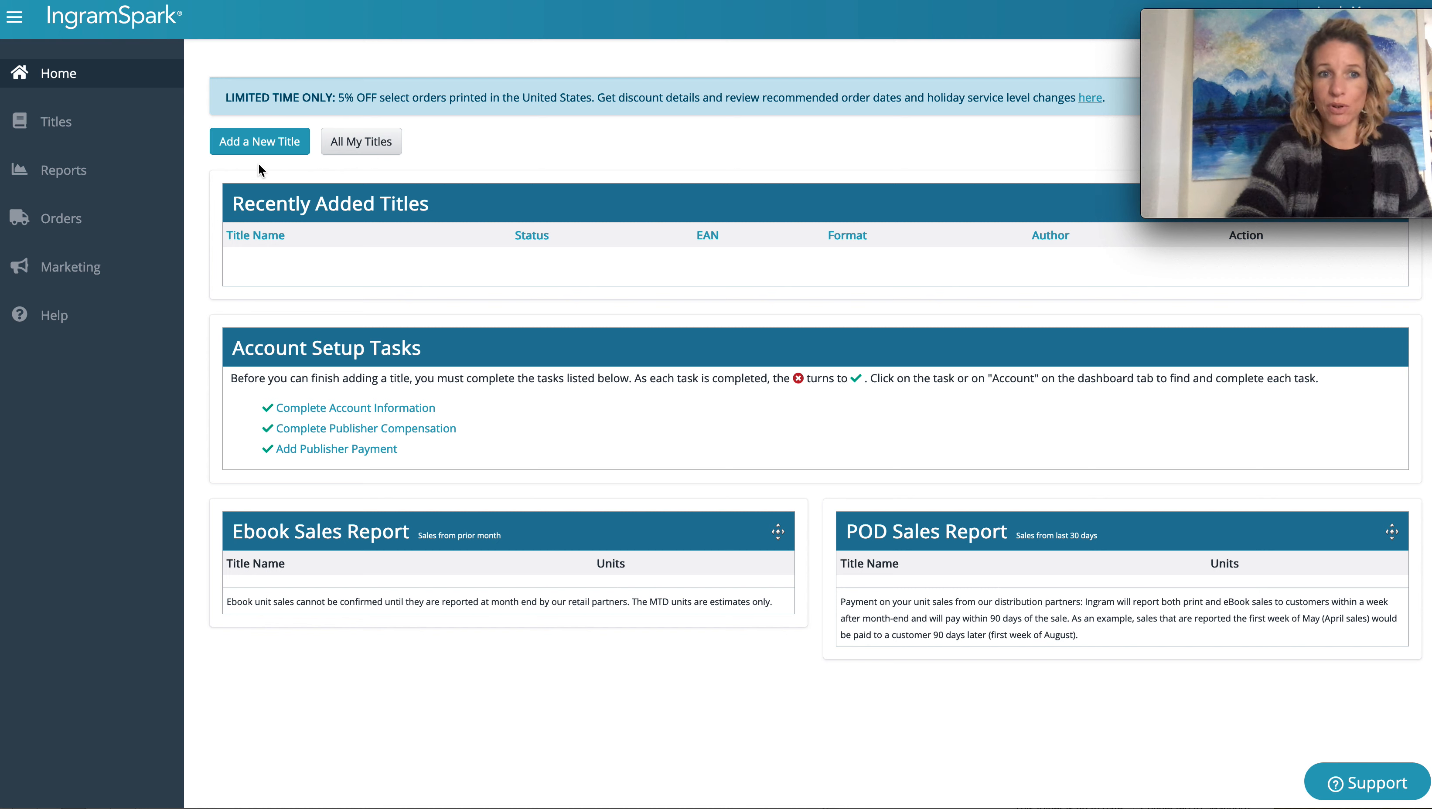
# Add a new print title named "The Perfect Gift" and set its language to English
pyautogui.click(264, 144)
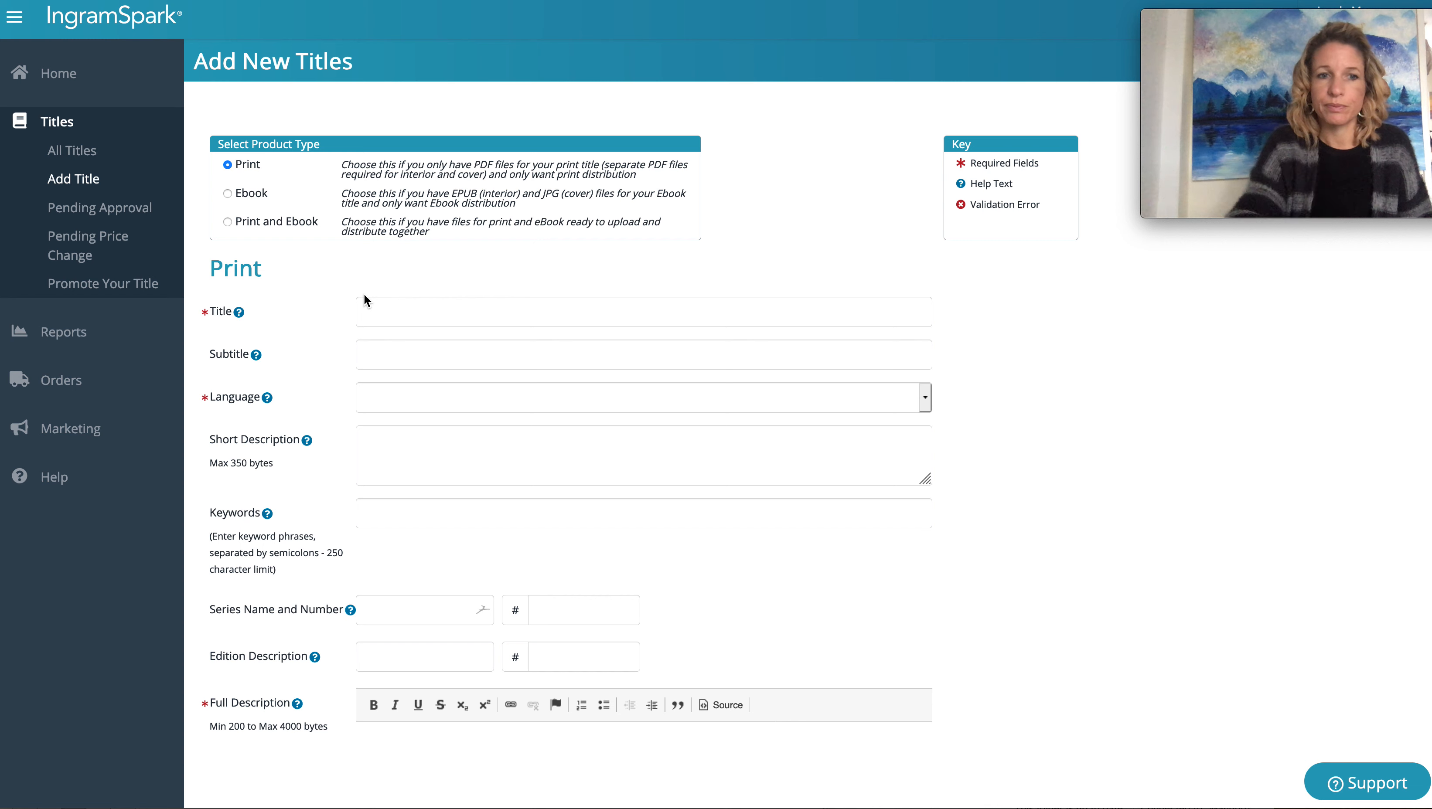
pyautogui.click(407, 314)
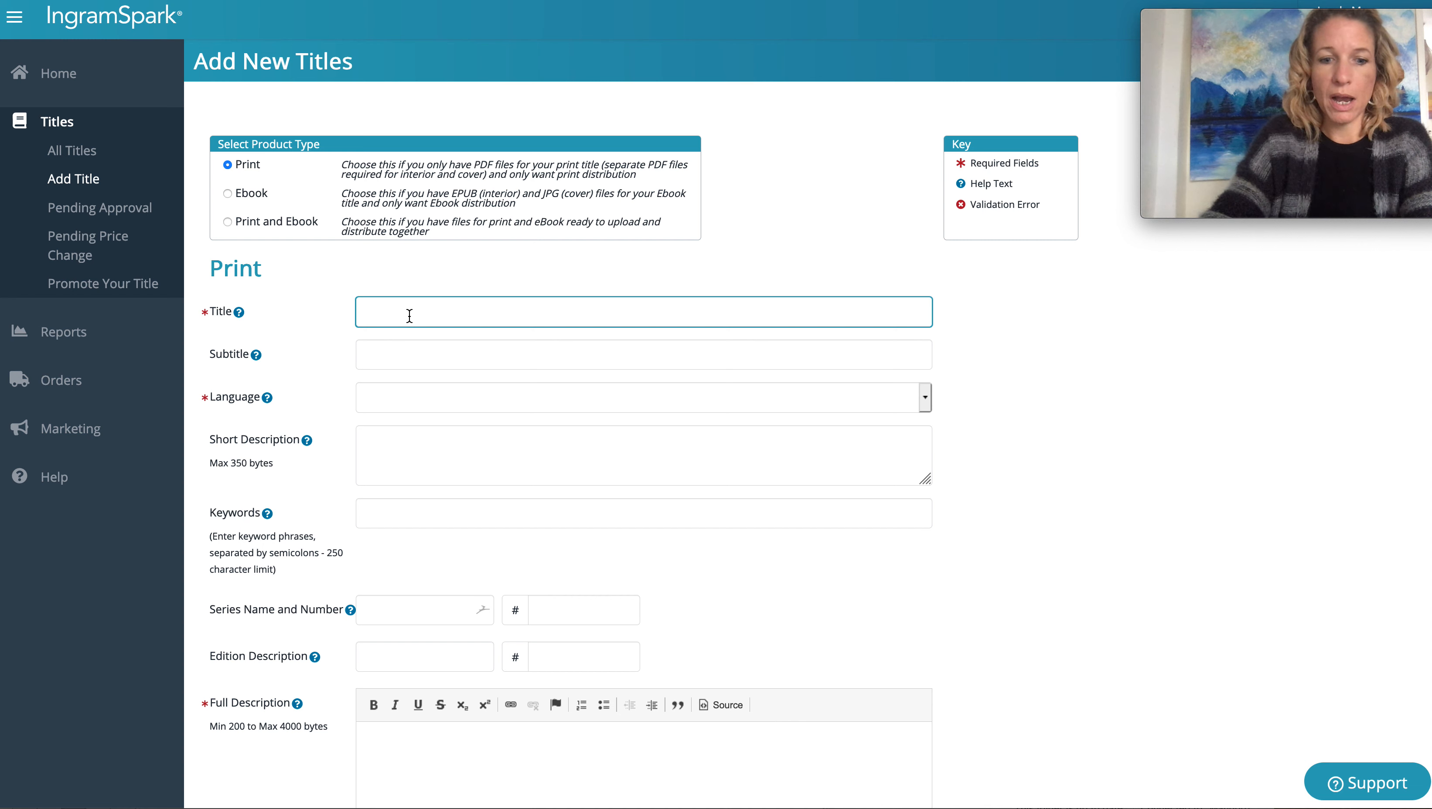
pyautogui.write('The')
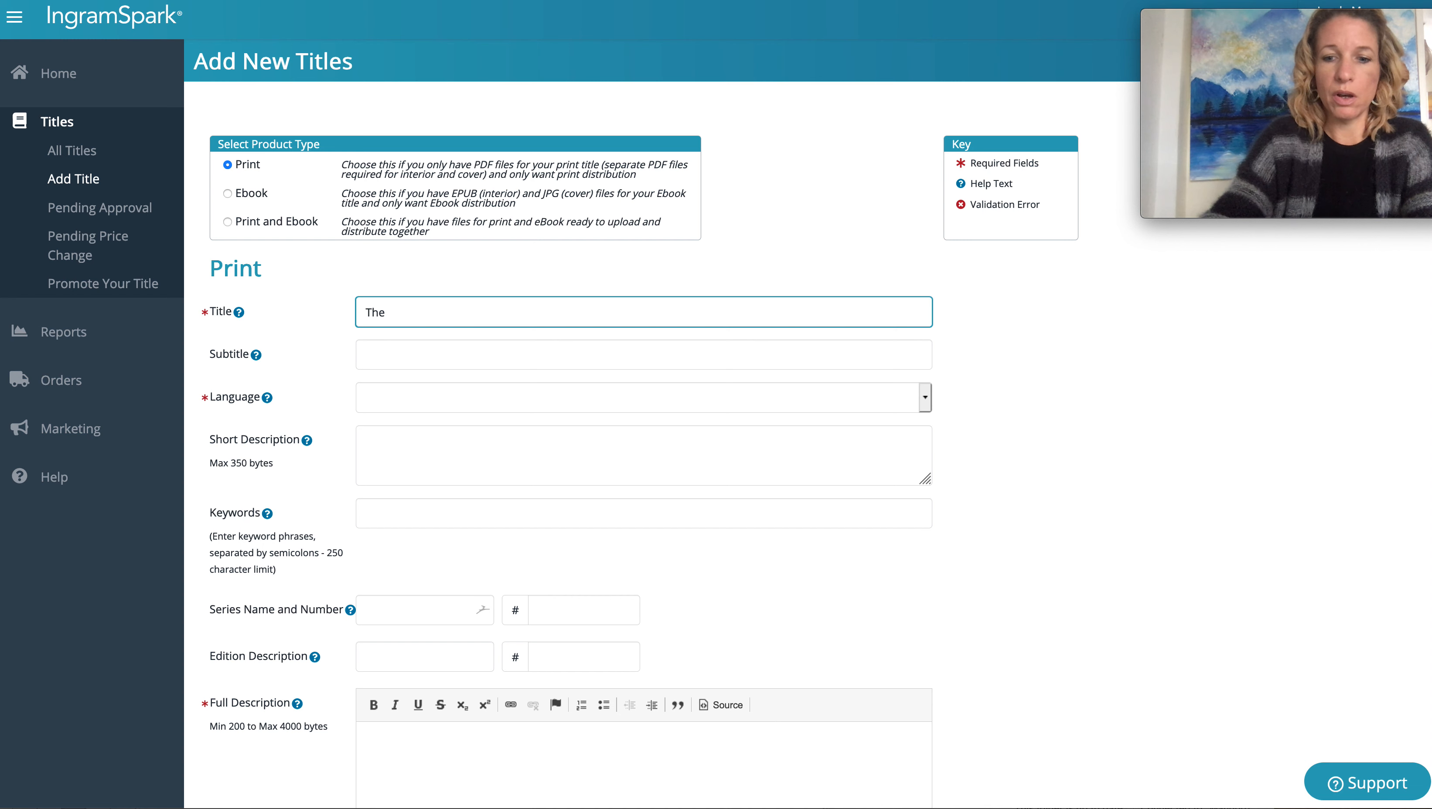
pyautogui.write(' Perfect Gift')
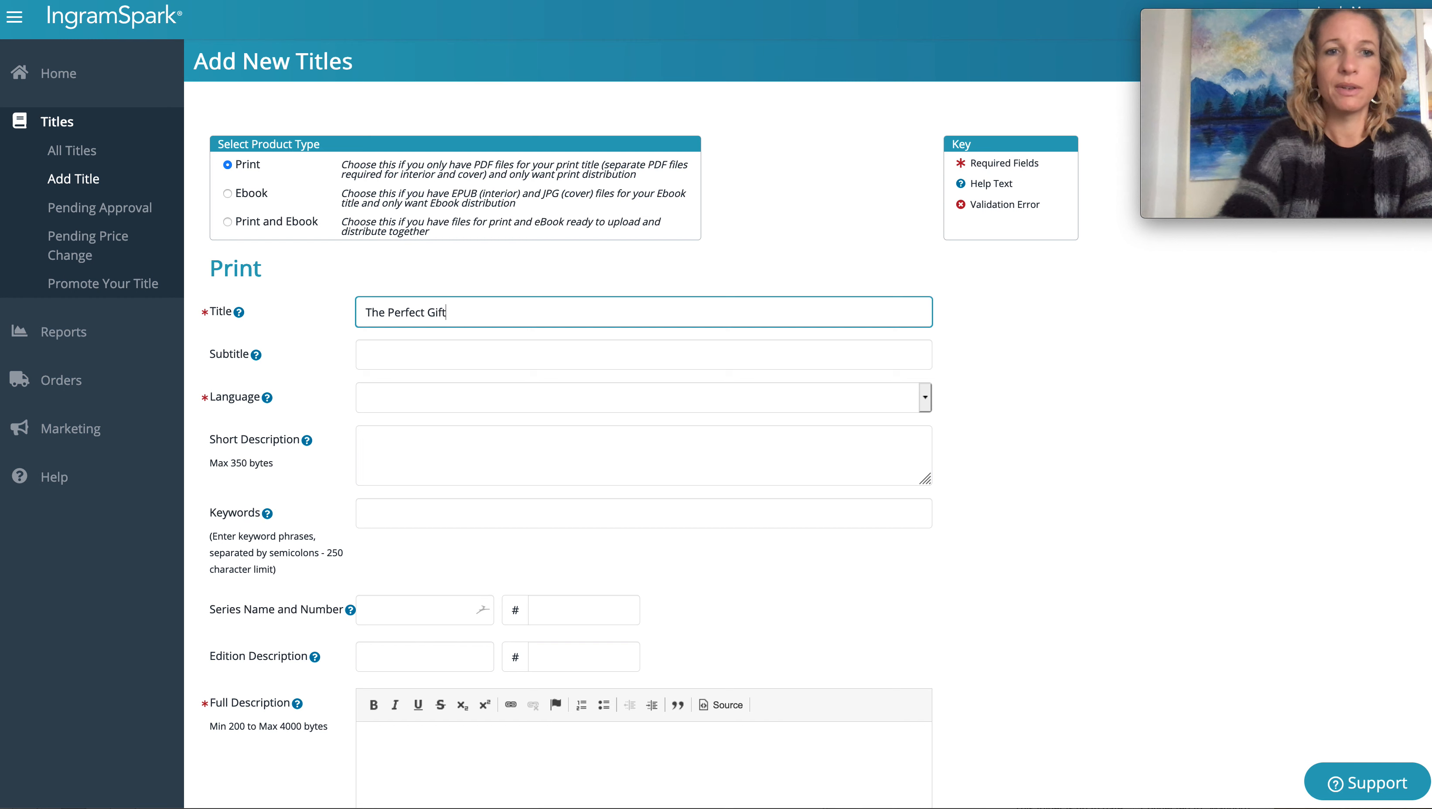
pyautogui.click(443, 363)
pyautogui.click(438, 395)
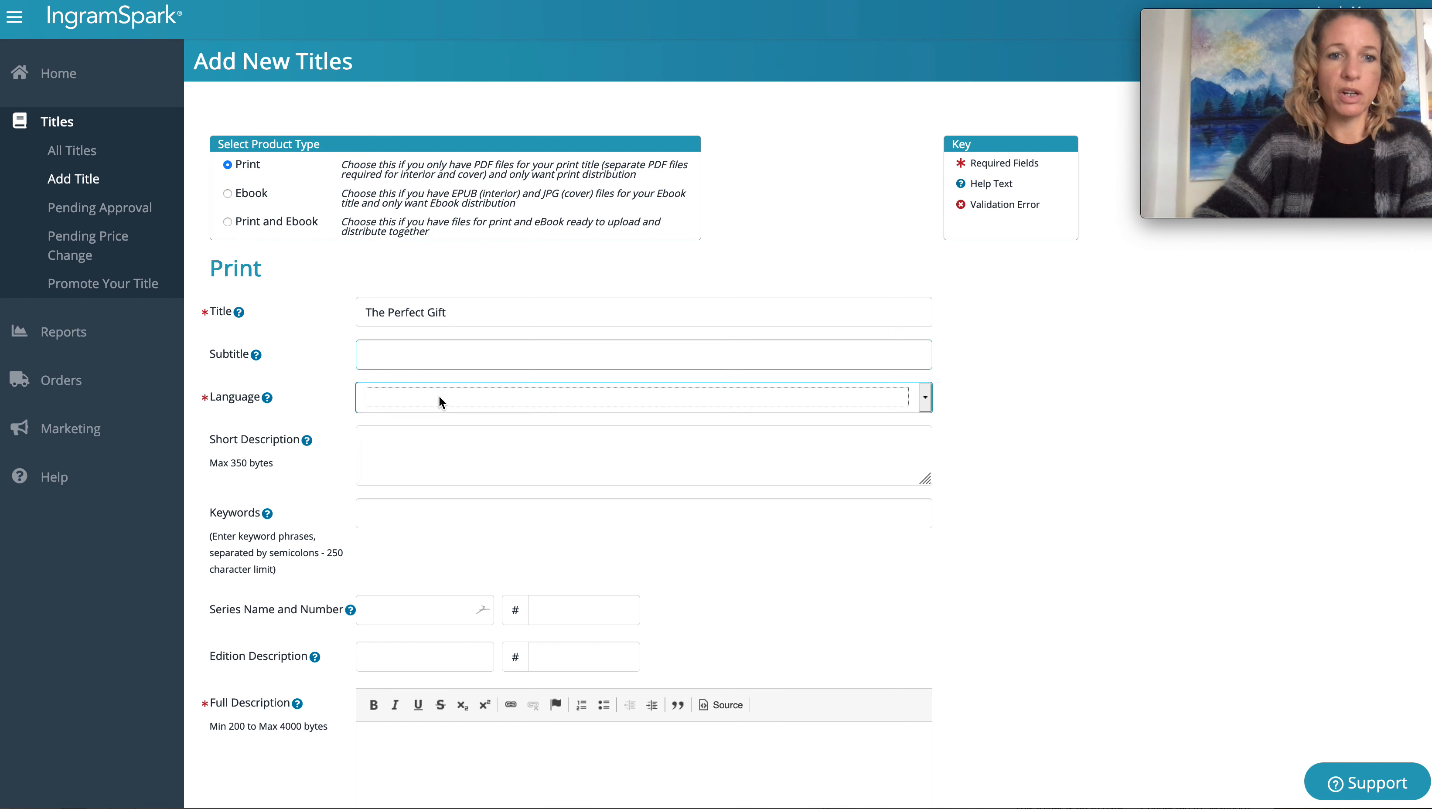
pyautogui.click(445, 415)
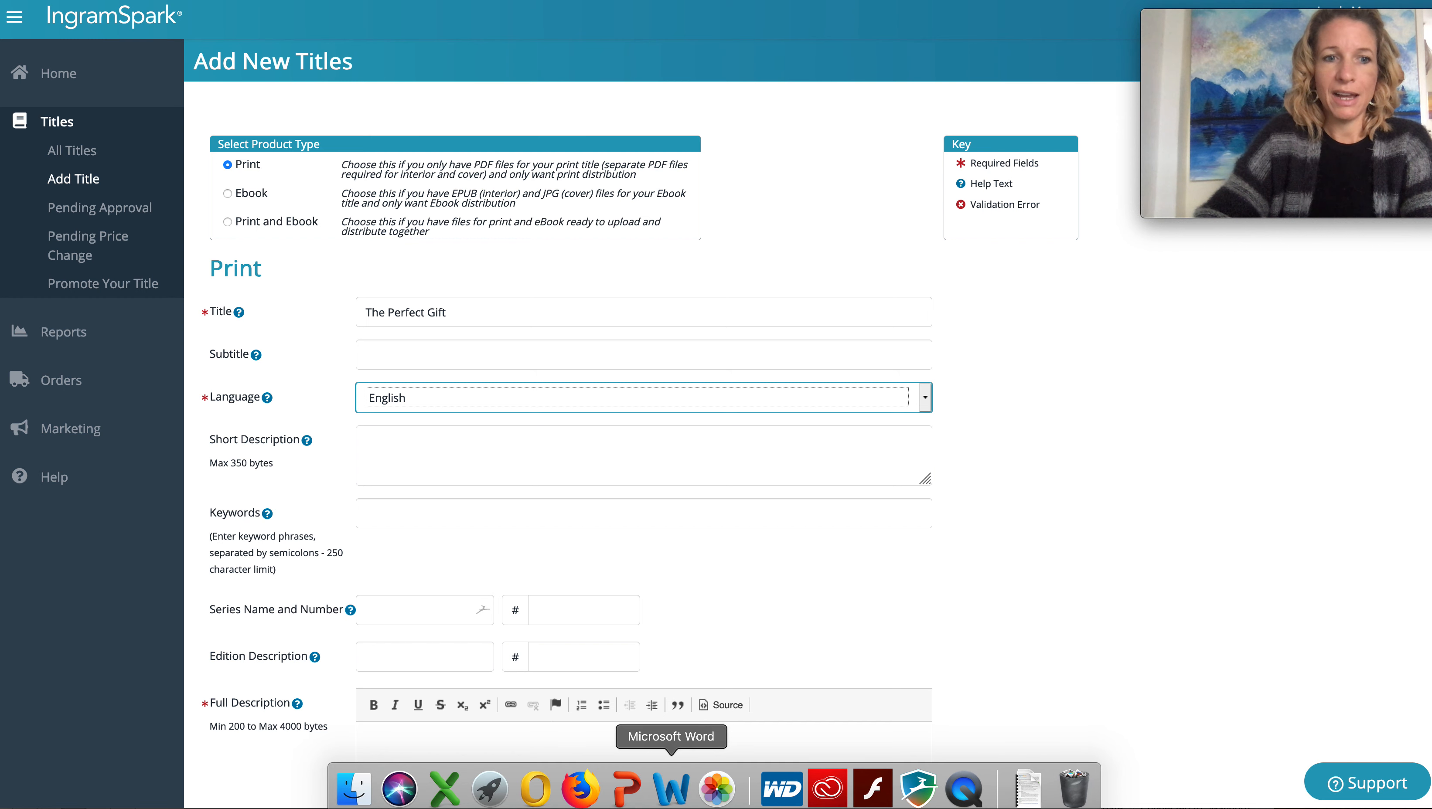
# Copy the first blurb paragraph, "This full colour, festively illustrated tale…", from the Microsoft Word document into the Short Description
pyautogui.click(673, 804)
pyautogui.moveTo(168, 223); pyautogui.dragTo(466, 307)
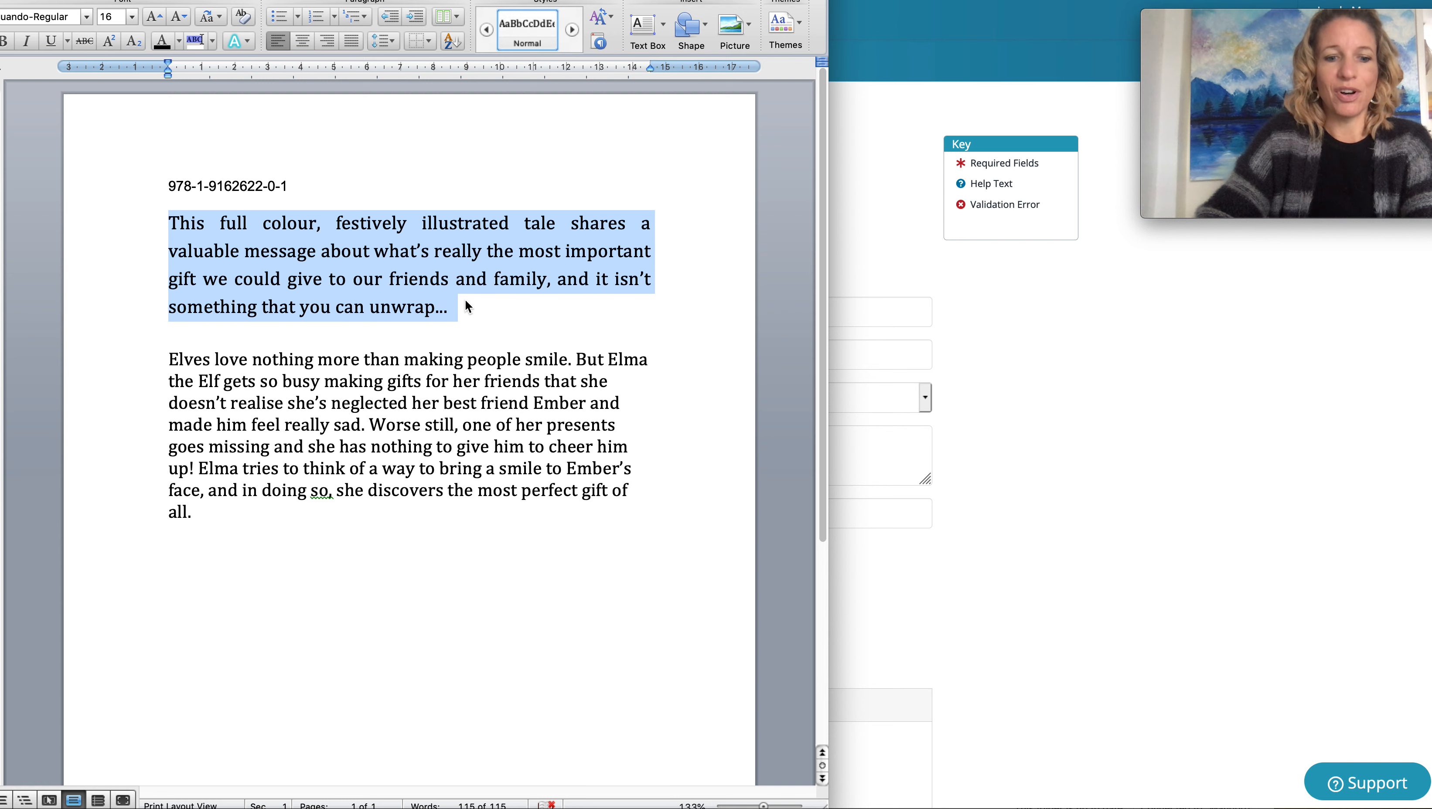
pyautogui.click(1019, 483)
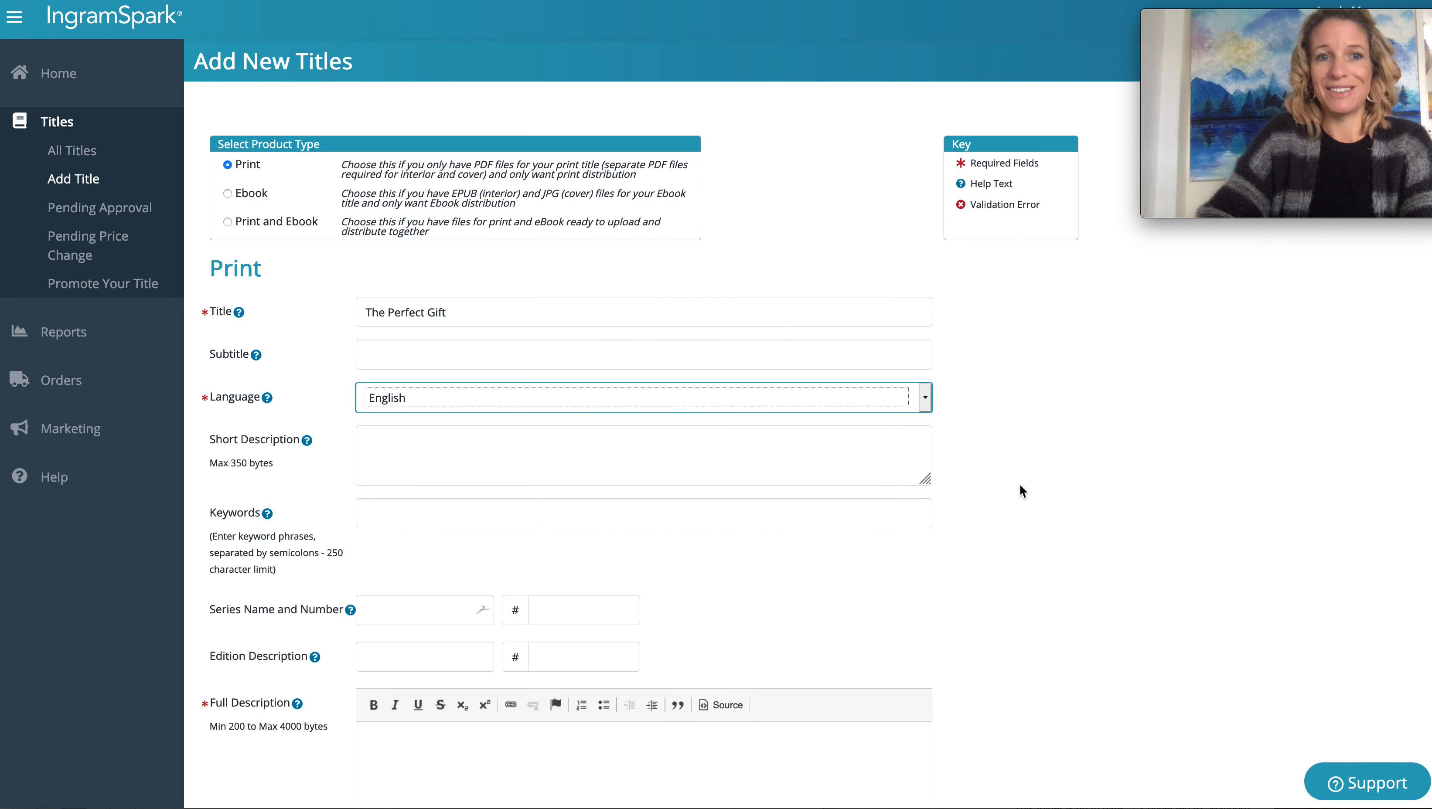
pyautogui.click(486, 452)
pyautogui.write('This full colour, festively illustrated tale shares a valuable message about what’s really the most important gift we could give to our friends and family, and it isn’t something that you can unwrap…')
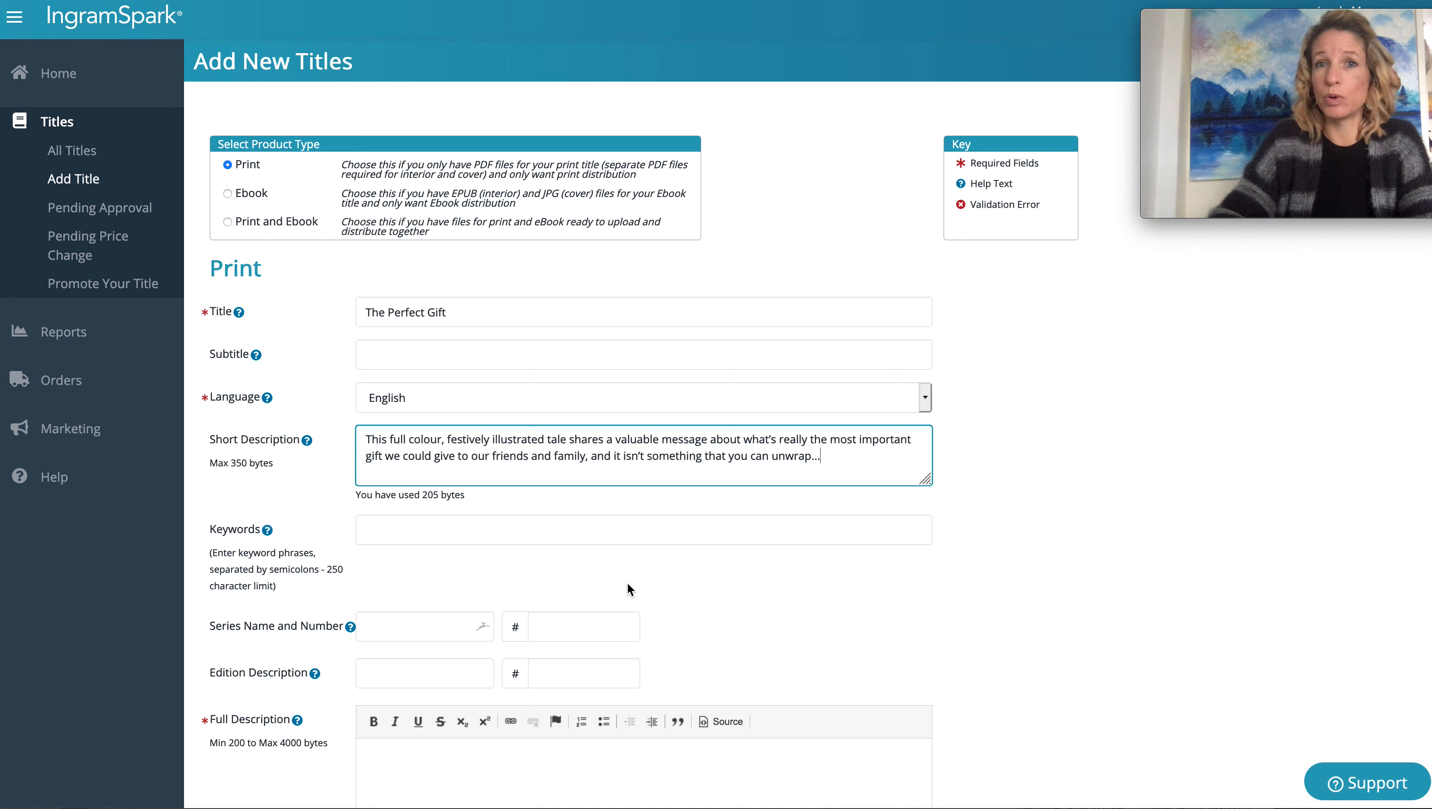
# Copy both blurb paragraphs from the Microsoft Word document into the Full Description and remove the empty line between them
pyautogui.moveTo(715, 796)
pyautogui.click(671, 789)
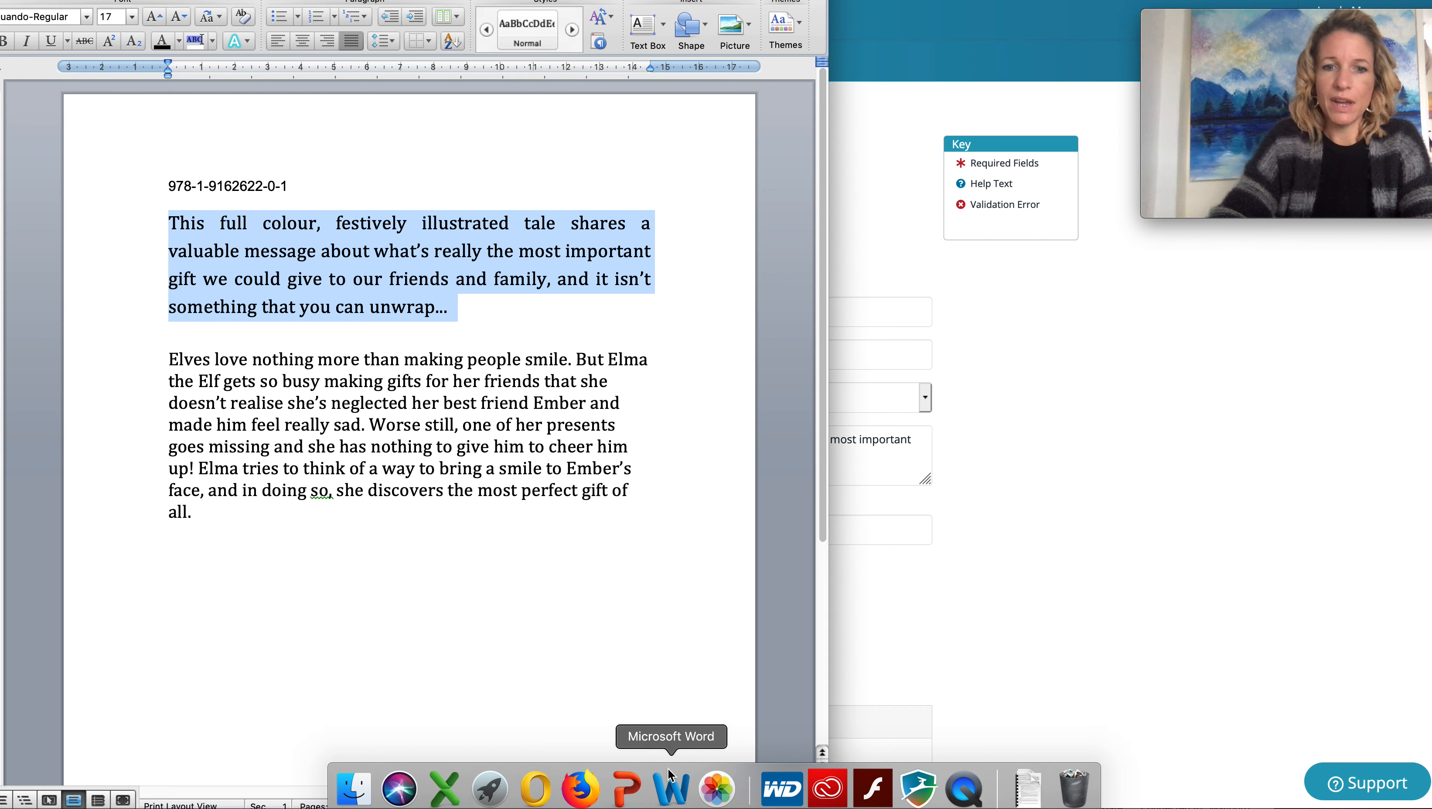
pyautogui.moveTo(231, 520); pyautogui.dragTo(152, 228)
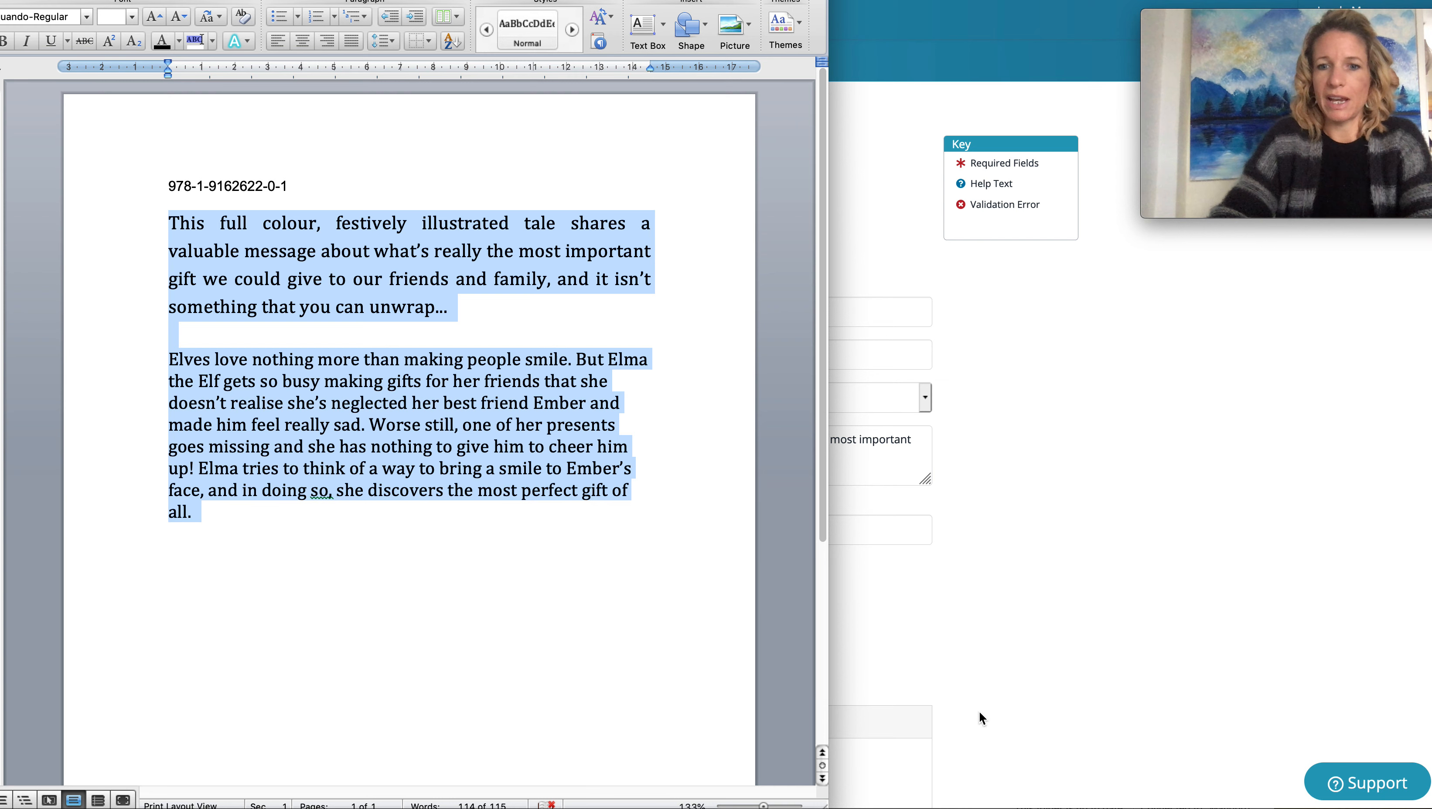
pyautogui.click(983, 688)
pyautogui.scroll(-5, 546, 562)
pyautogui.click(426, 580)
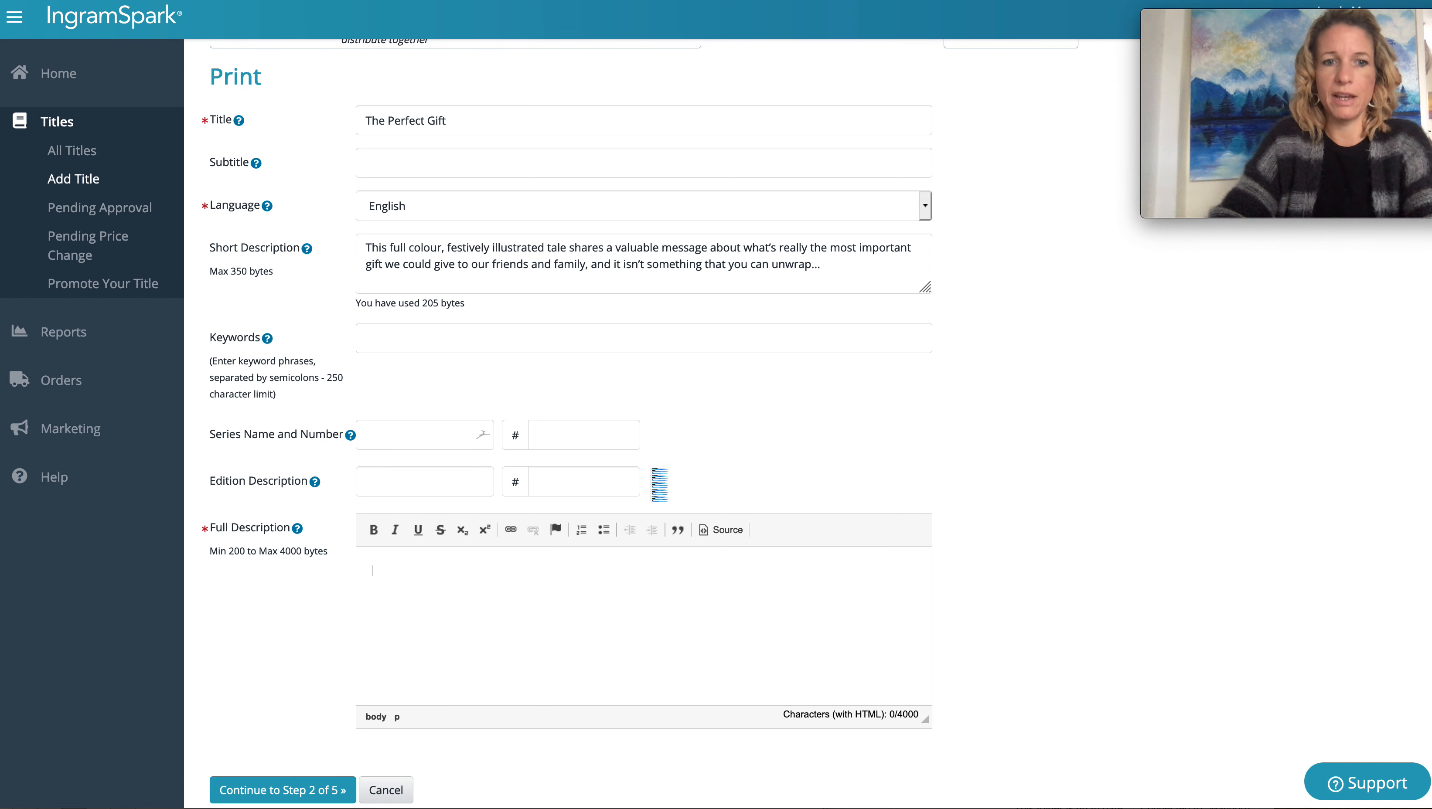
pyautogui.write('This full colour, festively illustrated tale shares a valuable message about what’s really the most important gift we could give to our friends and family, and it isn’t something that you can unwrap...  Elves love nothing more than making people smile. But Elma the Elf gets so busy making gifts for her friends that she doesn’t realise she’s neglected her best friend Ember and made him feel really sad. Worse still, one of her presents goes missing and she has nothing to give him to cheer him up! Elma tries to think of a way to bring a smile to Ember’s face, and in doing so, she discovers the most perfect gift of all.')
pyautogui.click(403, 615)
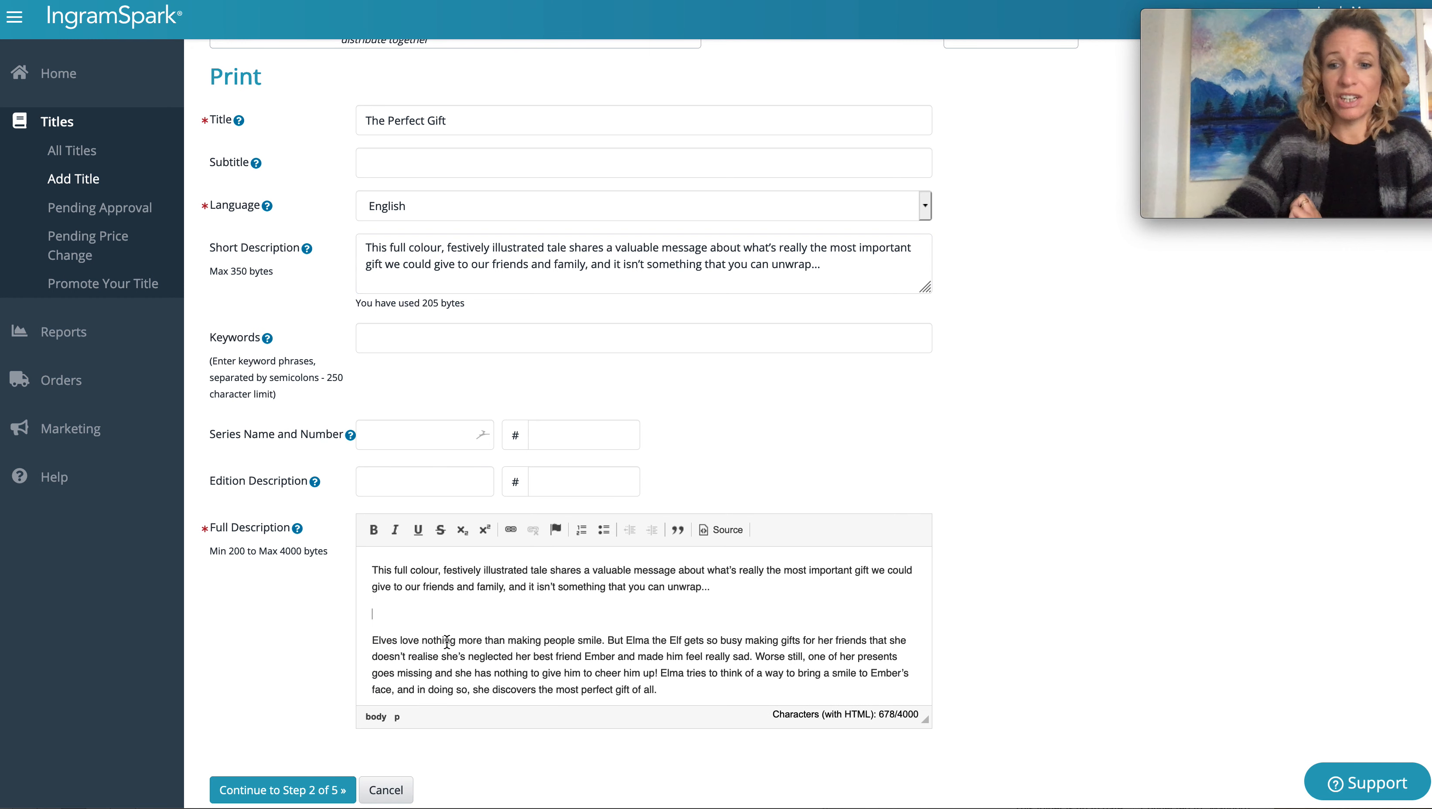
pyautogui.press('BackSpace')
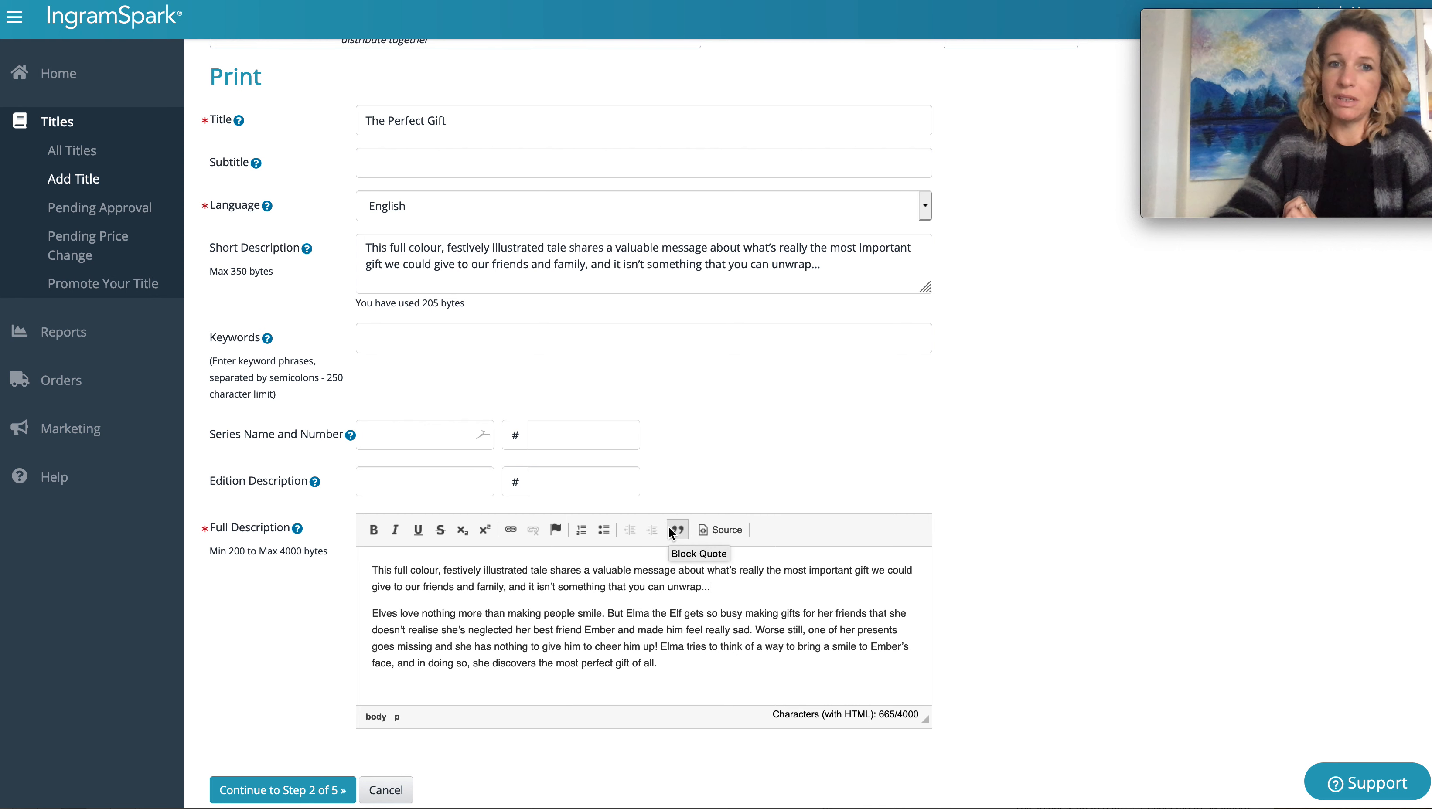
# Enter the keywords "kids book, illustrated kids book, snow, winter, conscious kids book, childrens book, illustrated childrens book, elf, christmas kids book"
pyautogui.scroll(3, 822, 413)
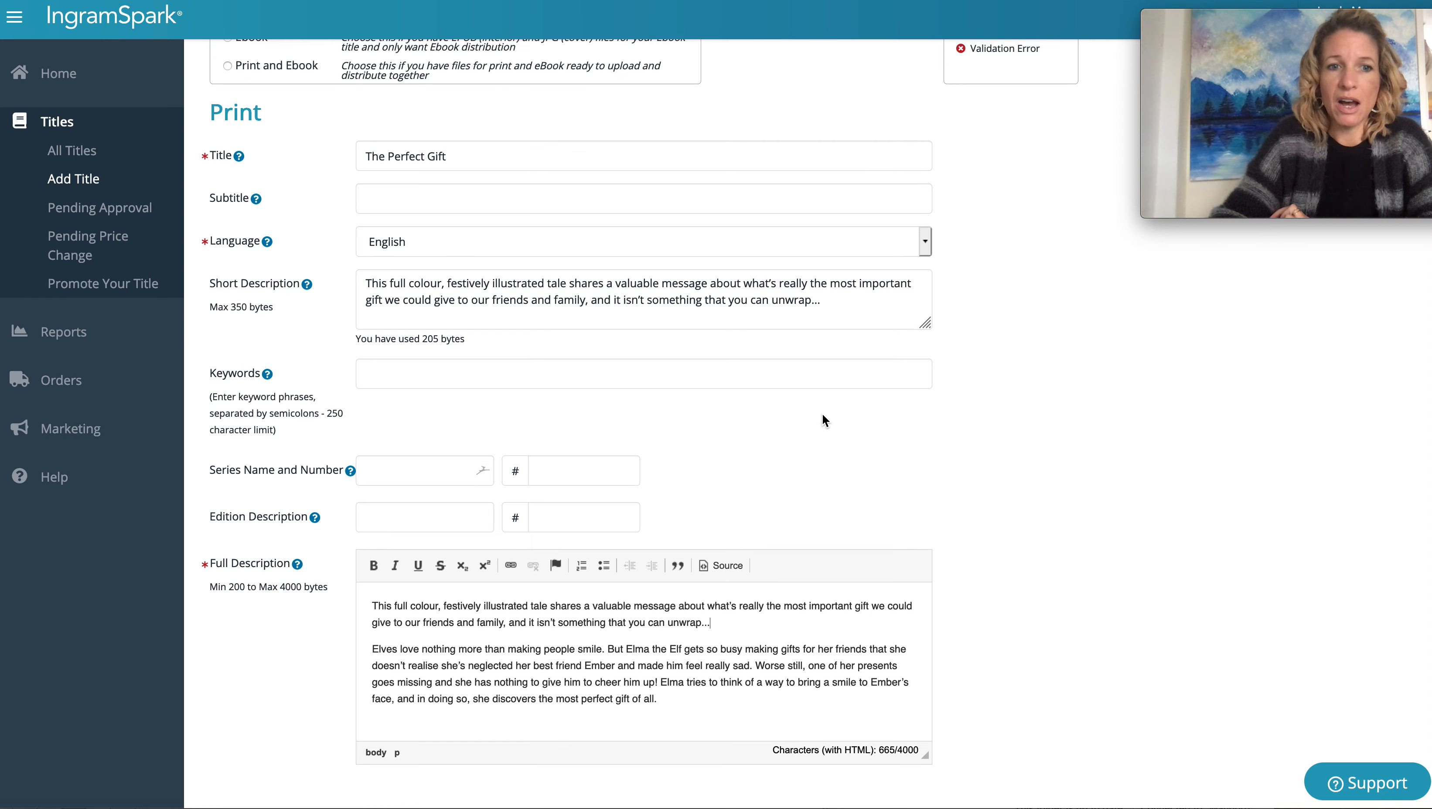
pyautogui.click(580, 424)
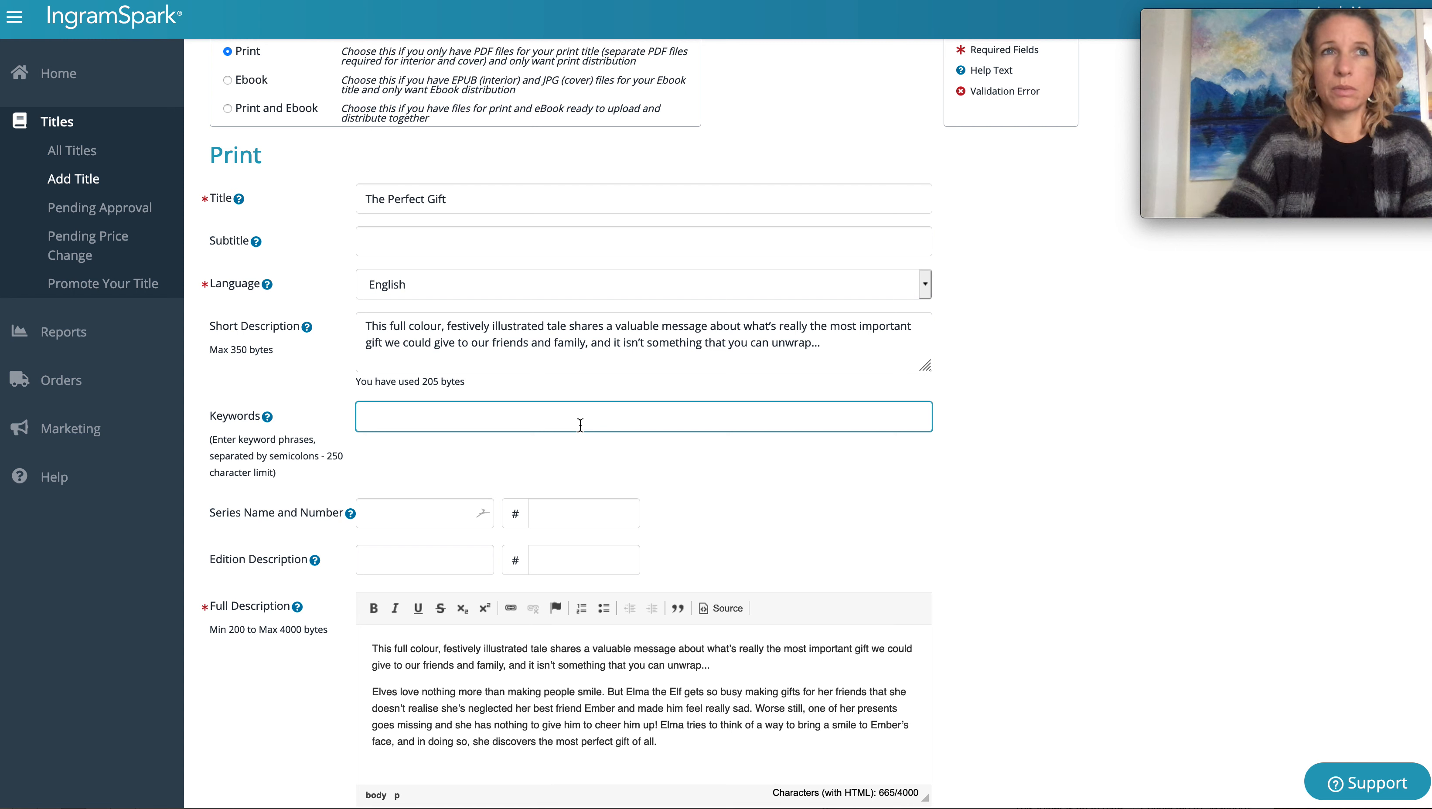
pyautogui.write('kids book,')
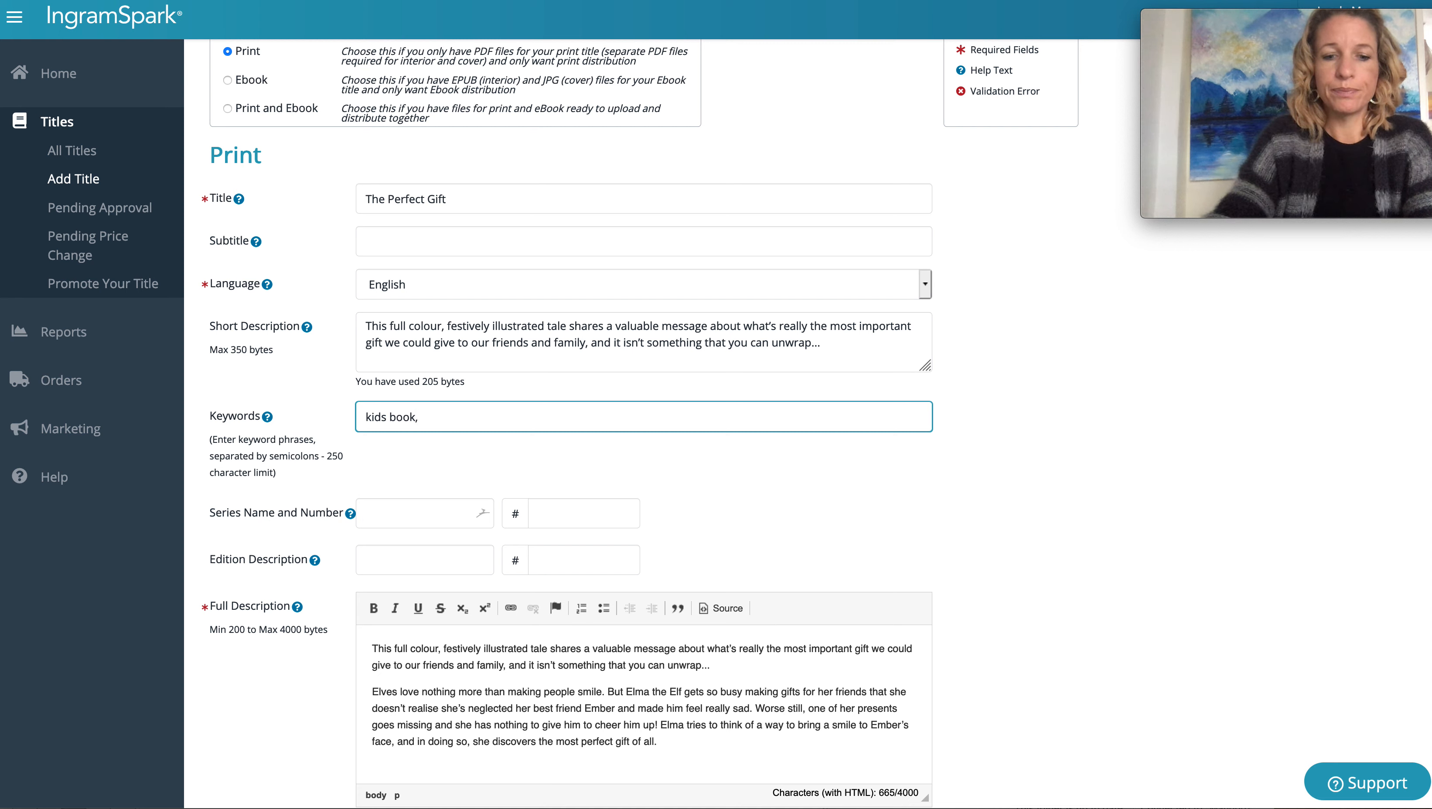
pyautogui.write(' illustrated kids bo')
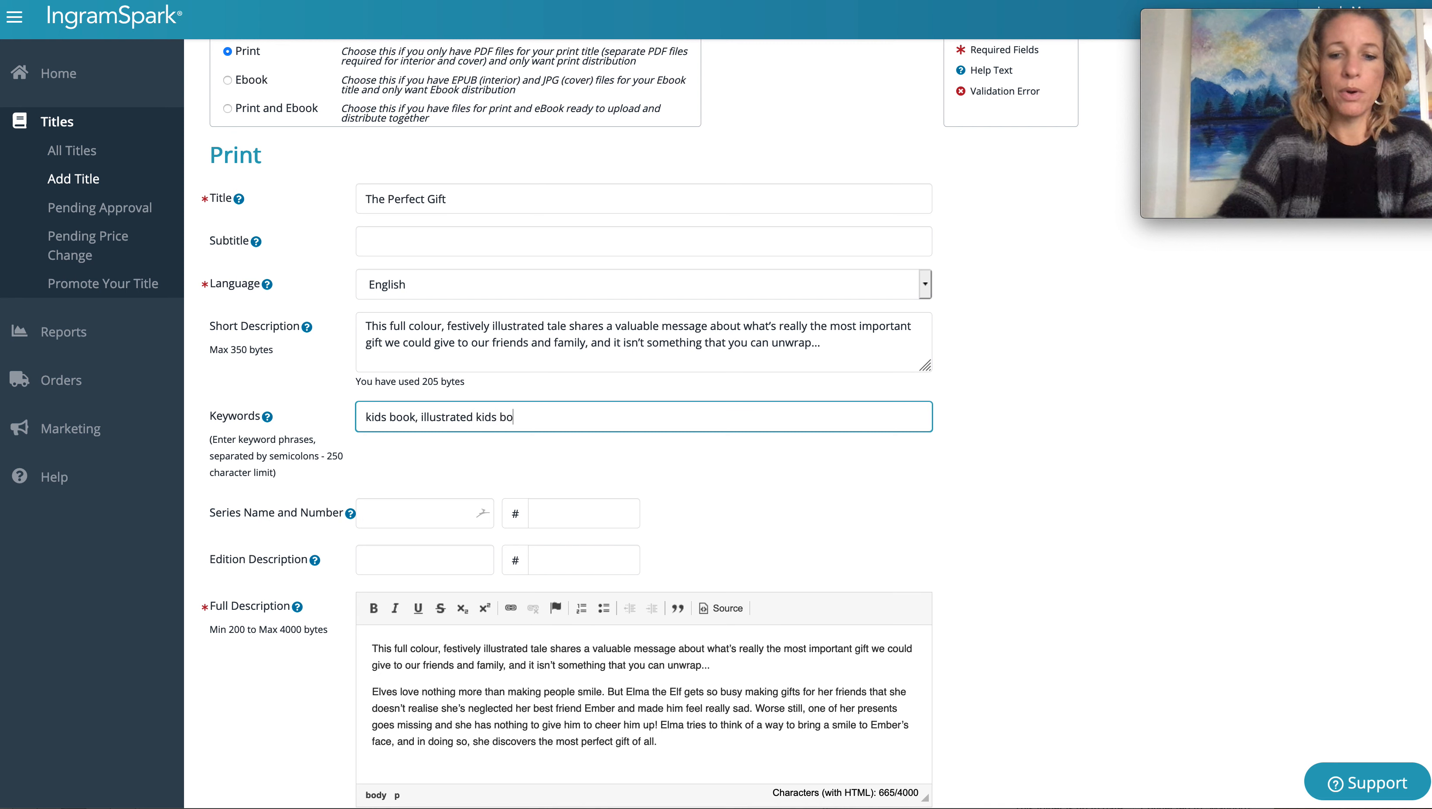
pyautogui.write('ok, snow, wi')
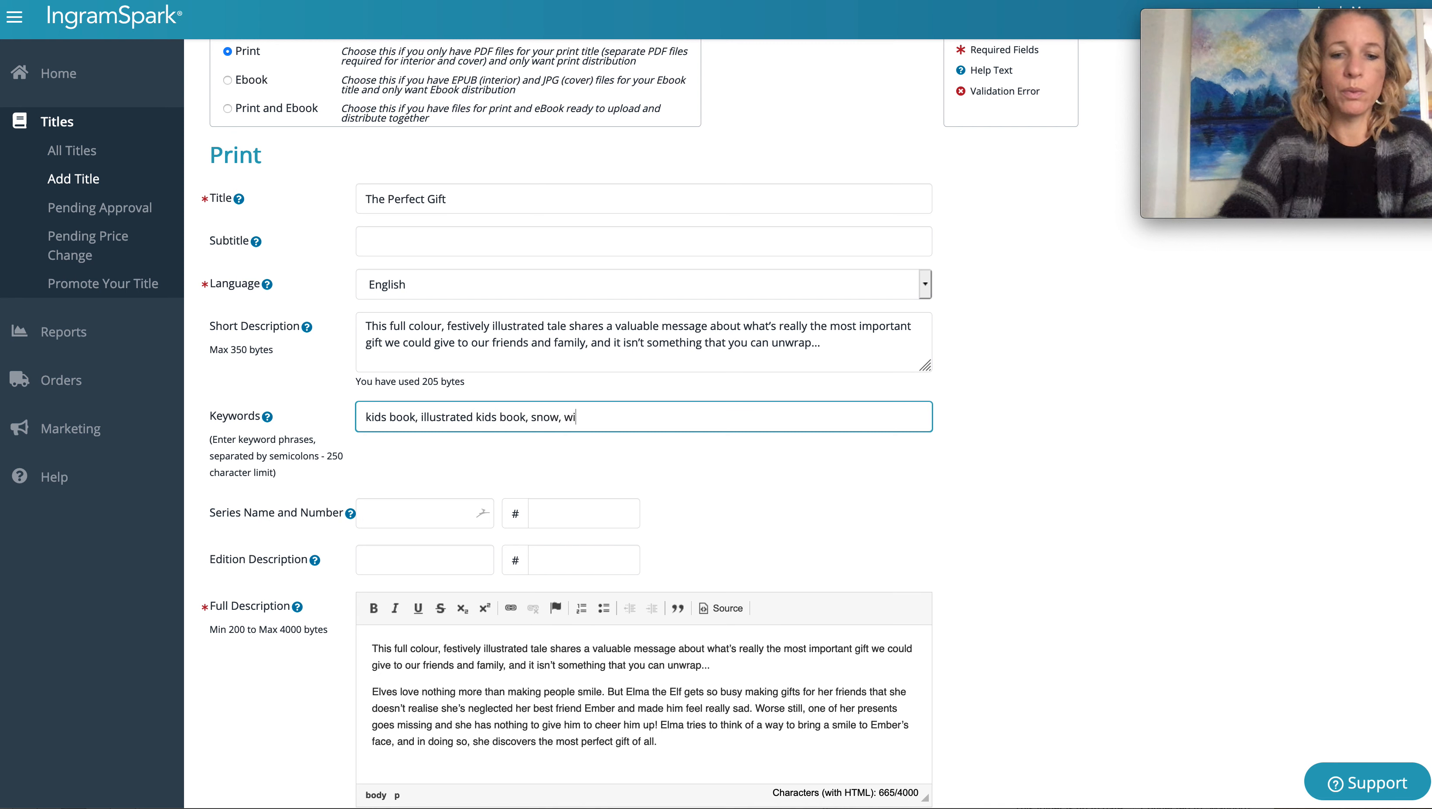
pyautogui.write('nter, conscious kids book, childrens boo')
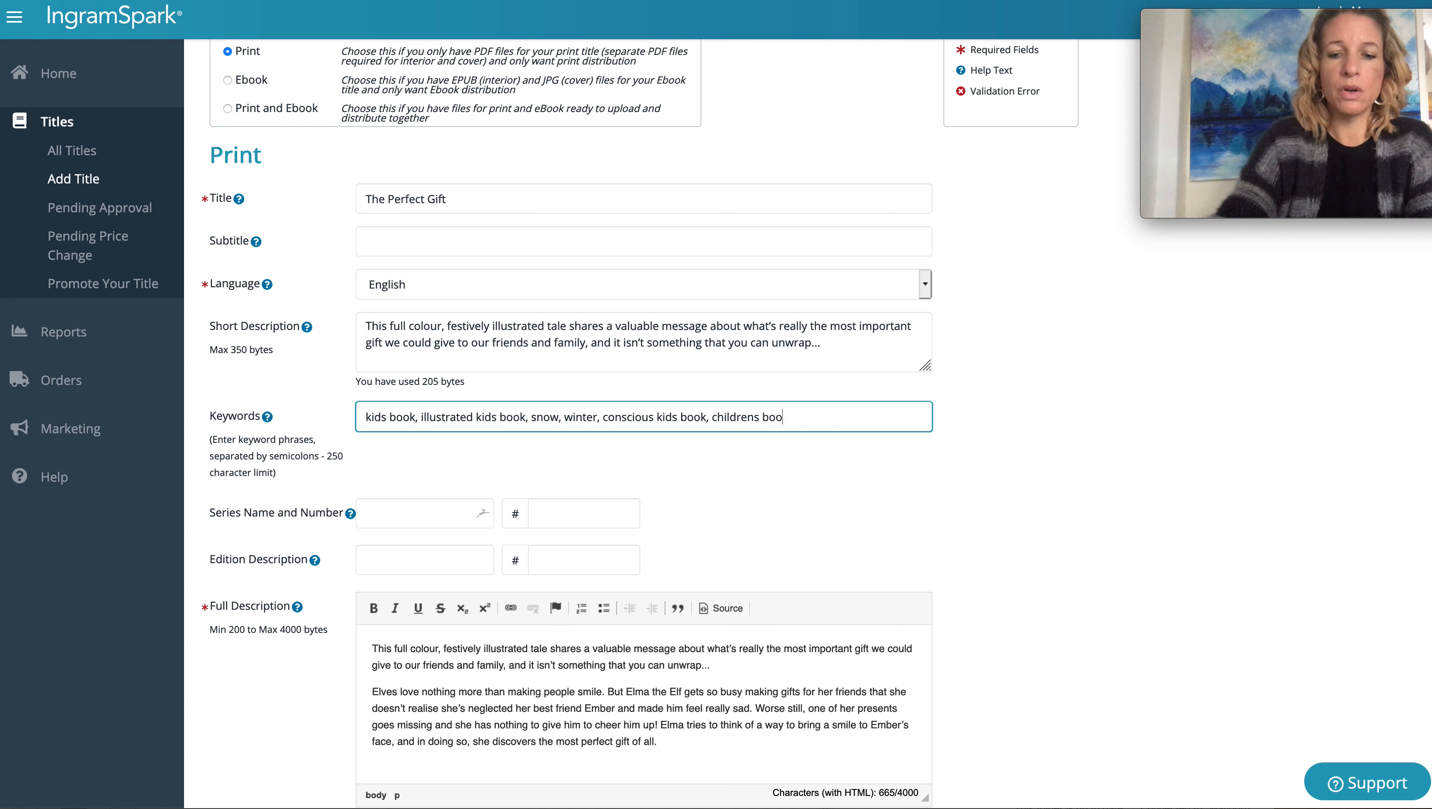
pyautogui.write('k, illustrated childrens book, elf')
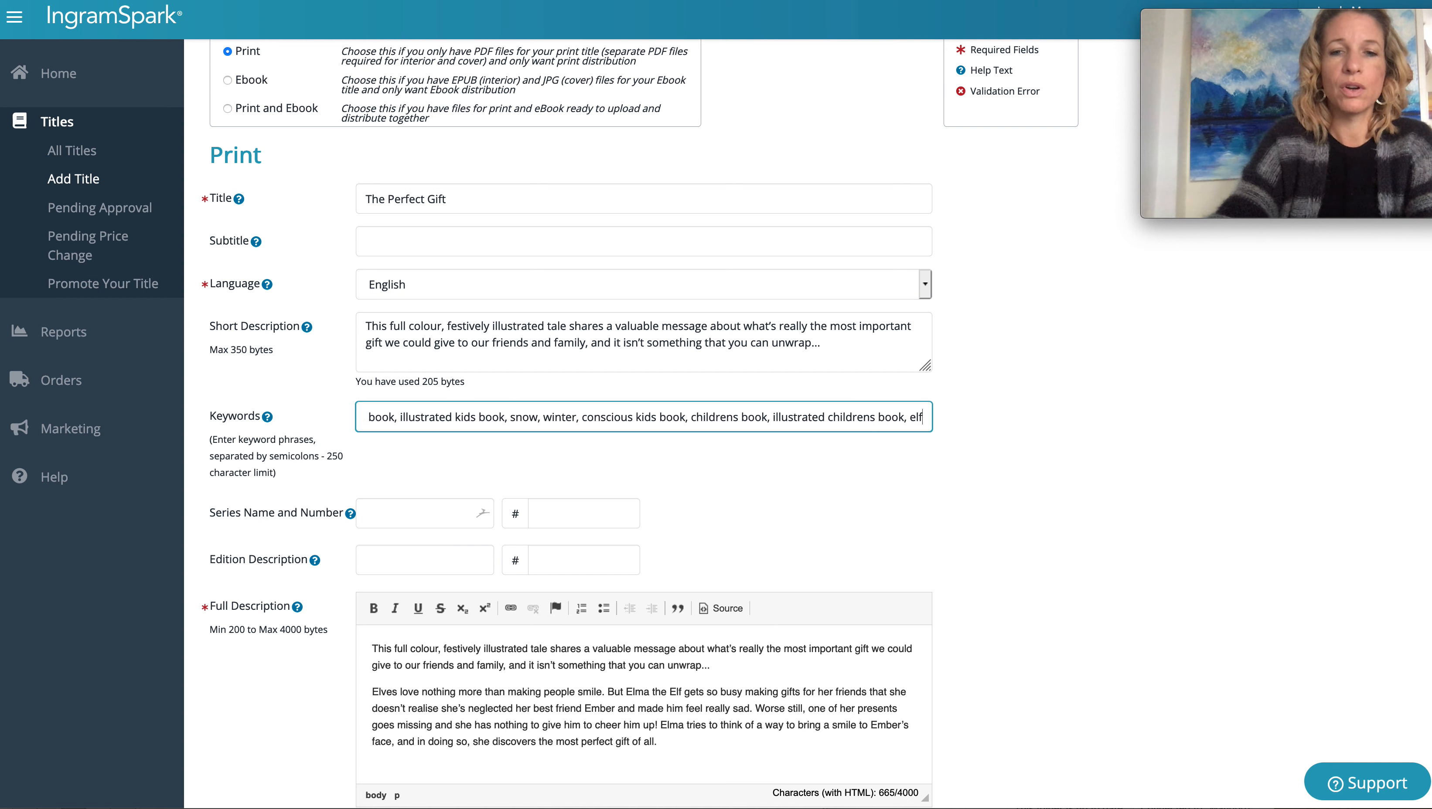
pyautogui.write(', ')
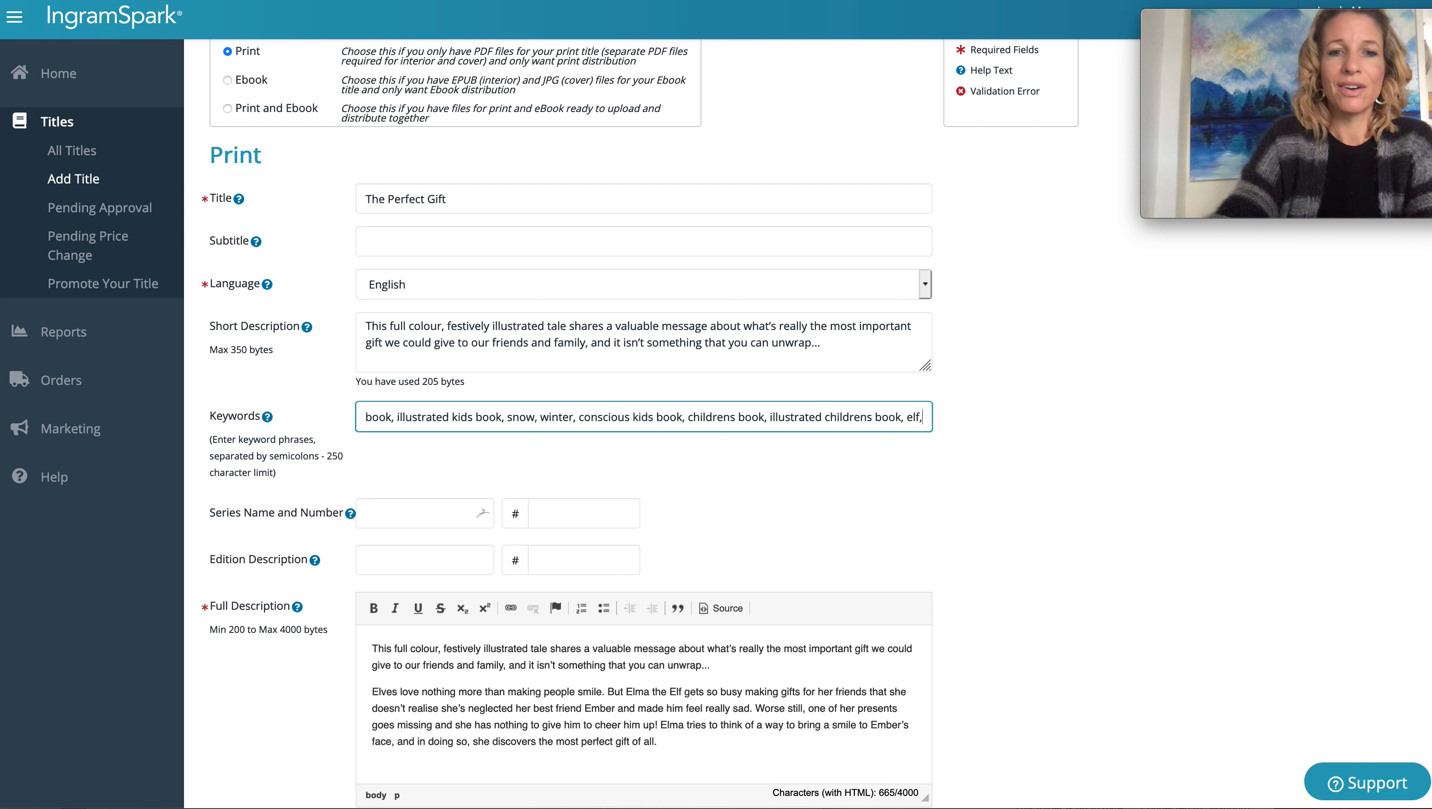
pyautogui.write('christ')
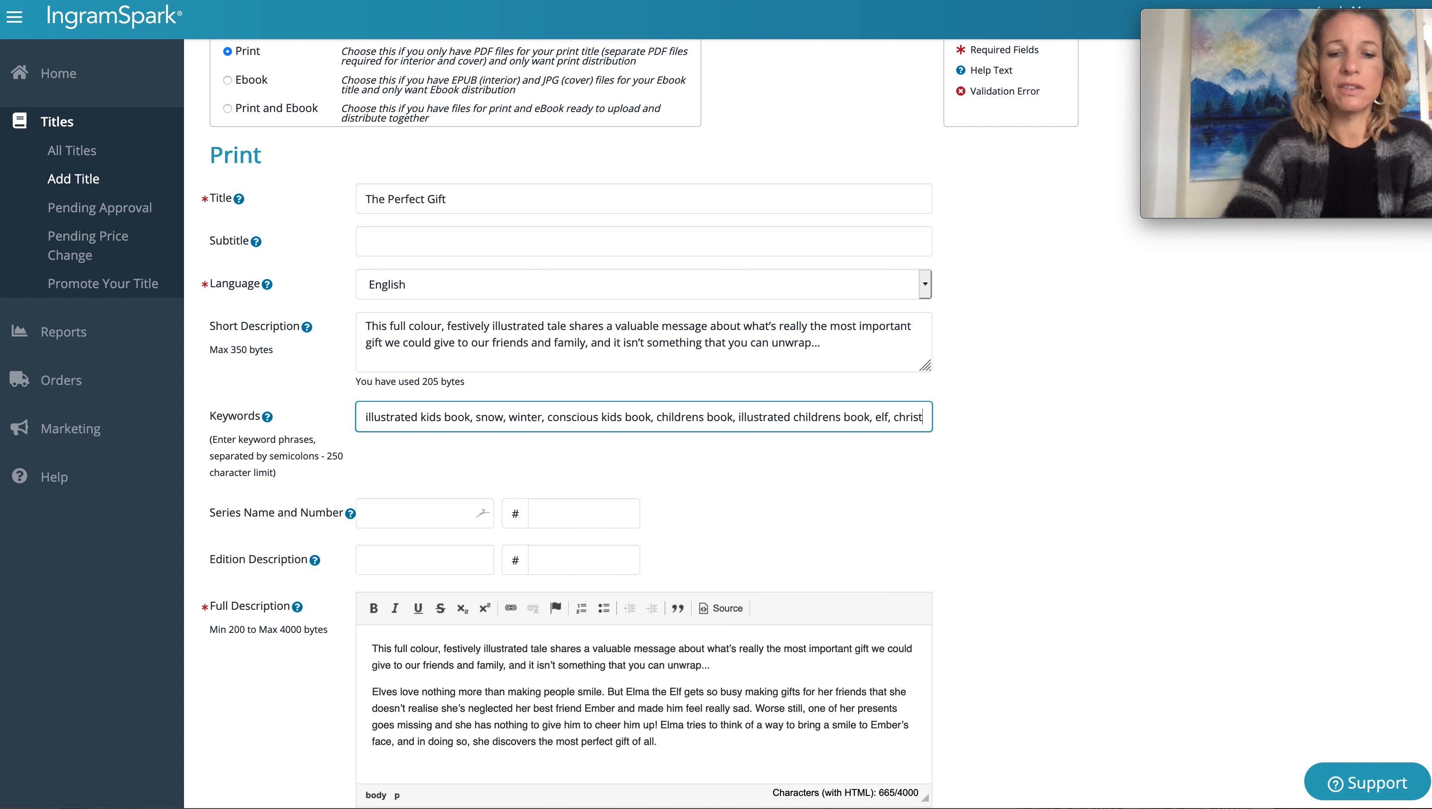
pyautogui.write('mas kids book,')
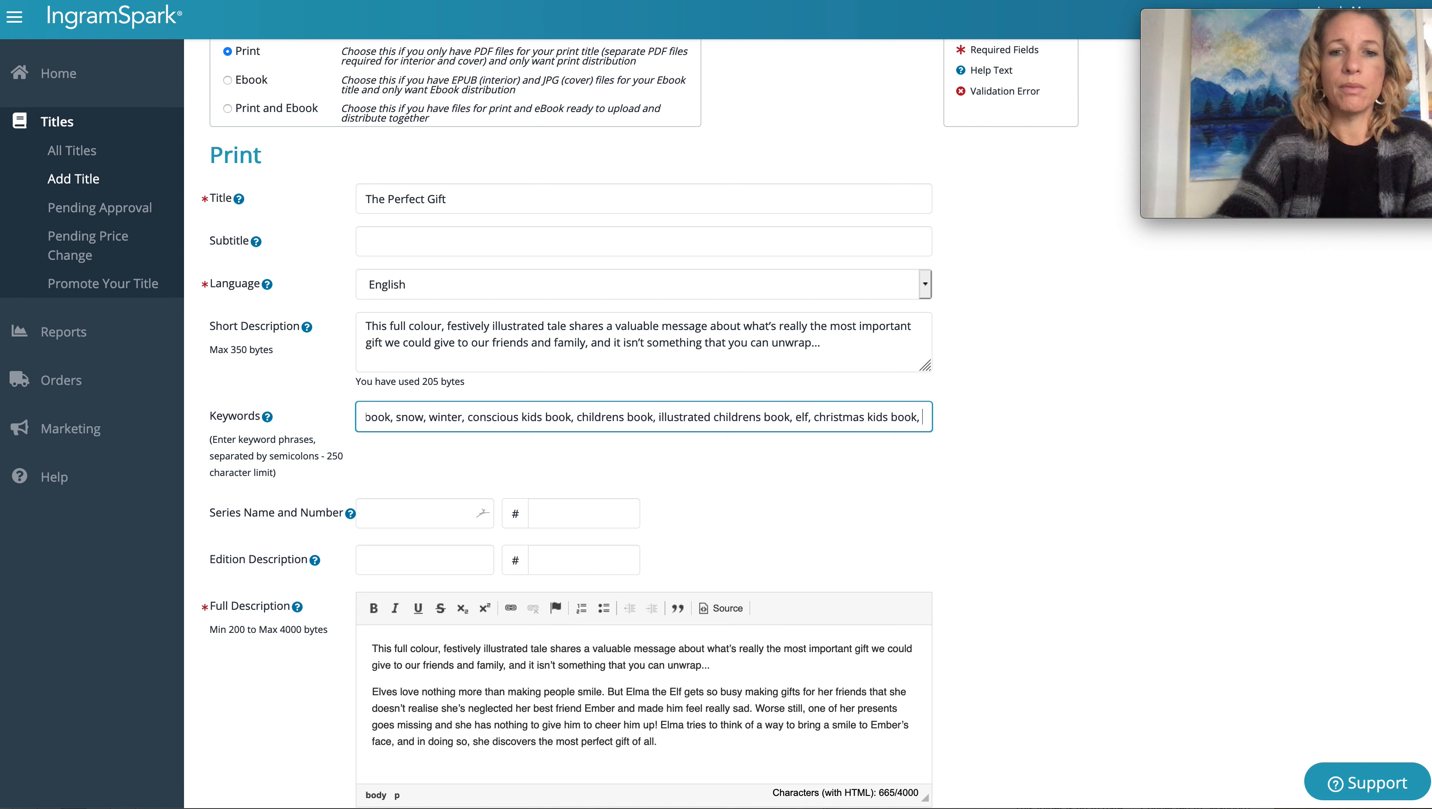
pyautogui.press('BackSpace')
pyautogui.press('BackSpace')
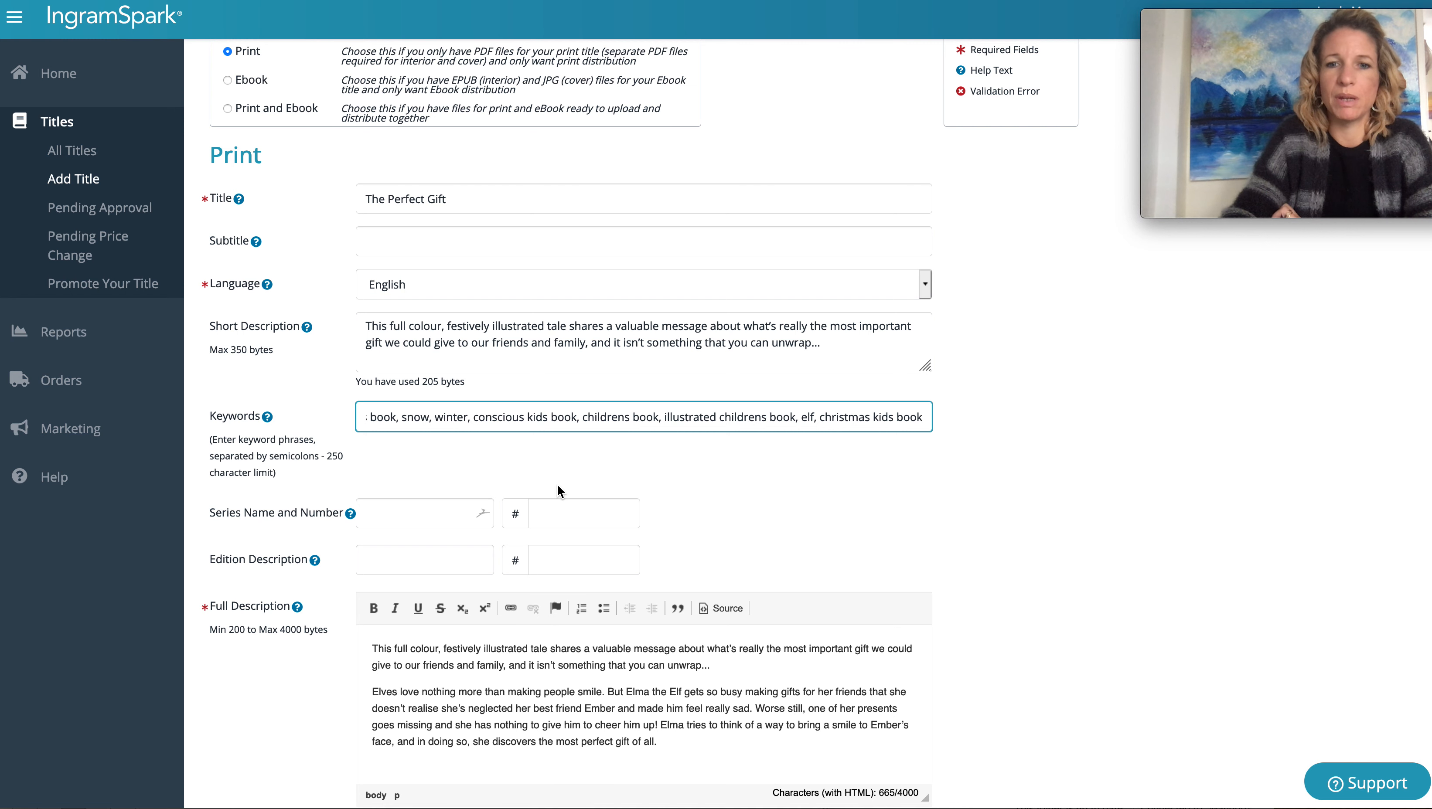
# Enter "The Wonderlings" as the series name with series number 1
pyautogui.scroll(-1, 746, 452)
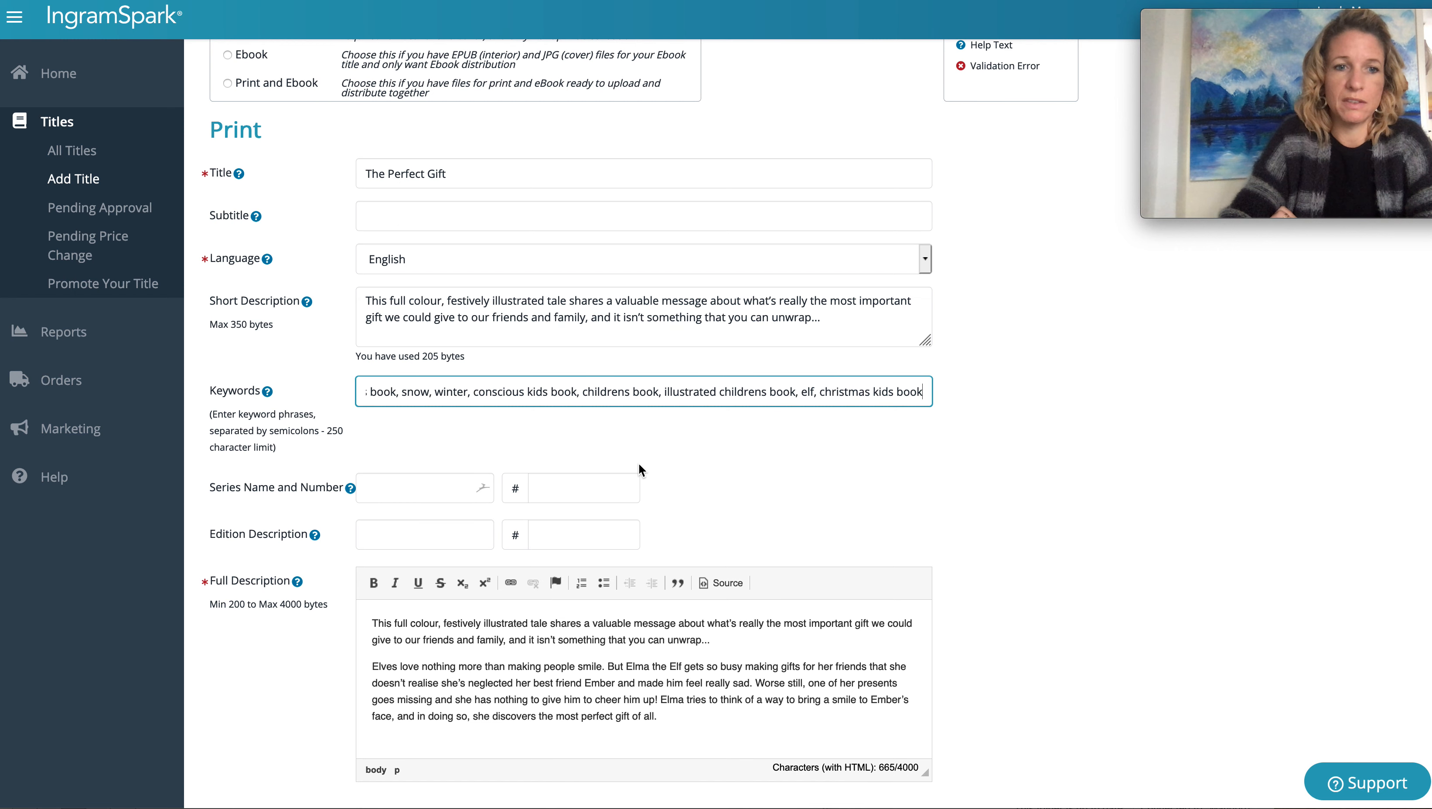
pyautogui.click(428, 487)
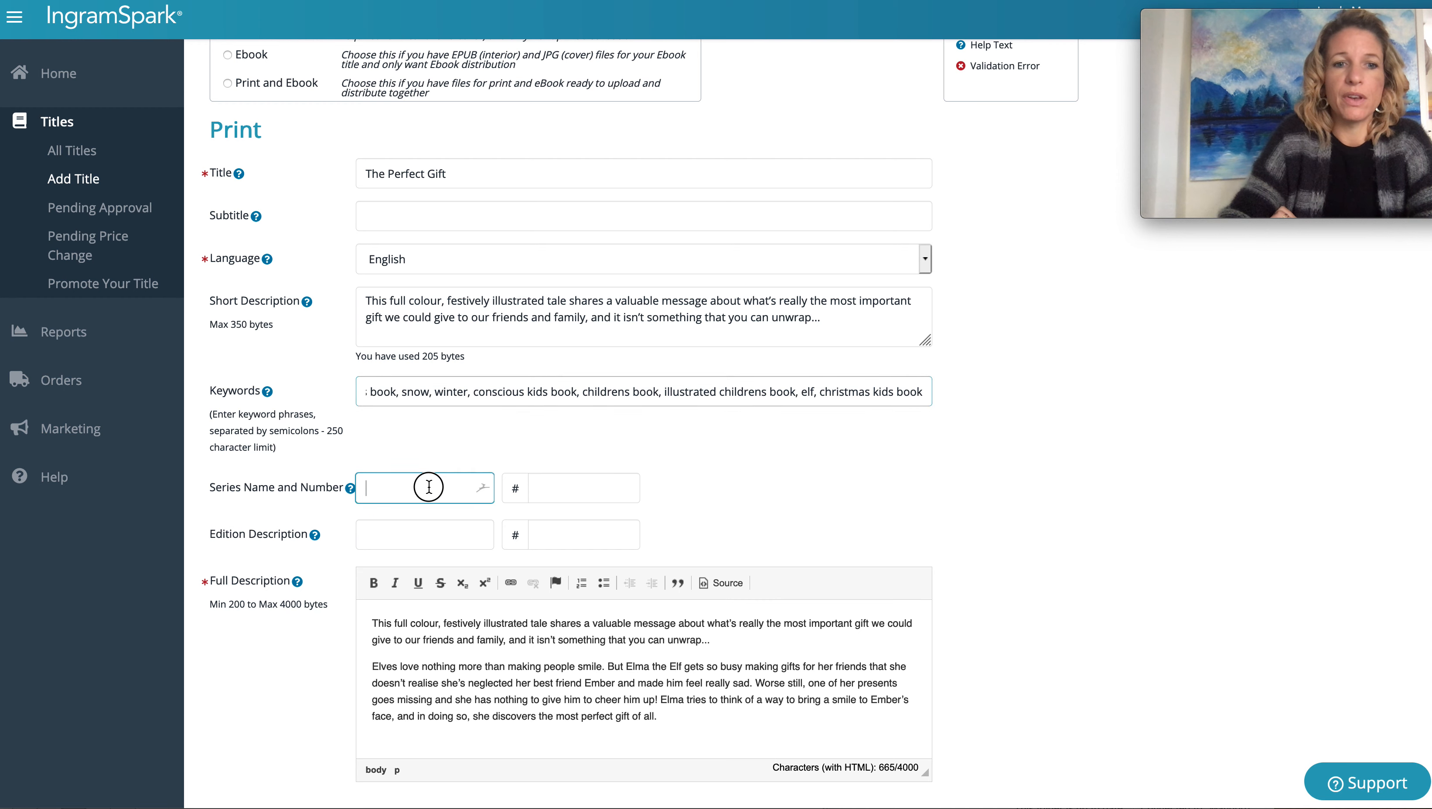
pyautogui.scroll(-1, 429, 486)
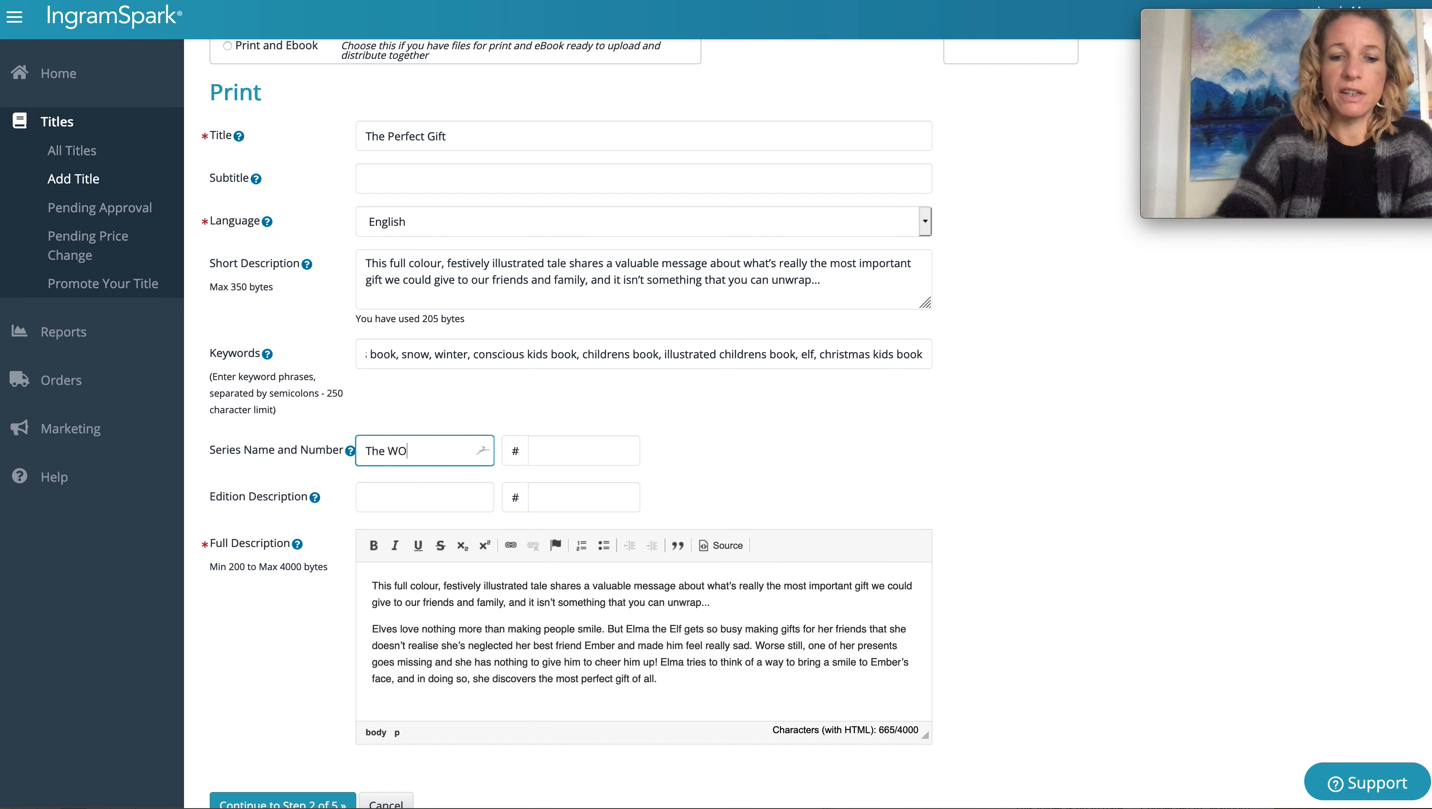
pyautogui.write('gs')
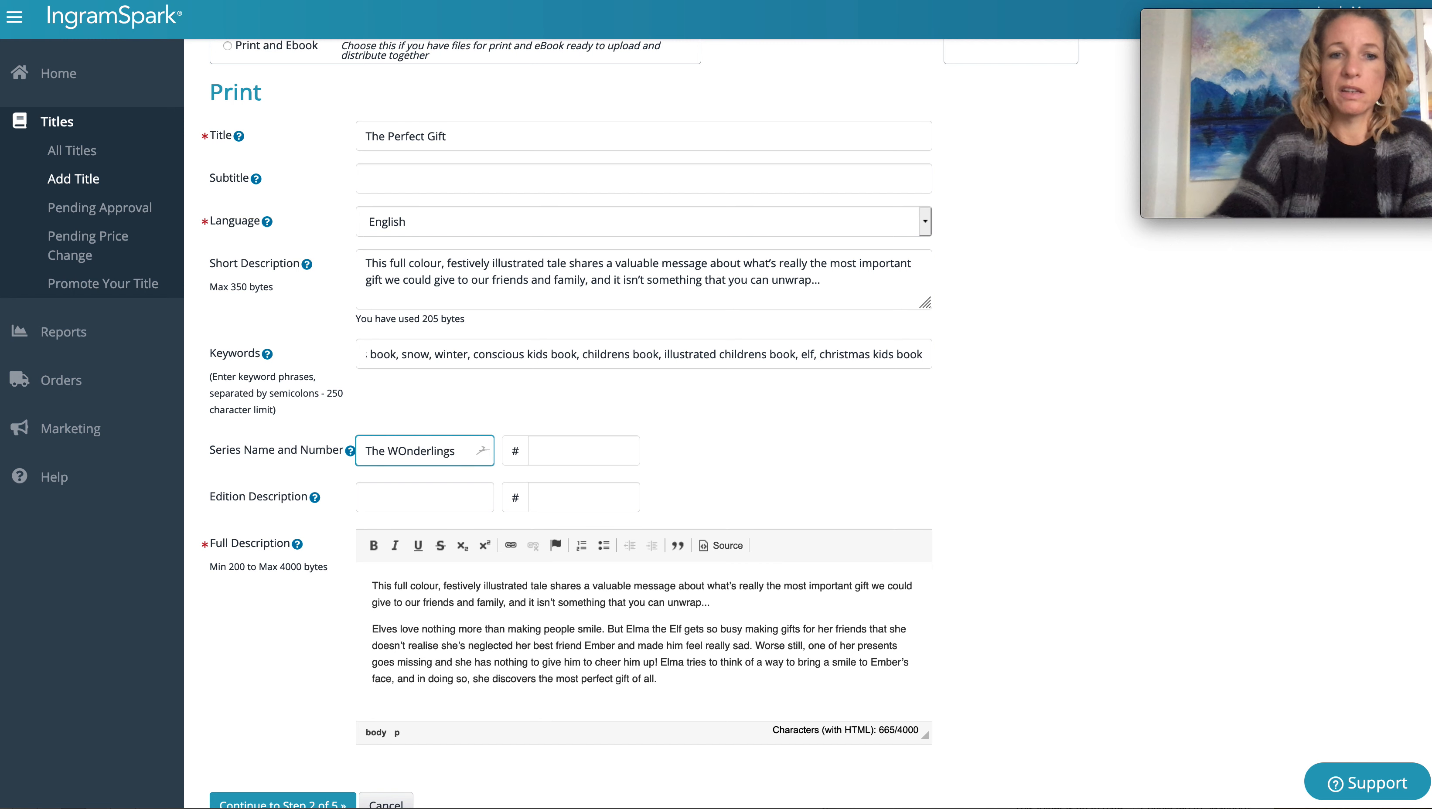
pyautogui.click(401, 452)
pyautogui.press('BackSpace')
pyautogui.write('o')
pyautogui.click(585, 443)
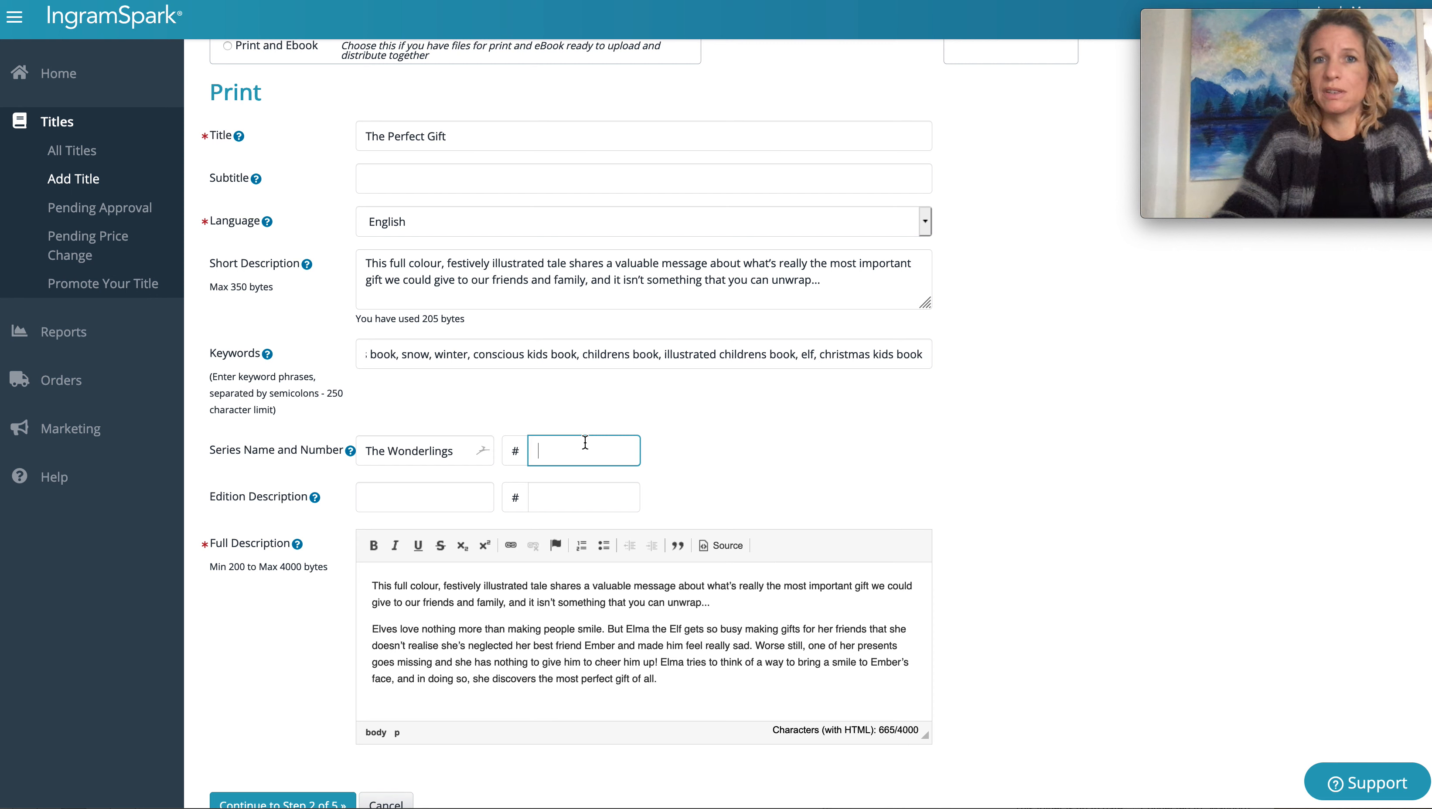
pyautogui.write('1')
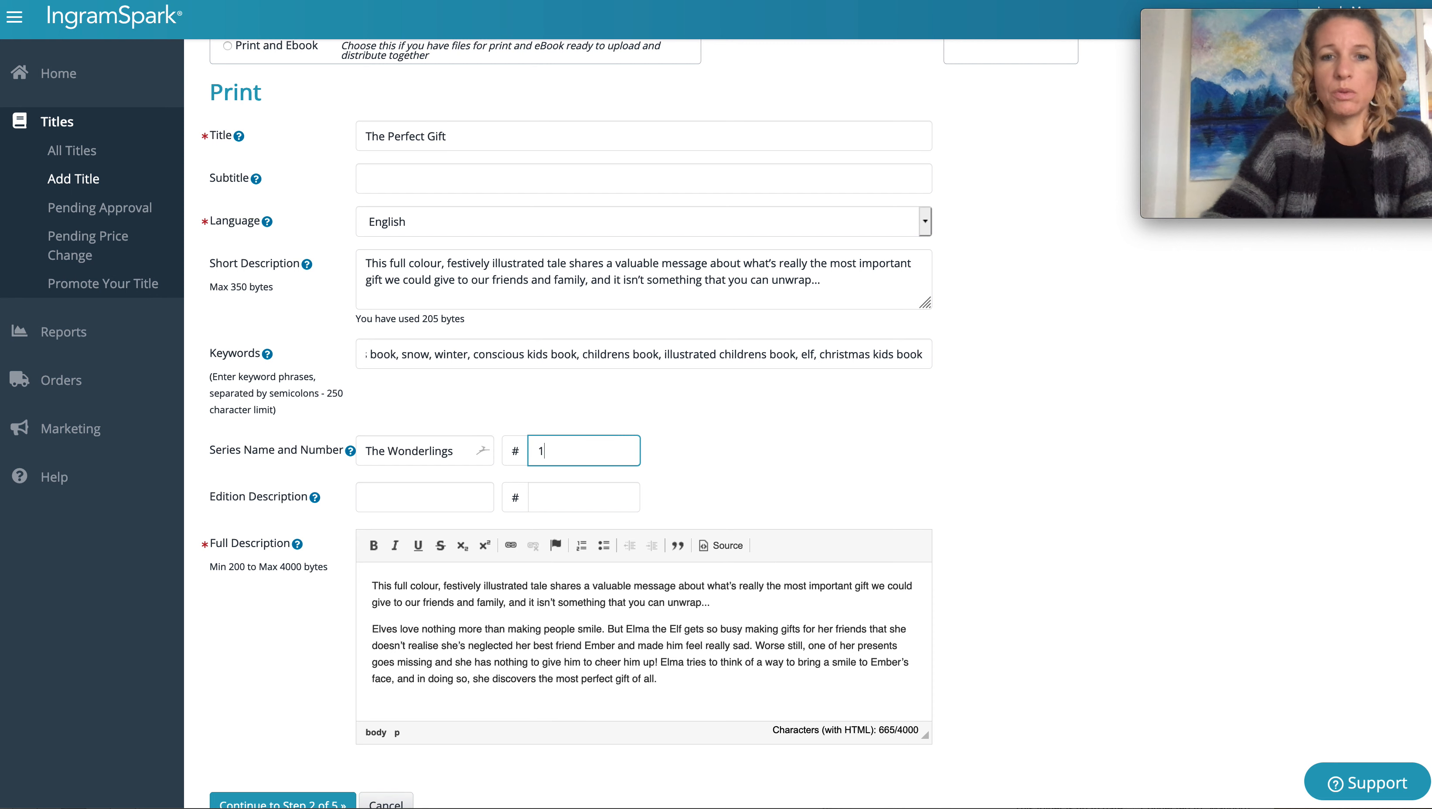
pyautogui.click(696, 457)
# Review the completed print title details and continue to step 2, About the Author/Contributors
pyautogui.scroll(-2, 696, 457)
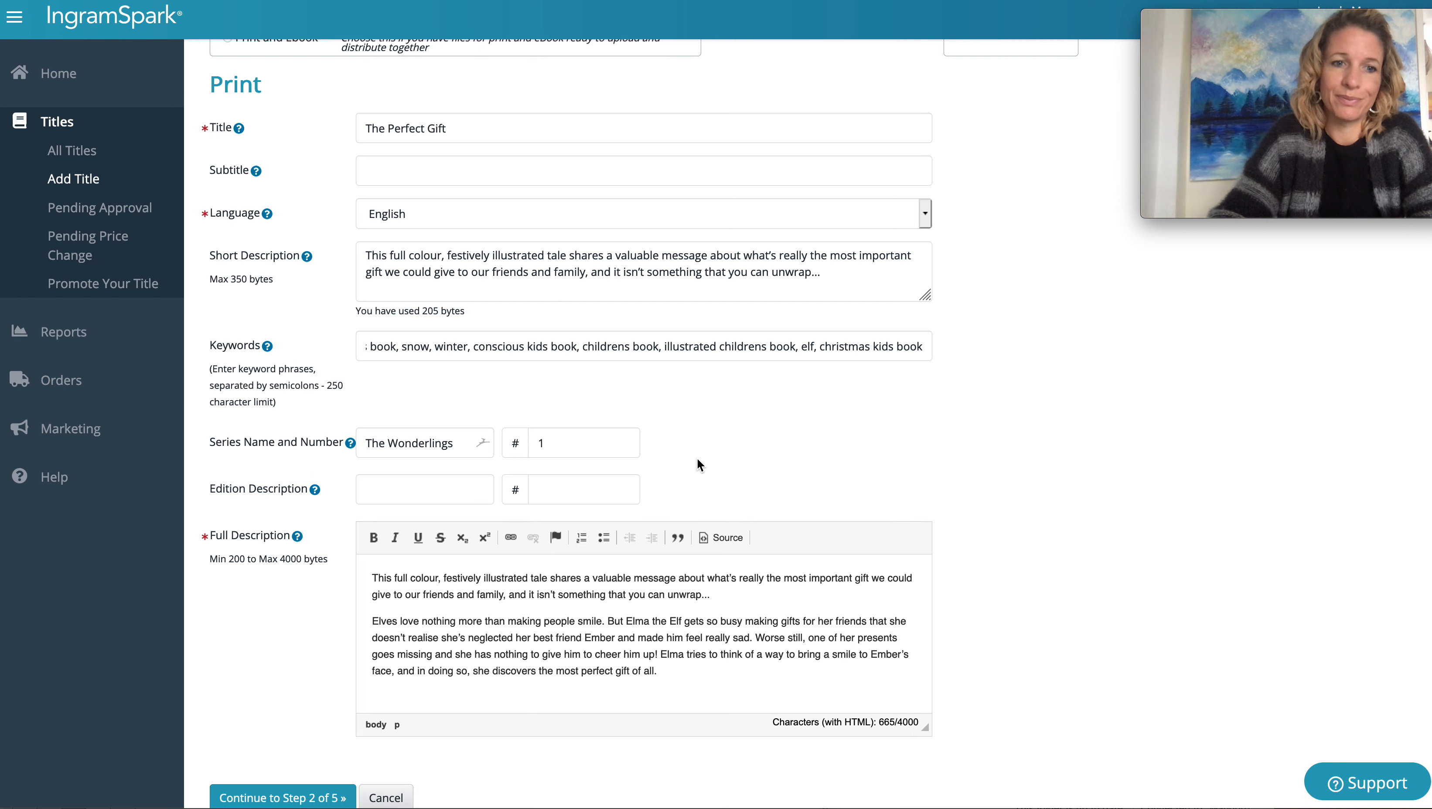
pyautogui.scroll(-3, 696, 457)
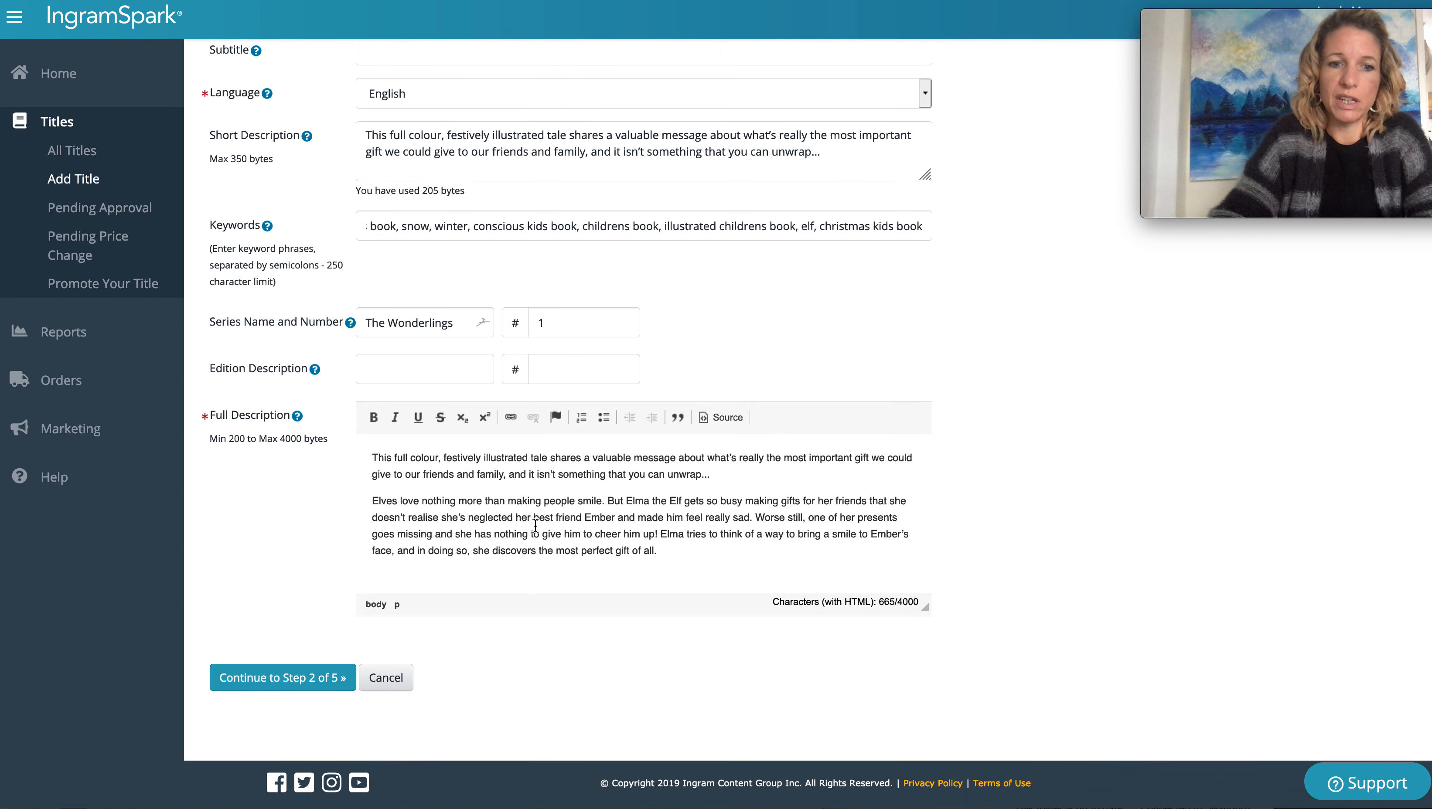
pyautogui.scroll(10, 537, 545)
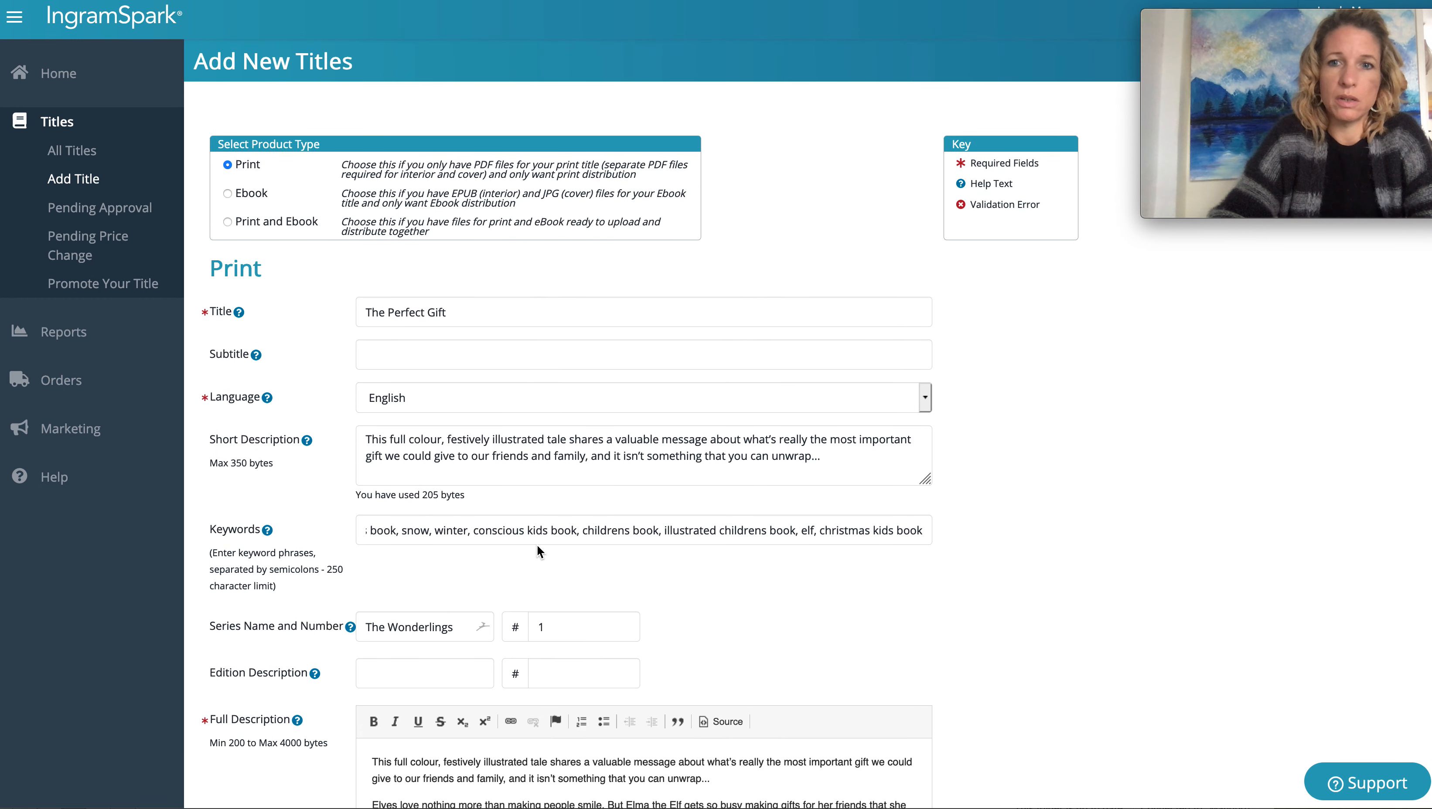
pyautogui.scroll(-10, 536, 544)
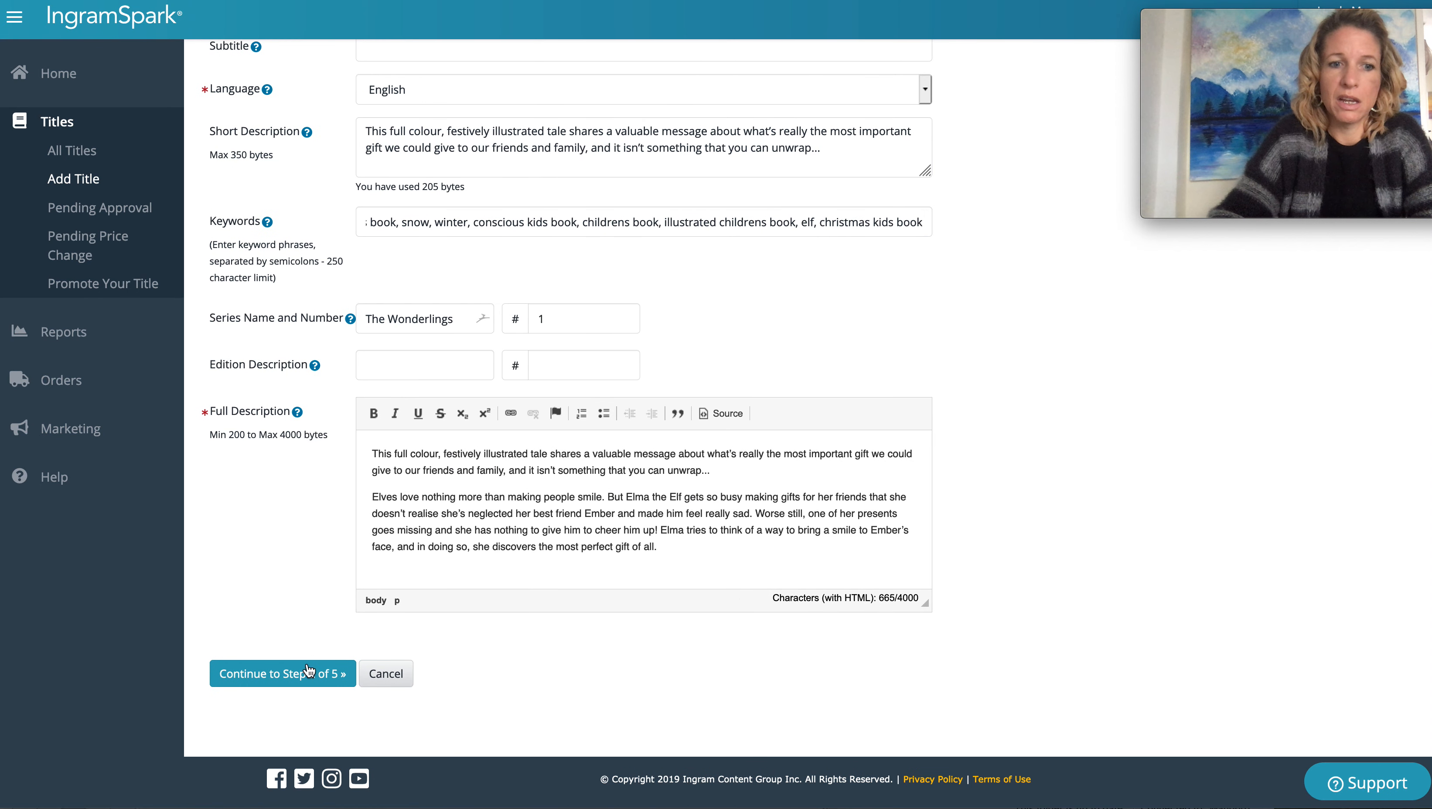
pyautogui.click(309, 674)
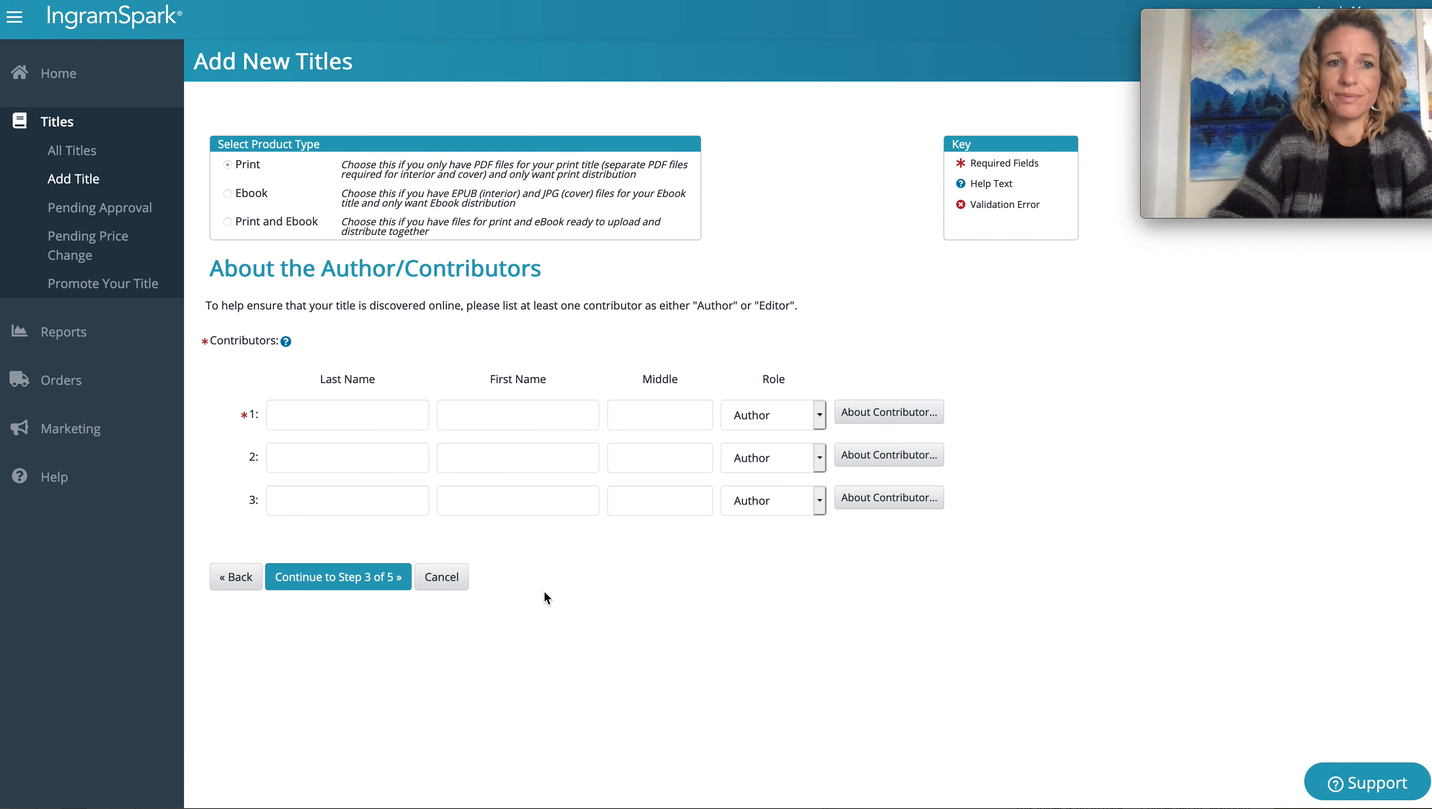
# Enter the author's last name and first name for contributor 1
pyautogui.click(345, 424)
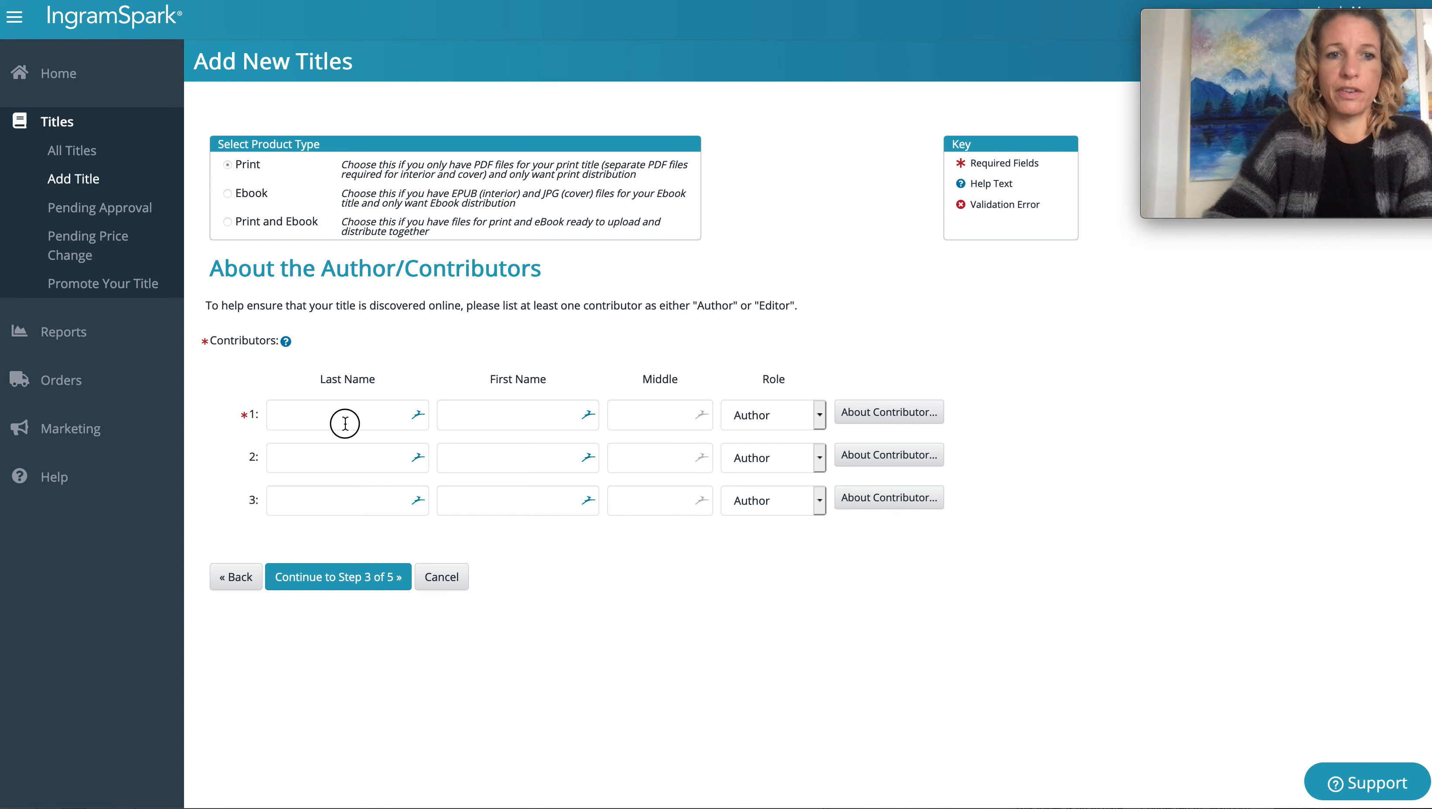
pyautogui.write('Mangoro')
pyautogui.click(484, 416)
pyautogui.write('Lynda')
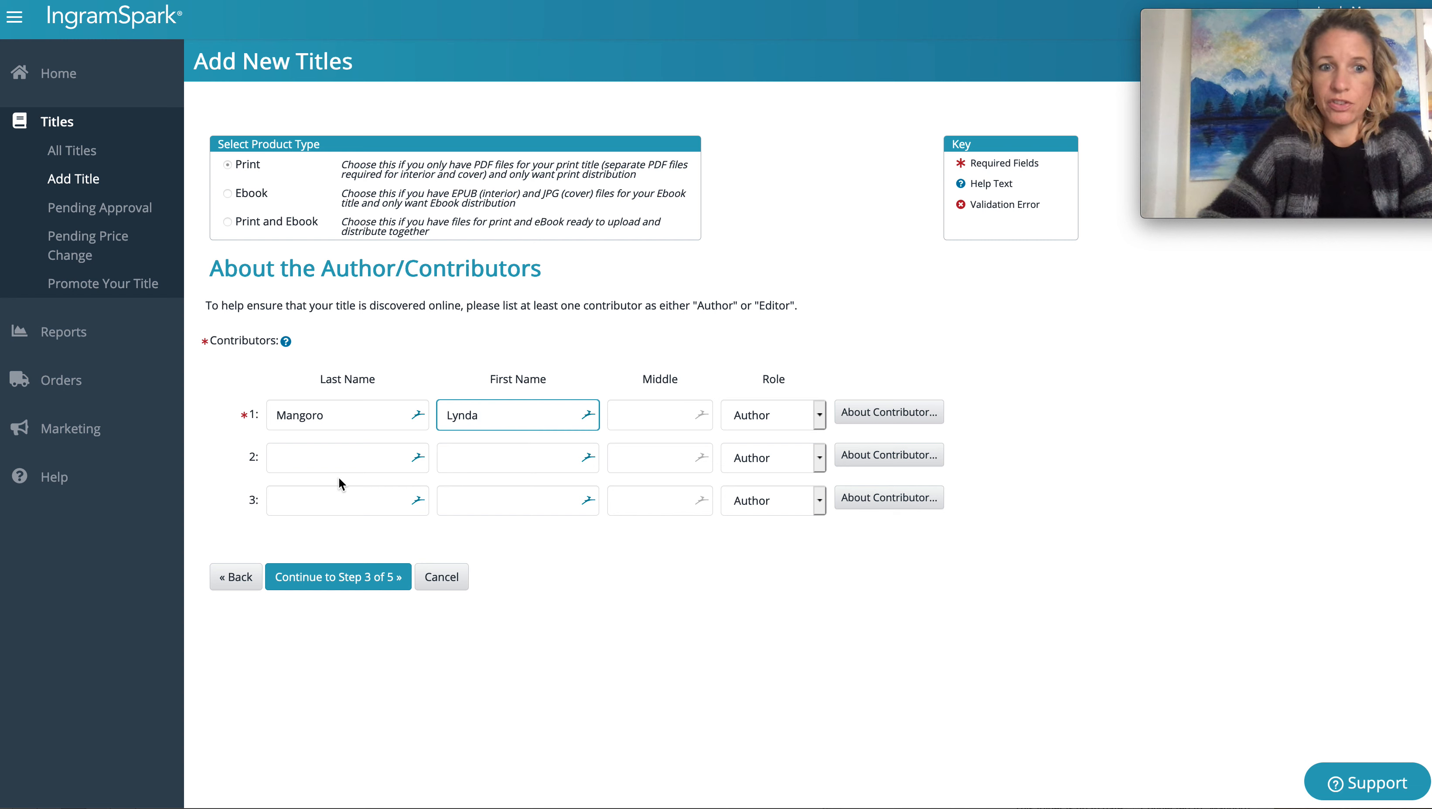
# Examine the roles available for contributor 2, including Illustrator and Editor, without choosing a different one
pyautogui.click(820, 464)
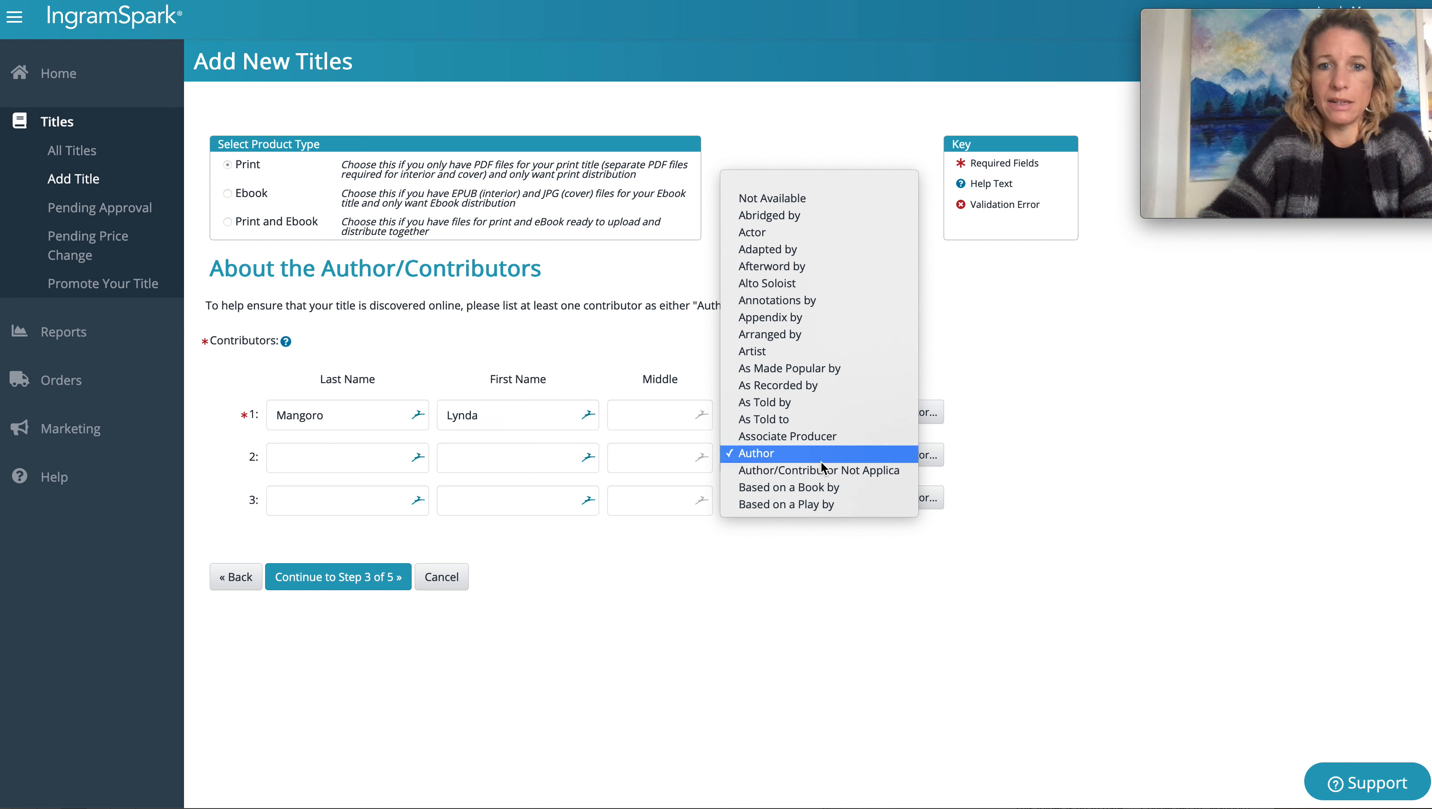
pyautogui.scroll(-10, 821, 466)
pyautogui.scroll(-10, 820, 461)
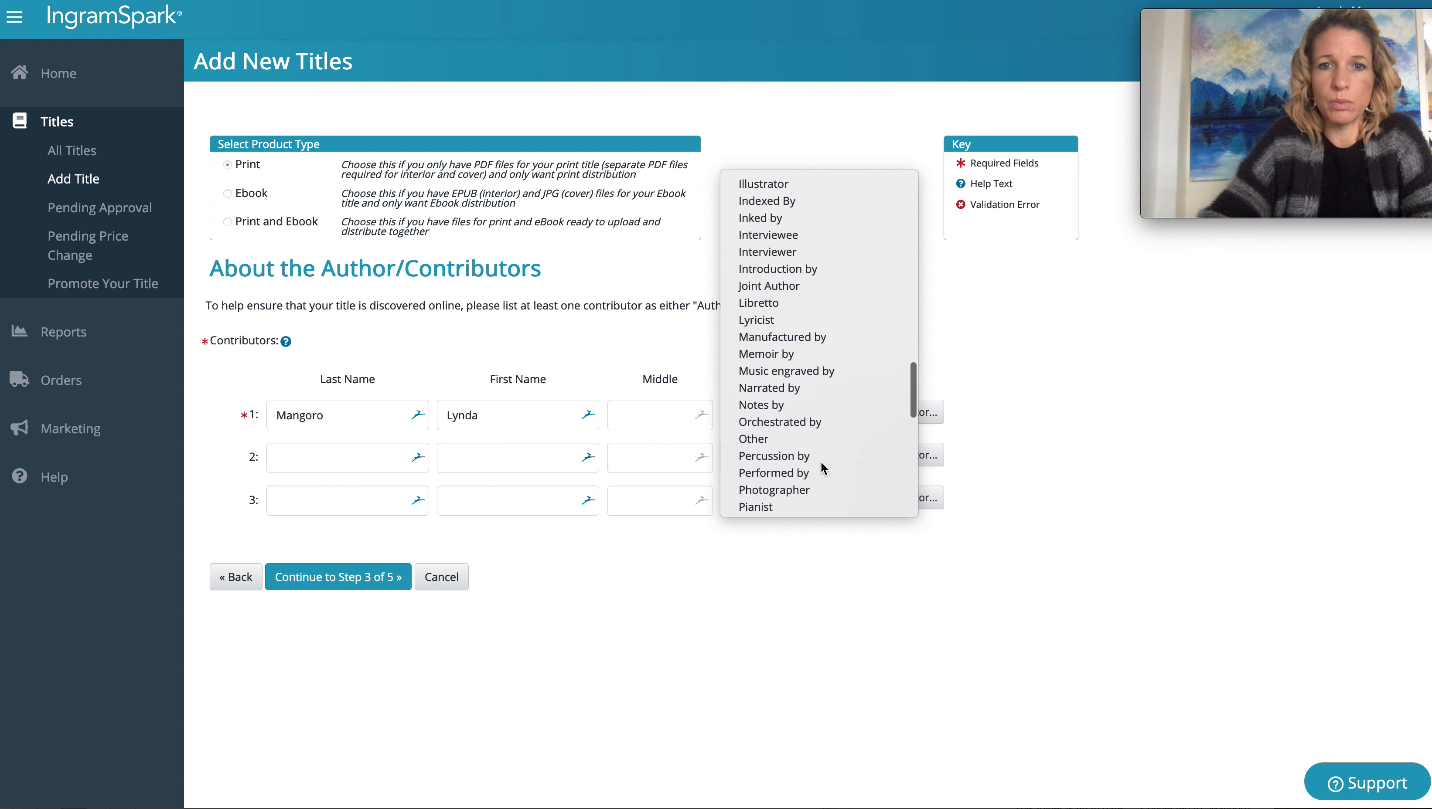
pyautogui.scroll(-2, 820, 461)
pyautogui.scroll(3, 820, 461)
pyautogui.scroll(5, 821, 462)
pyautogui.scroll(-3, 821, 461)
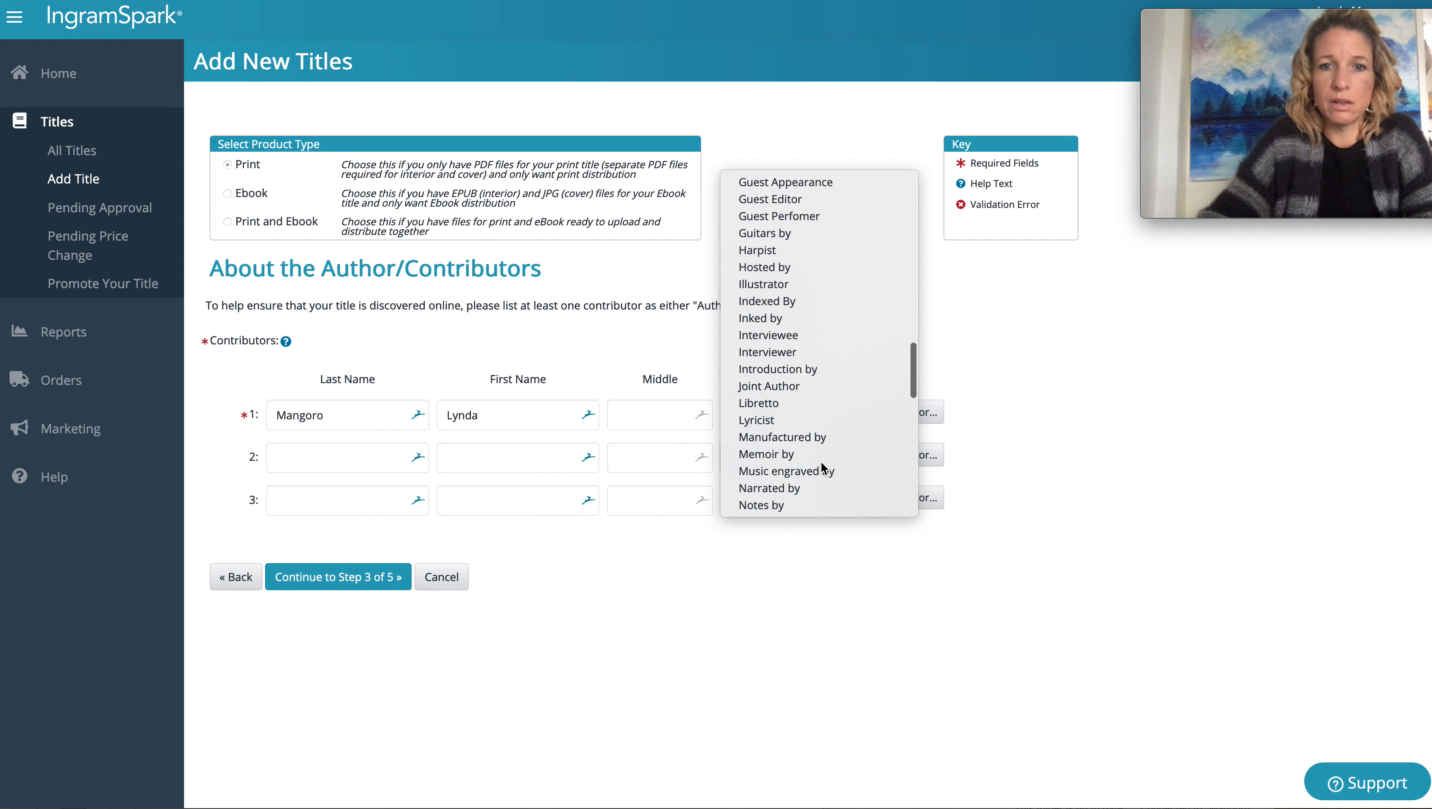
pyautogui.scroll(-2, 822, 463)
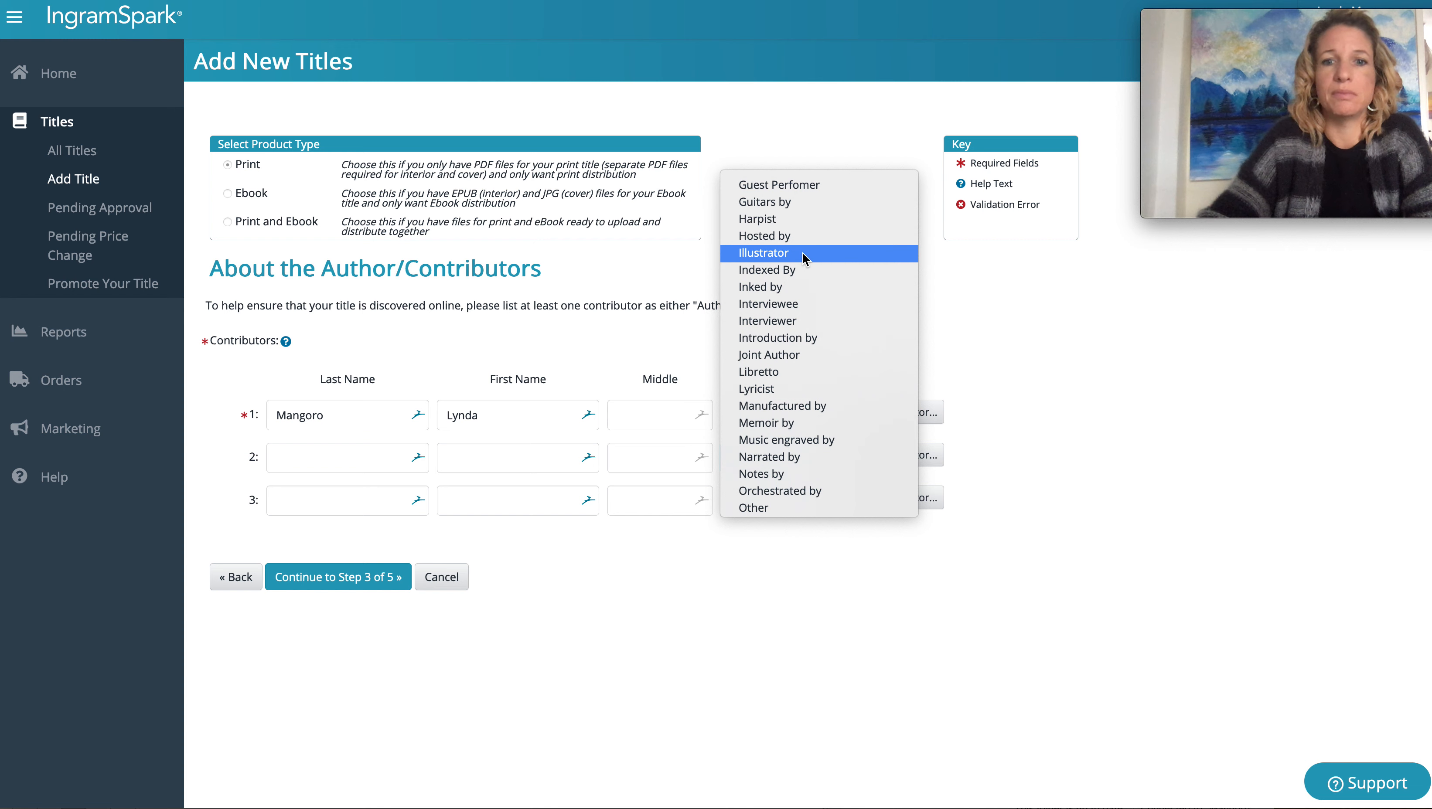
pyautogui.scroll(-3, 810, 366)
pyautogui.scroll(-10, 812, 371)
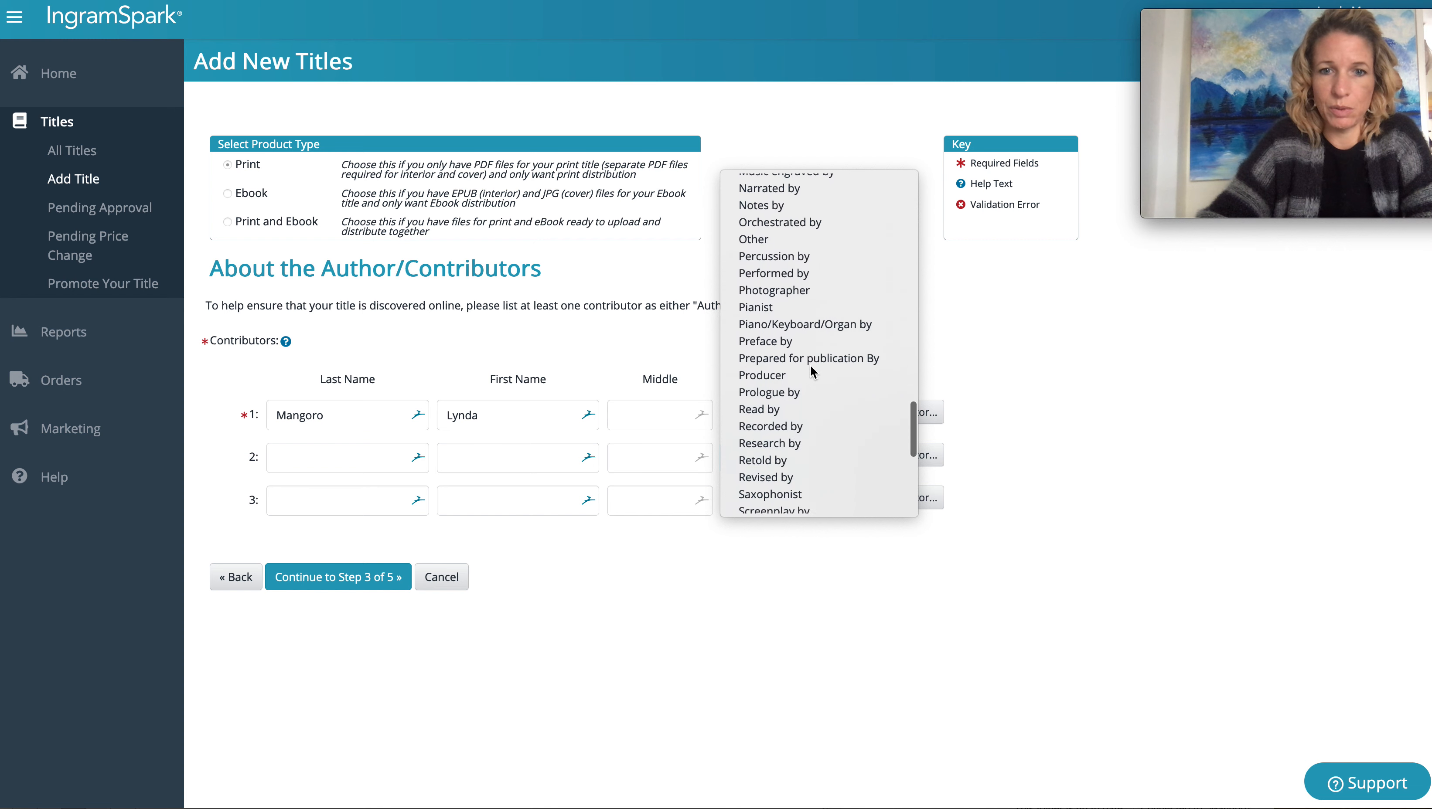
pyautogui.scroll(6, 812, 371)
pyautogui.scroll(6, 812, 371)
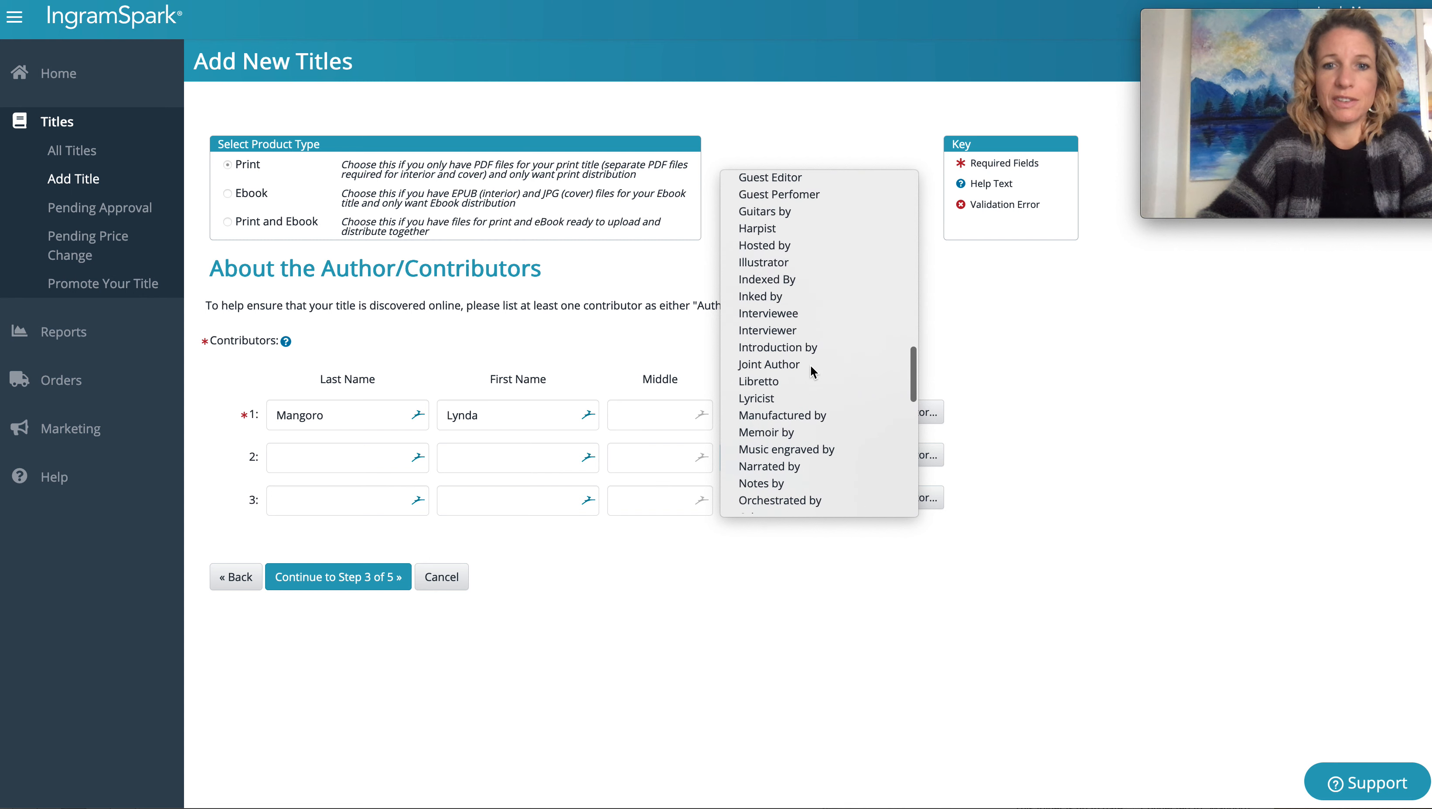
pyautogui.scroll(4, 812, 371)
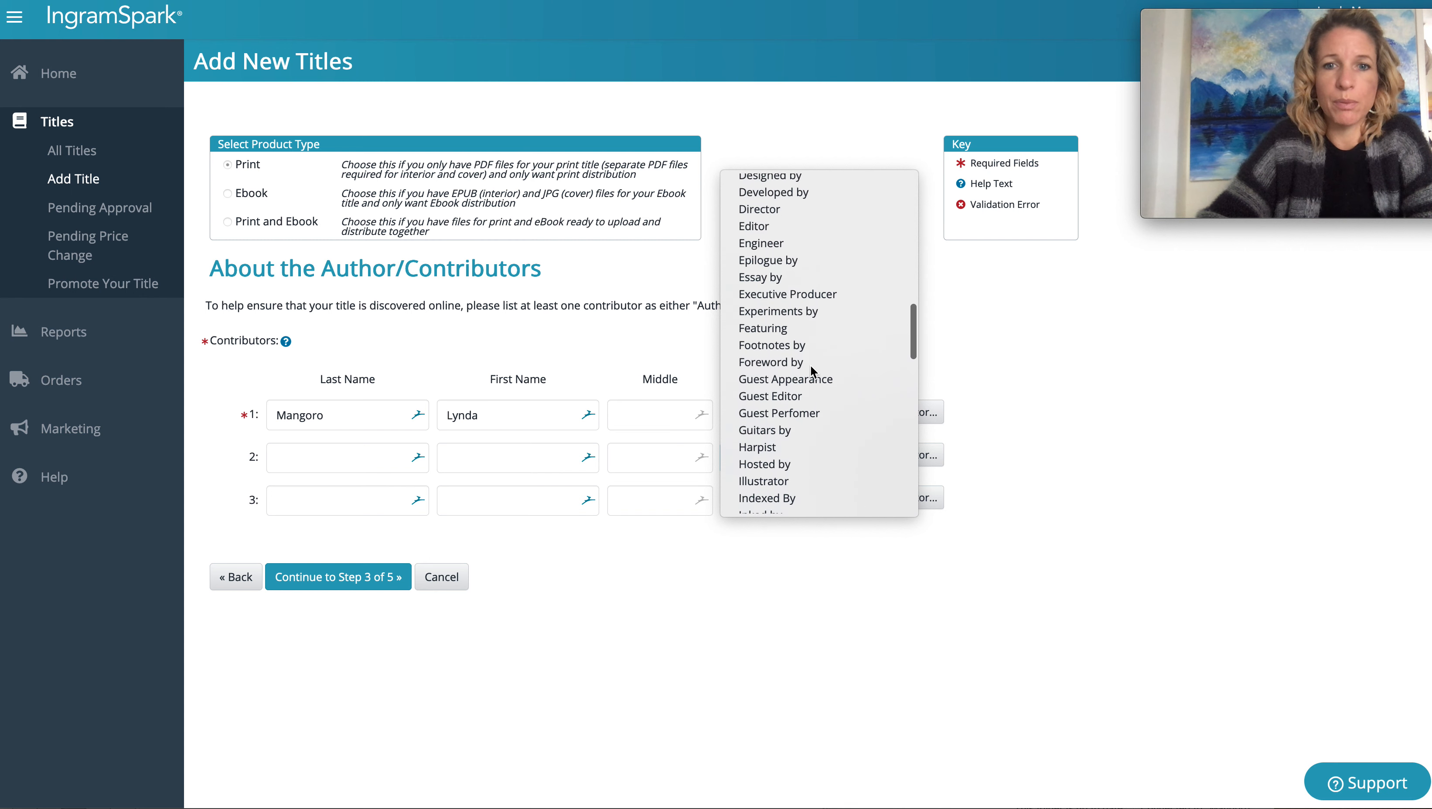
pyautogui.scroll(3, 810, 369)
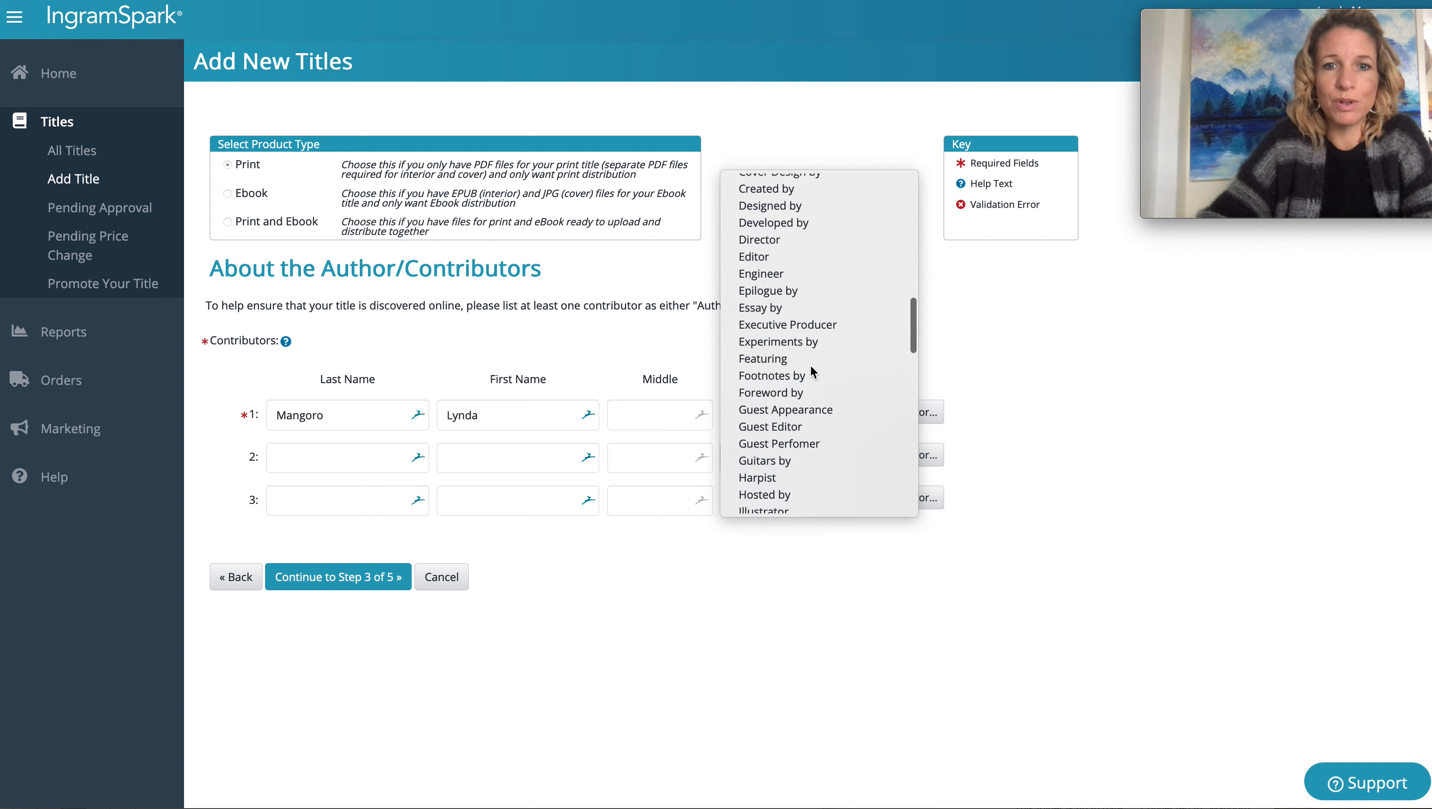
pyautogui.scroll(1, 811, 369)
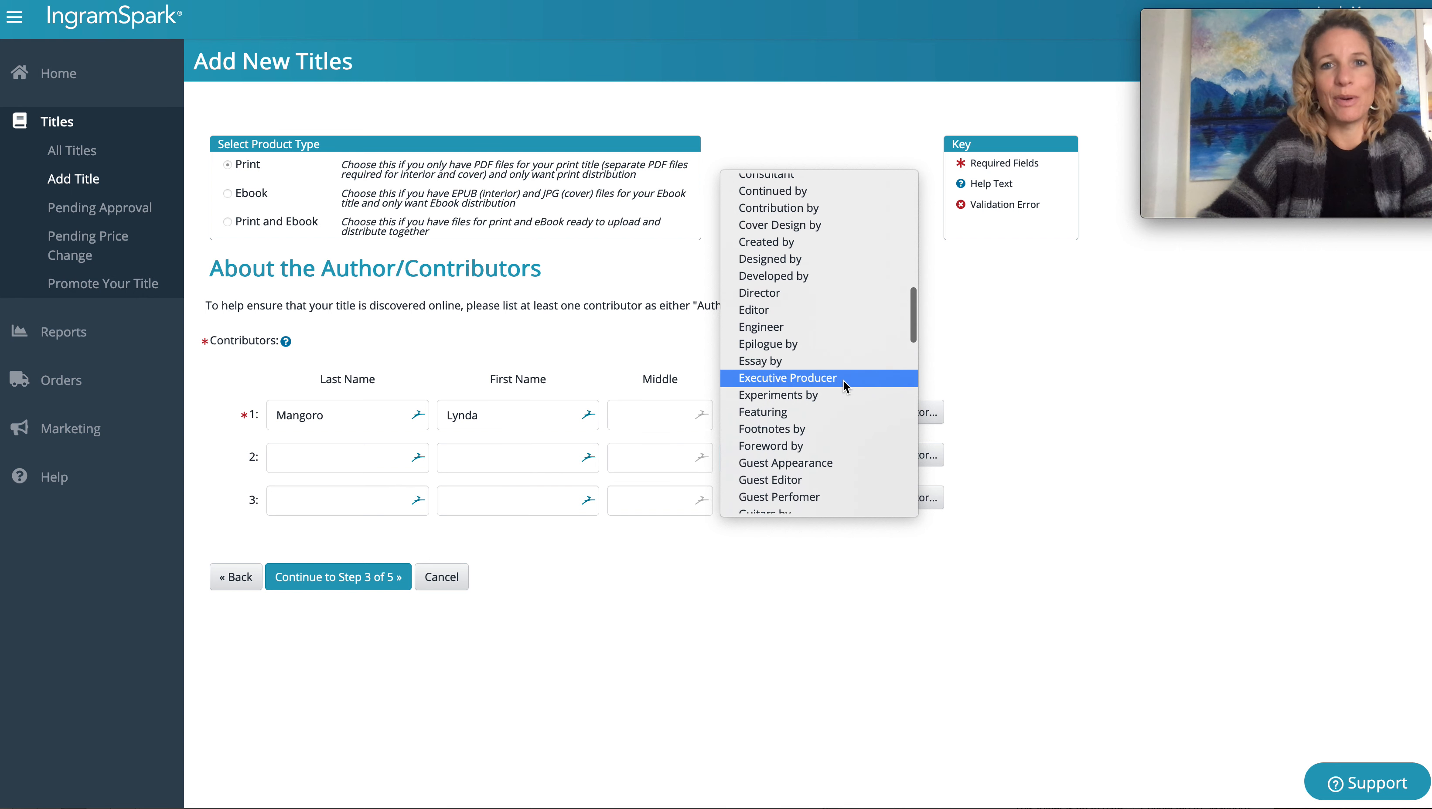
pyautogui.click(991, 387)
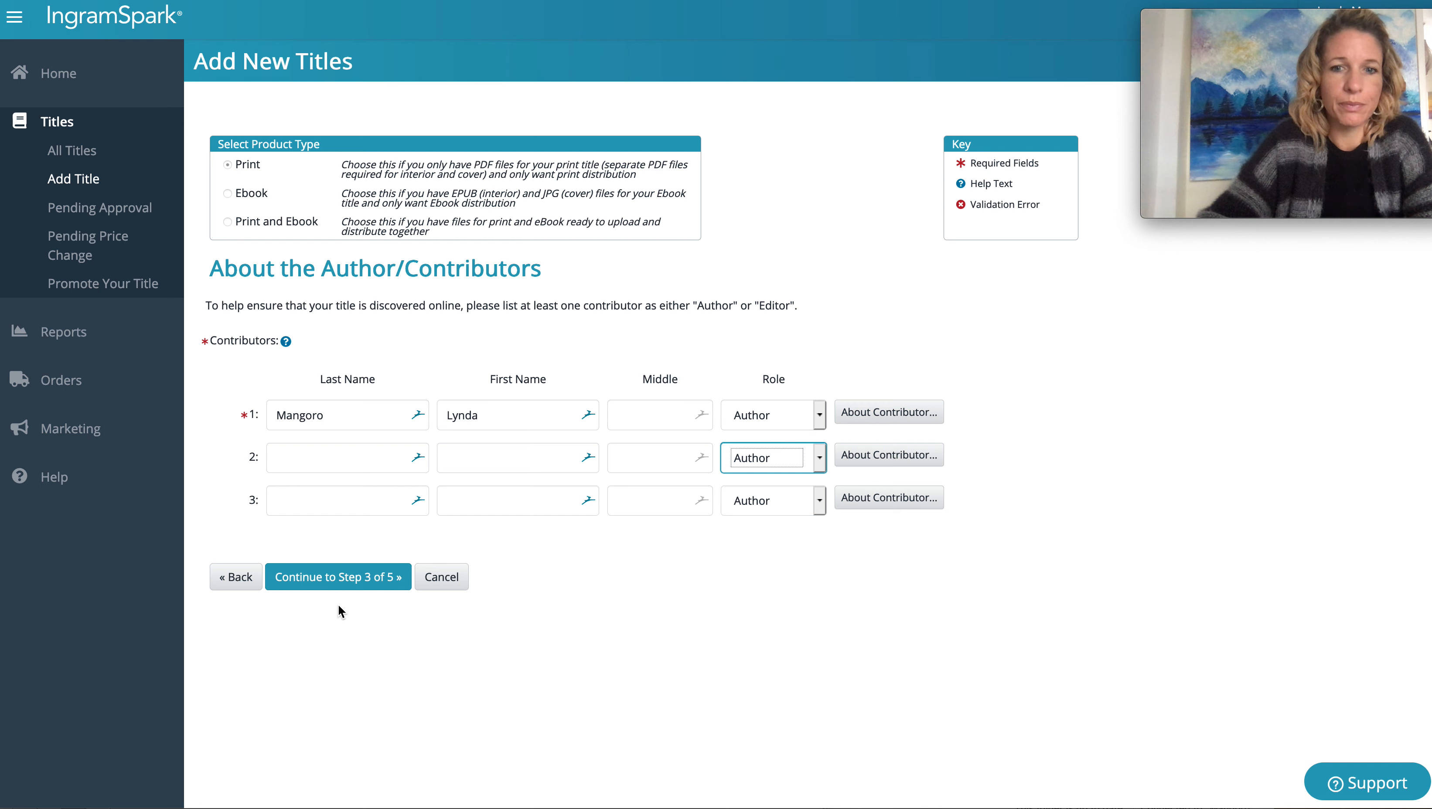
# Continue to step 3, Categorize Your Book, and select Creative Genie Ltd as the imprint
pyautogui.click(373, 583)
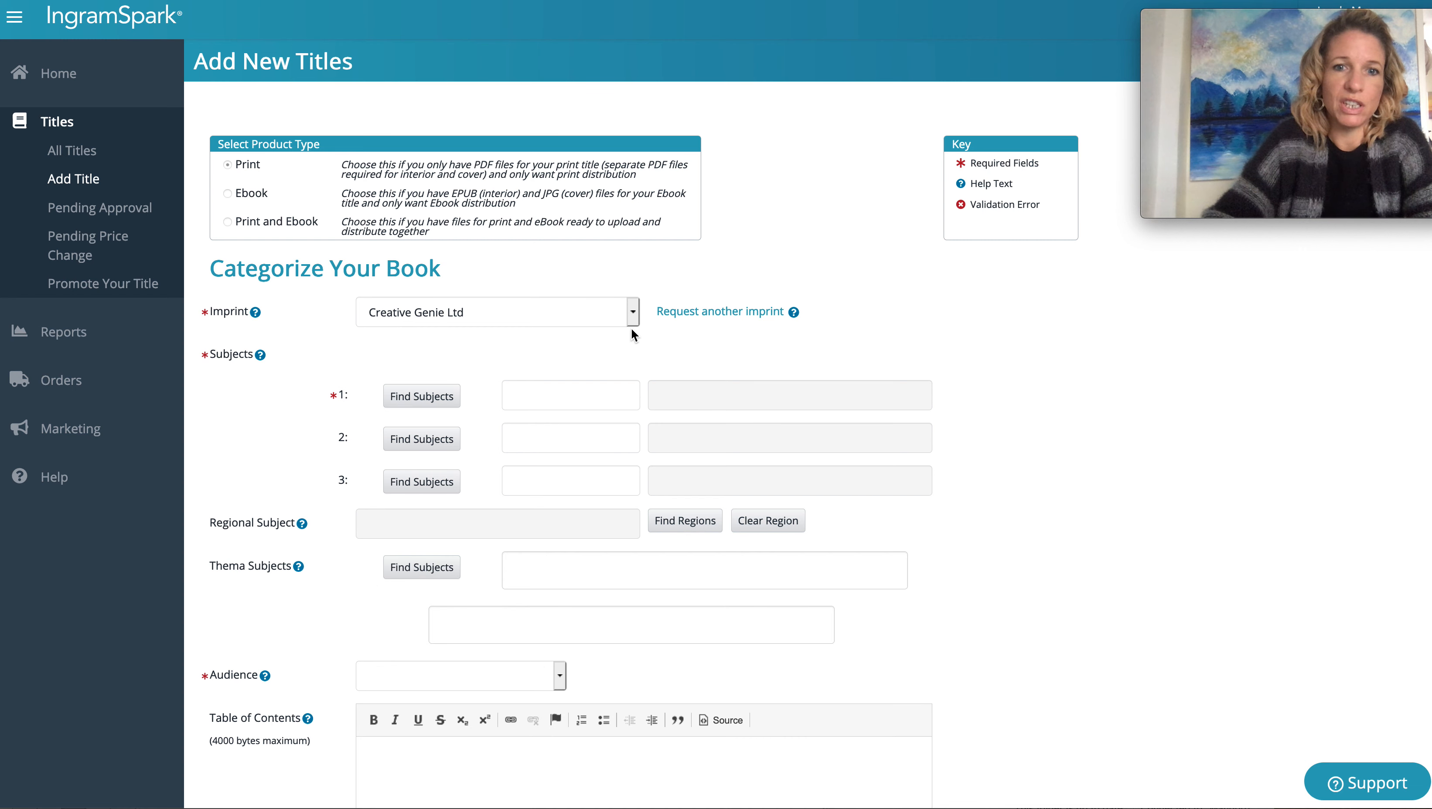
pyautogui.click(633, 312)
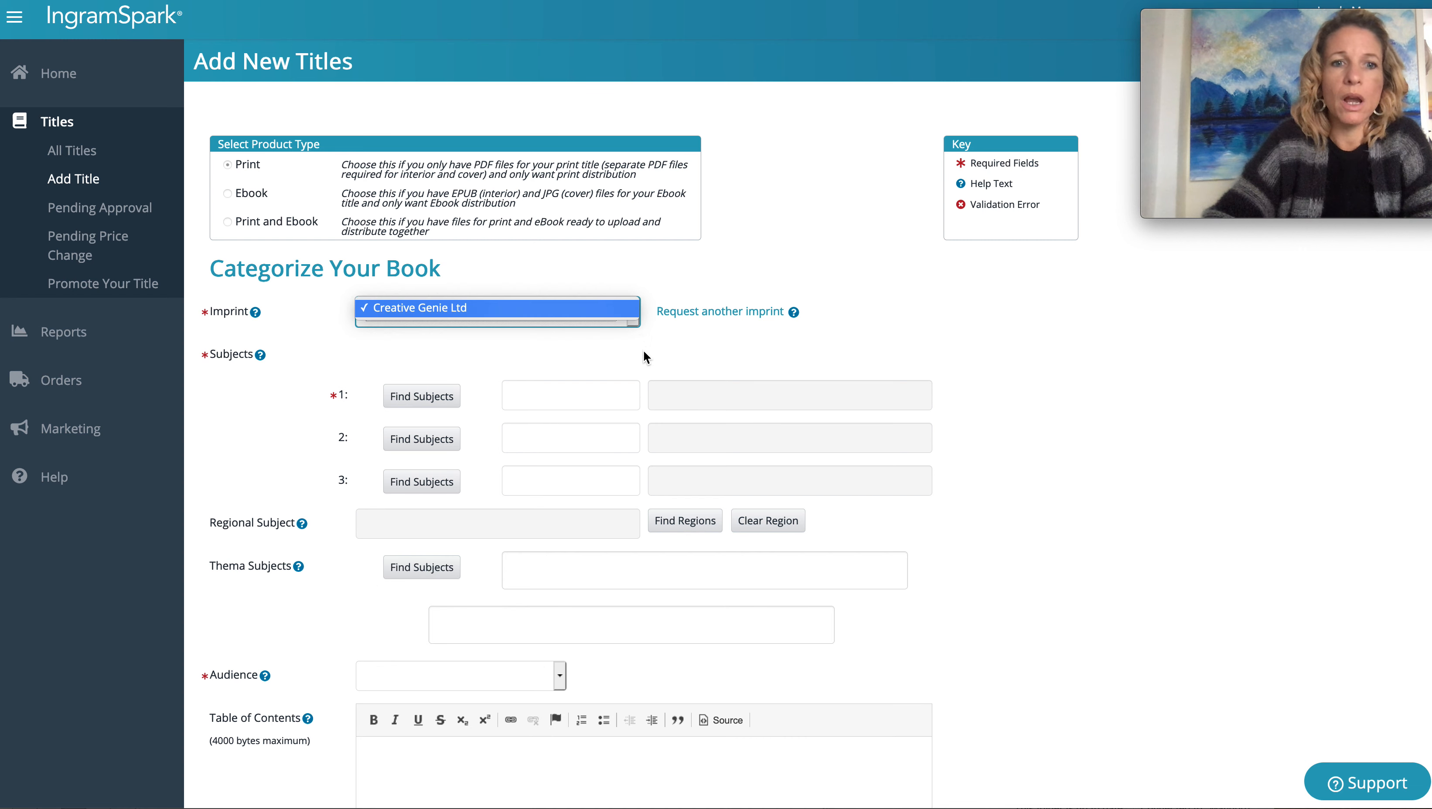
pyautogui.click(595, 308)
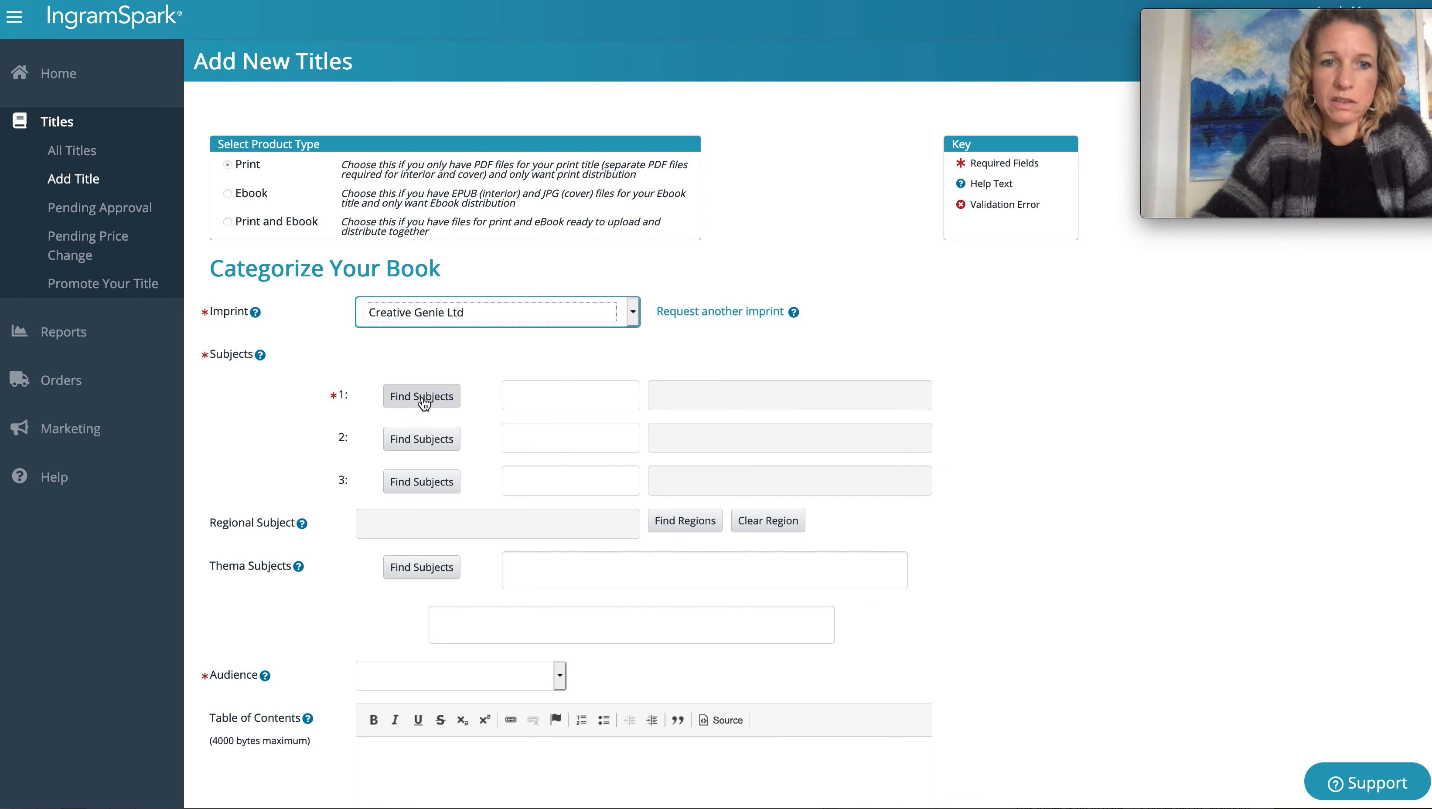
# Read the help text for the Subjects field about choosing BISAC codes and close it
pyautogui.click(261, 356)
pyautogui.doubleClick(285, 383)
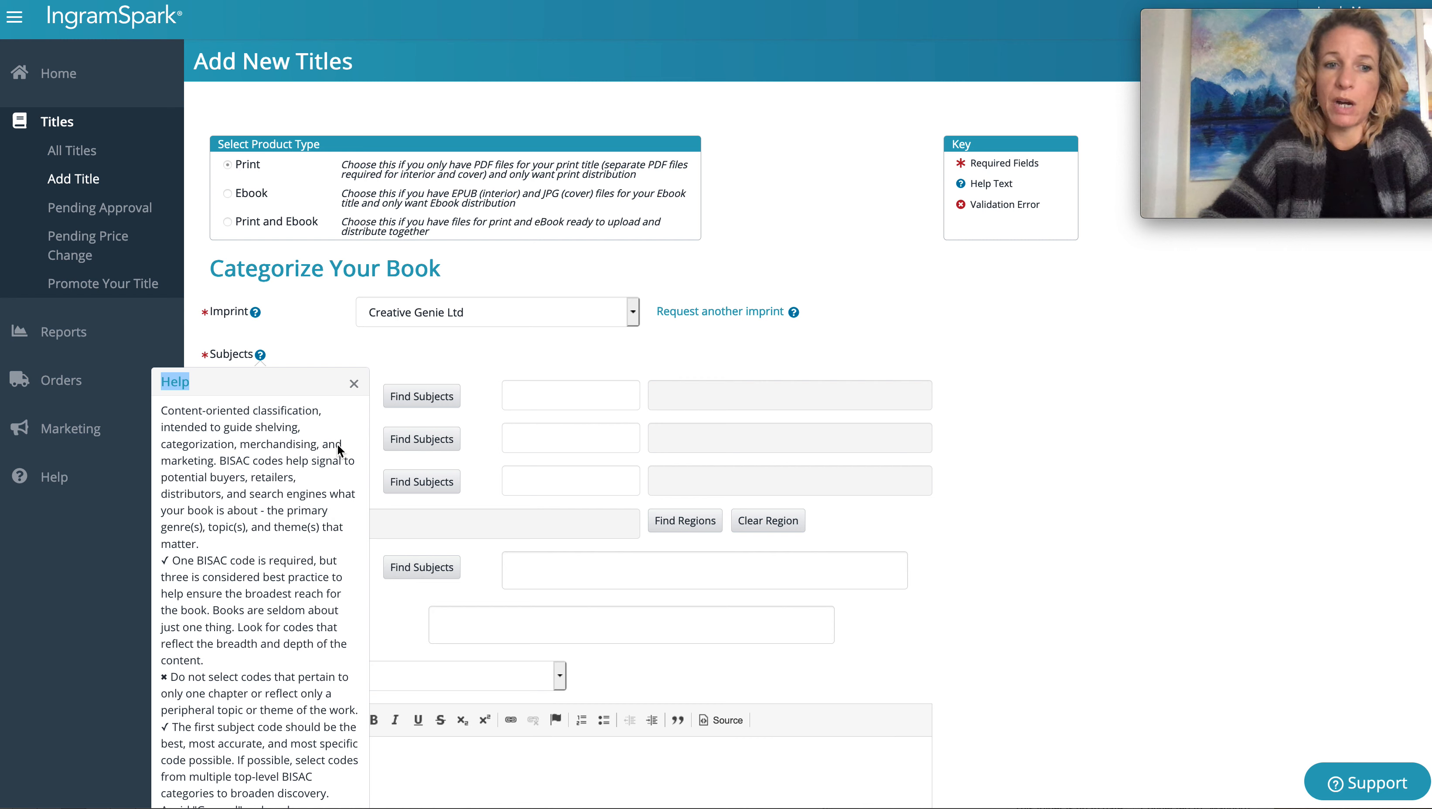
pyautogui.click(353, 385)
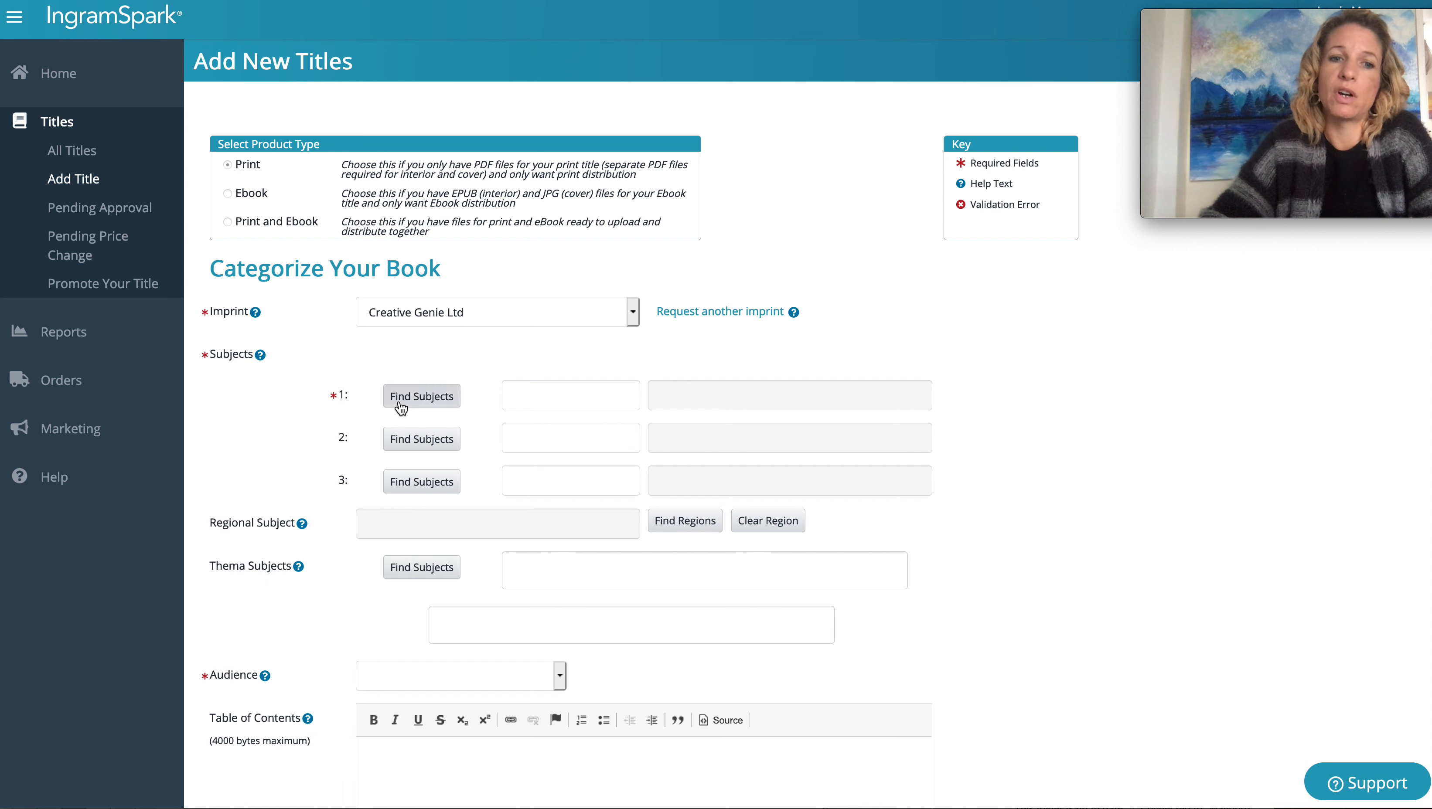
# Search the BISAC subjects for "childrens" and for "kids" from the lookup of subject 1
pyautogui.click(405, 399)
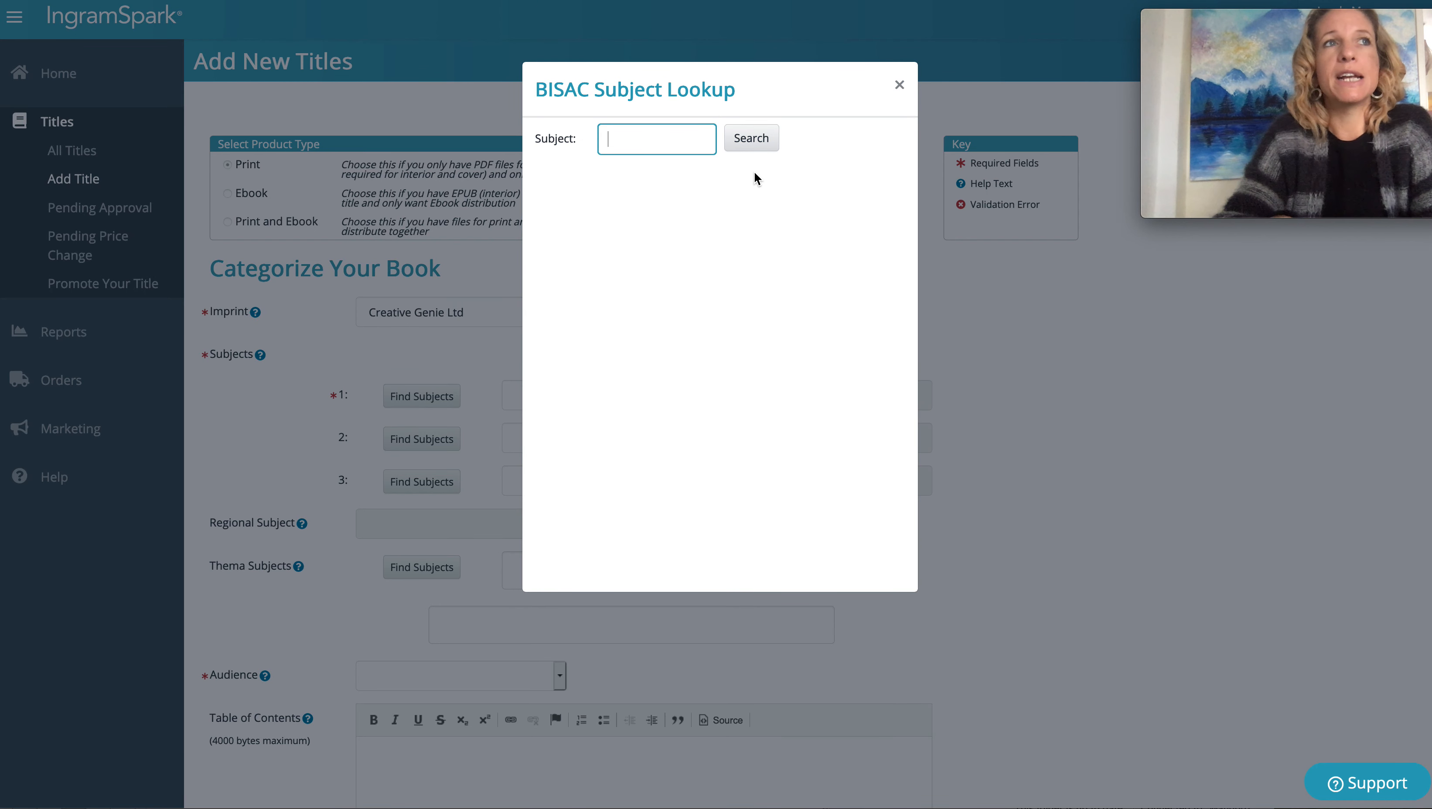
pyautogui.write('chi')
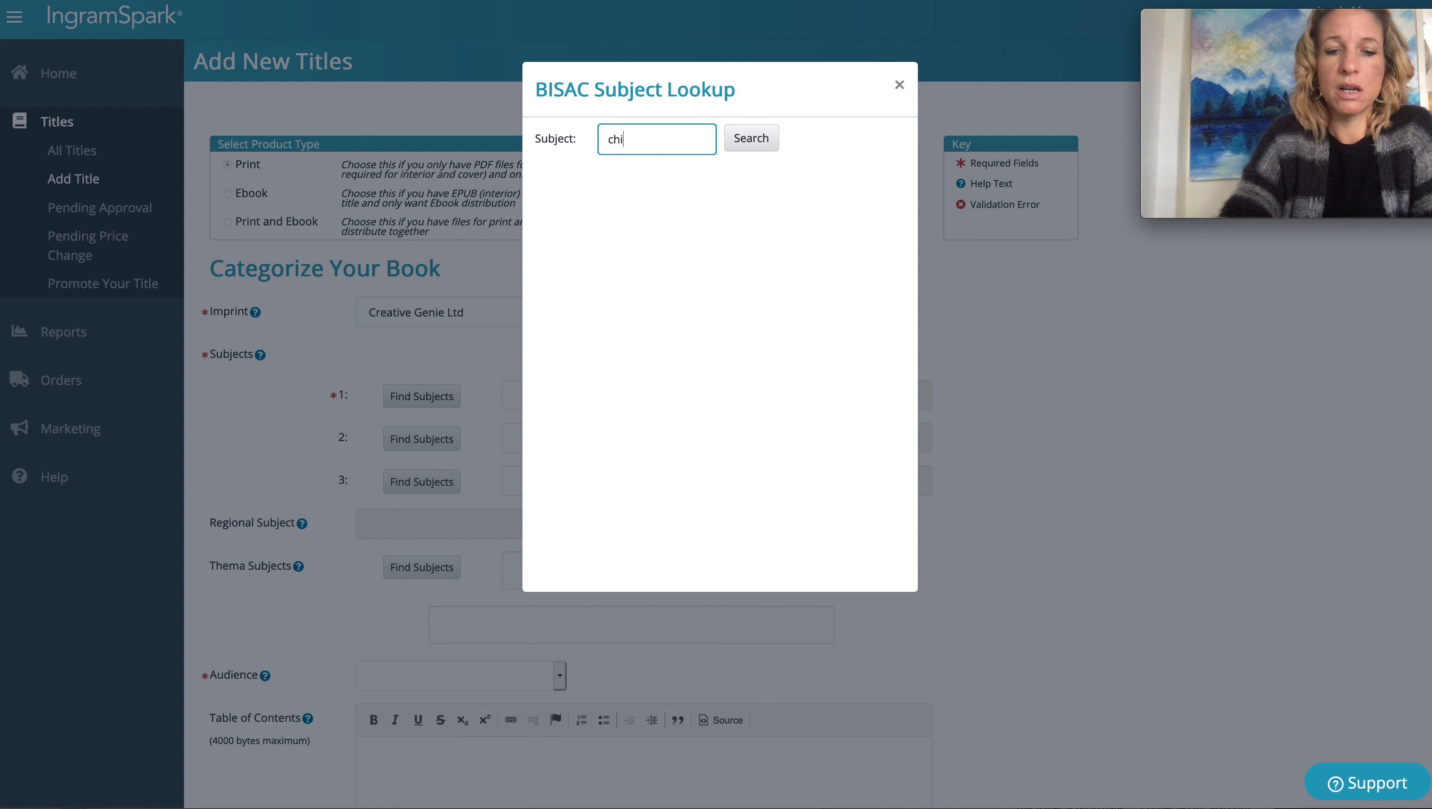
pyautogui.write('ldrens')
pyautogui.click(752, 138)
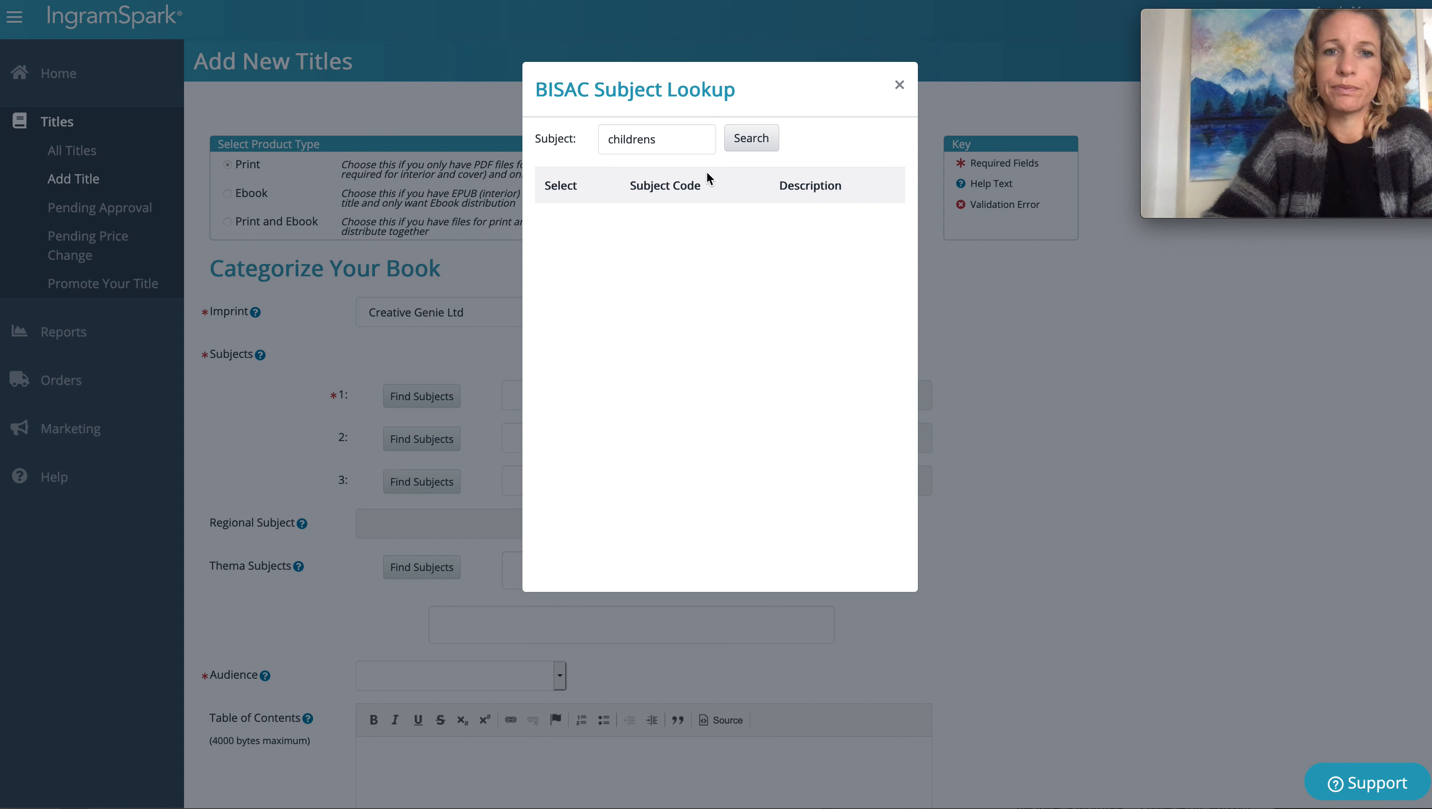
pyautogui.click(674, 139)
pyautogui.press('super+a')
pyautogui.write('kids')
pyautogui.press('Return')
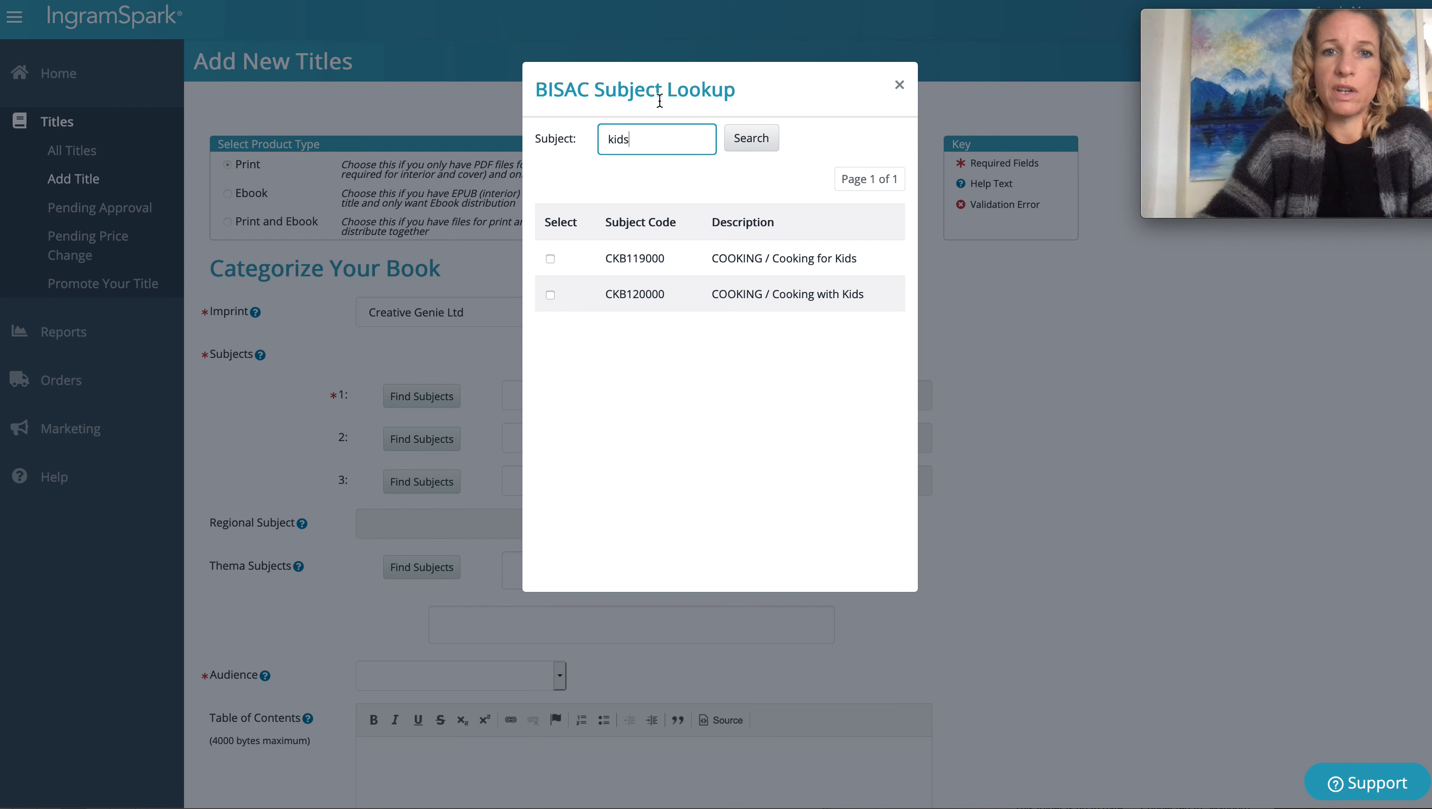
# Search for "christmas" and assign JUV017010, JUVENILE FICTION / Holidays & Celebrations / Christmas & Advent, as subject 1
pyautogui.click(642, 138)
pyautogui.press('super+a')
pyautogui.write('ch')
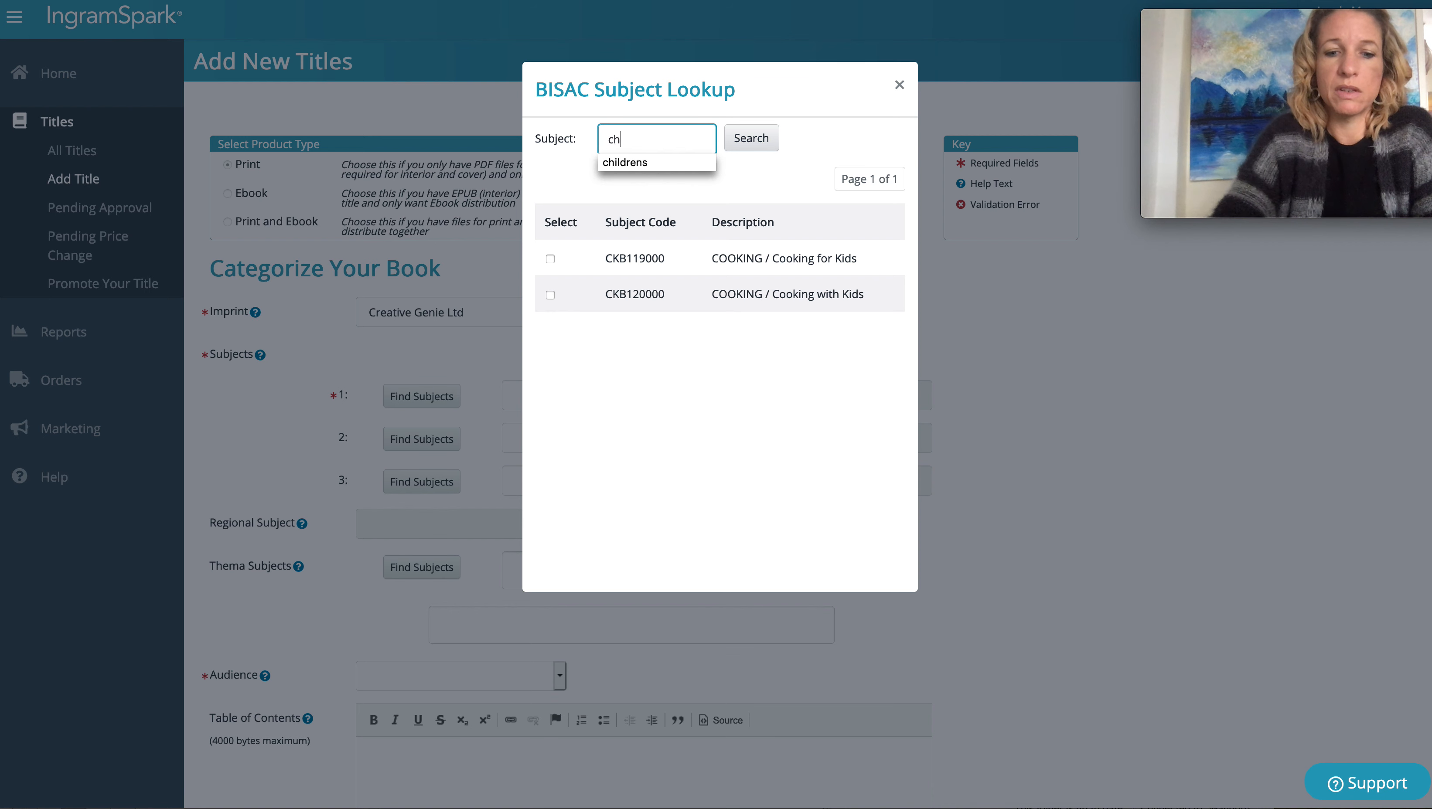
pyautogui.write('ristmas')
pyautogui.click(740, 143)
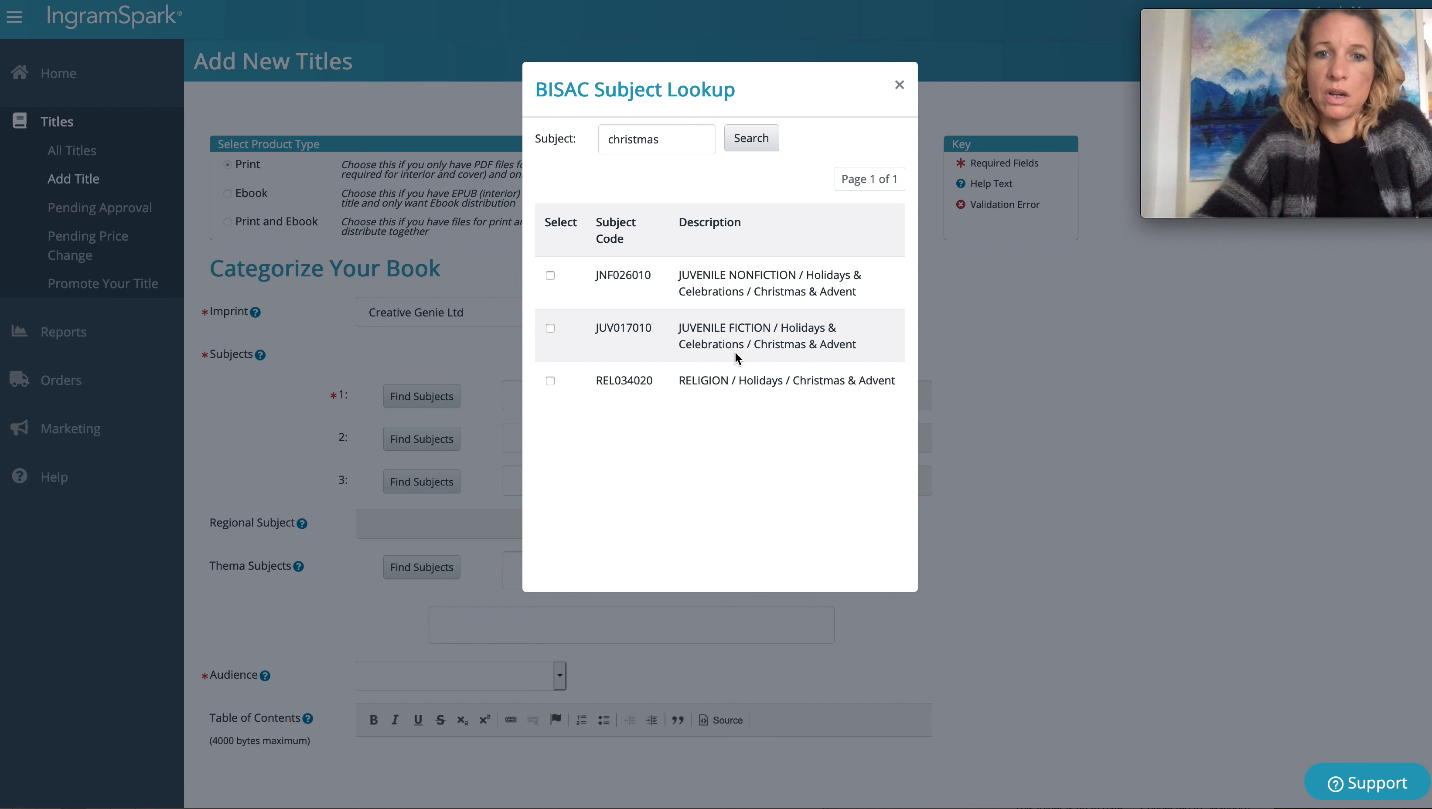
pyautogui.click(550, 329)
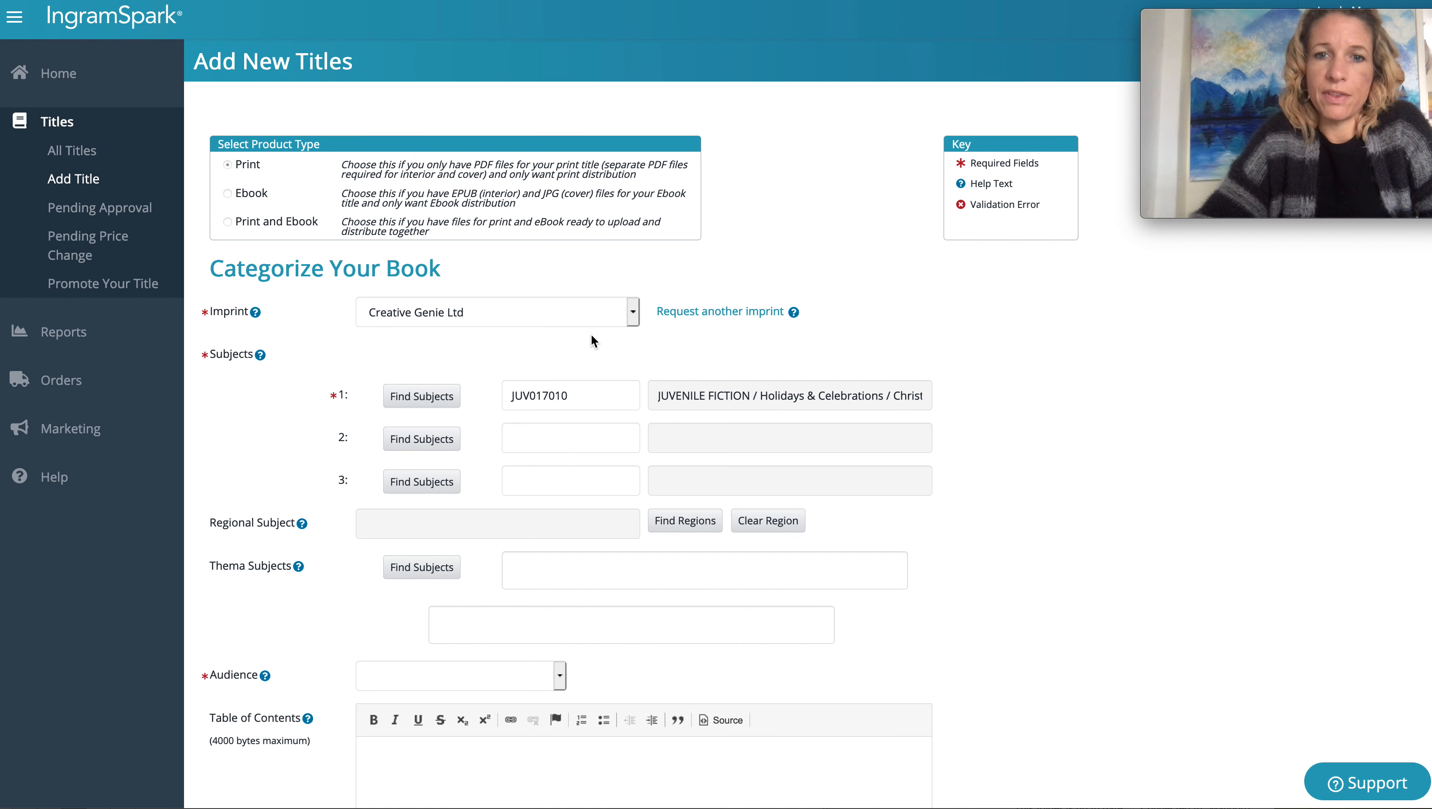
# Search the BISAC subjects for "picture" and for "illustrated" from the lookup of subject 2
pyautogui.click(456, 443)
pyautogui.click(663, 145)
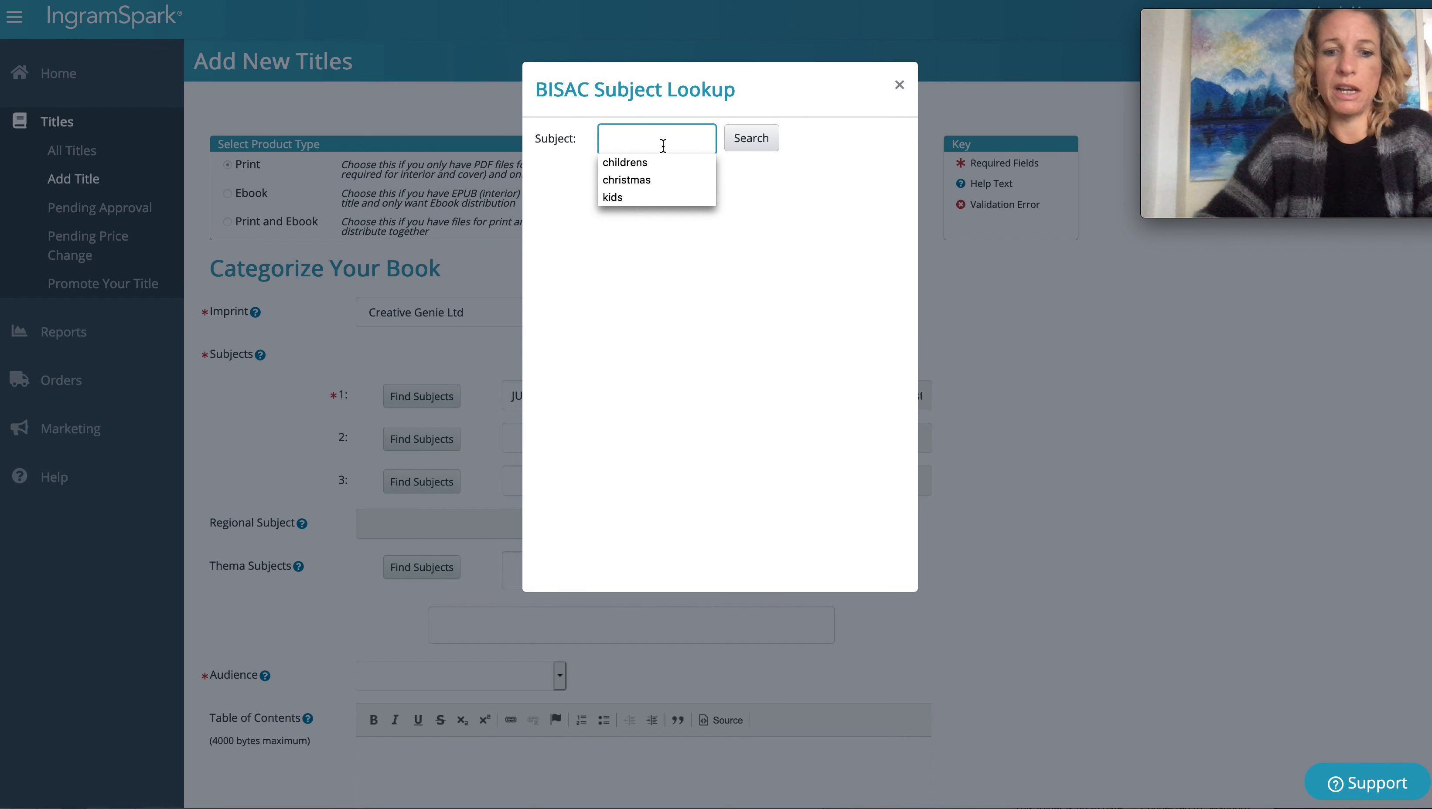
pyautogui.write('picture')
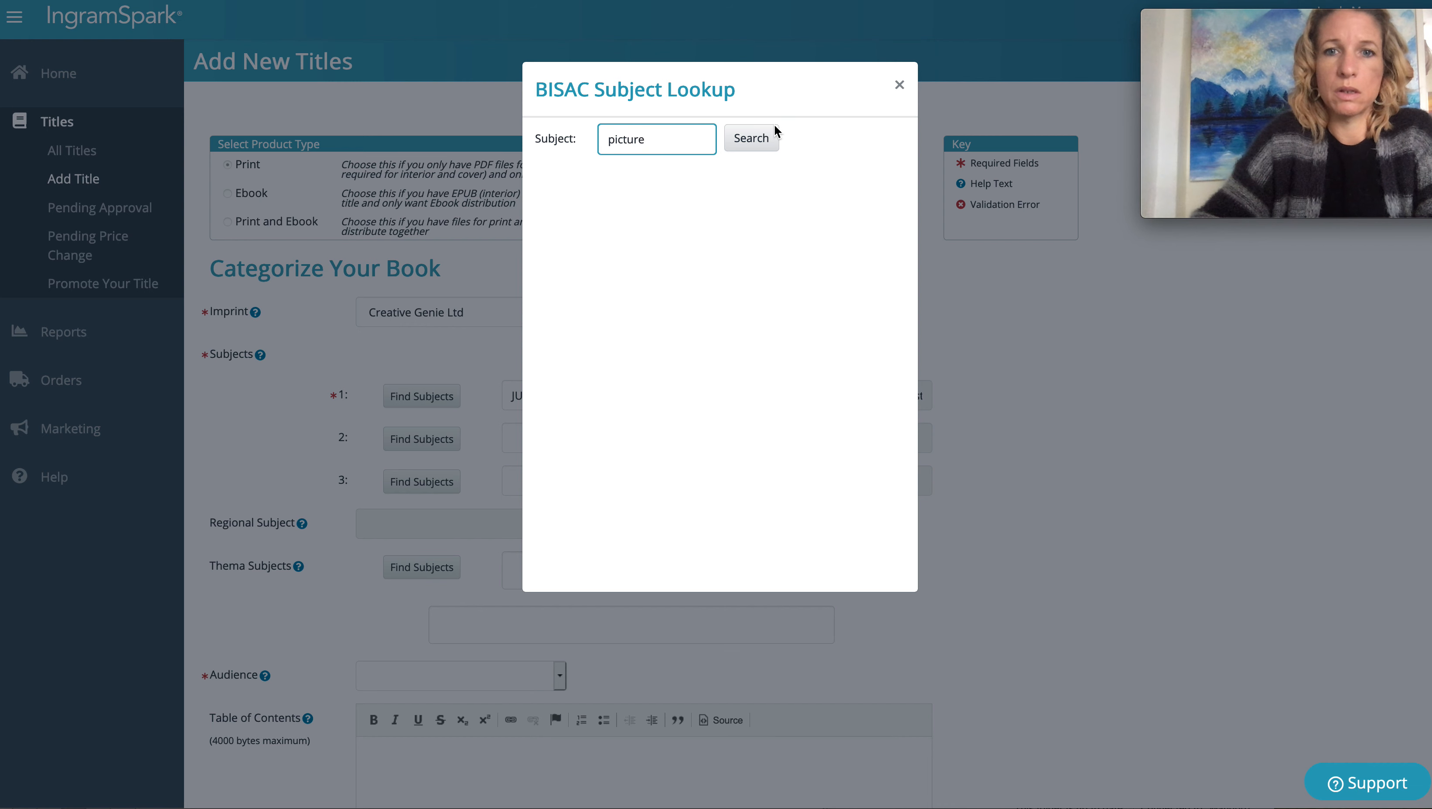
pyautogui.click(761, 149)
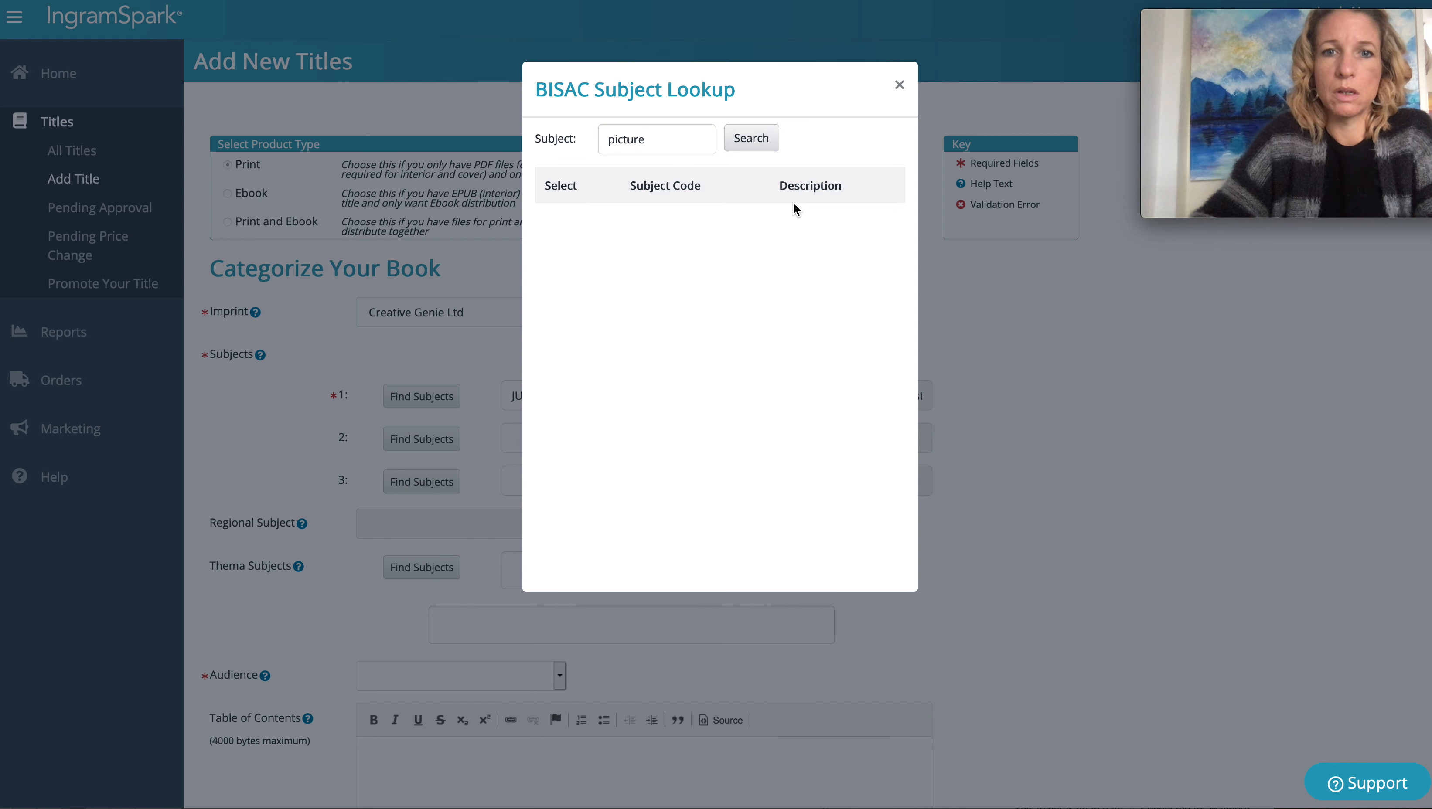
pyautogui.moveTo(705, 142); pyautogui.dragTo(537, 140)
pyautogui.write('illustrated')
pyautogui.click(761, 150)
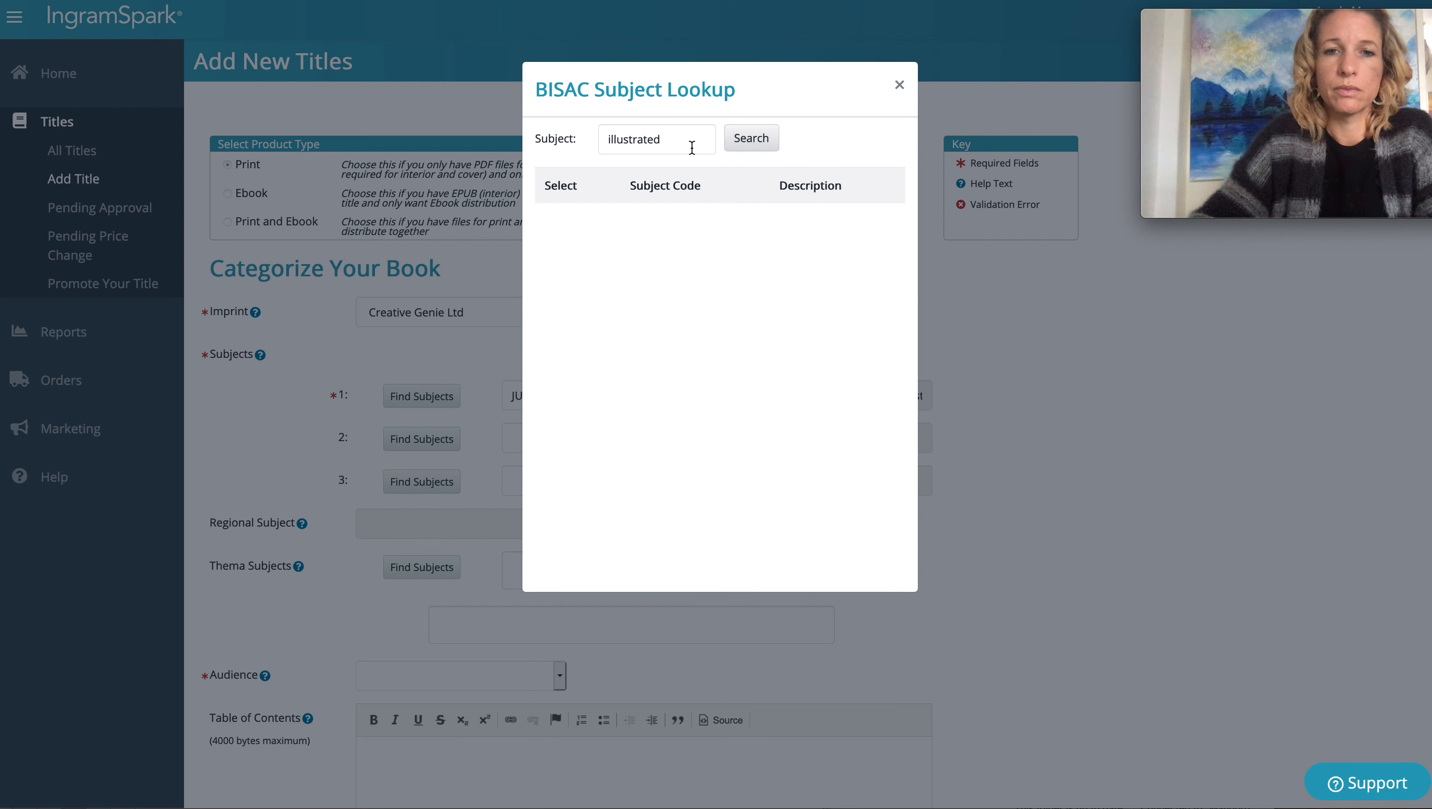
# Search for "friendship" and assign JUV039060, JUVENILE FICTION / Social Themes / Friendship, as subject 2
pyautogui.moveTo(692, 148); pyautogui.dragTo(537, 143)
pyautogui.write('friendship')
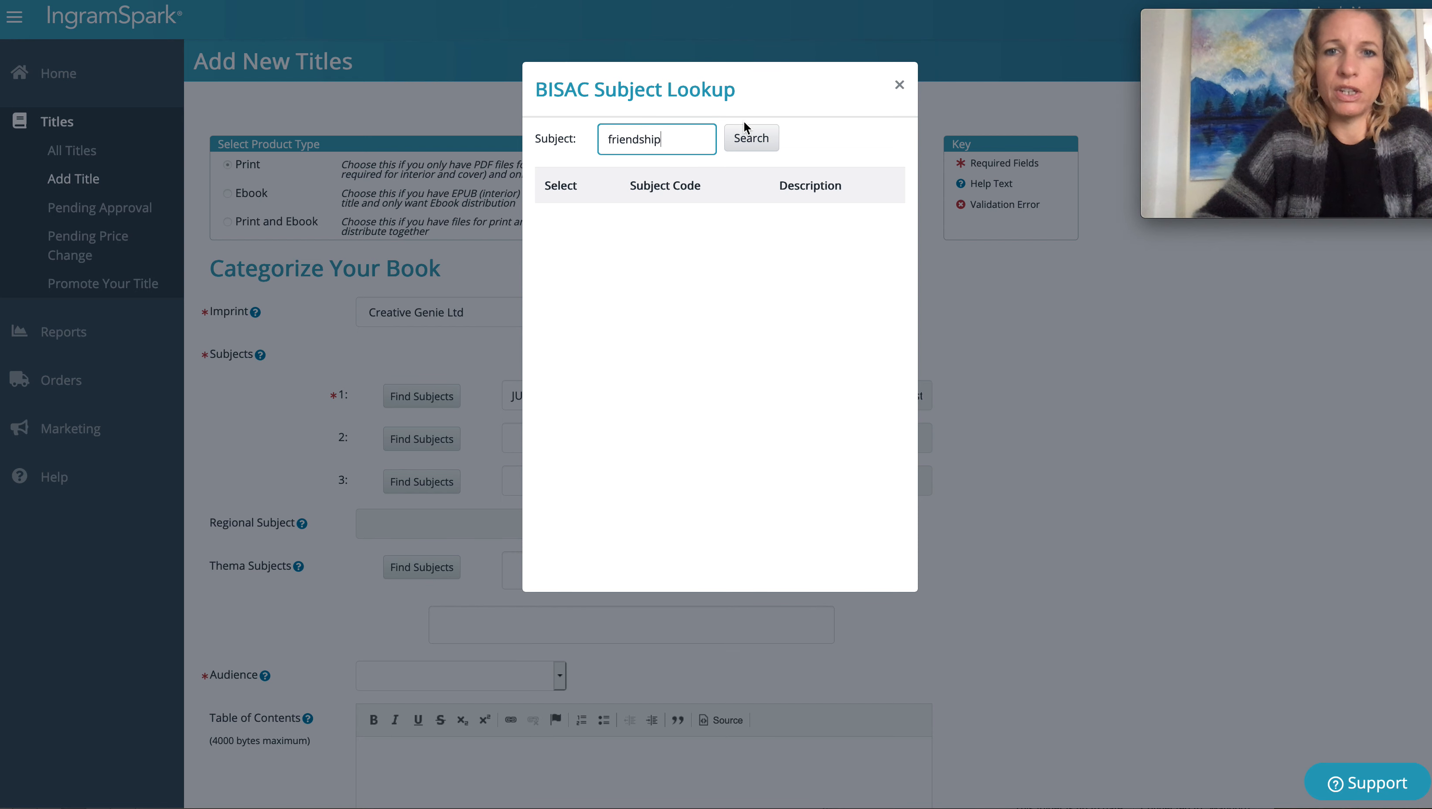
pyautogui.click(750, 135)
pyautogui.scroll(-1, 799, 213)
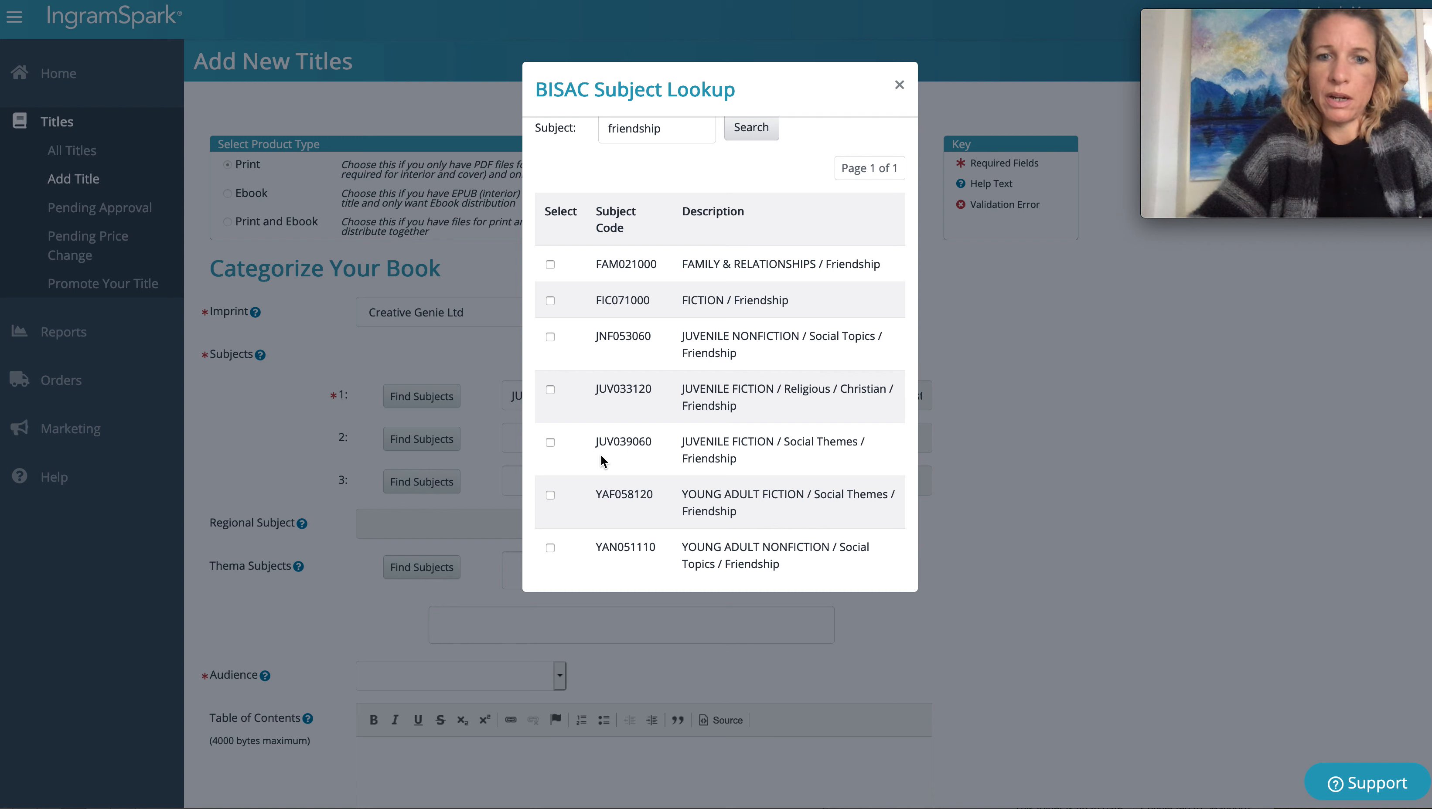
pyautogui.click(550, 443)
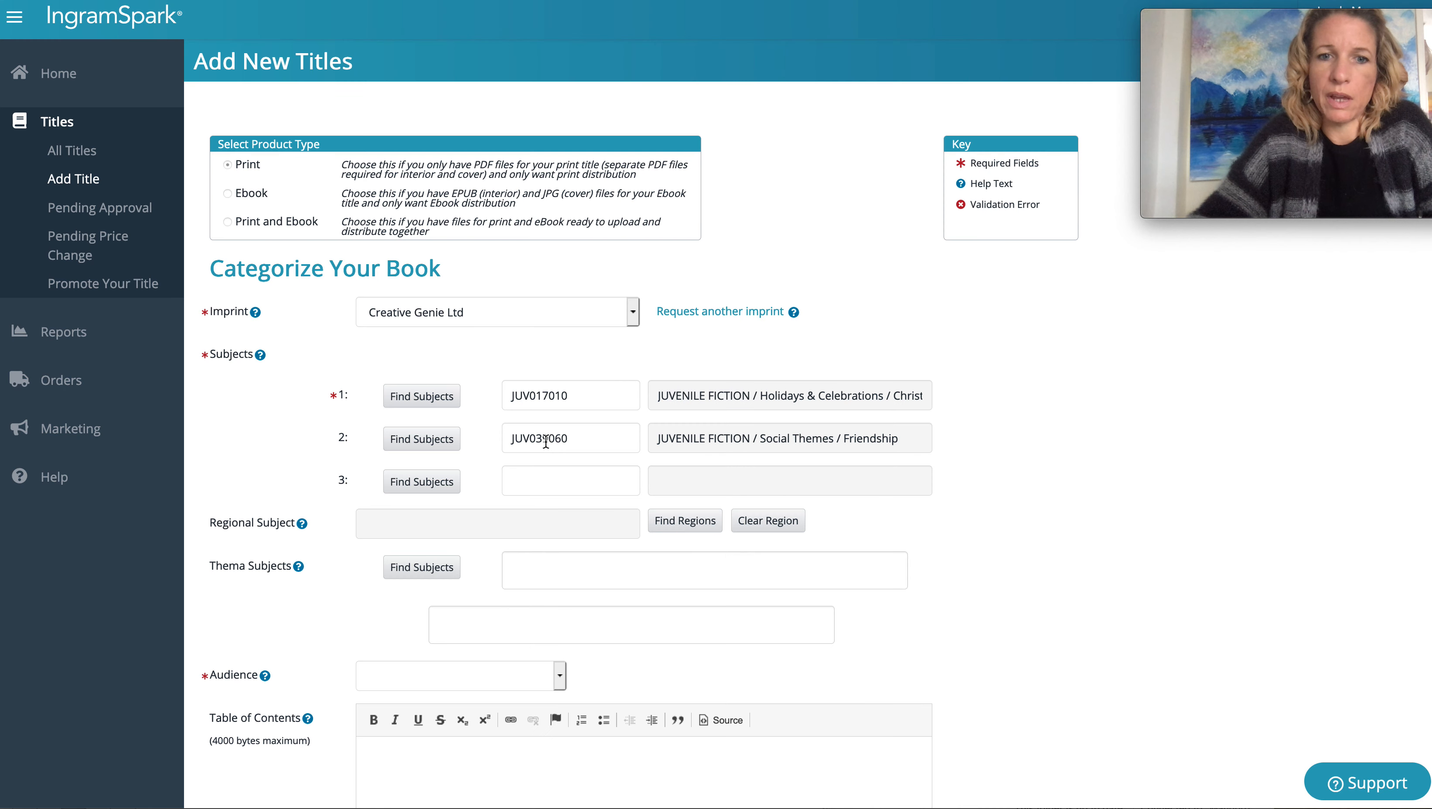
# Search the BISAC subjects for "elf" and for "fantasy" from the lookup of subject 3 and look through the matches
pyautogui.click(434, 489)
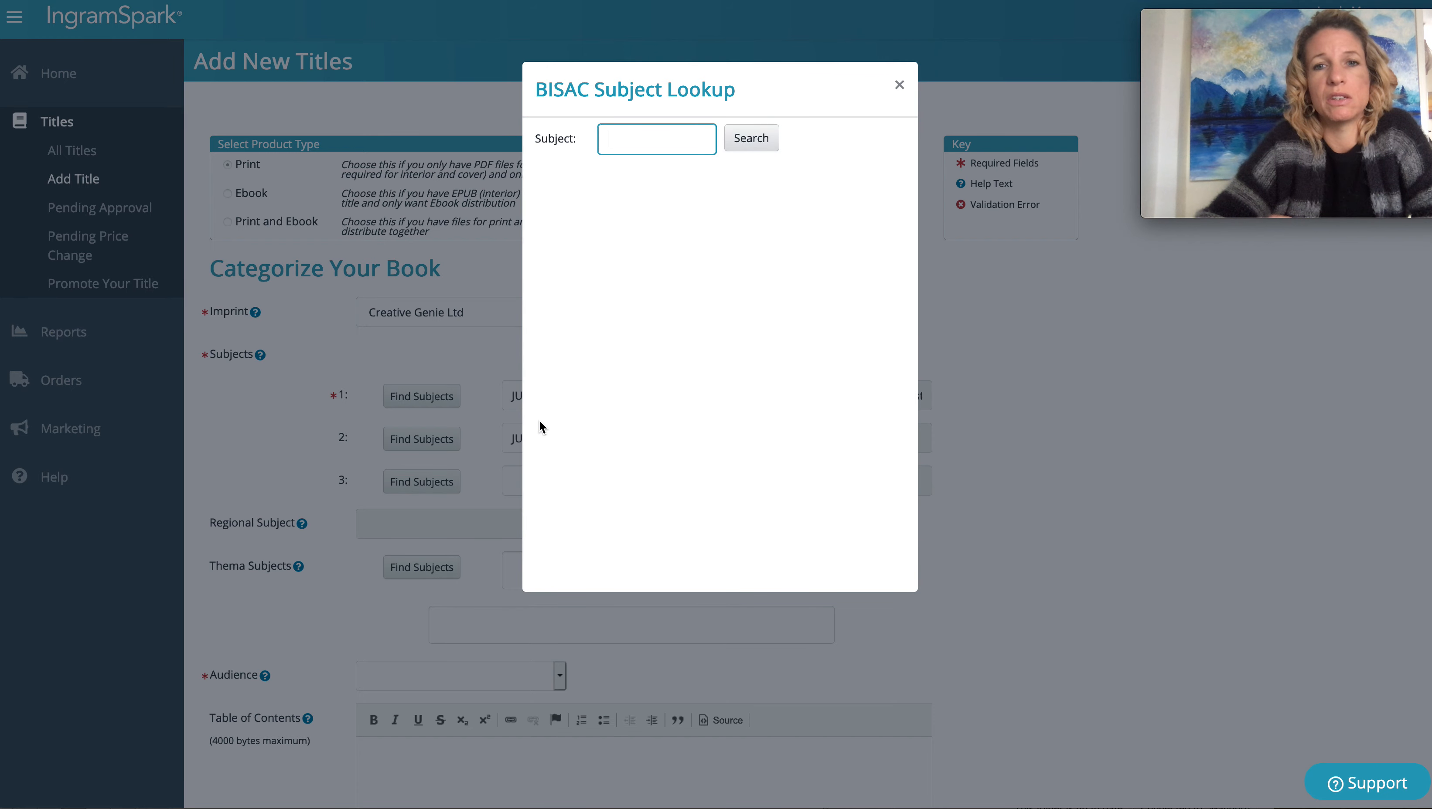
pyautogui.click(678, 141)
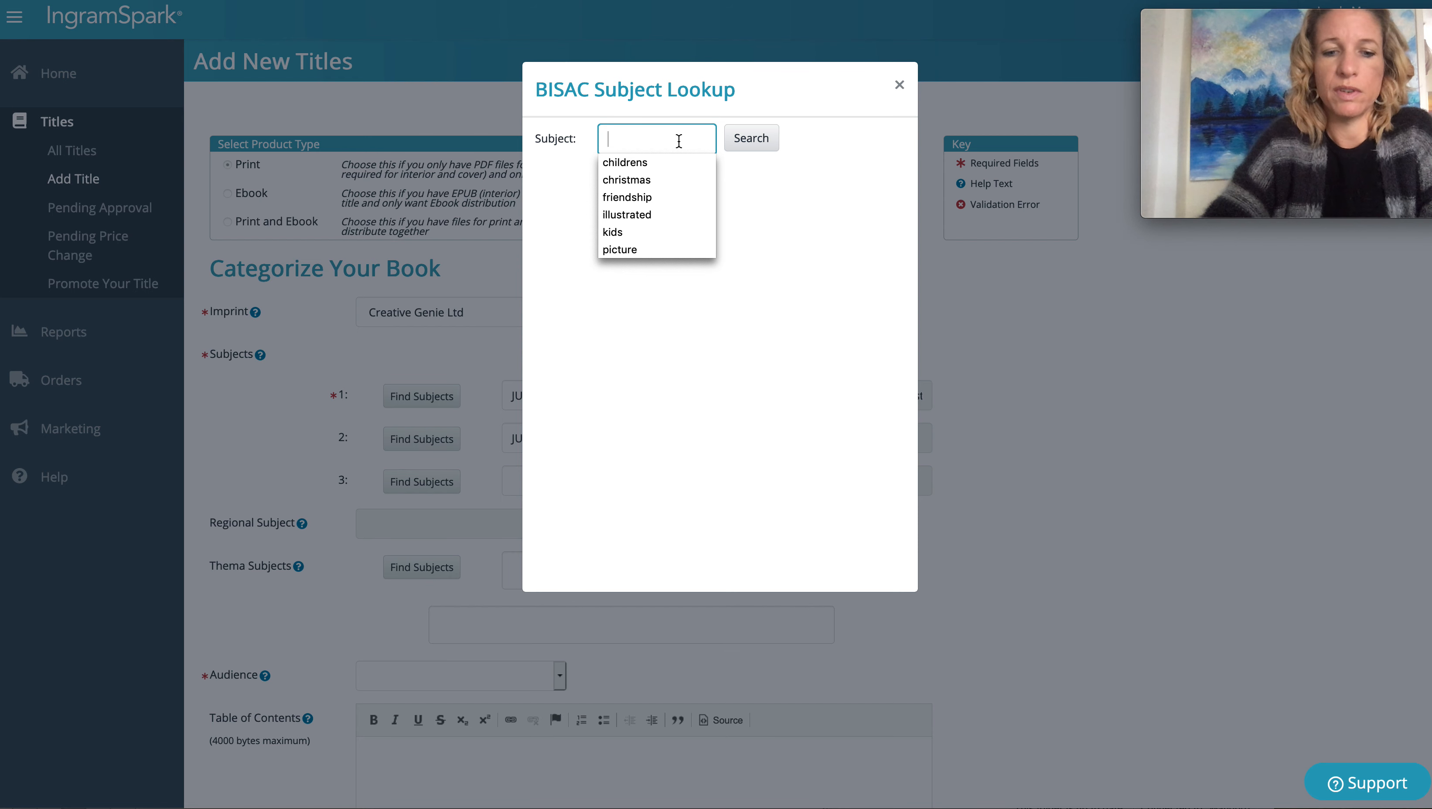
pyautogui.write('elf')
pyautogui.click(750, 137)
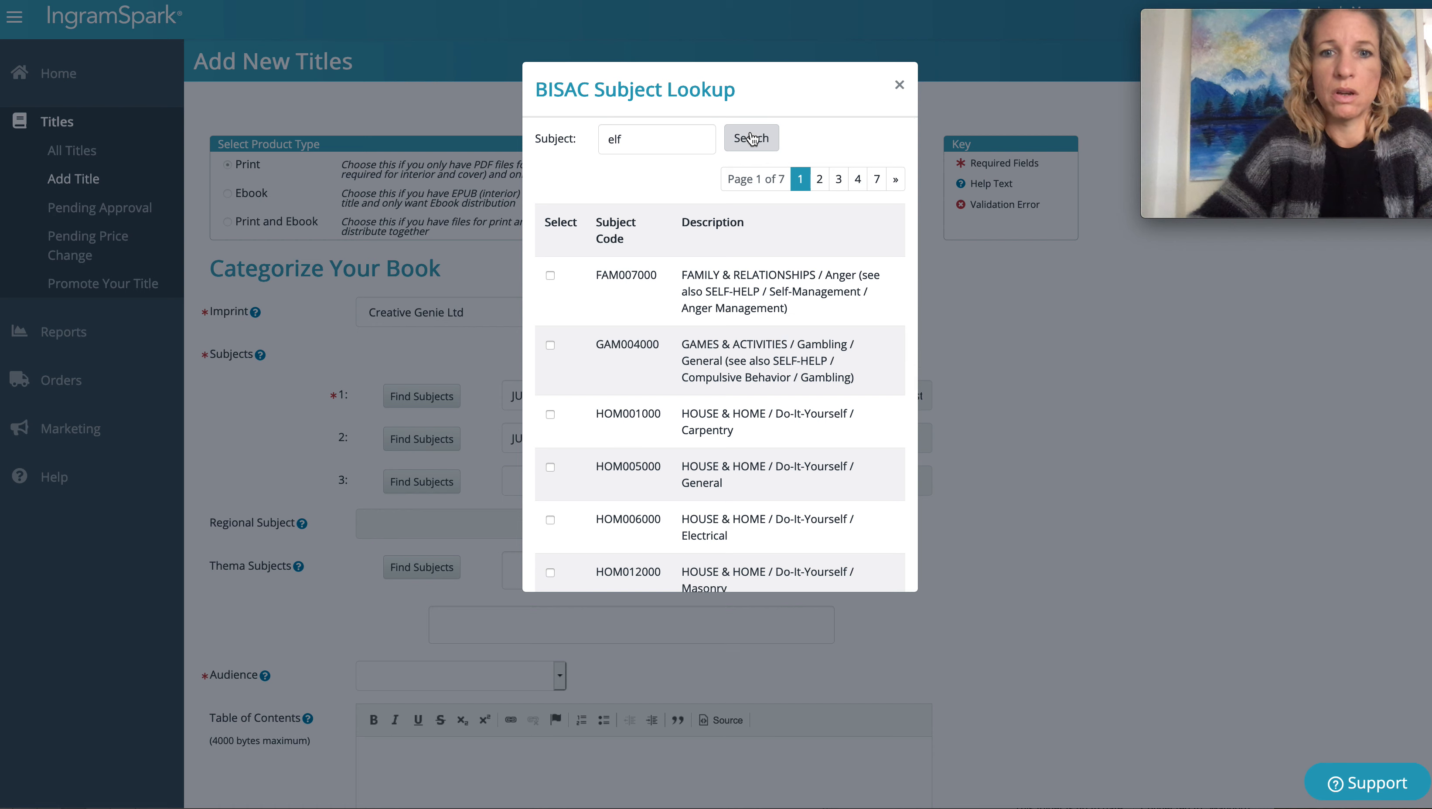
pyautogui.scroll(-5, 737, 328)
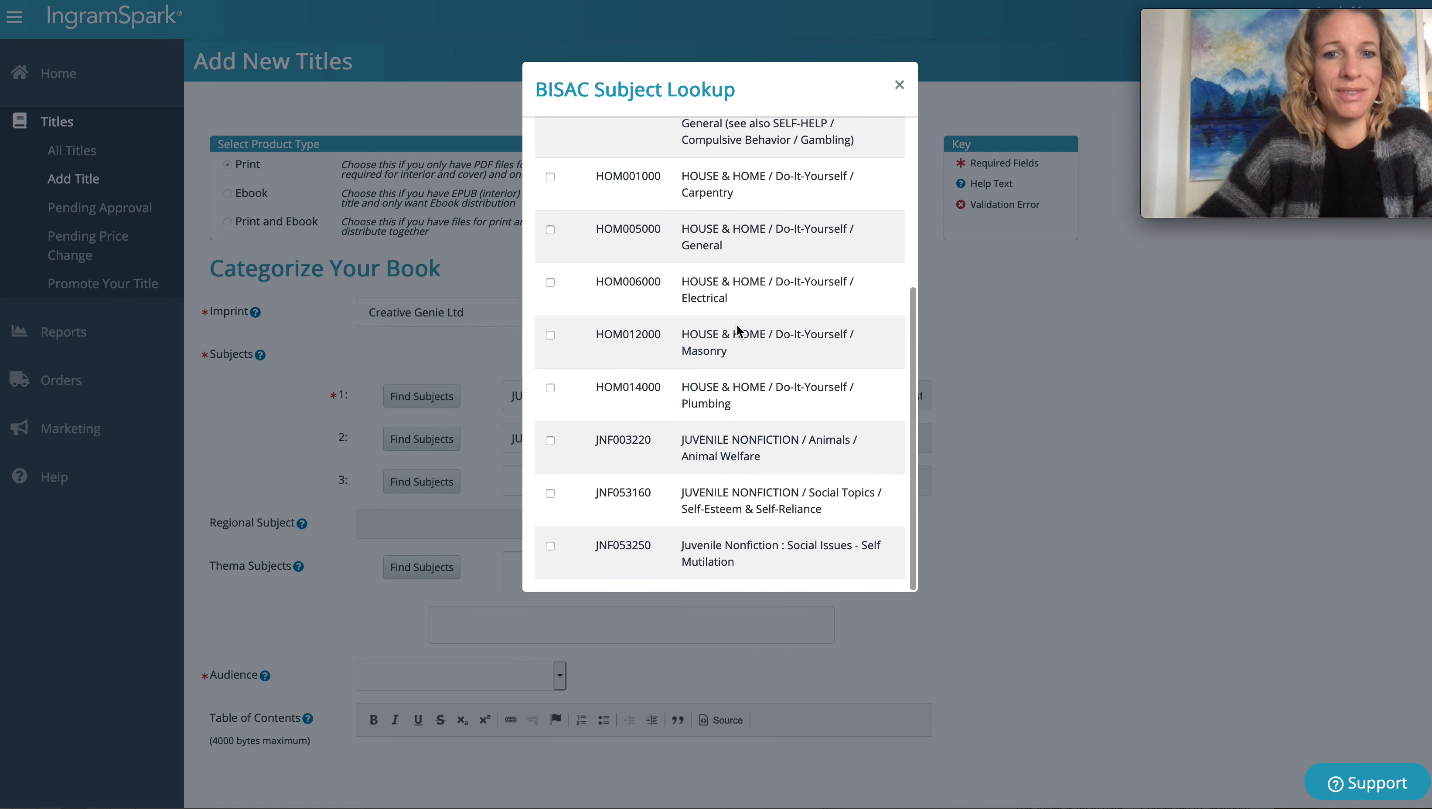
pyautogui.scroll(5, 736, 329)
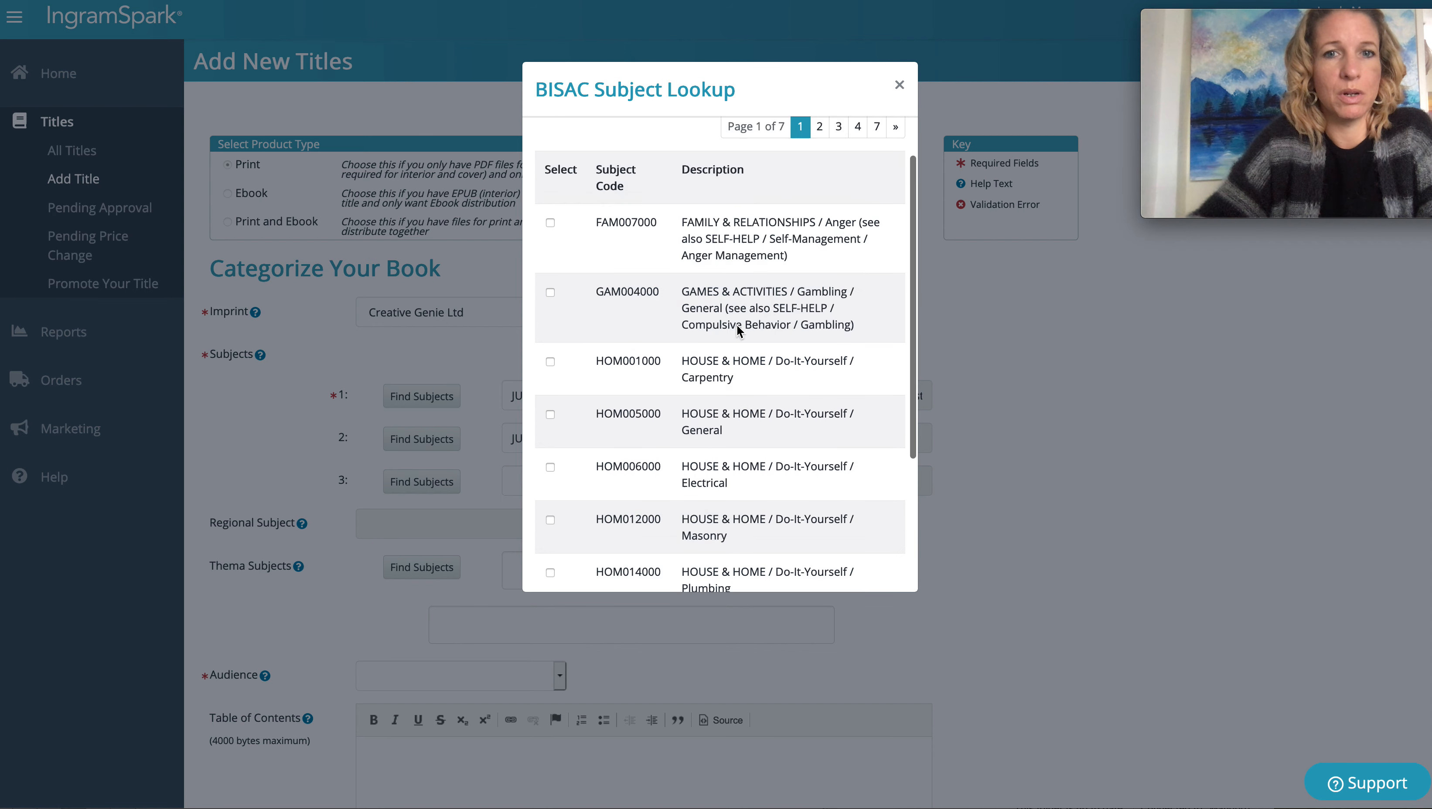
pyautogui.moveTo(628, 136); pyautogui.dragTo(564, 139)
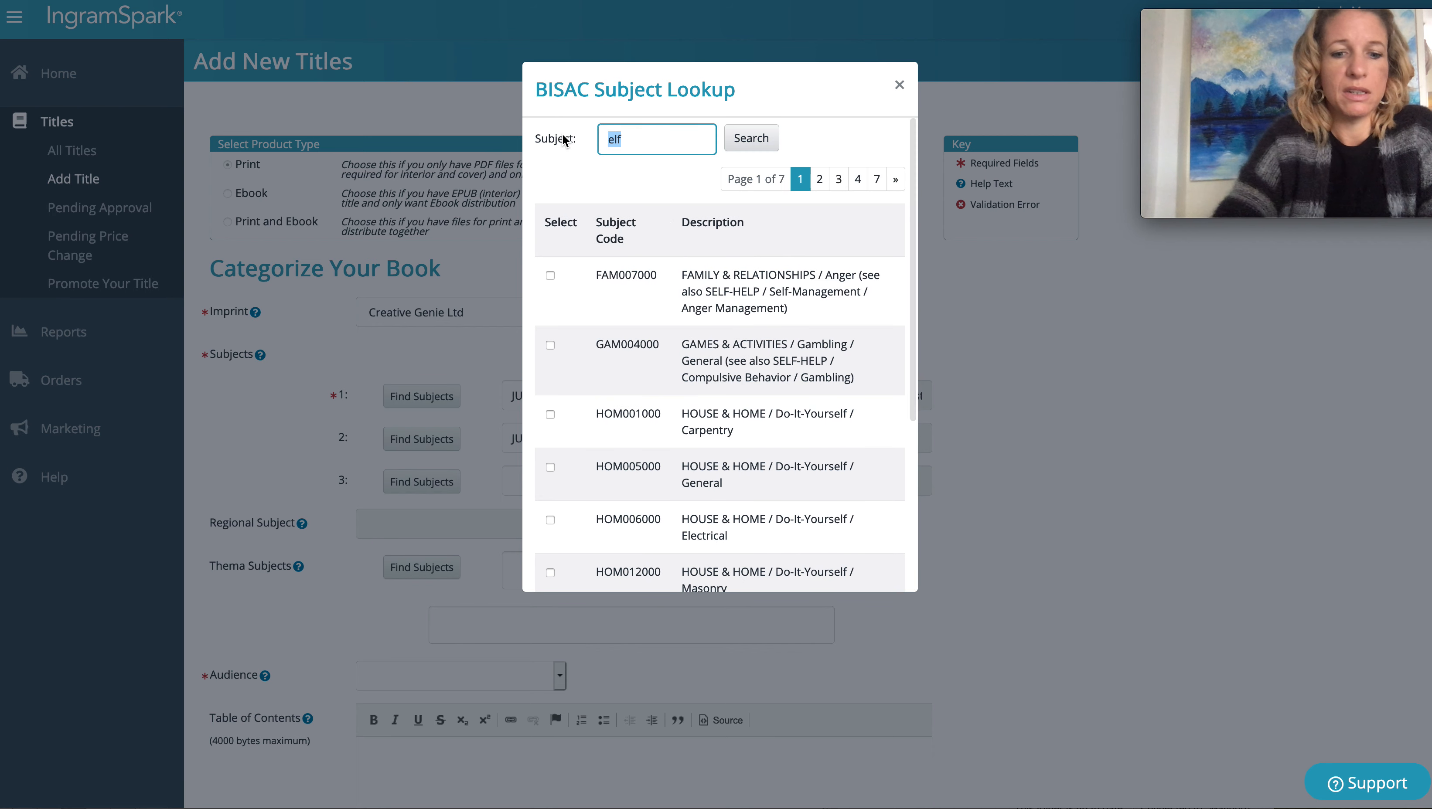
pyautogui.write('fantasy')
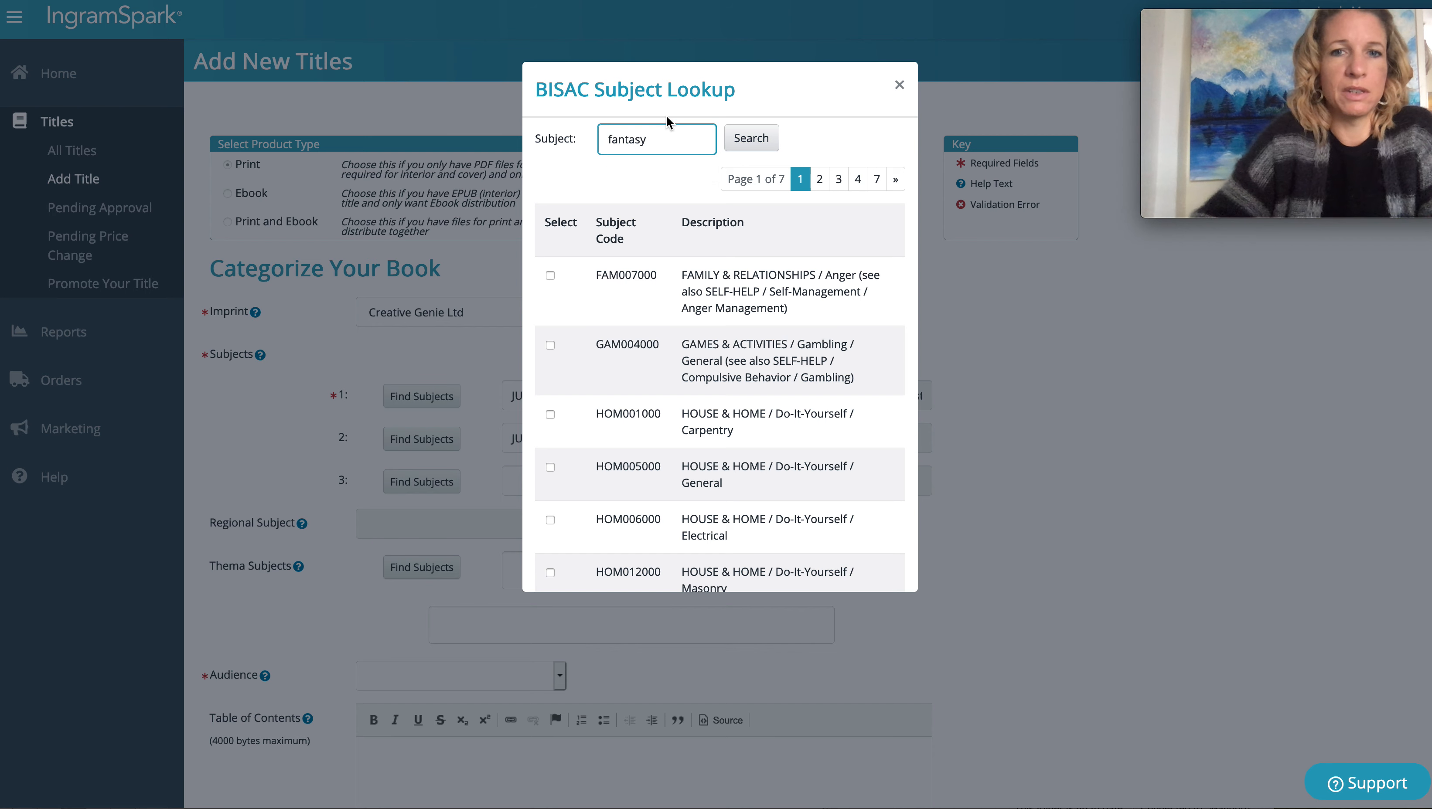
pyautogui.click(762, 145)
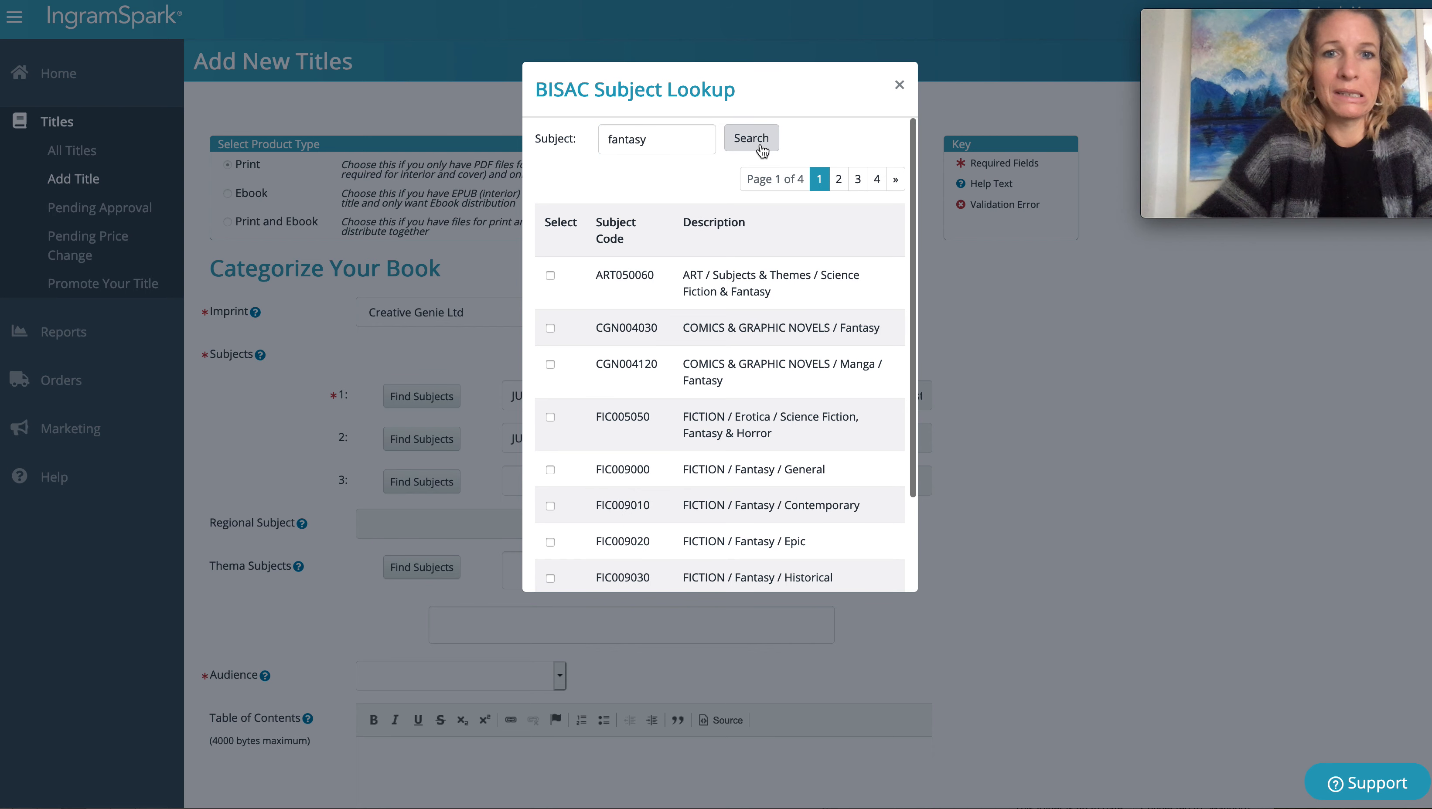
pyautogui.scroll(-3, 688, 228)
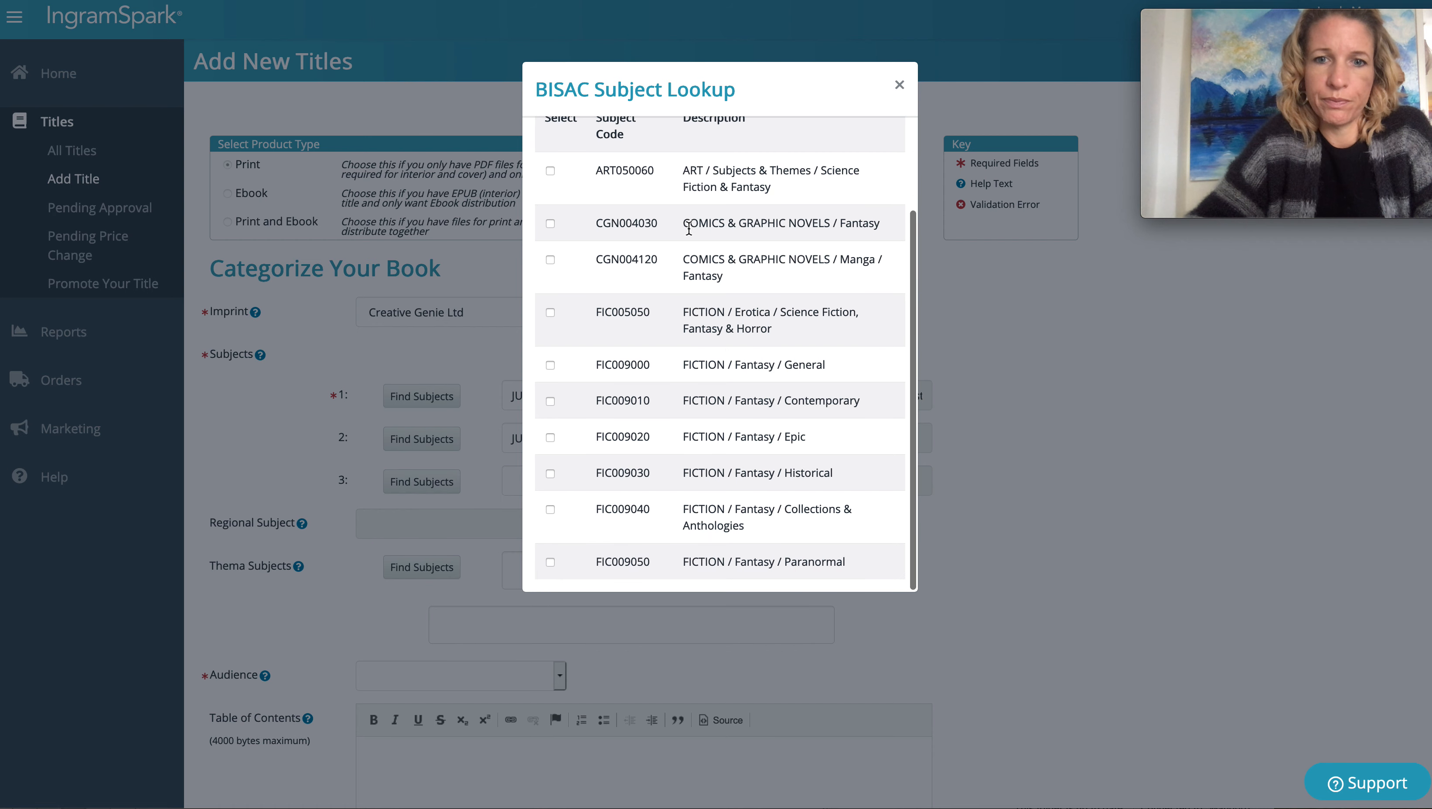
pyautogui.scroll(3, 688, 229)
# Search the BISAC subjects for "love" and for "gift", and close the lookup without choosing a subject 3
pyautogui.moveTo(681, 136); pyautogui.dragTo(586, 144)
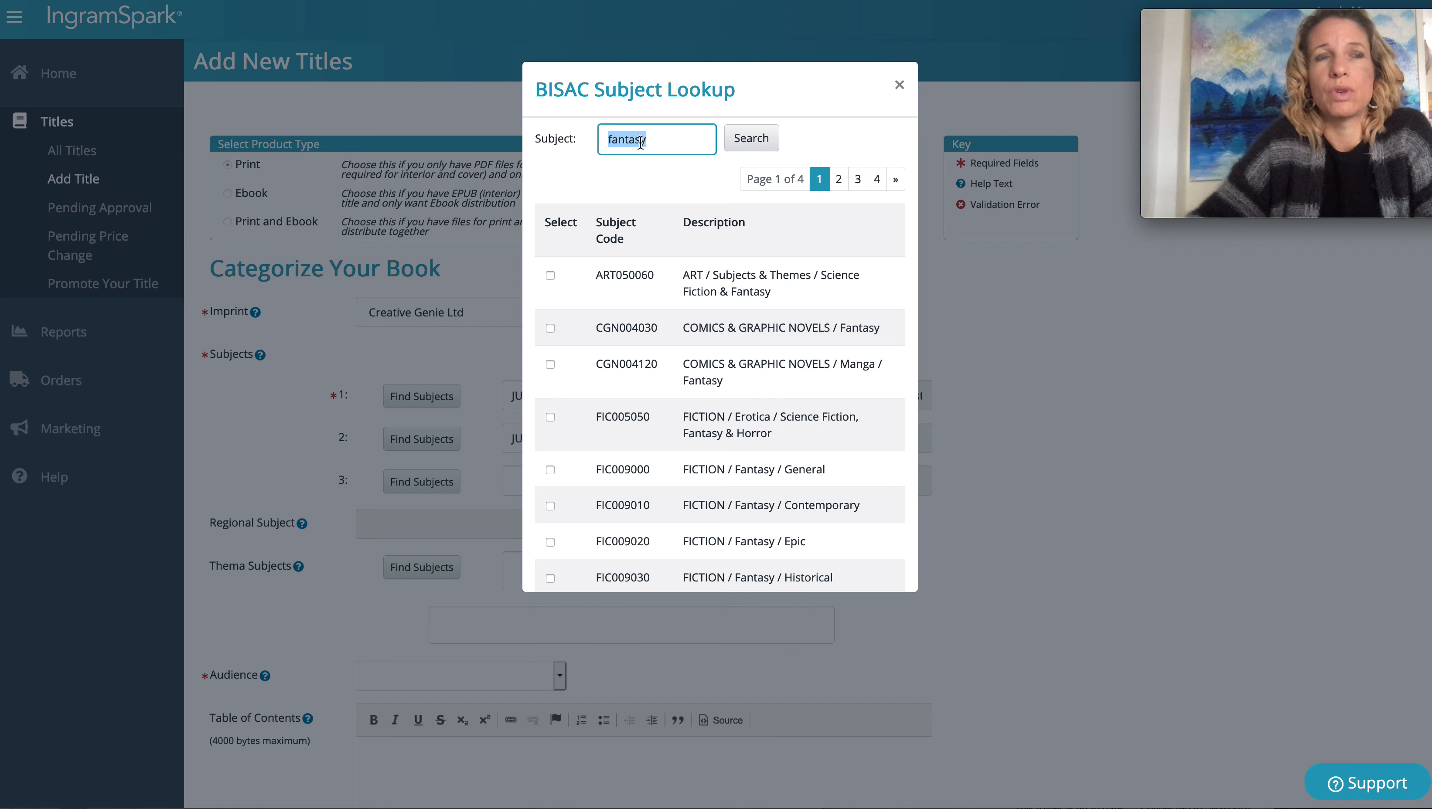
pyautogui.write('love')
pyautogui.click(650, 195)
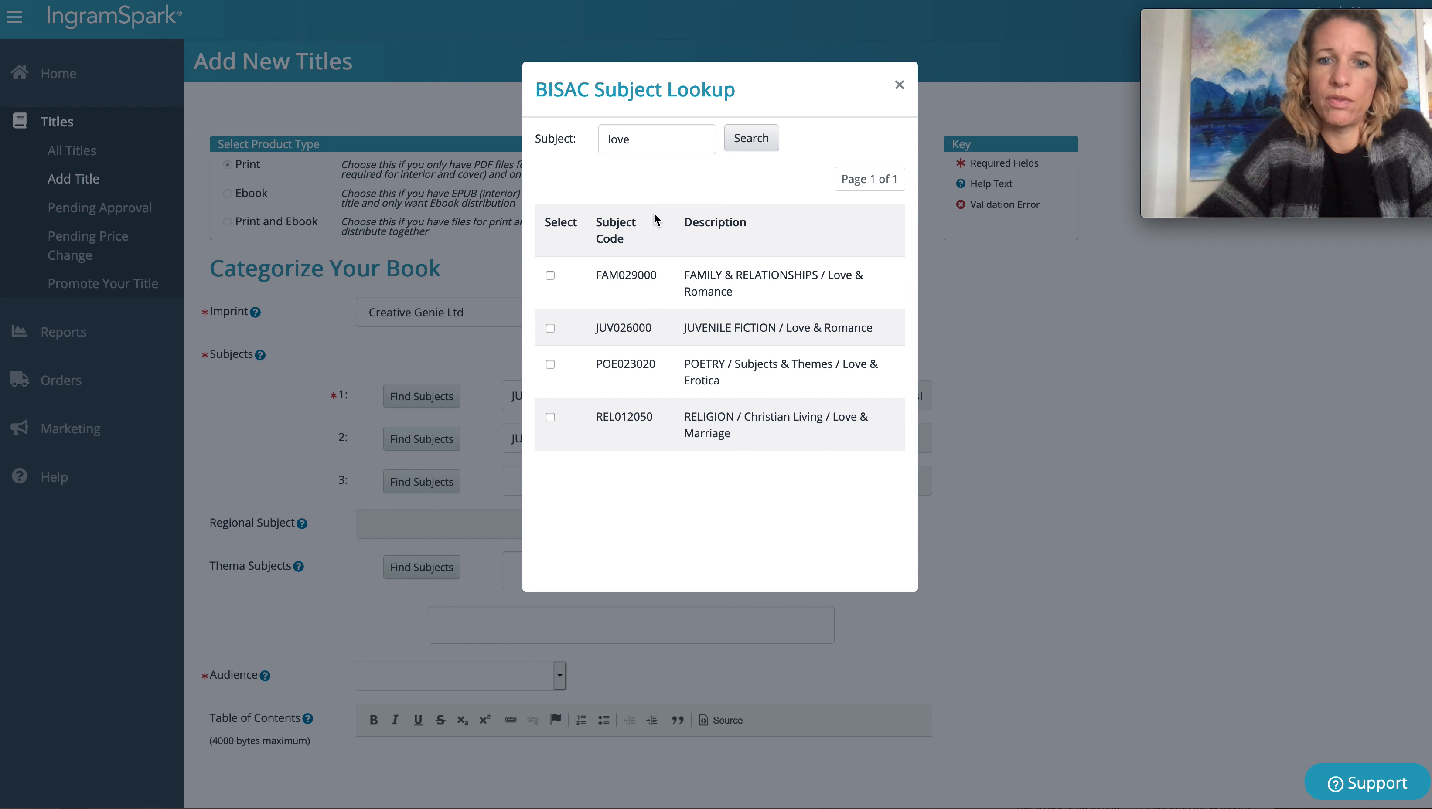
pyautogui.moveTo(662, 139); pyautogui.dragTo(532, 141)
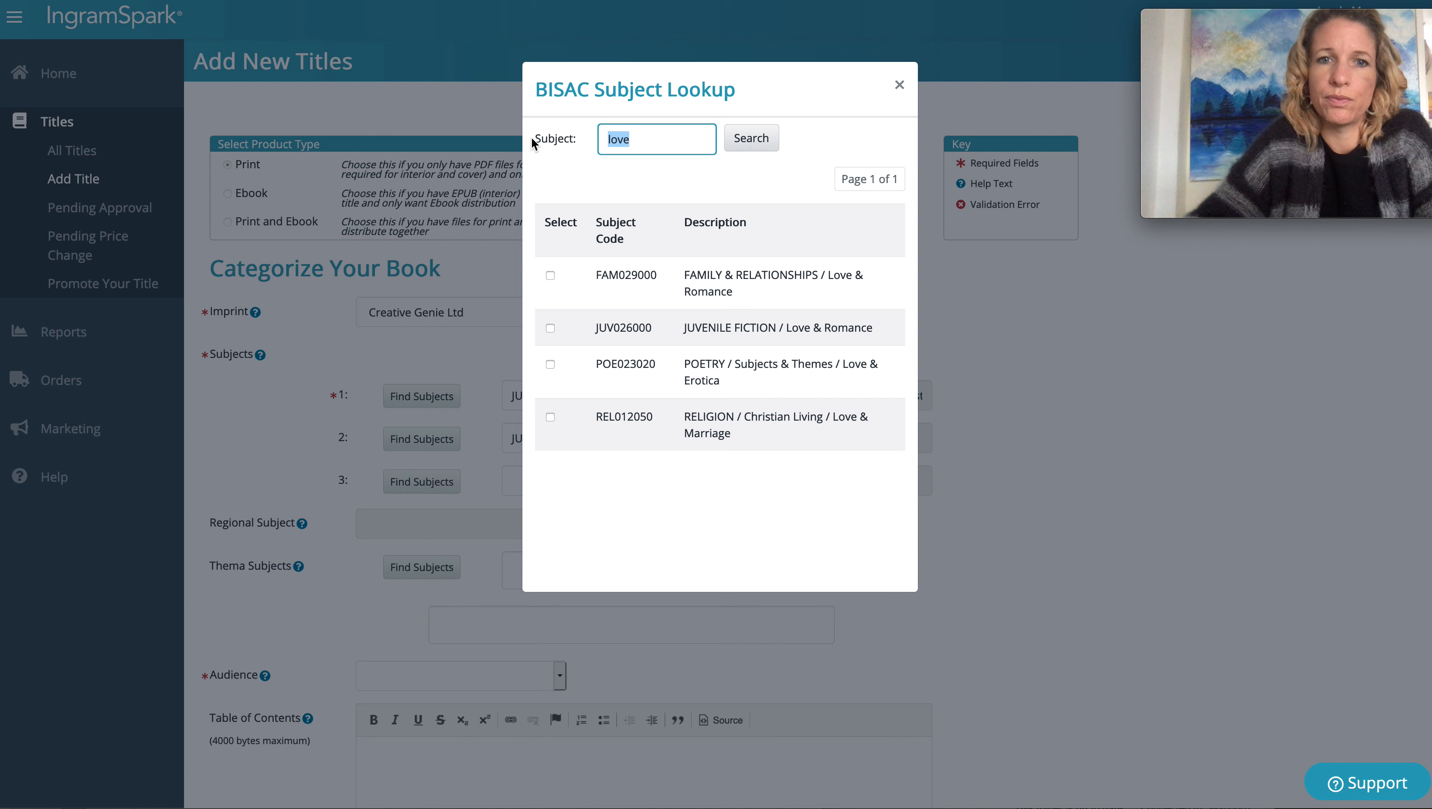
pyautogui.write('gift')
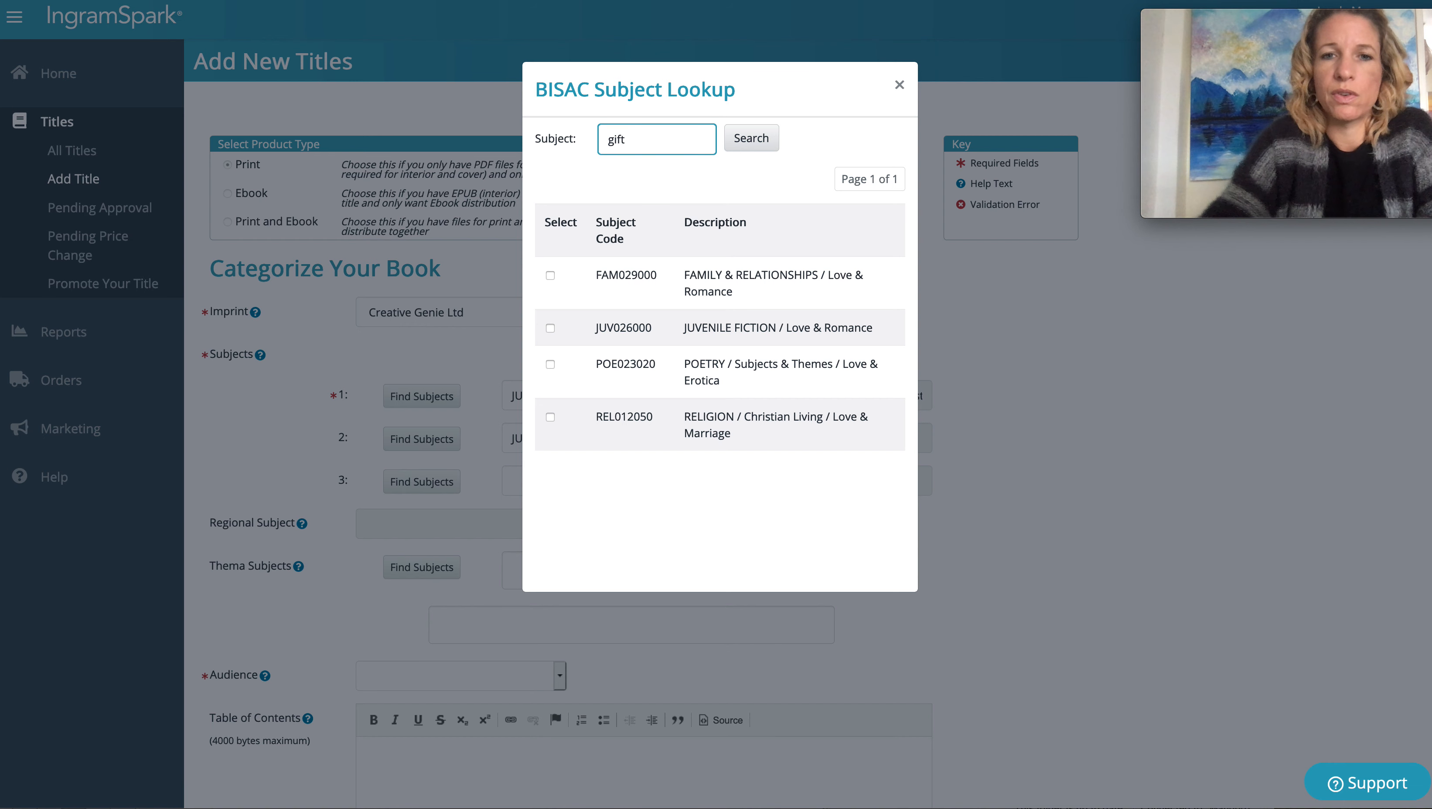
pyautogui.click(729, 138)
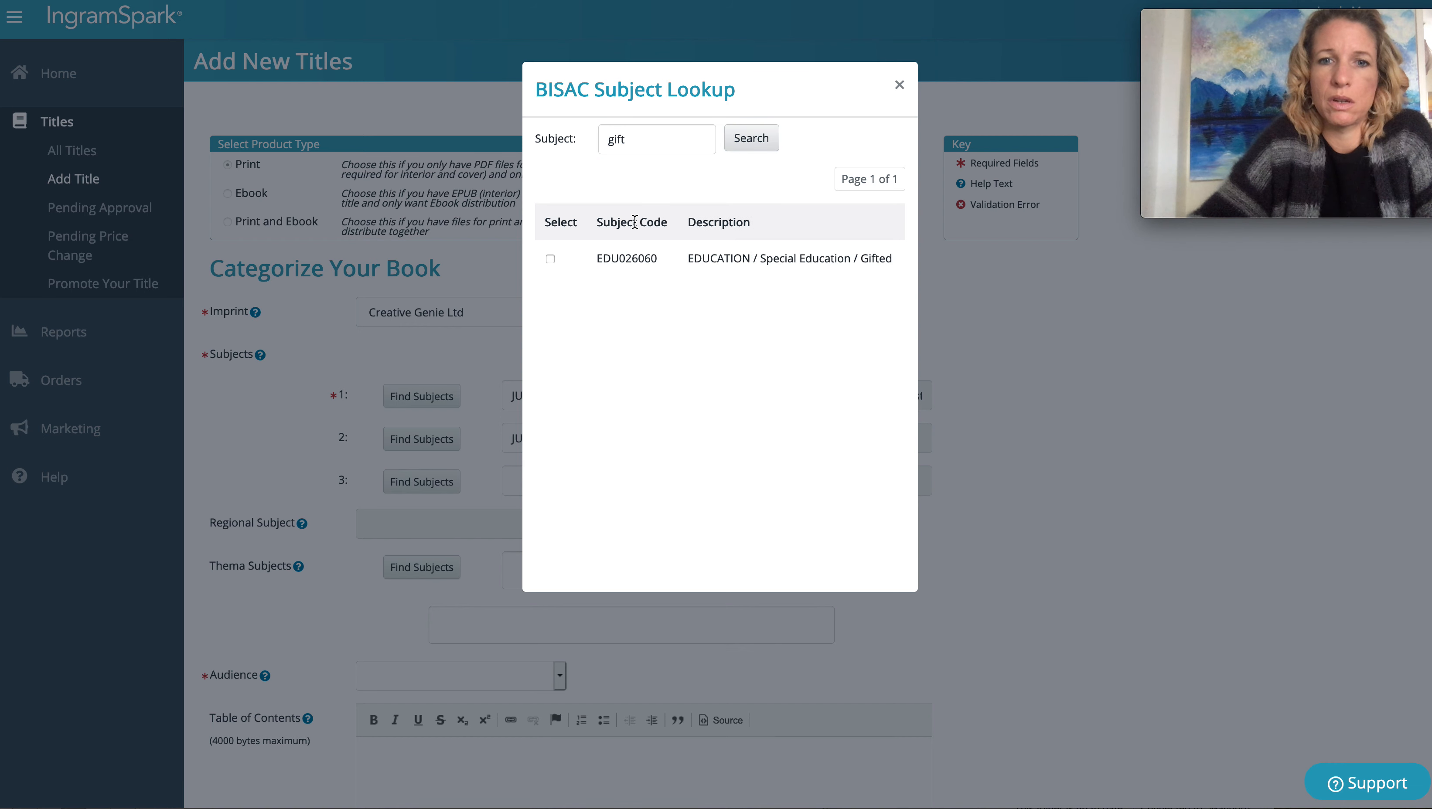
pyautogui.moveTo(680, 142); pyautogui.dragTo(579, 146)
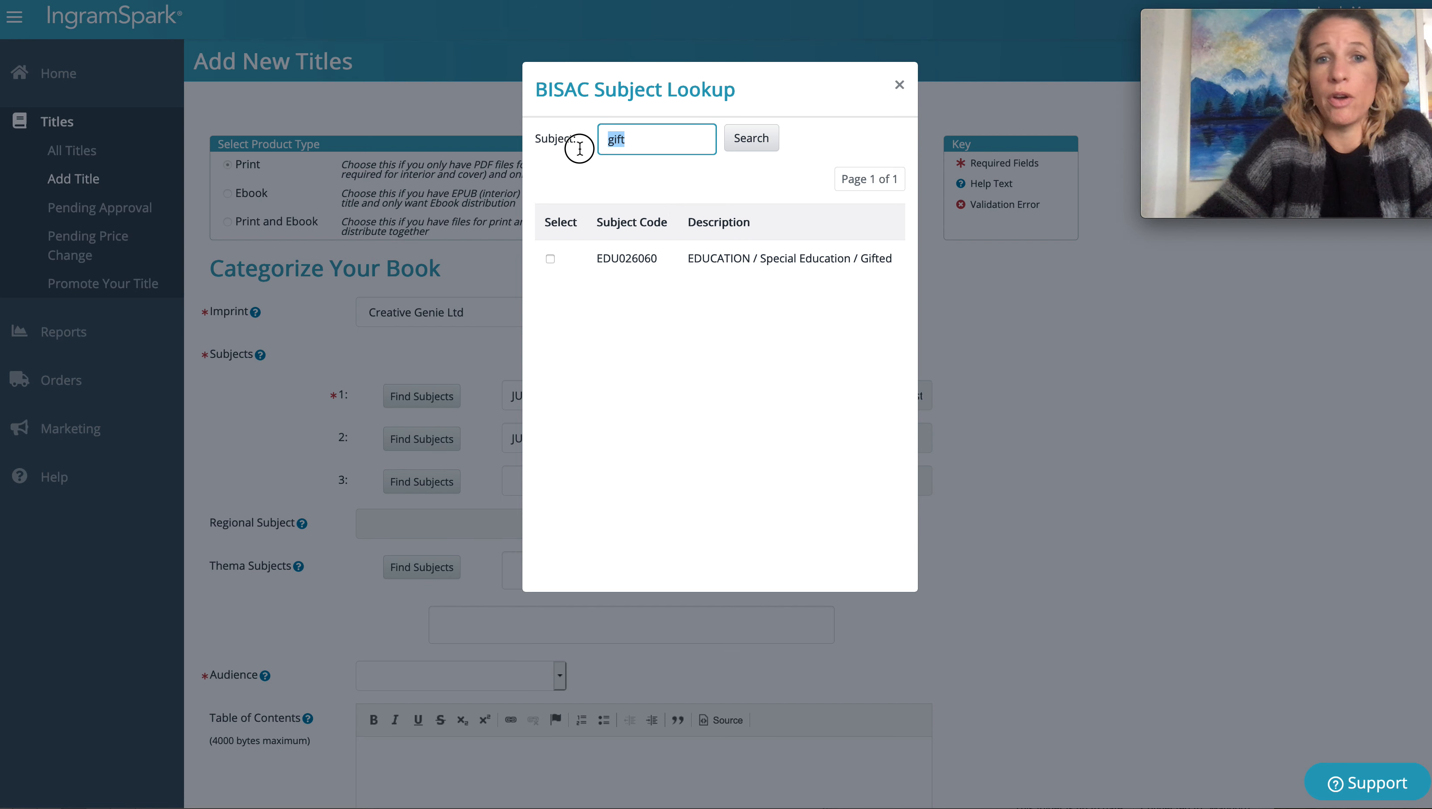
pyautogui.press('BackSpace')
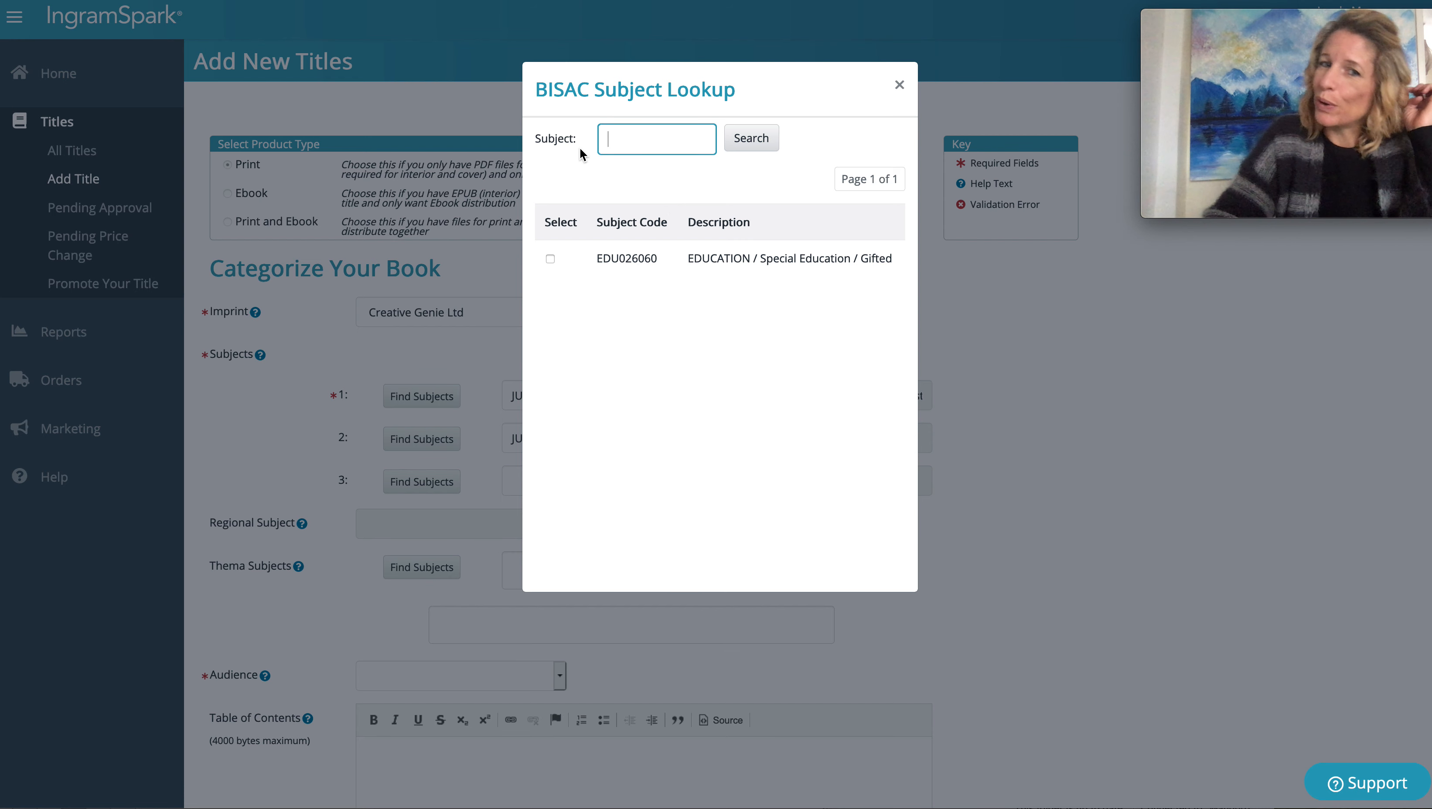
pyautogui.click(899, 85)
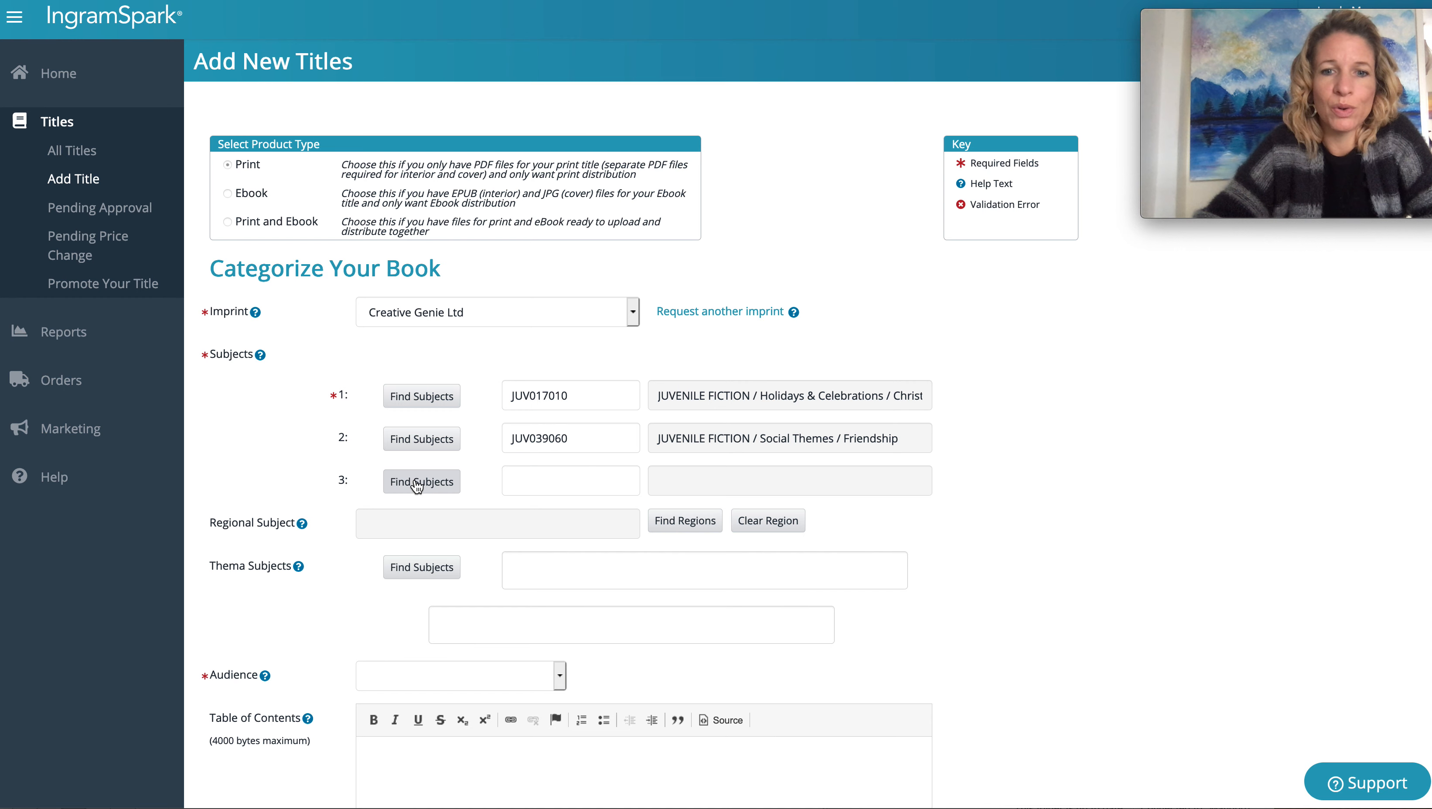
# Read the help texts for the Regional Subject and Thema Subjects fields and close them
pyautogui.scroll(-1, 339, 602)
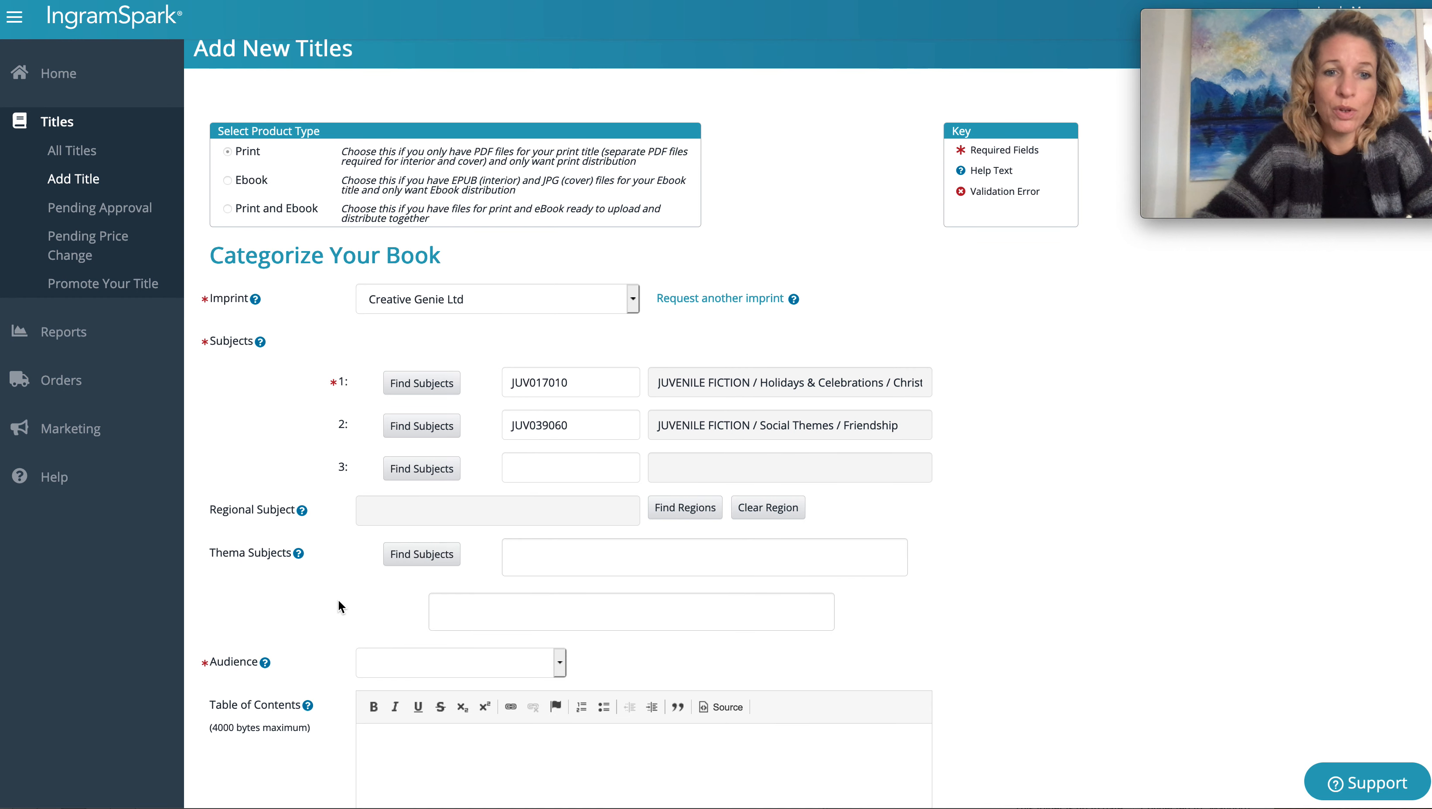
pyautogui.click(302, 511)
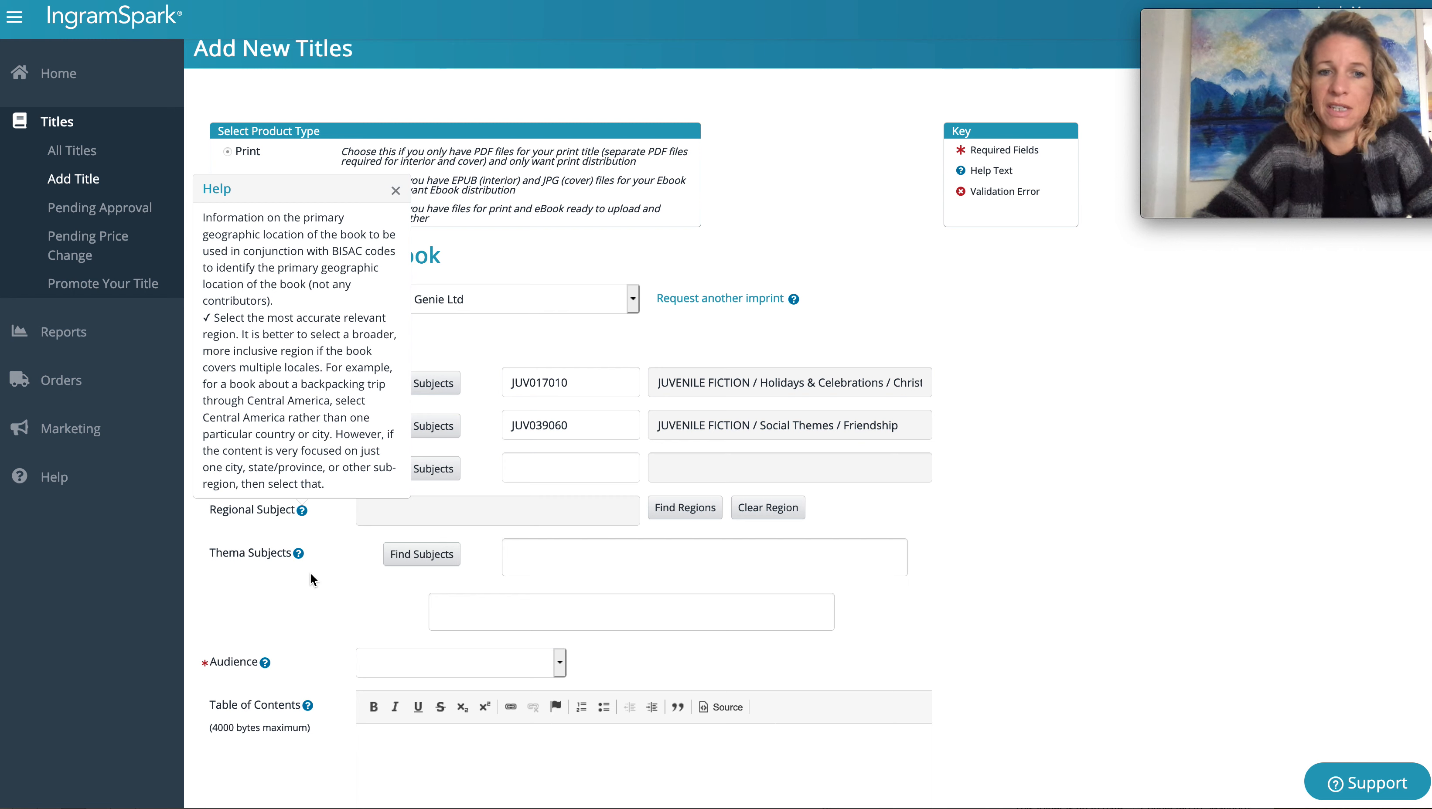
pyautogui.click(396, 192)
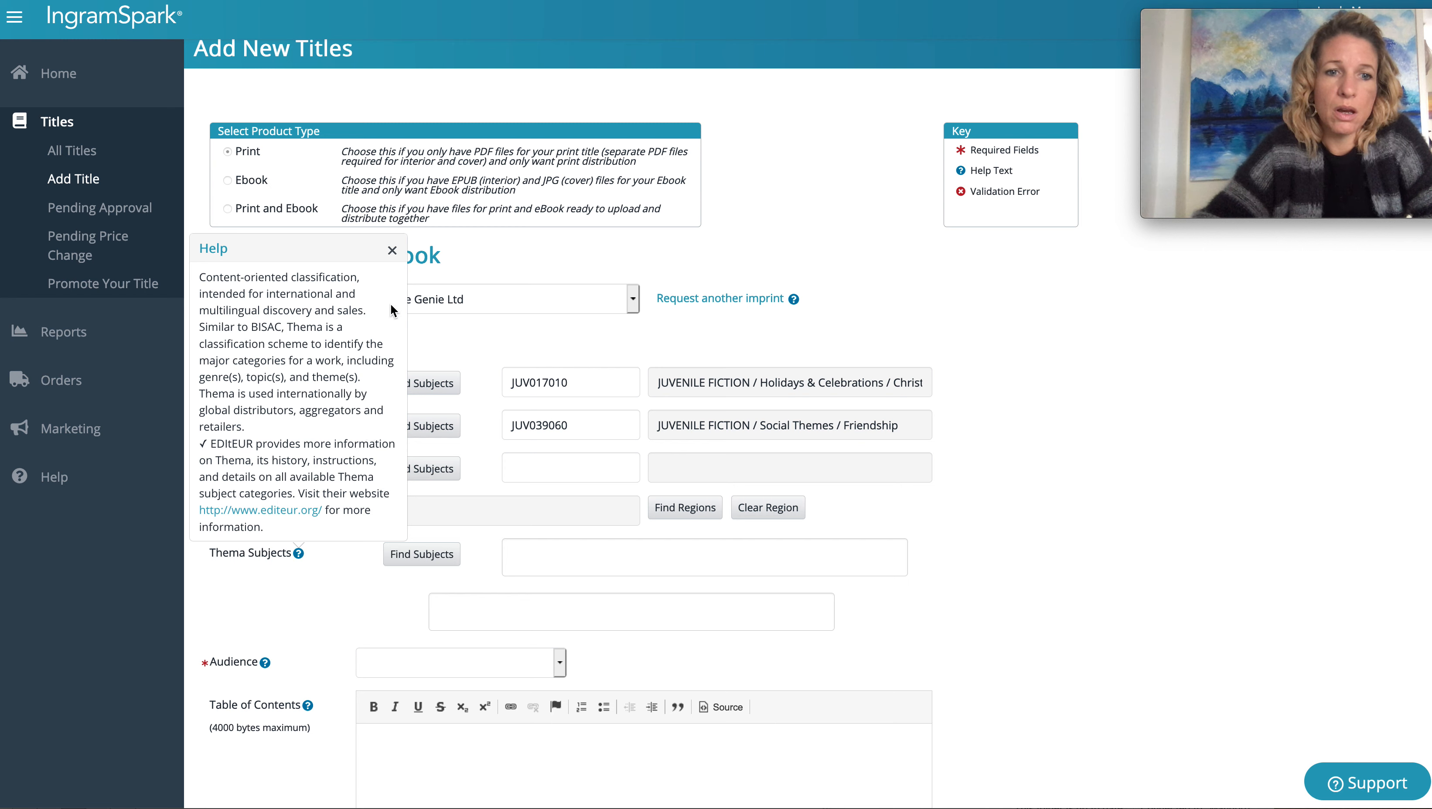
pyautogui.click(392, 250)
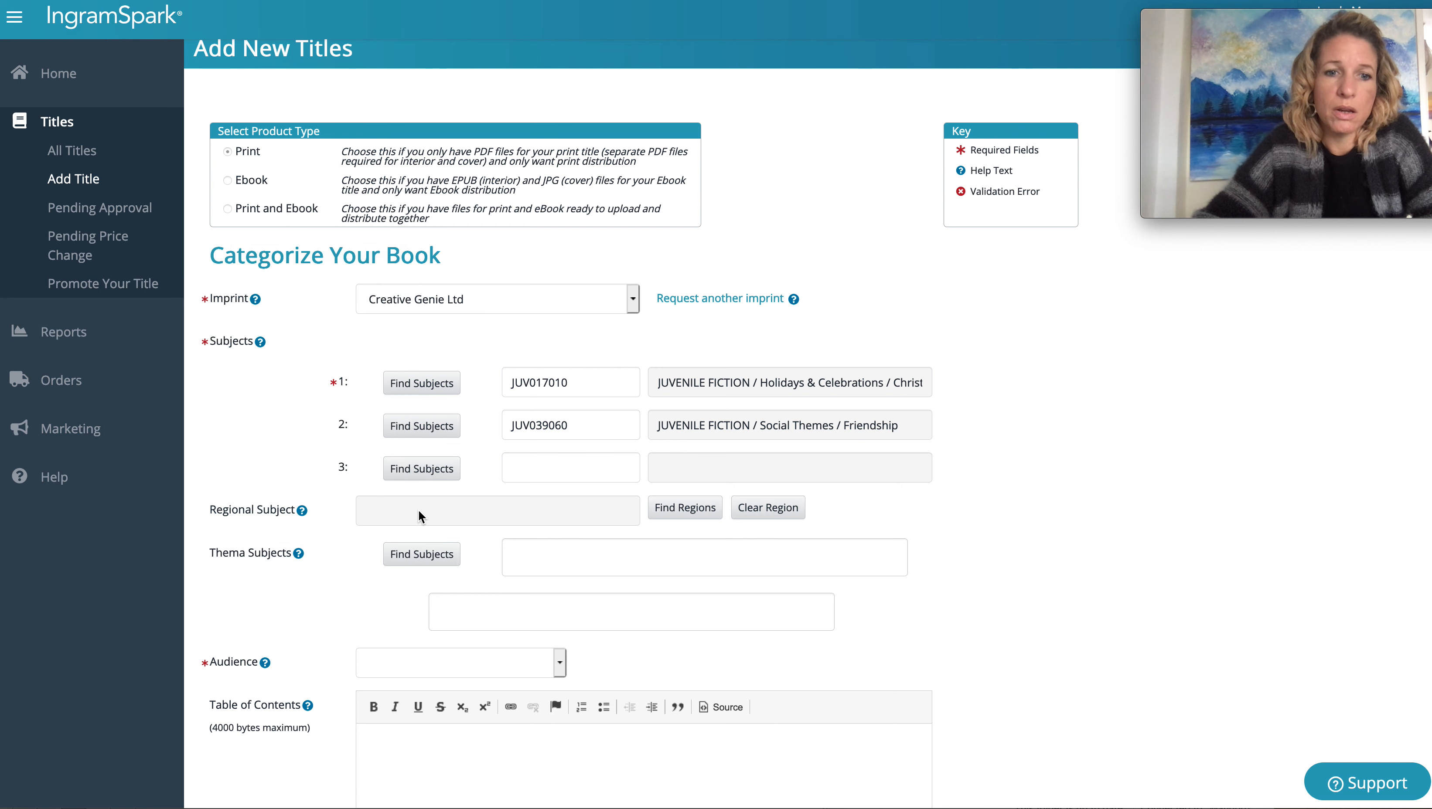
# Add Y - Children's, Teenage & Educational as the book's Thema subject
pyautogui.click(422, 555)
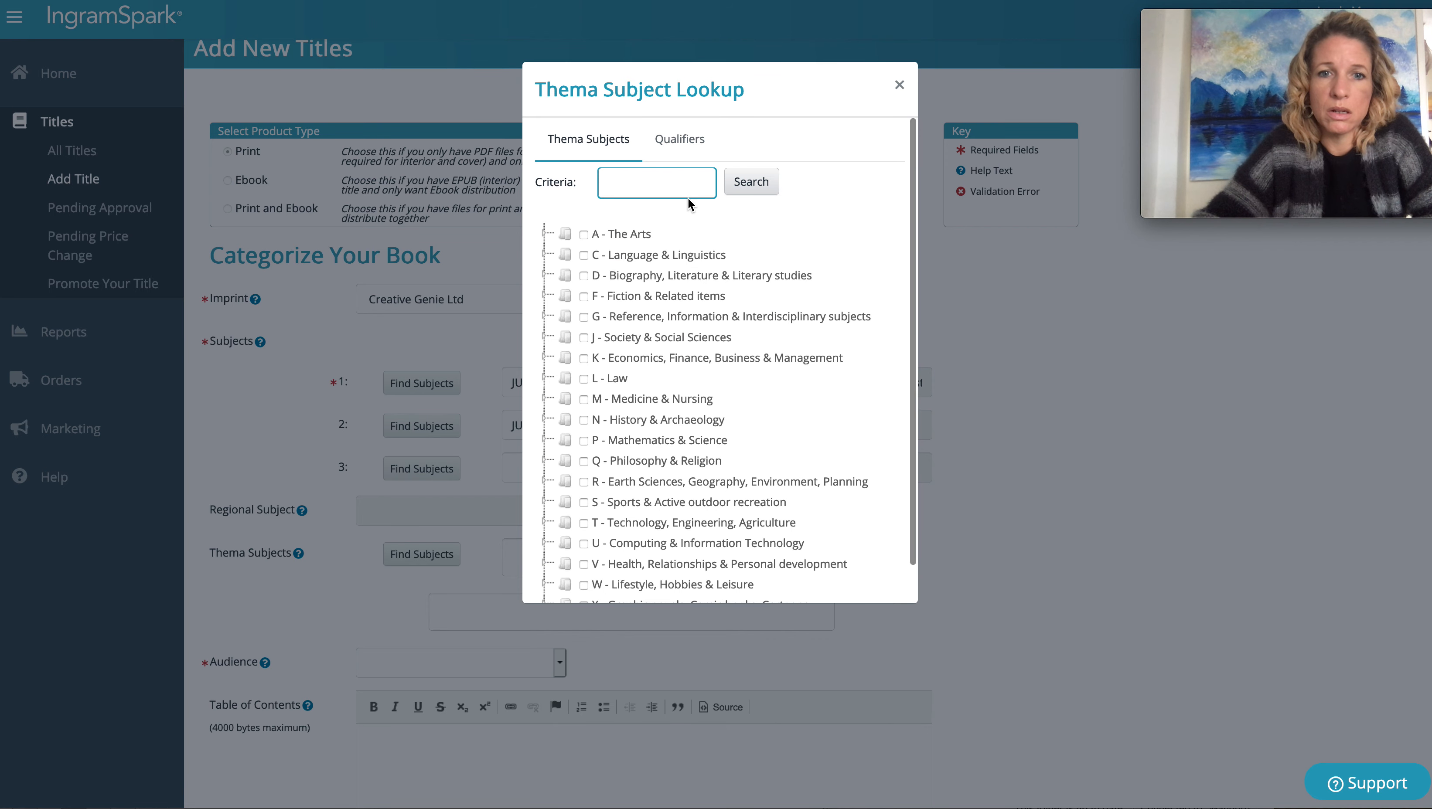
pyautogui.moveTo(911, 211); pyautogui.dragTo(909, 270)
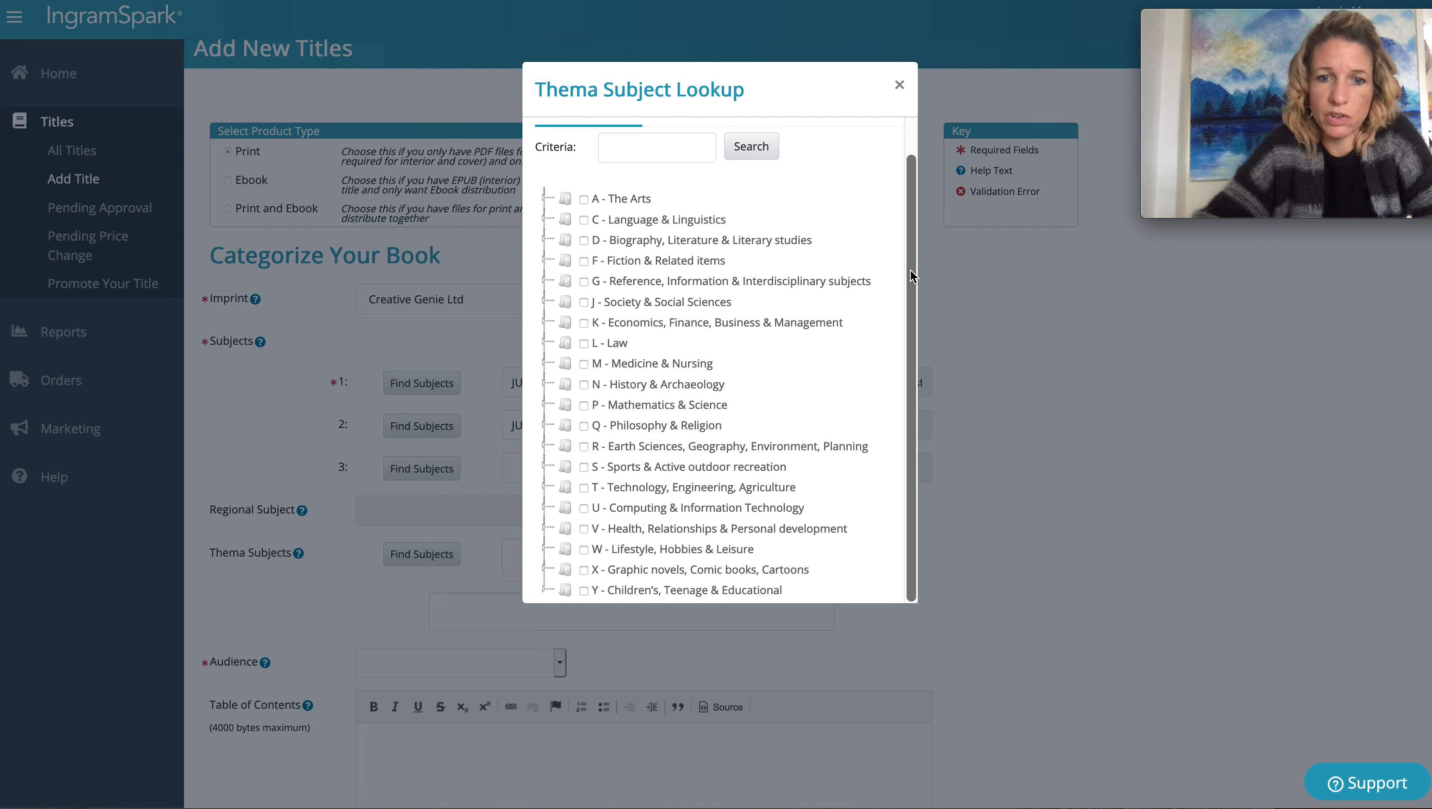
pyautogui.click(619, 590)
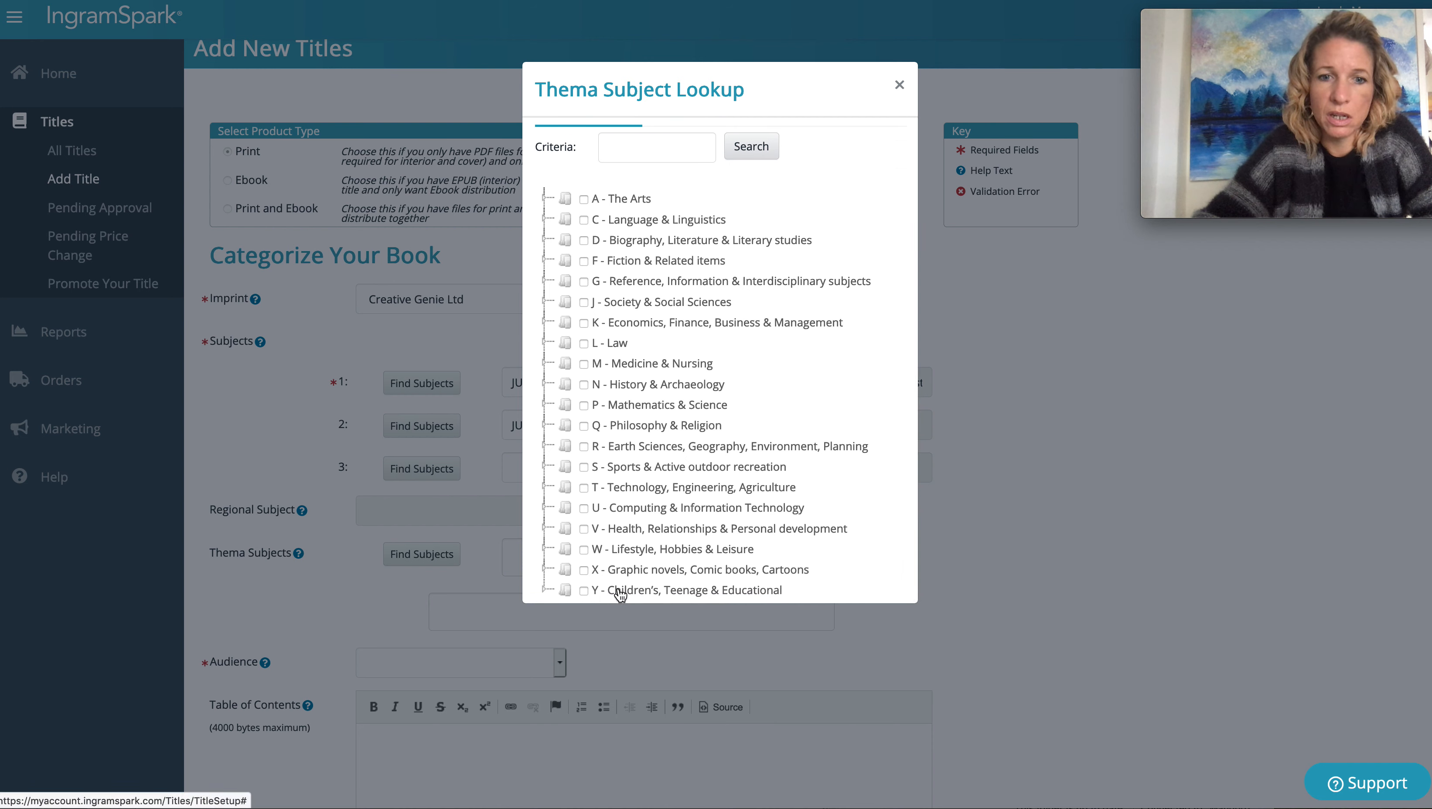
pyautogui.click(581, 588)
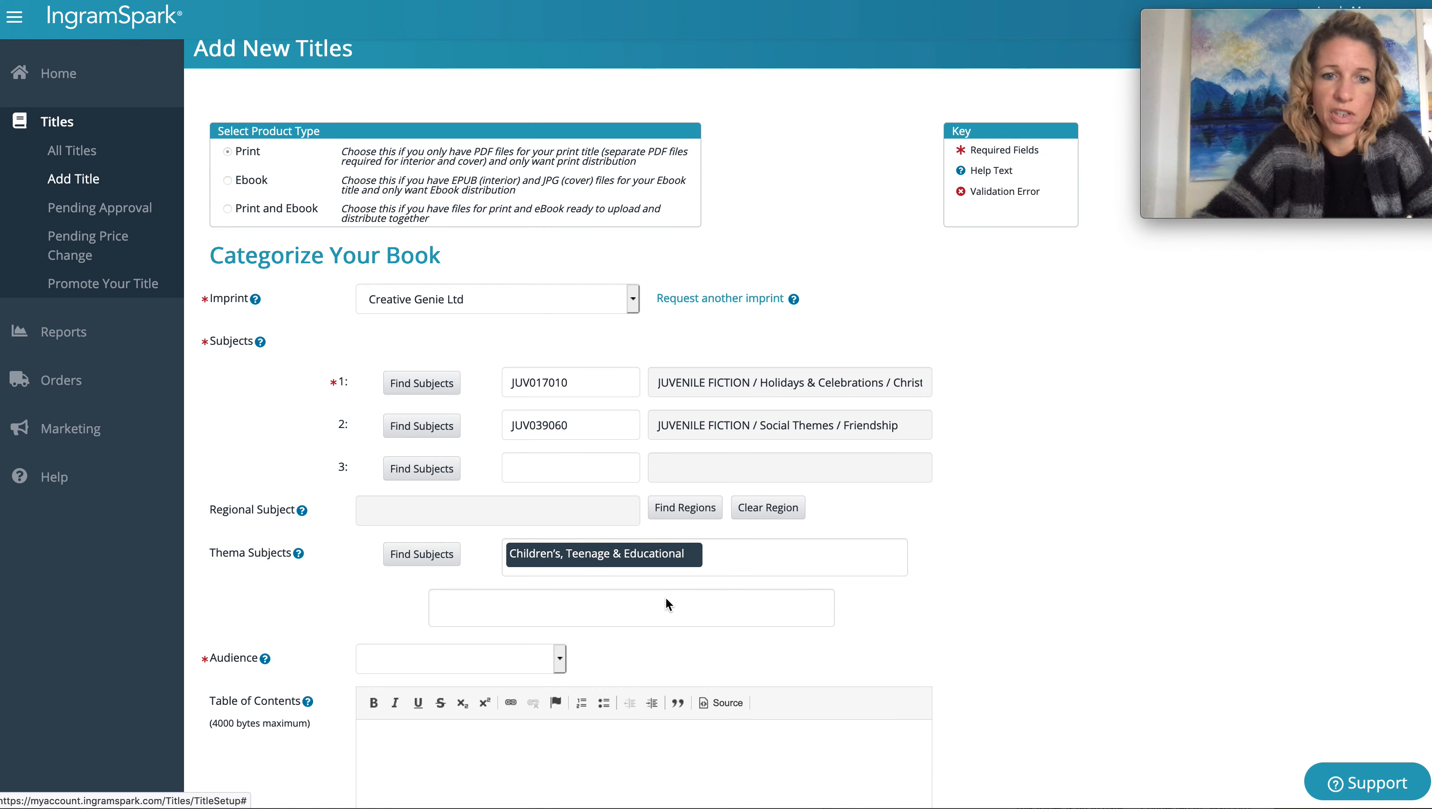
# Set the book's audience to Juvenile (Child 0-12)
pyautogui.scroll(-2, 666, 600)
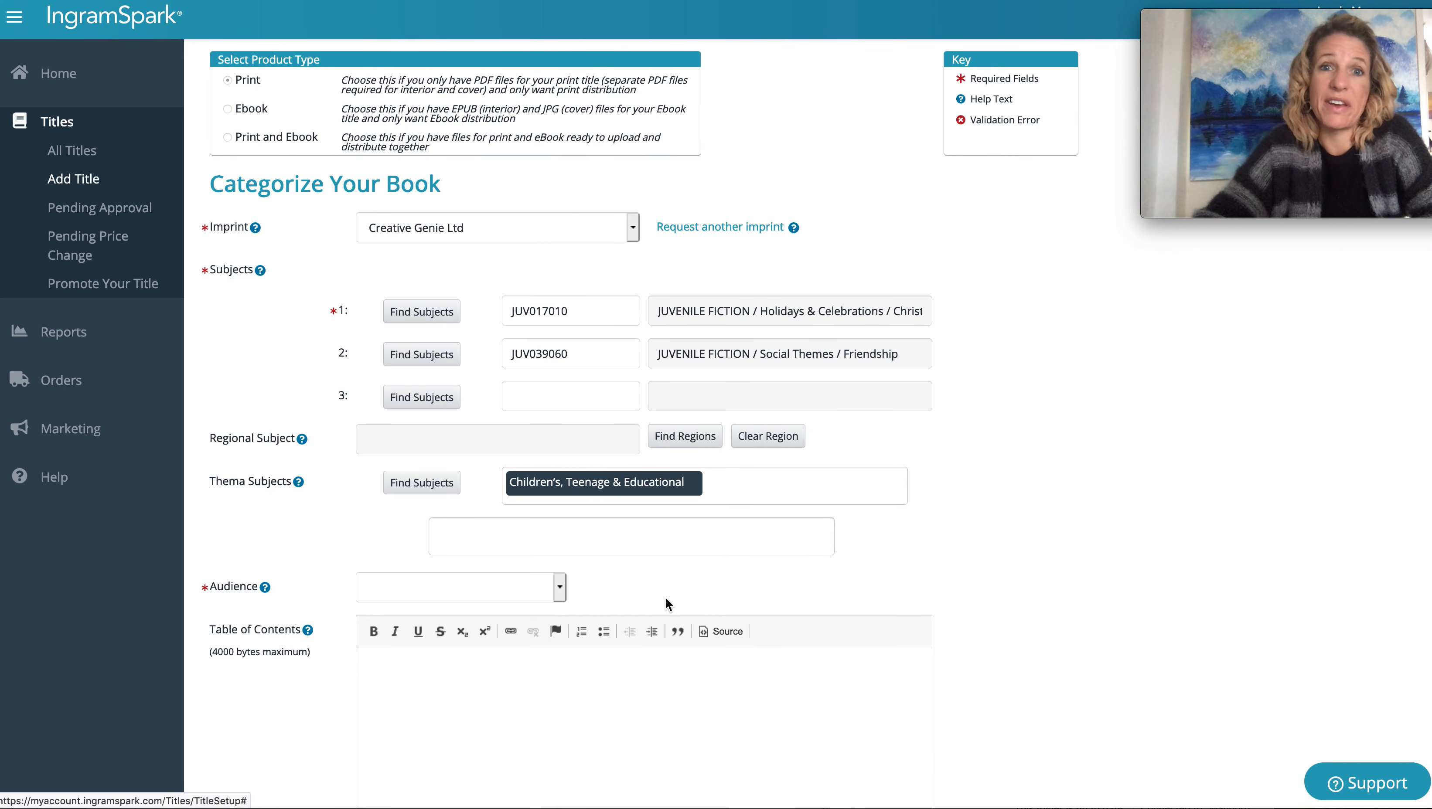
pyautogui.scroll(-1, 830, 569)
pyautogui.scroll(-1, 829, 569)
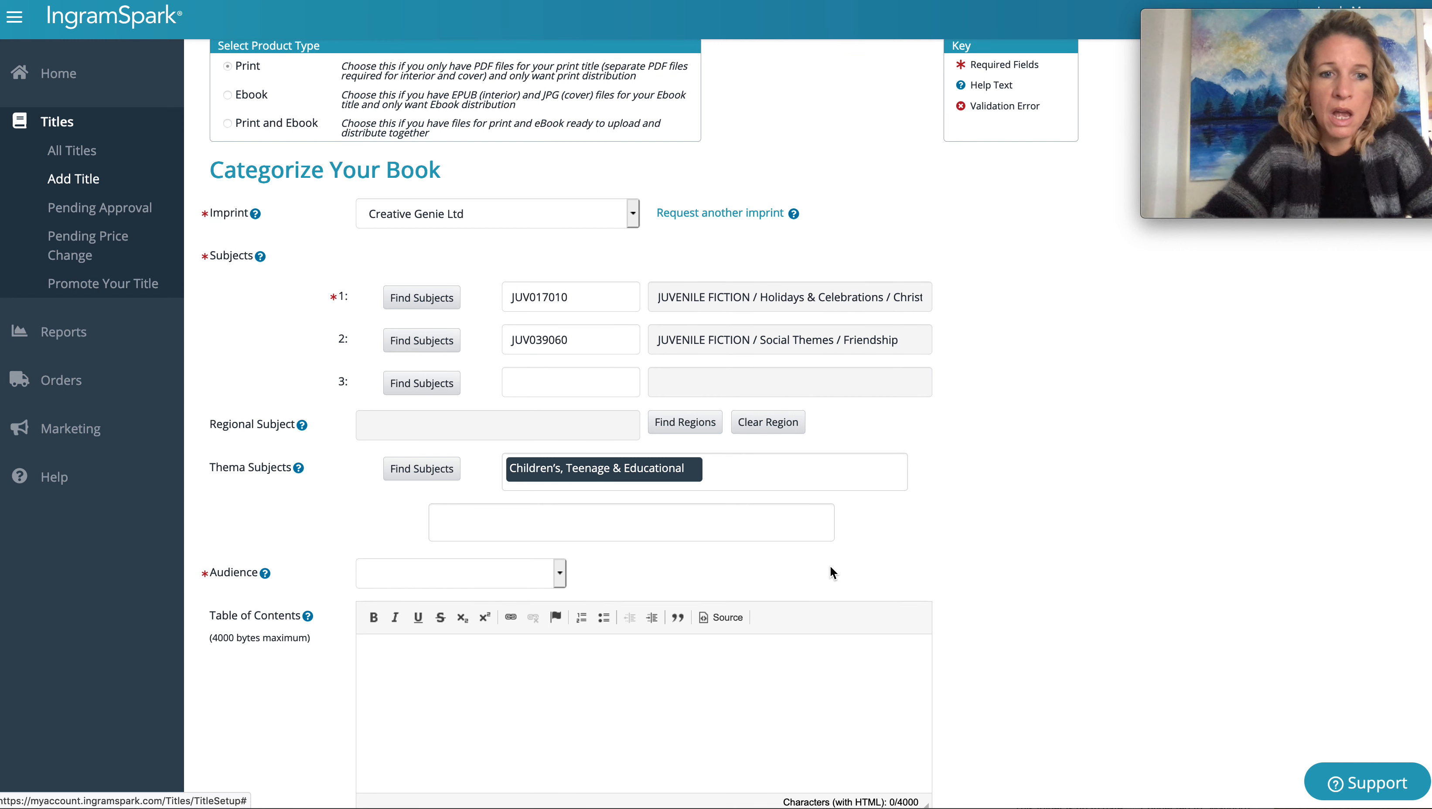
pyautogui.click(557, 572)
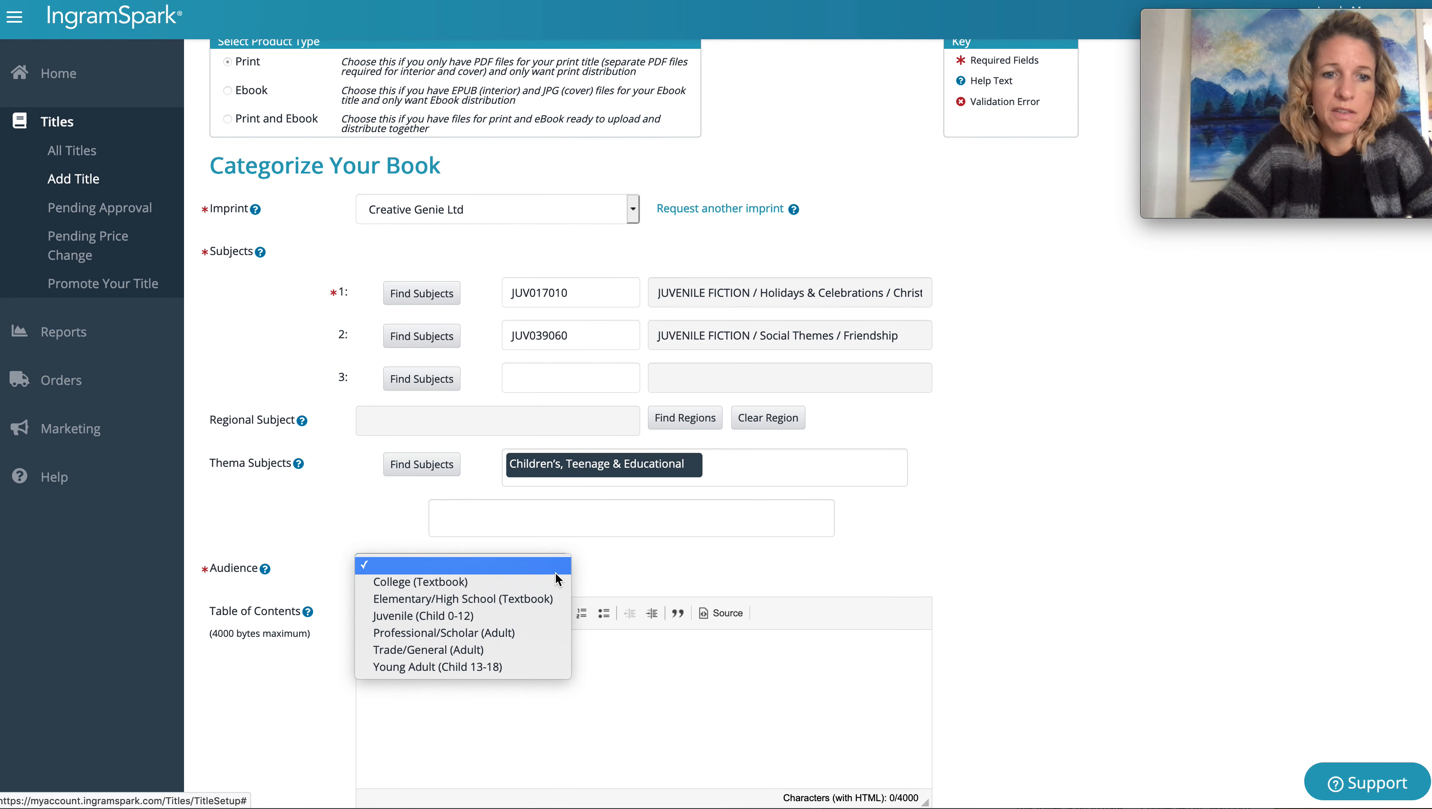
pyautogui.click(491, 617)
# Set the book's age range from 0 to 6
pyautogui.scroll(-3, 609, 570)
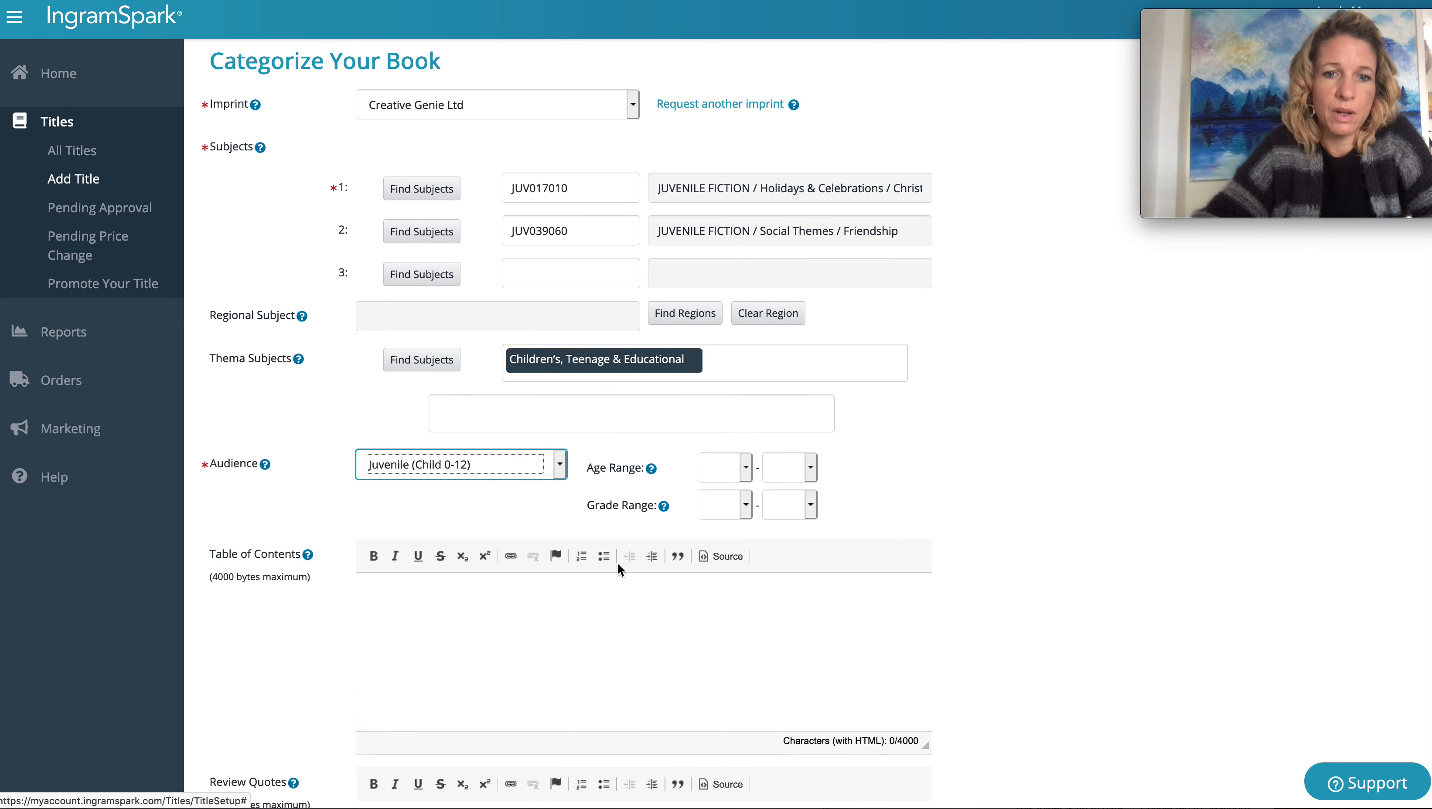
pyautogui.click(743, 467)
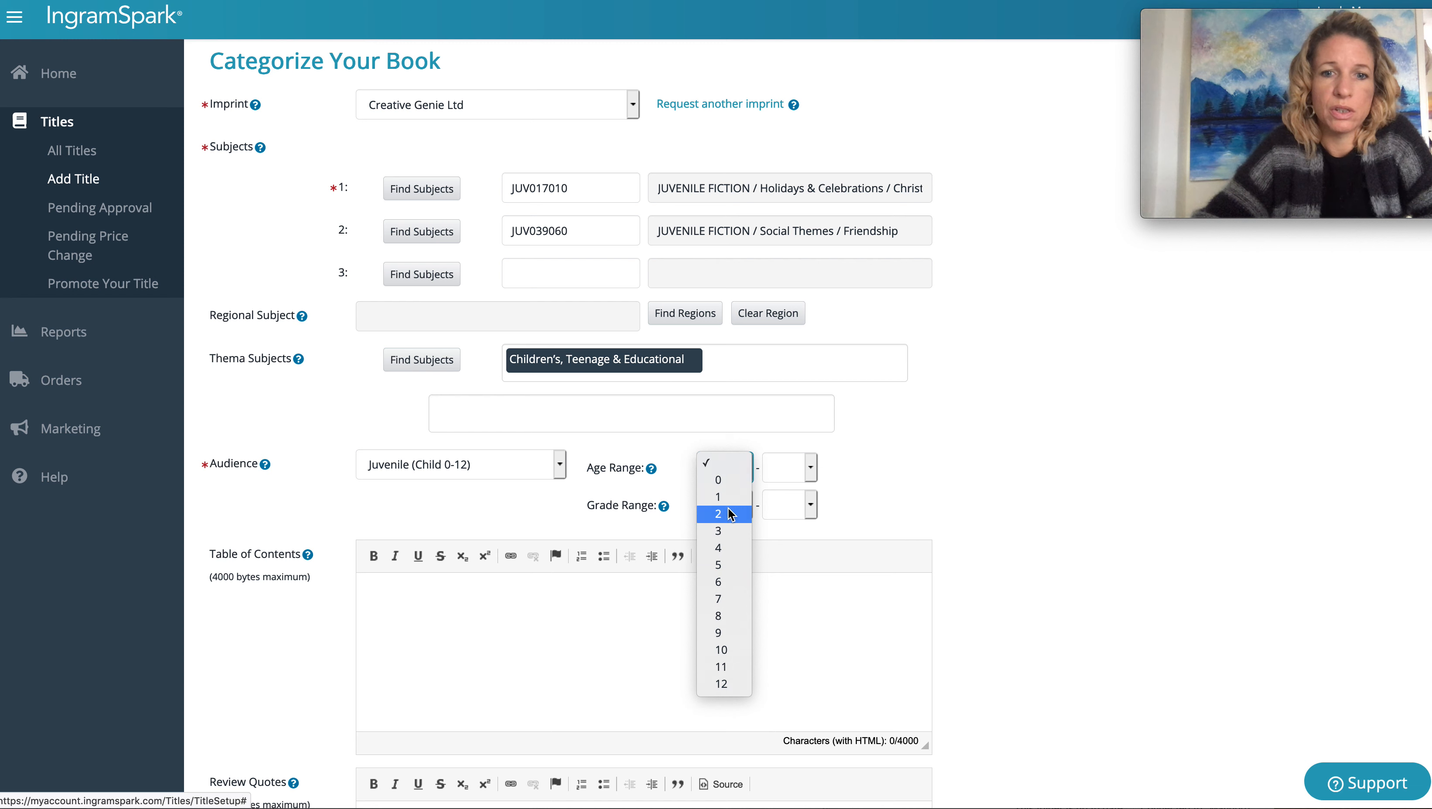
pyautogui.click(724, 480)
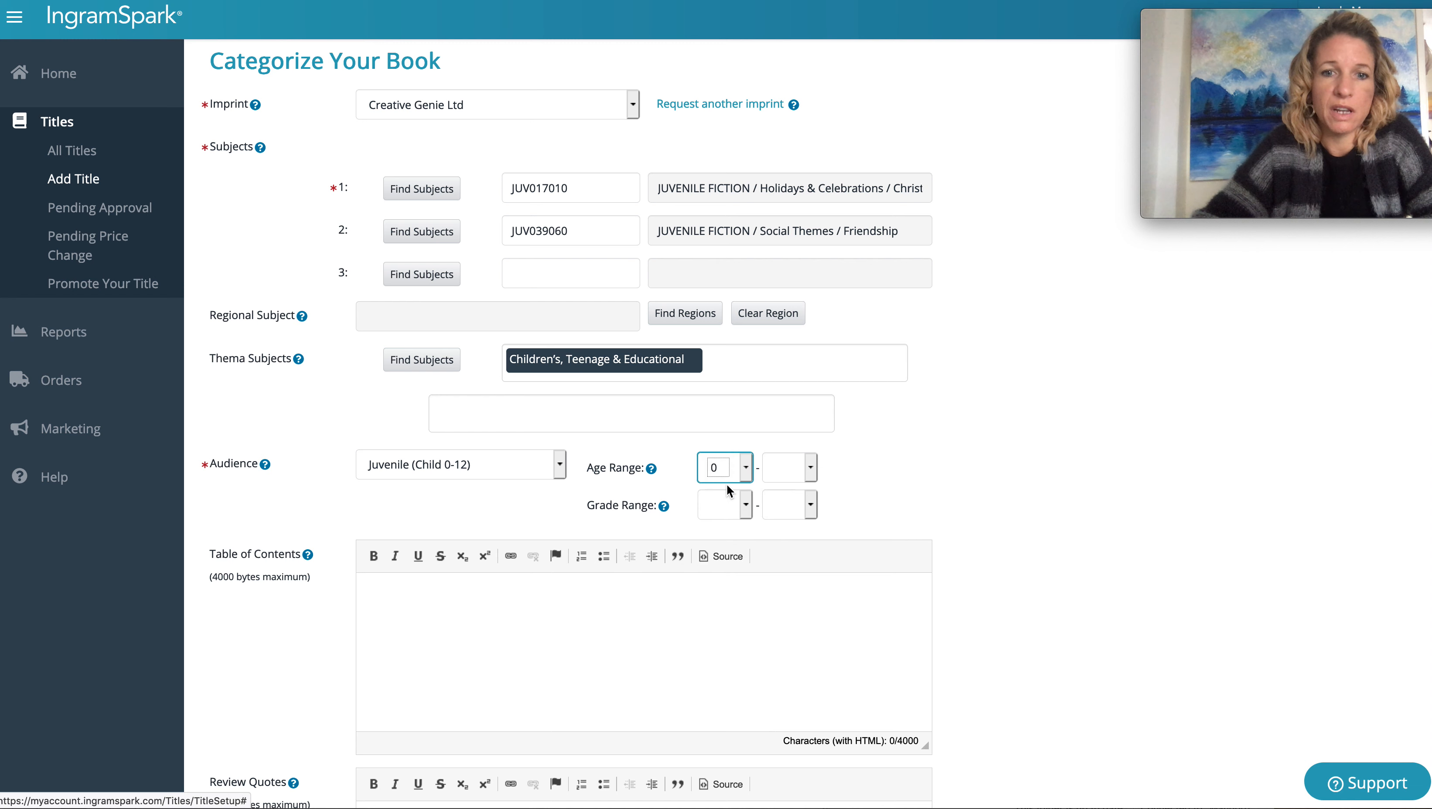
pyautogui.click(790, 474)
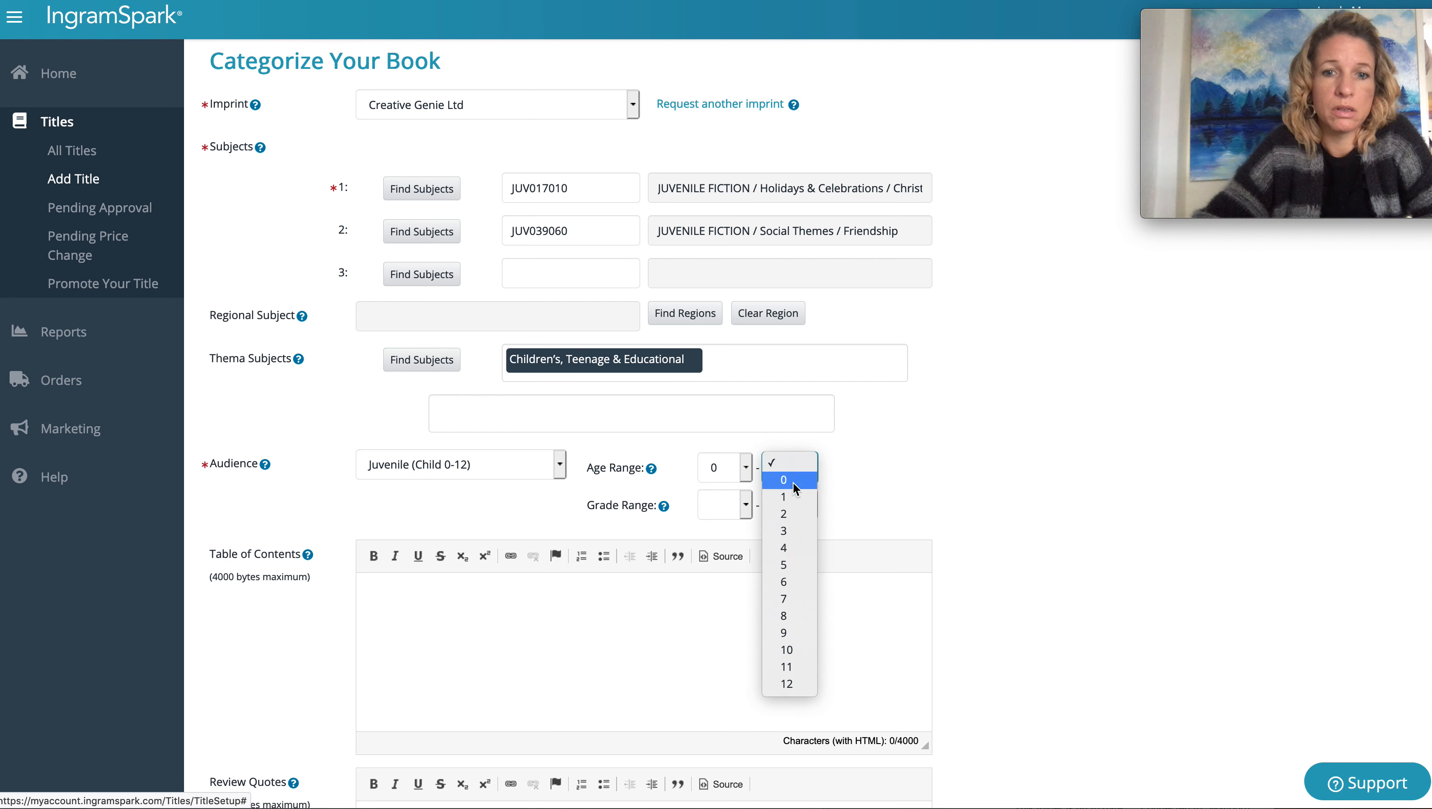
pyautogui.click(788, 583)
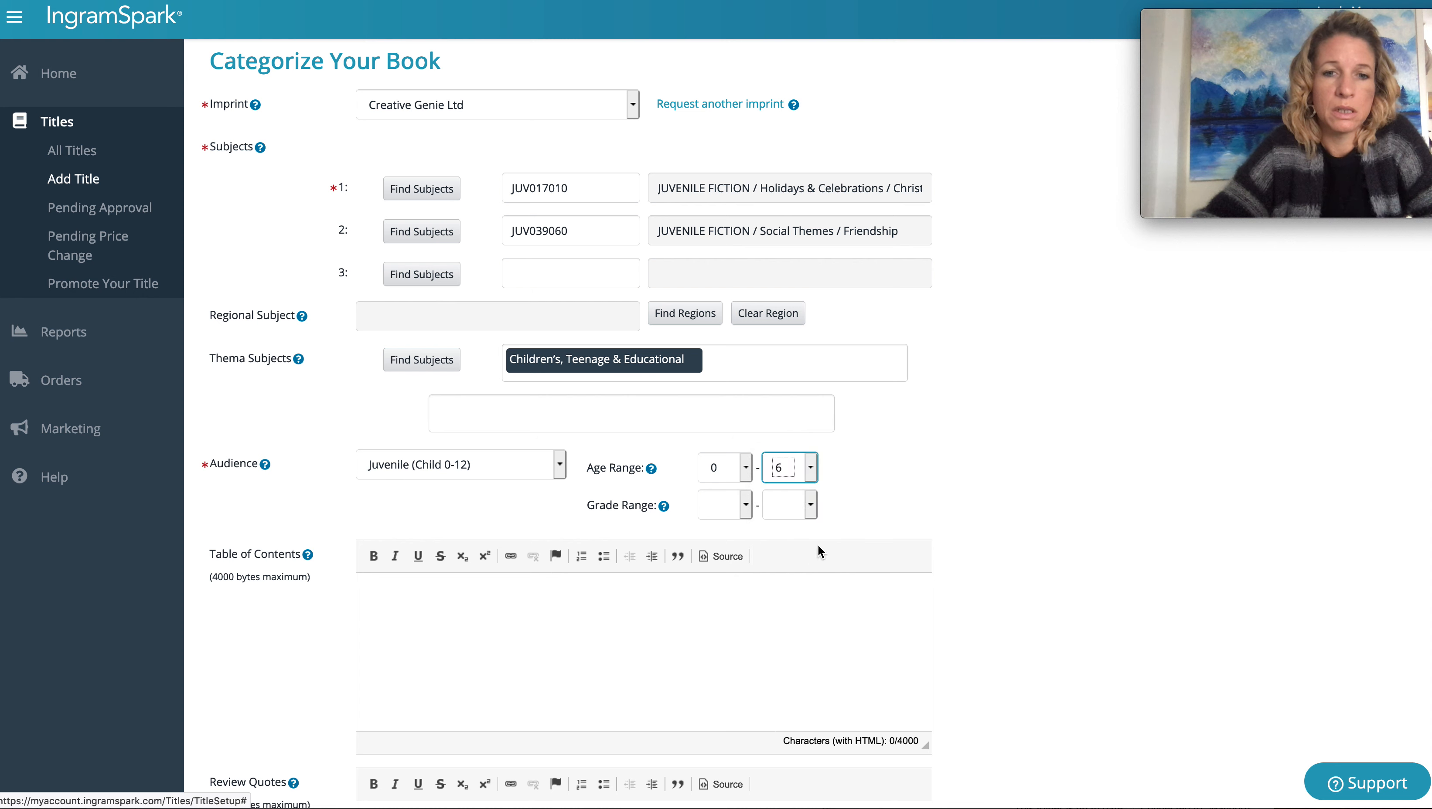
# Indicate that the book has photographs and/or illustrations, and enter "color" as their type
pyautogui.scroll(-2, 848, 522)
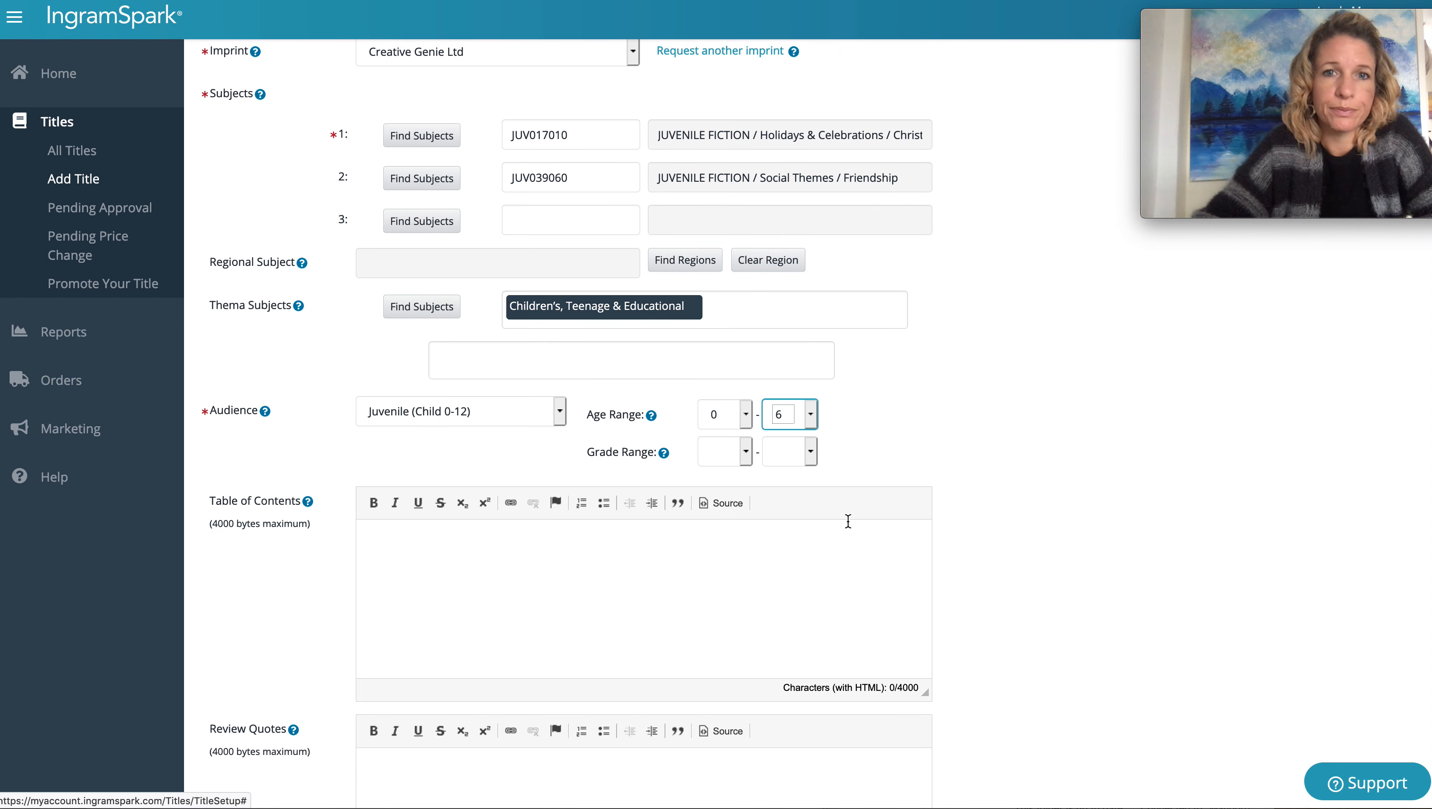
pyautogui.scroll(-4, 574, 543)
pyautogui.scroll(-8, 575, 542)
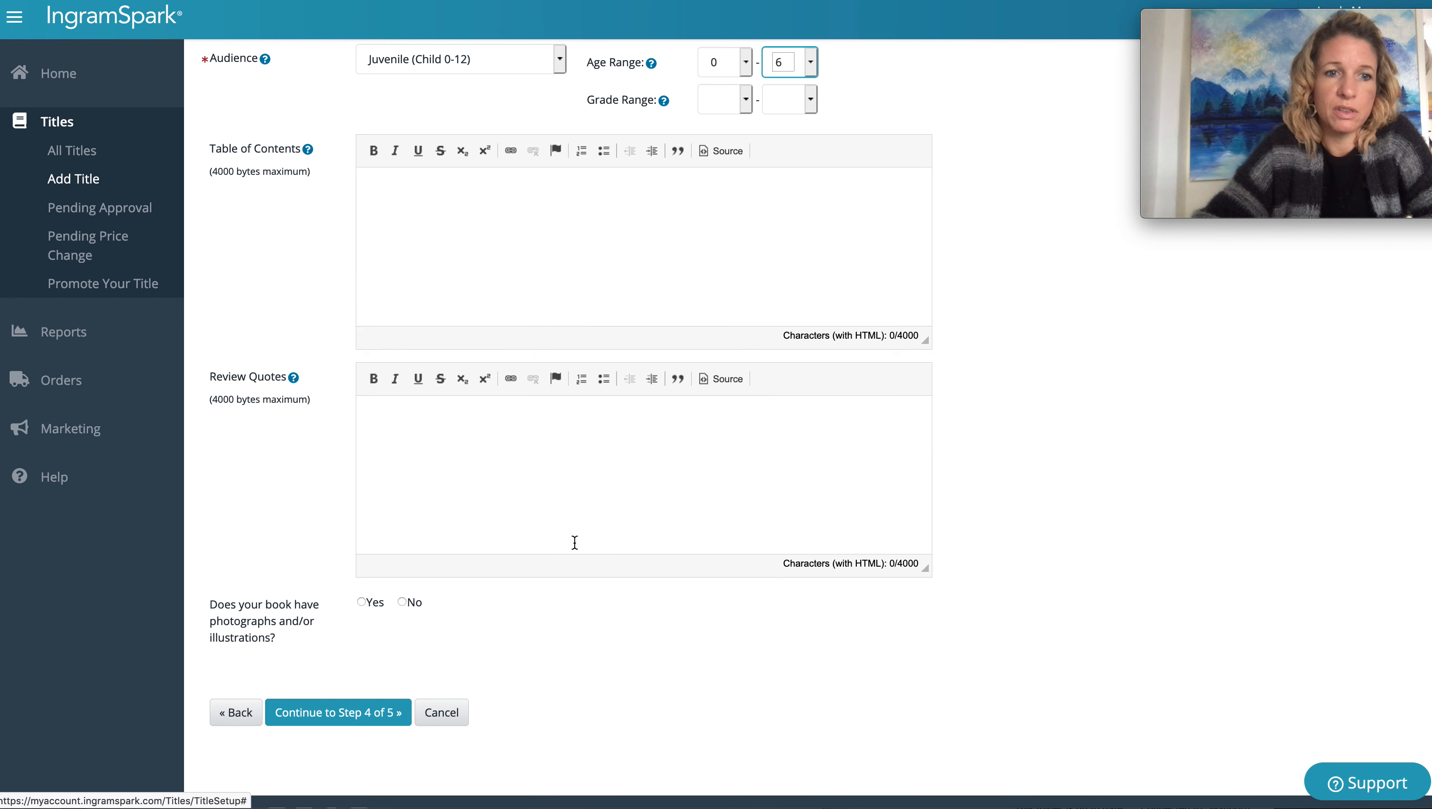
pyautogui.scroll(-1, 575, 543)
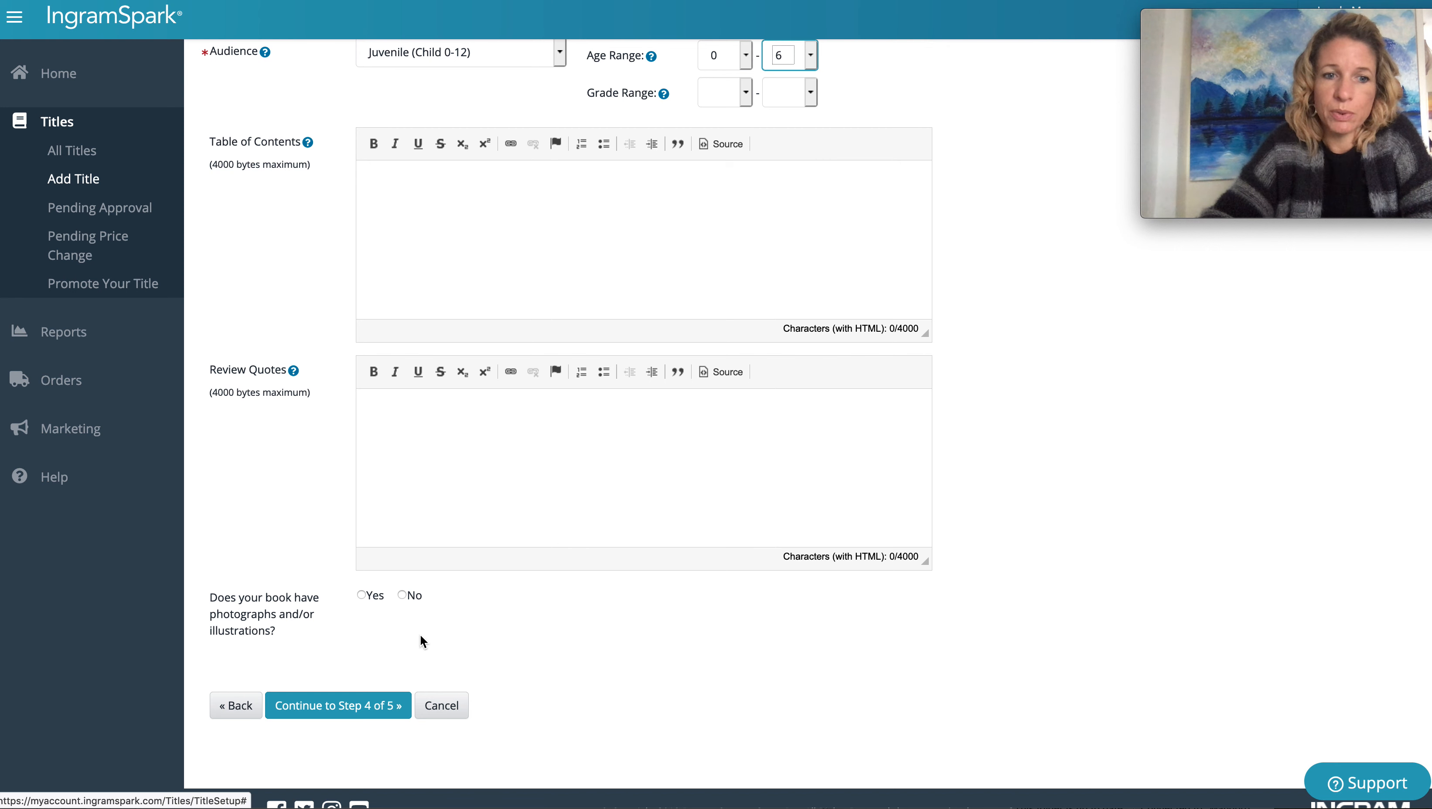
pyautogui.click(363, 596)
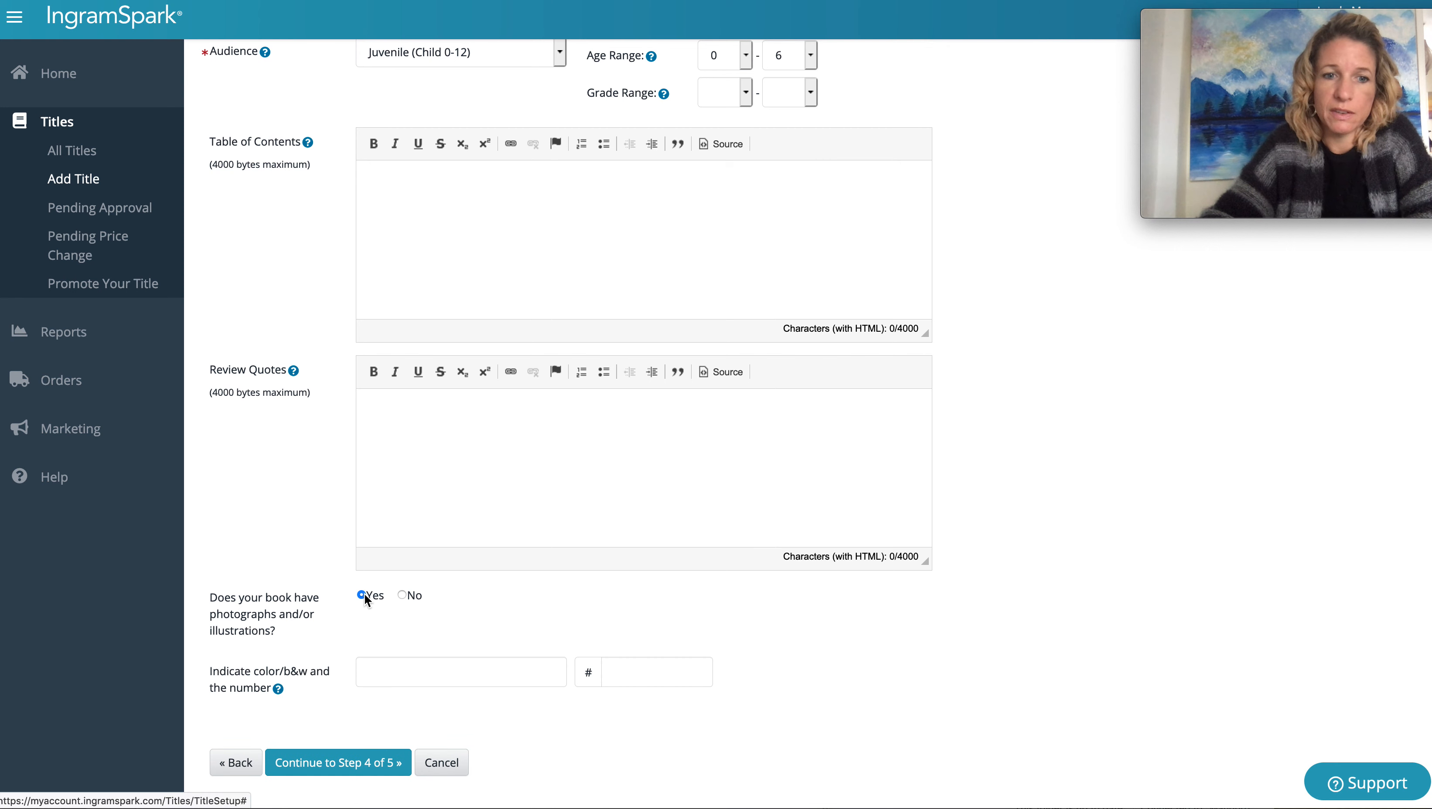
pyautogui.scroll(-1, 468, 628)
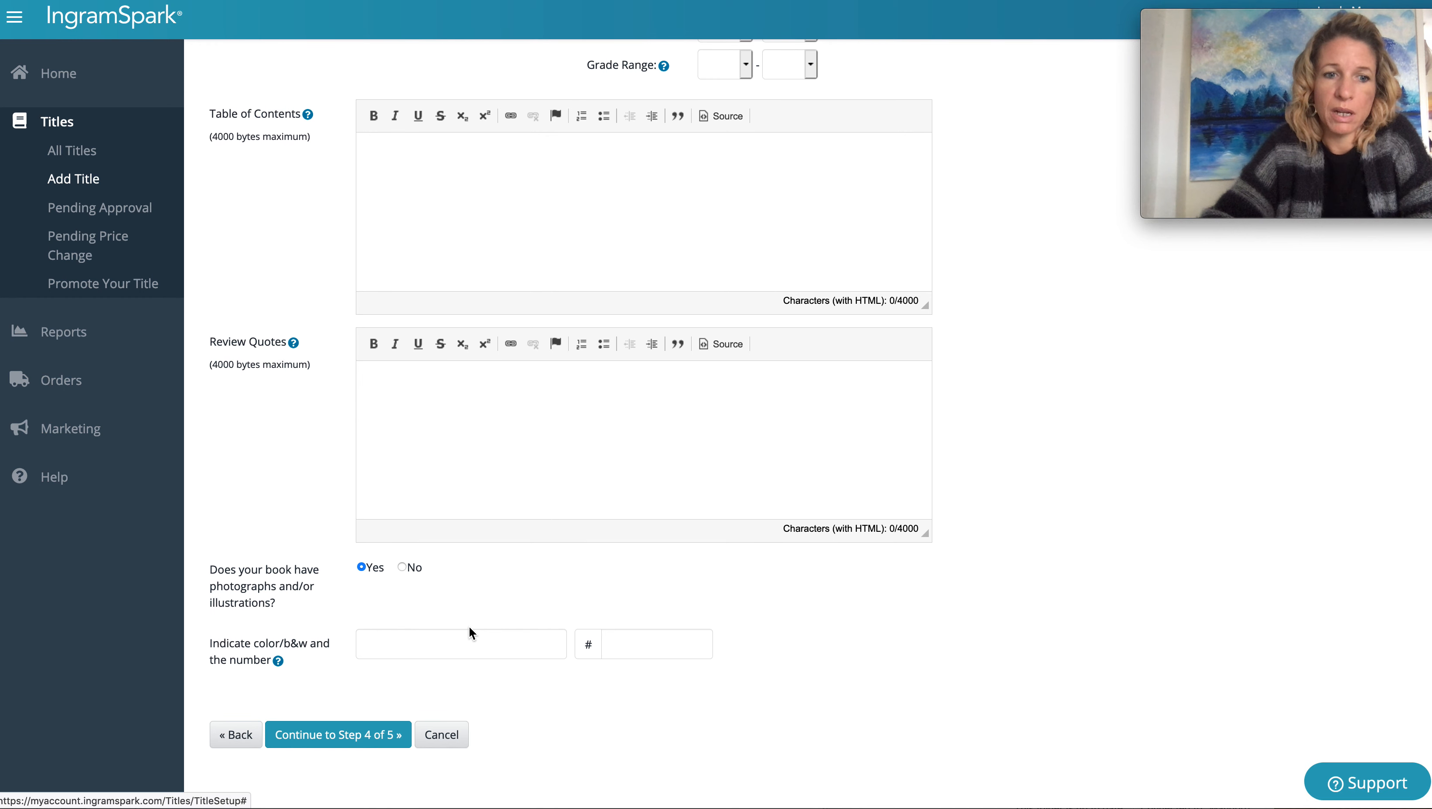
pyautogui.click(429, 645)
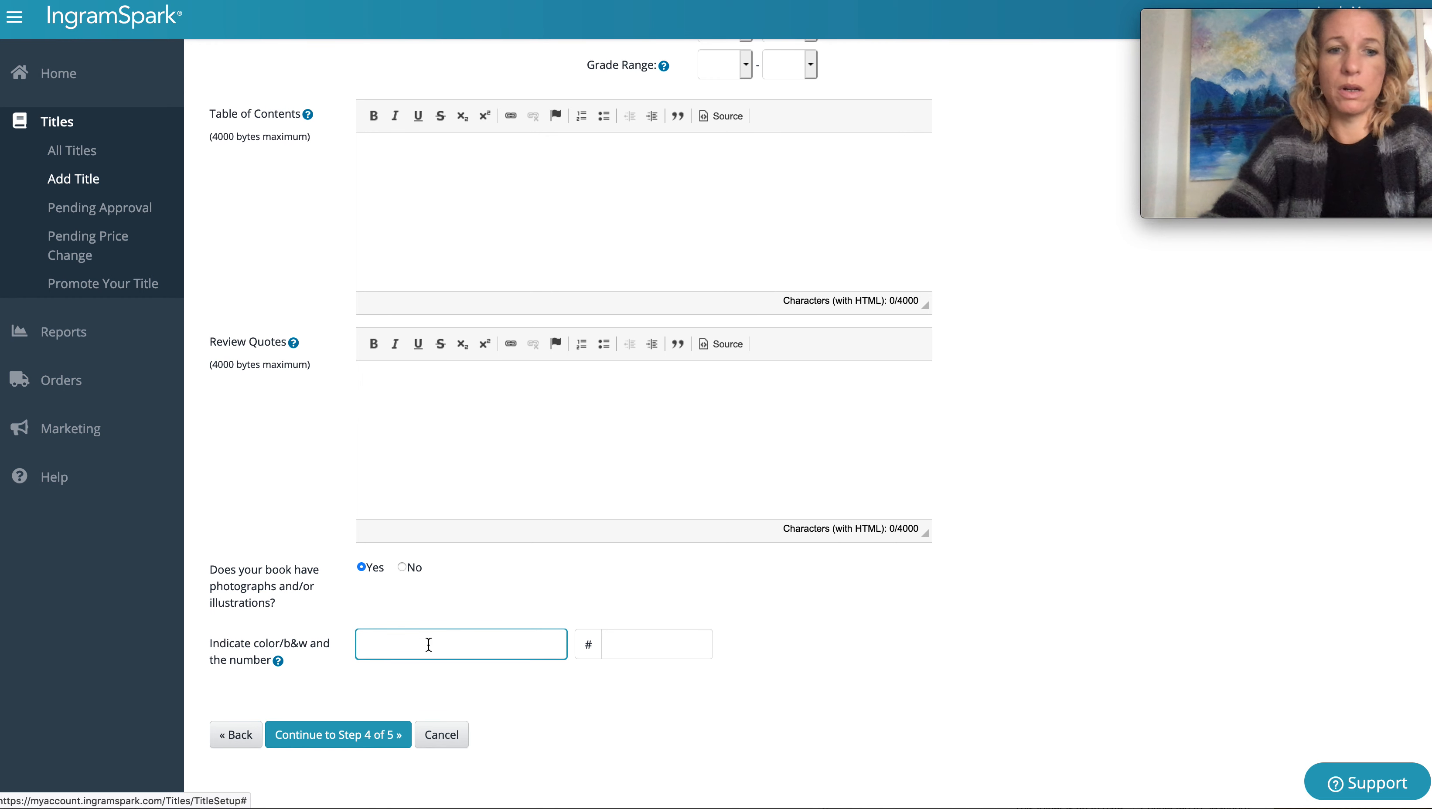
pyautogui.write('color')
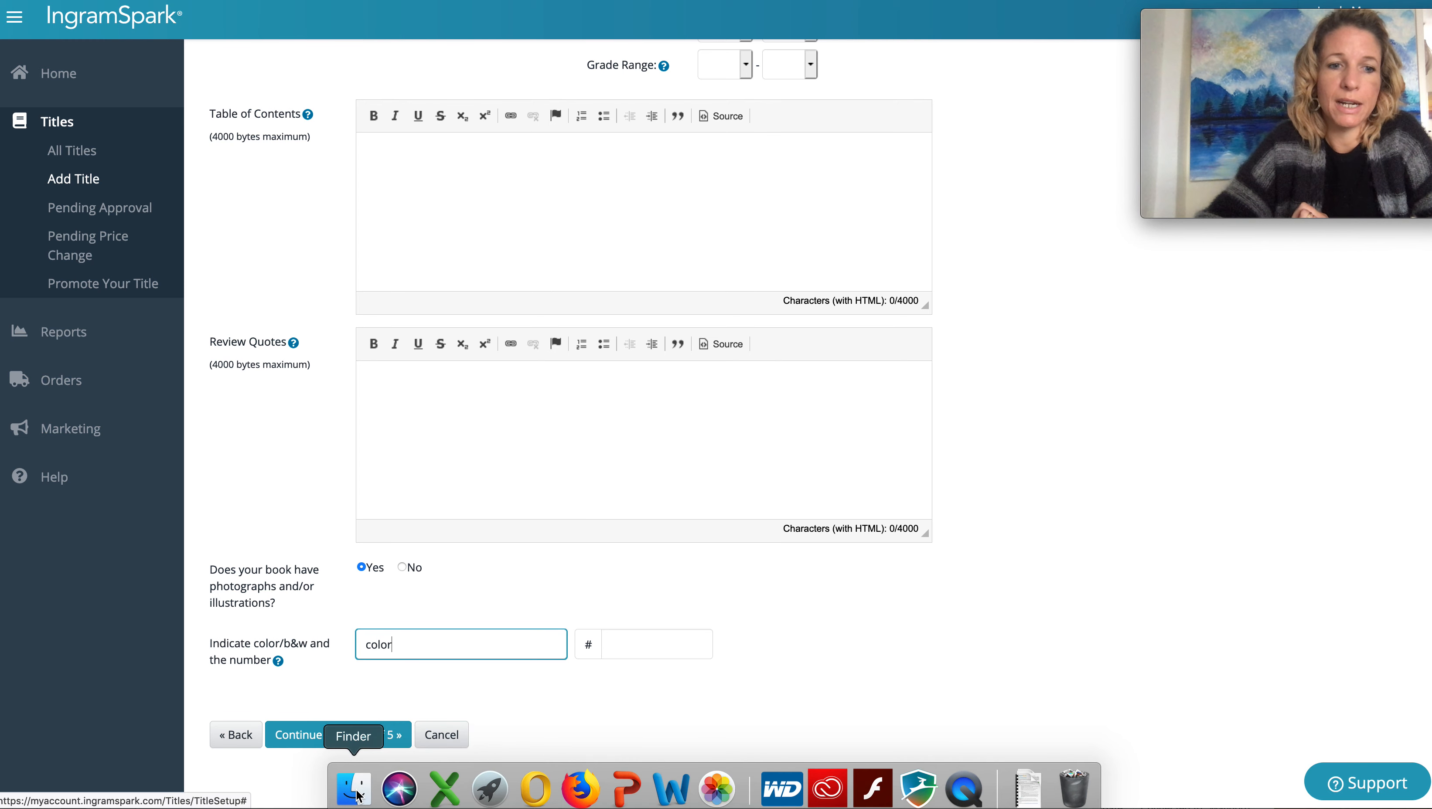
# Switch to Finder and open ElmaElf.pdf from the ElmaElf folder
pyautogui.click(355, 790)
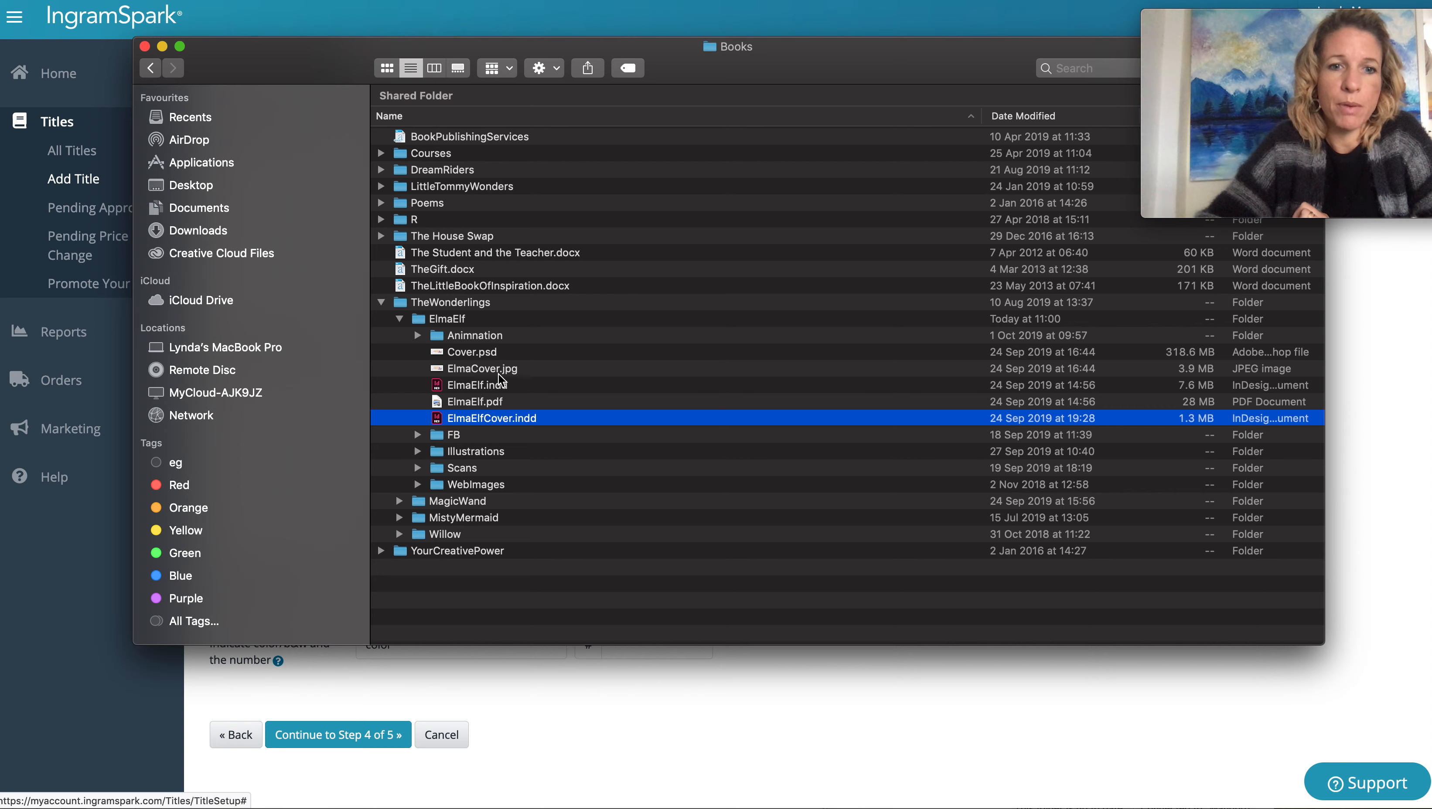
pyautogui.doubleClick(467, 403)
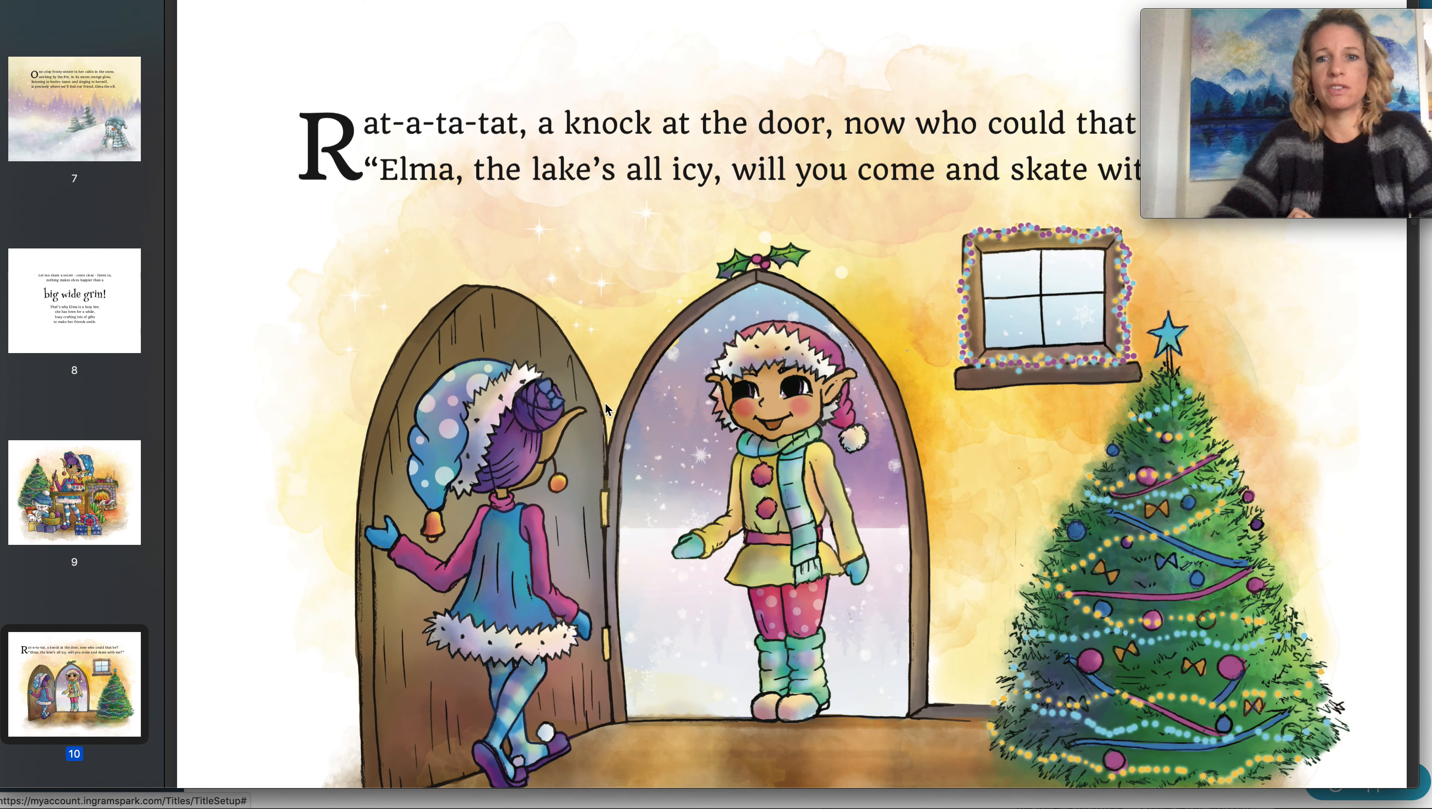
pyautogui.press('super+minus')
pyautogui.press('super+minus')
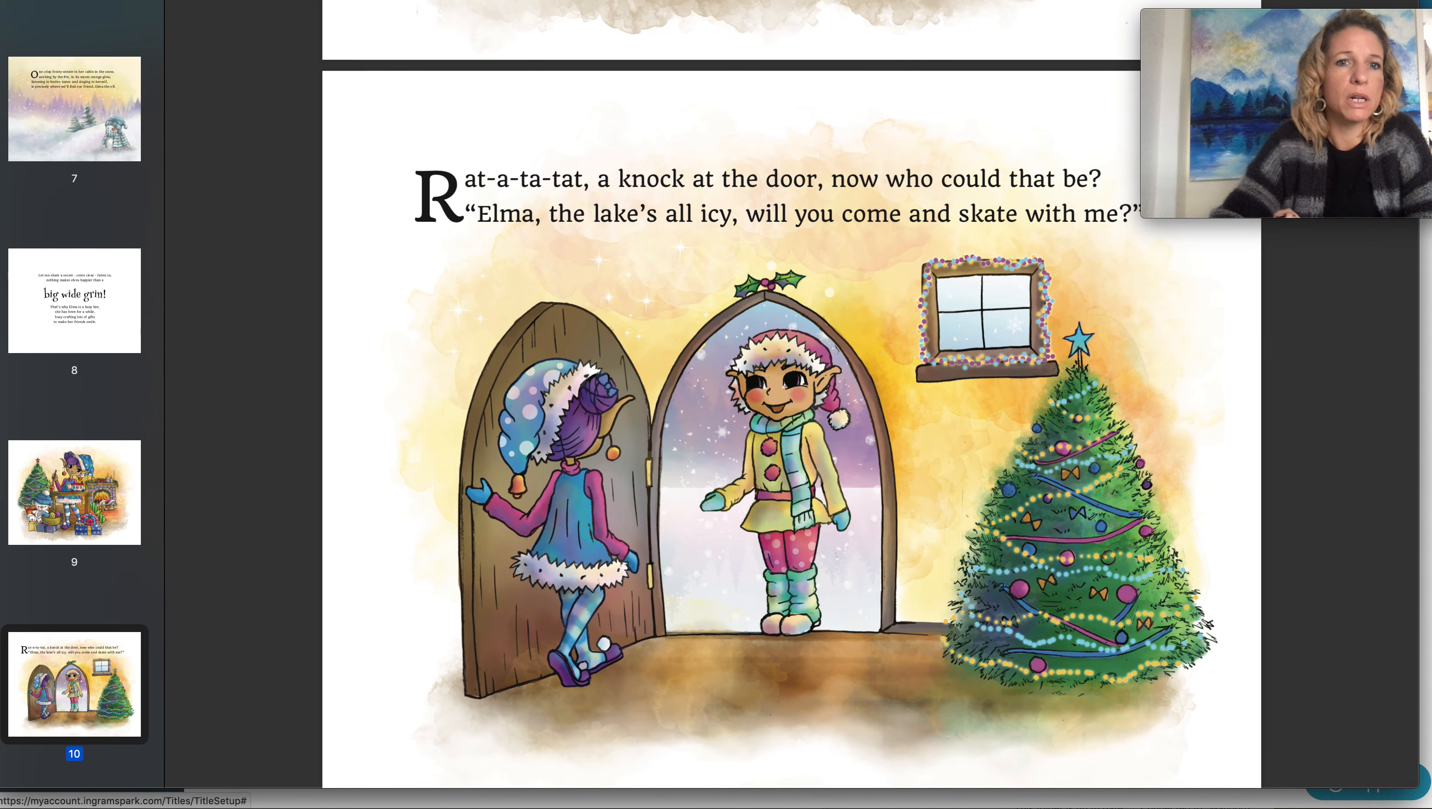
# Look through the book PDF from the title page to the last page to count its illustrations
pyautogui.scroll(20, 610, 128)
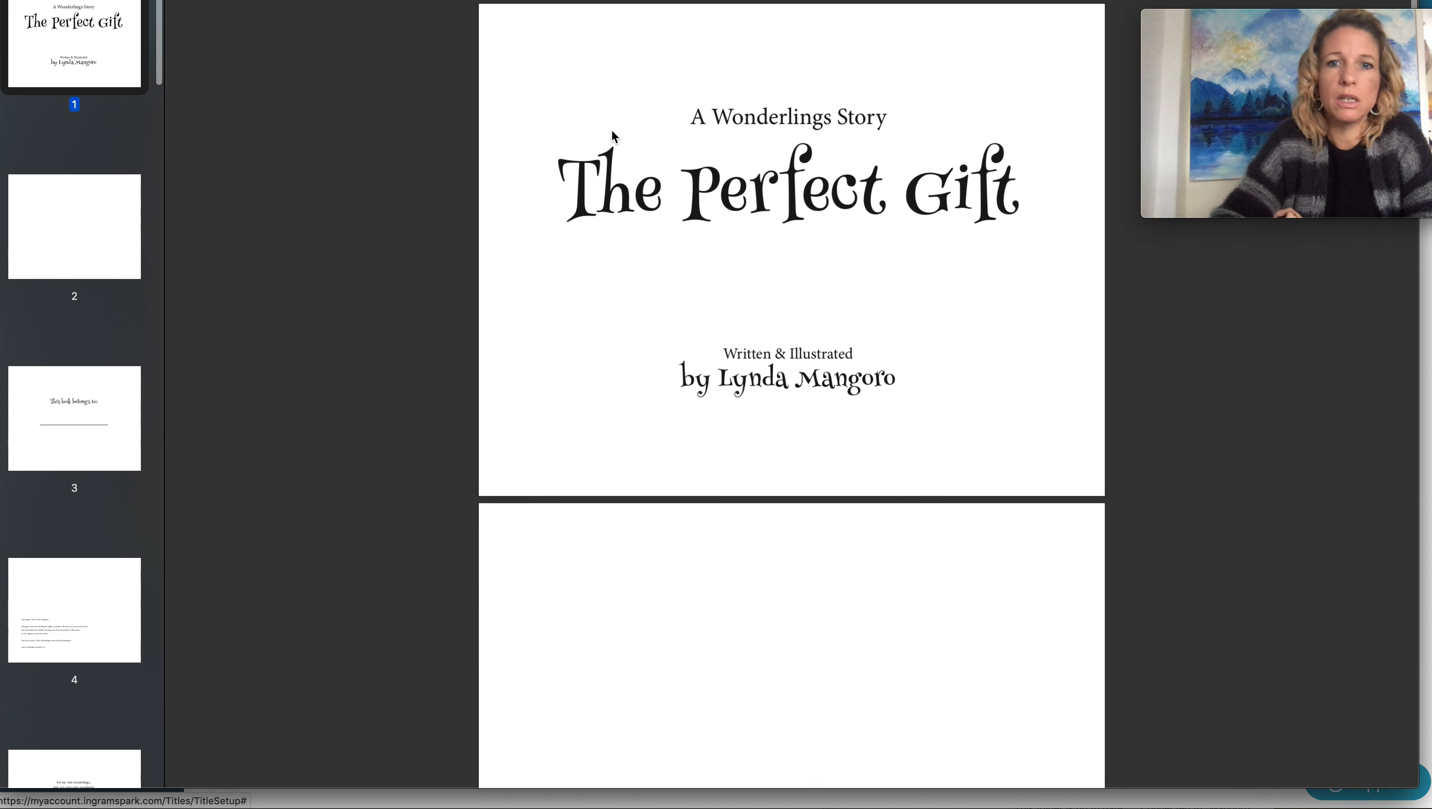
pyautogui.scroll(-15, 612, 132)
pyautogui.scroll(-15, 611, 132)
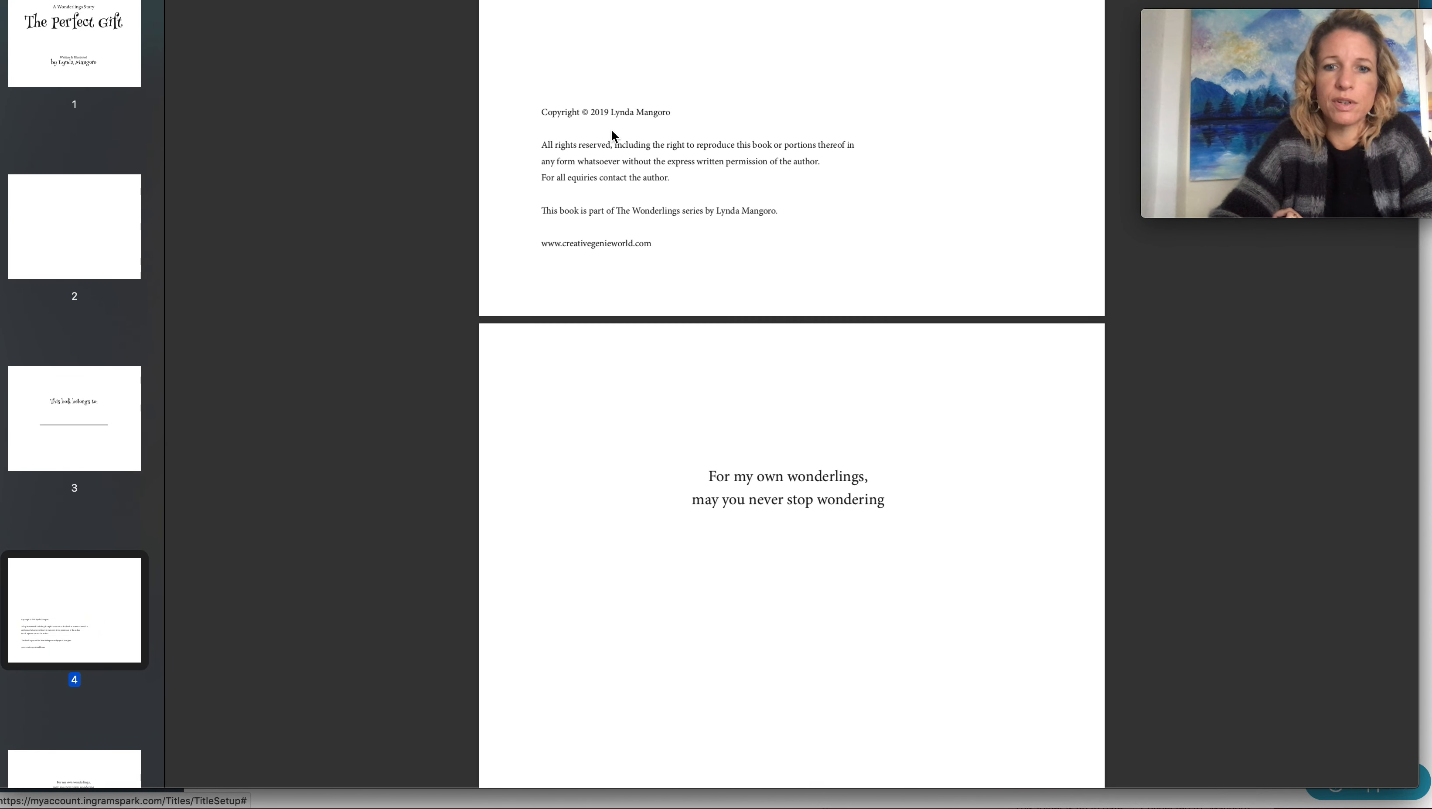
pyautogui.scroll(-1, 612, 132)
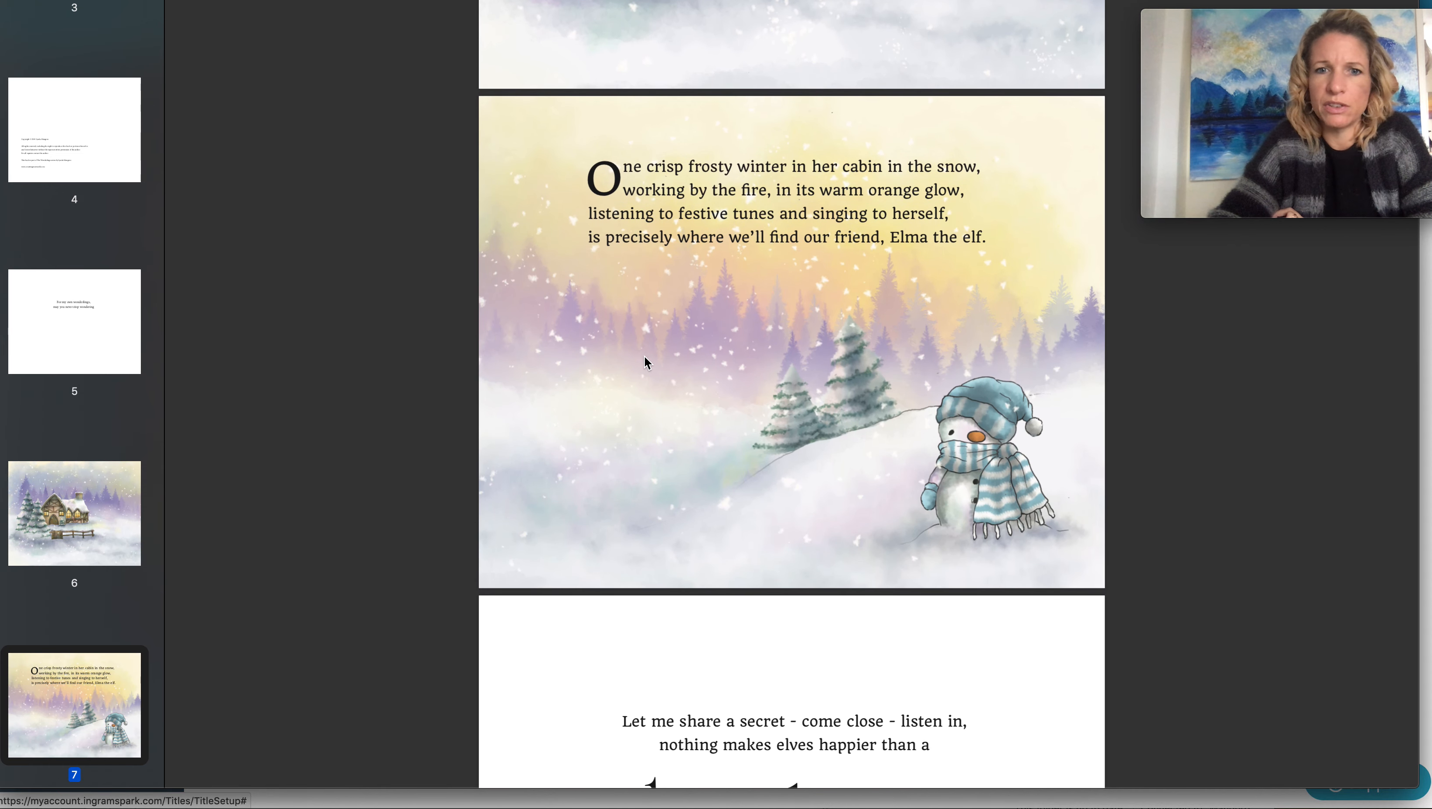
pyautogui.scroll(-12, 644, 356)
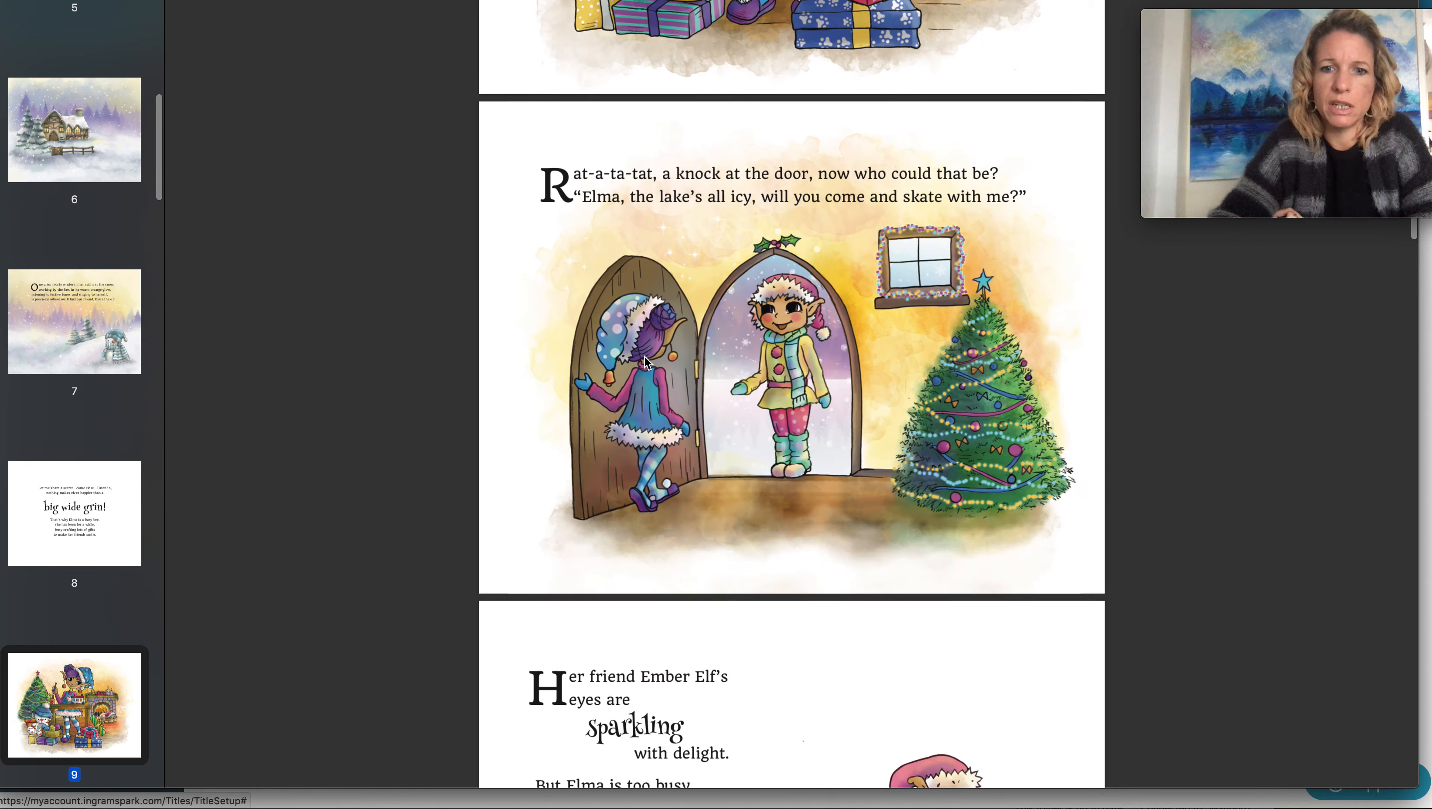
pyautogui.scroll(-20, 645, 356)
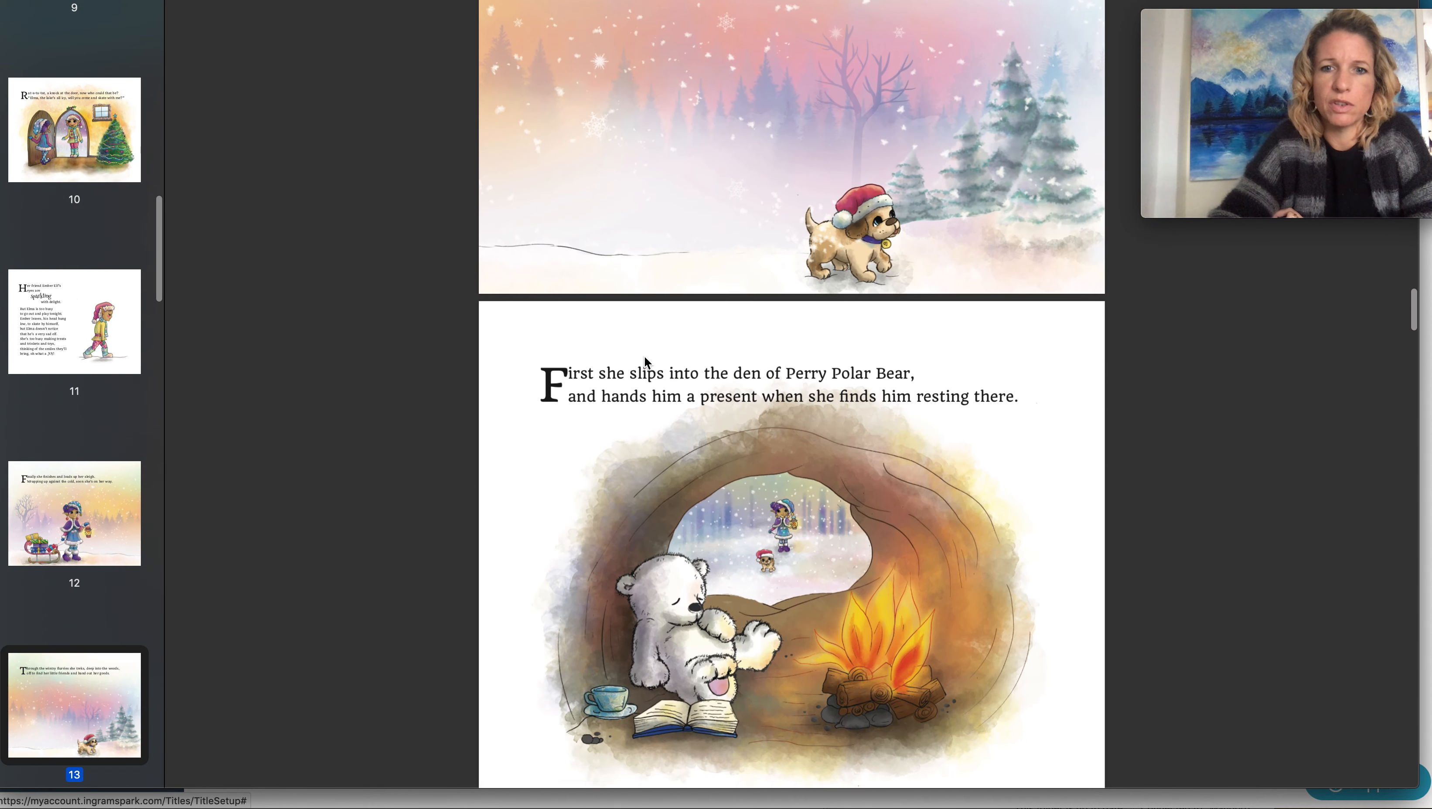
pyautogui.scroll(-20, 645, 361)
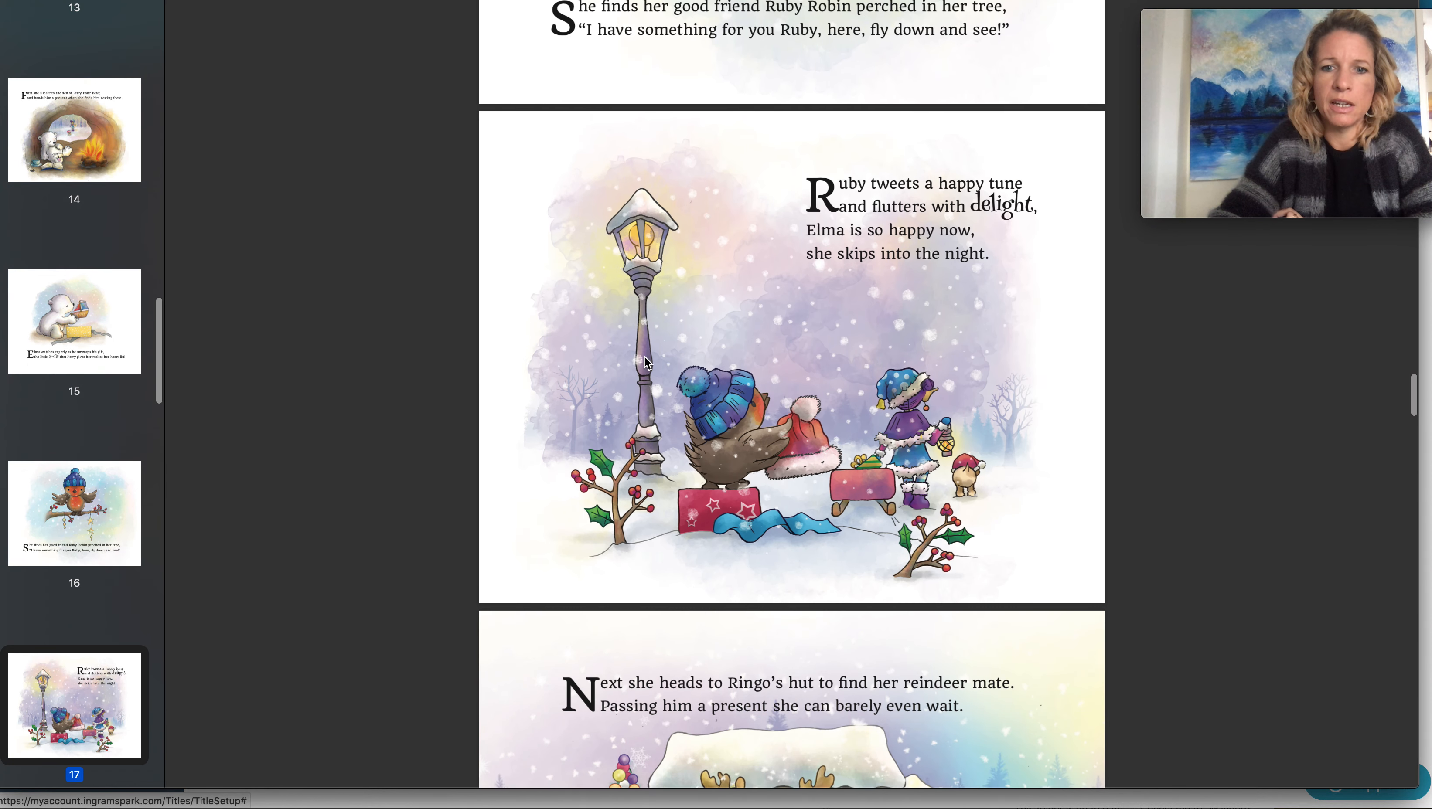
pyautogui.scroll(-20, 644, 356)
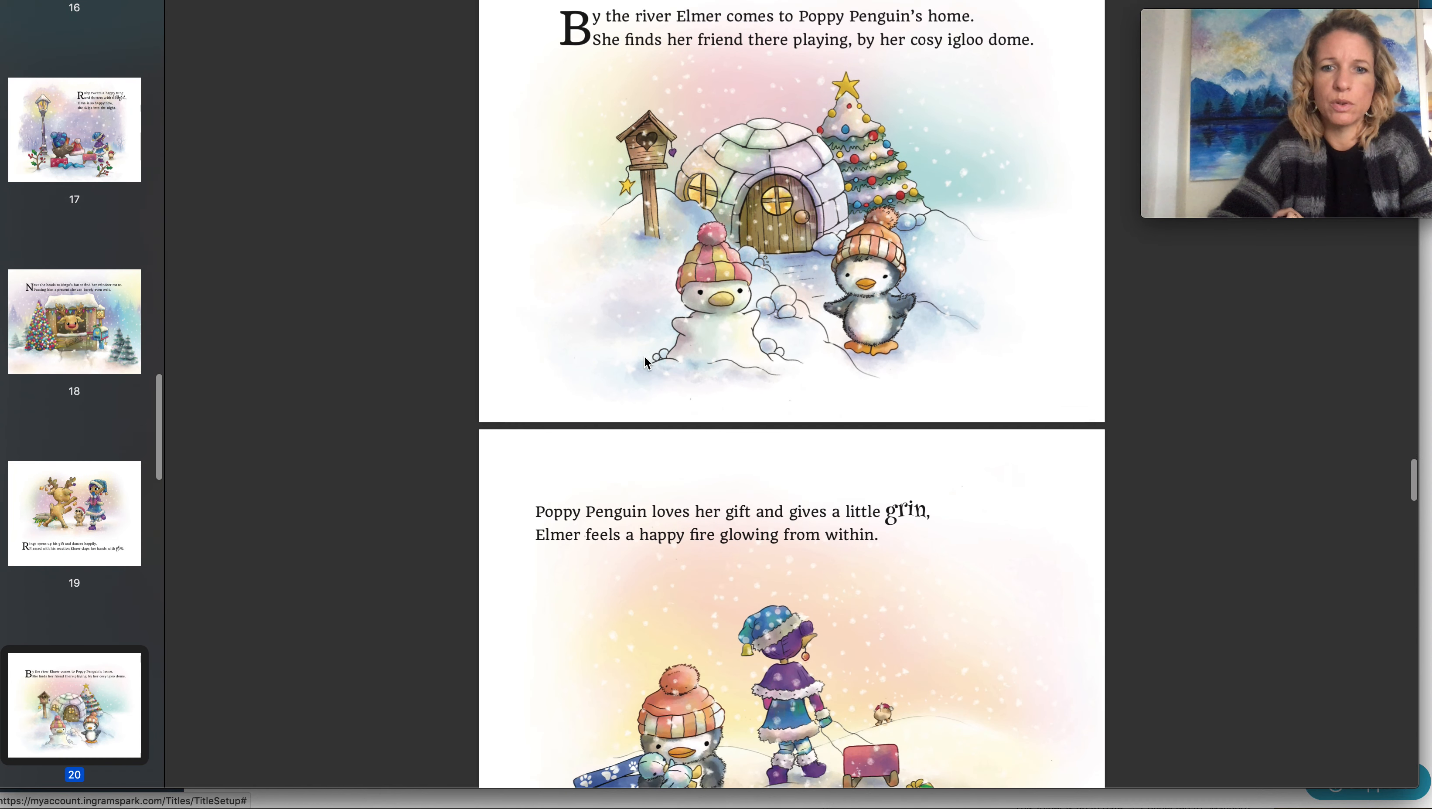
pyautogui.scroll(-20, 643, 355)
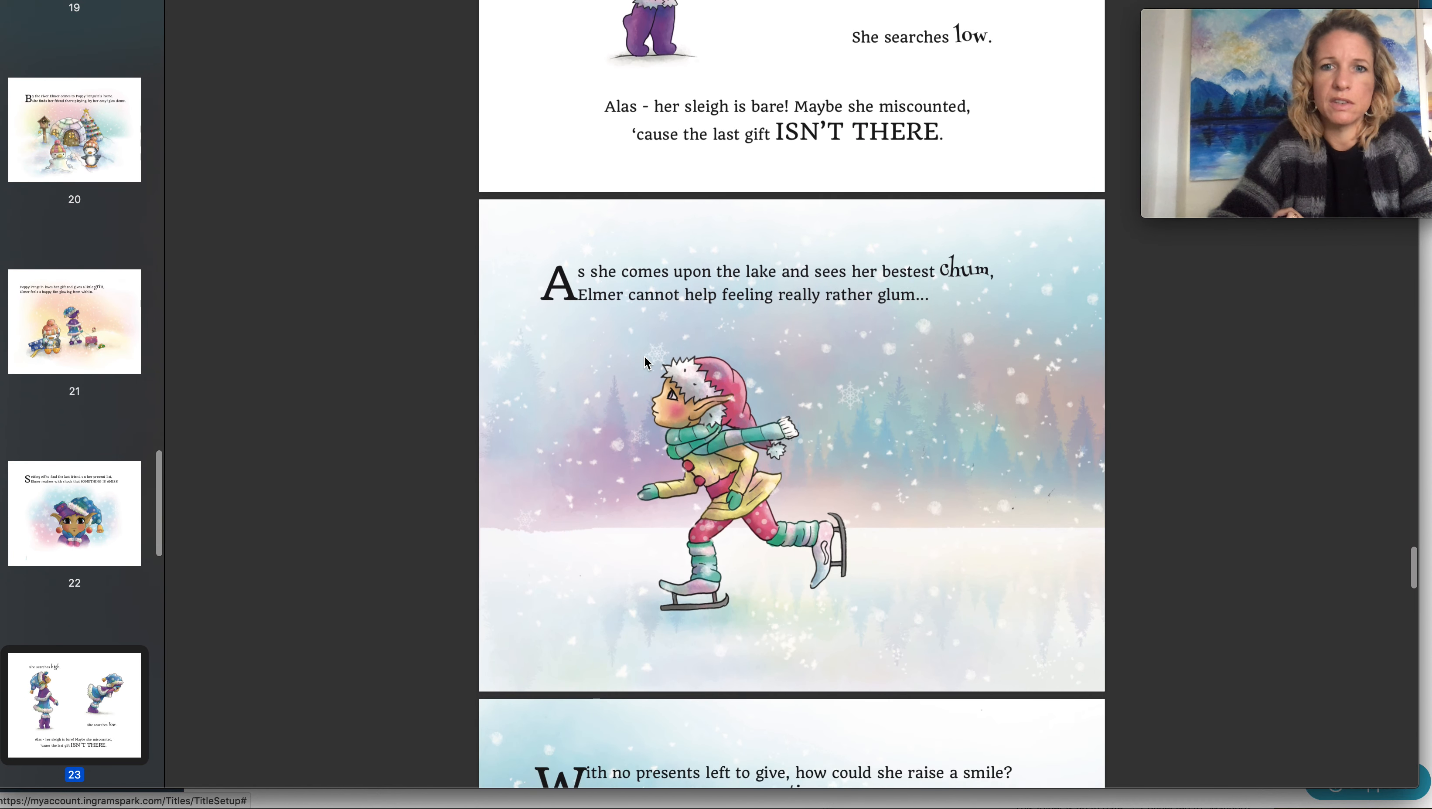
pyautogui.scroll(-8, 644, 356)
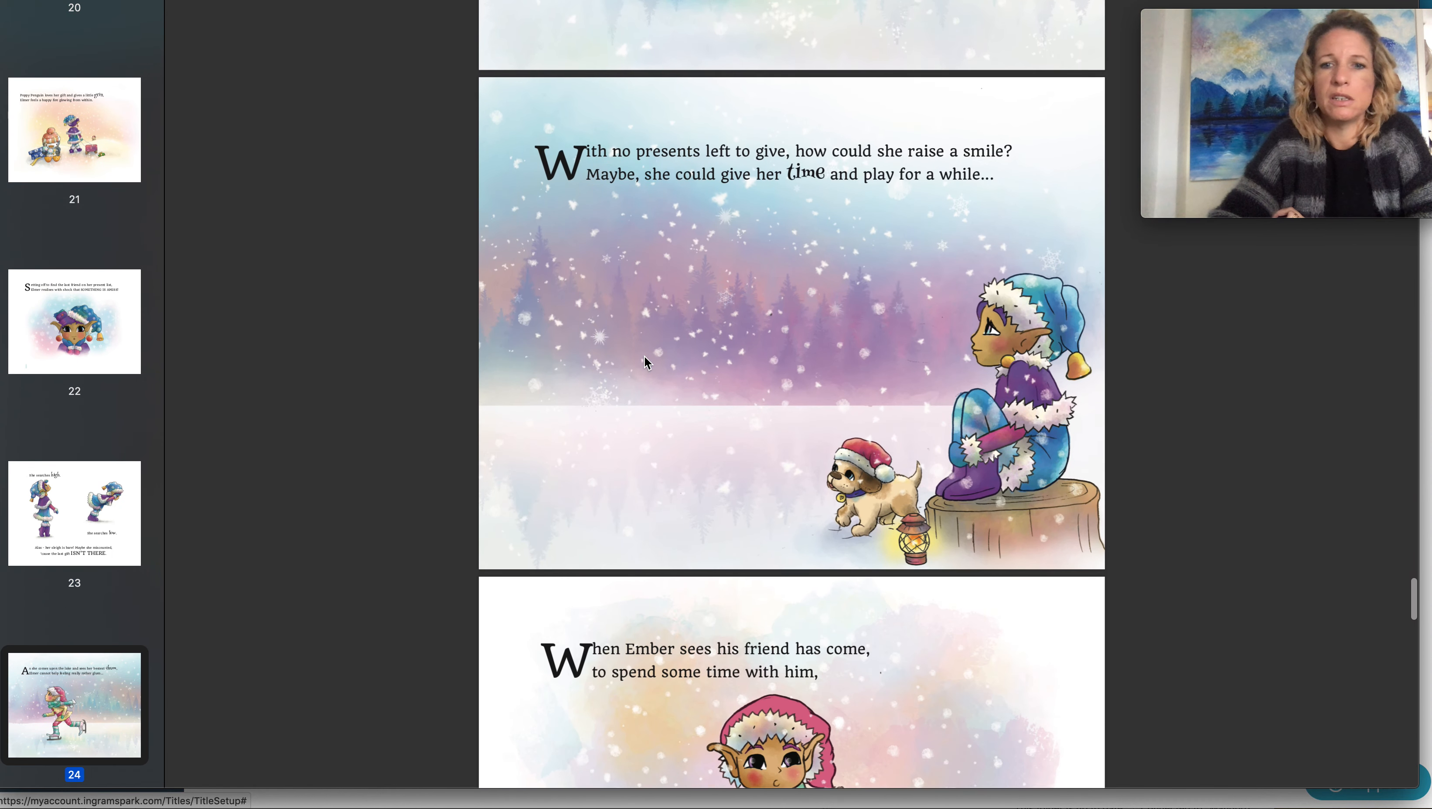
pyautogui.scroll(-8, 645, 356)
pyautogui.scroll(-20, 644, 356)
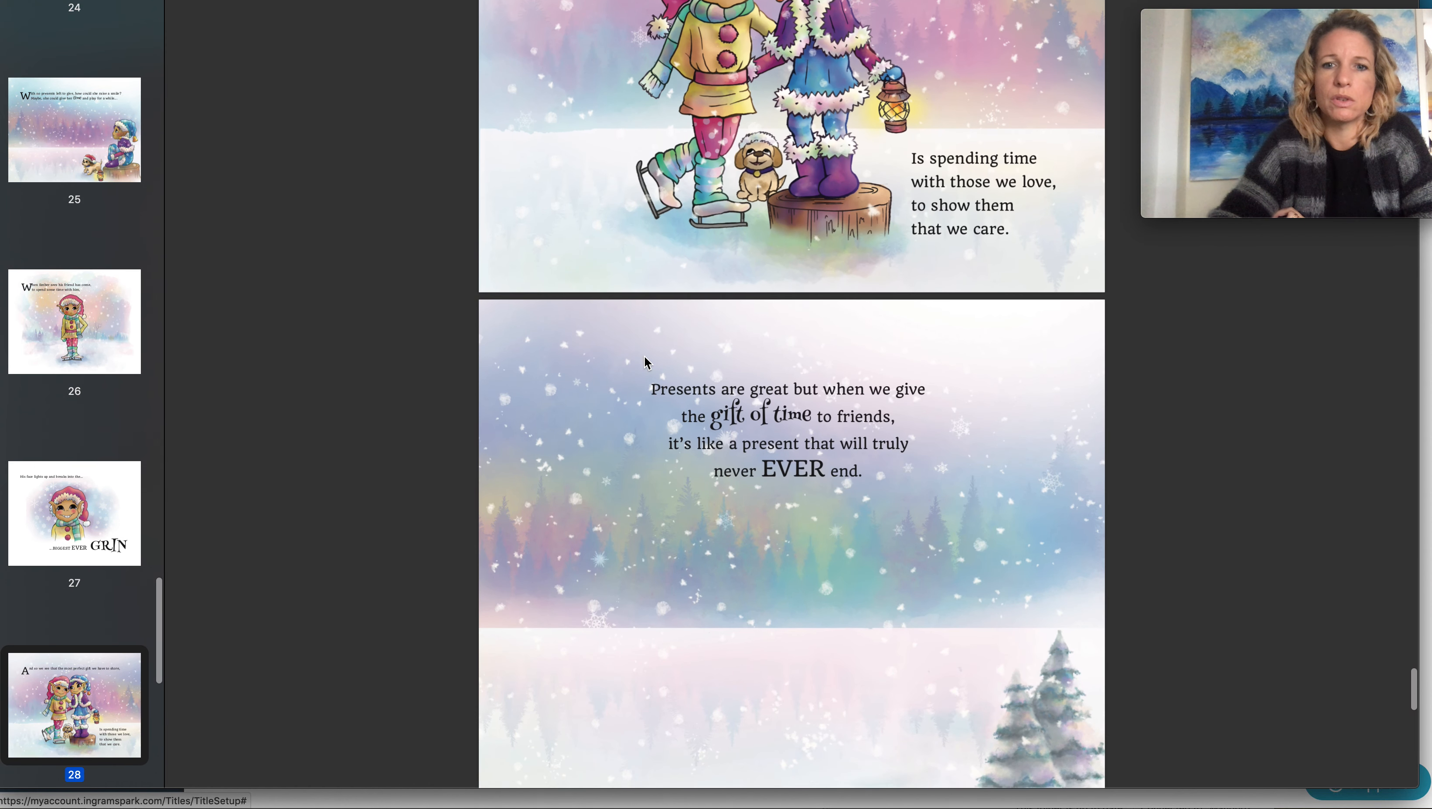
pyautogui.scroll(-8, 644, 355)
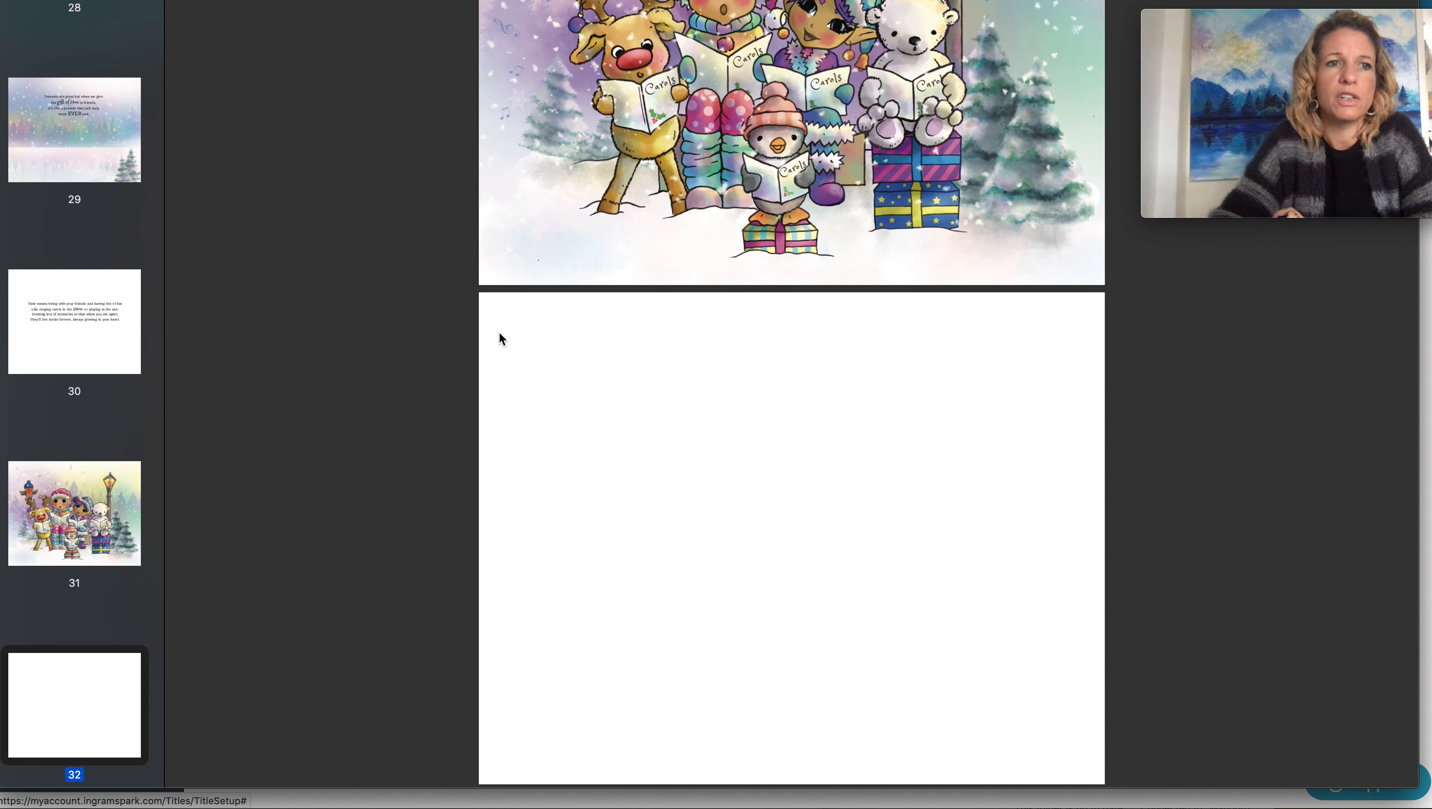
# Return to the title form in Firefox, enter 24 as the number of illustrations, and continue to step 4 of 5
pyautogui.moveTo(735, 799)
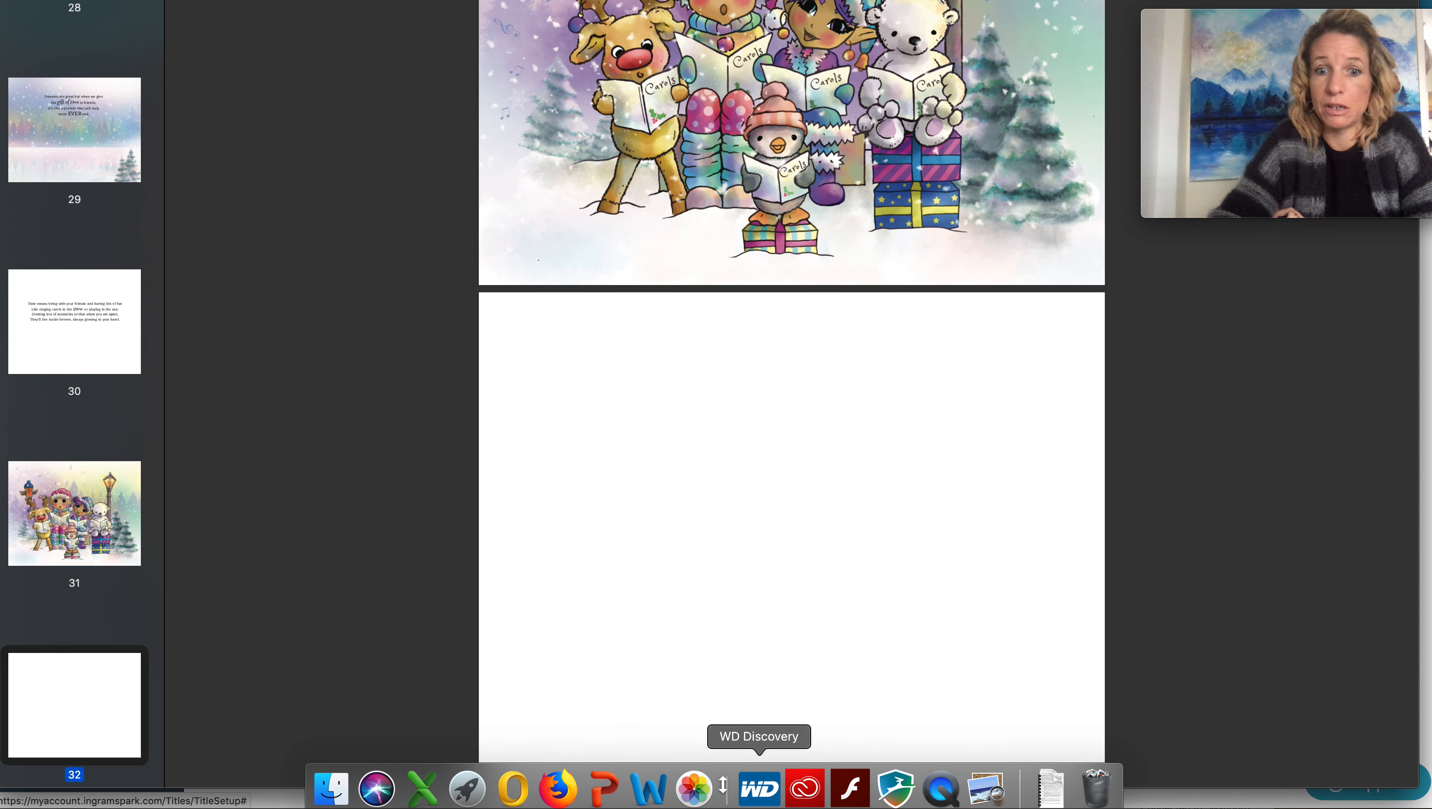
pyautogui.click(557, 788)
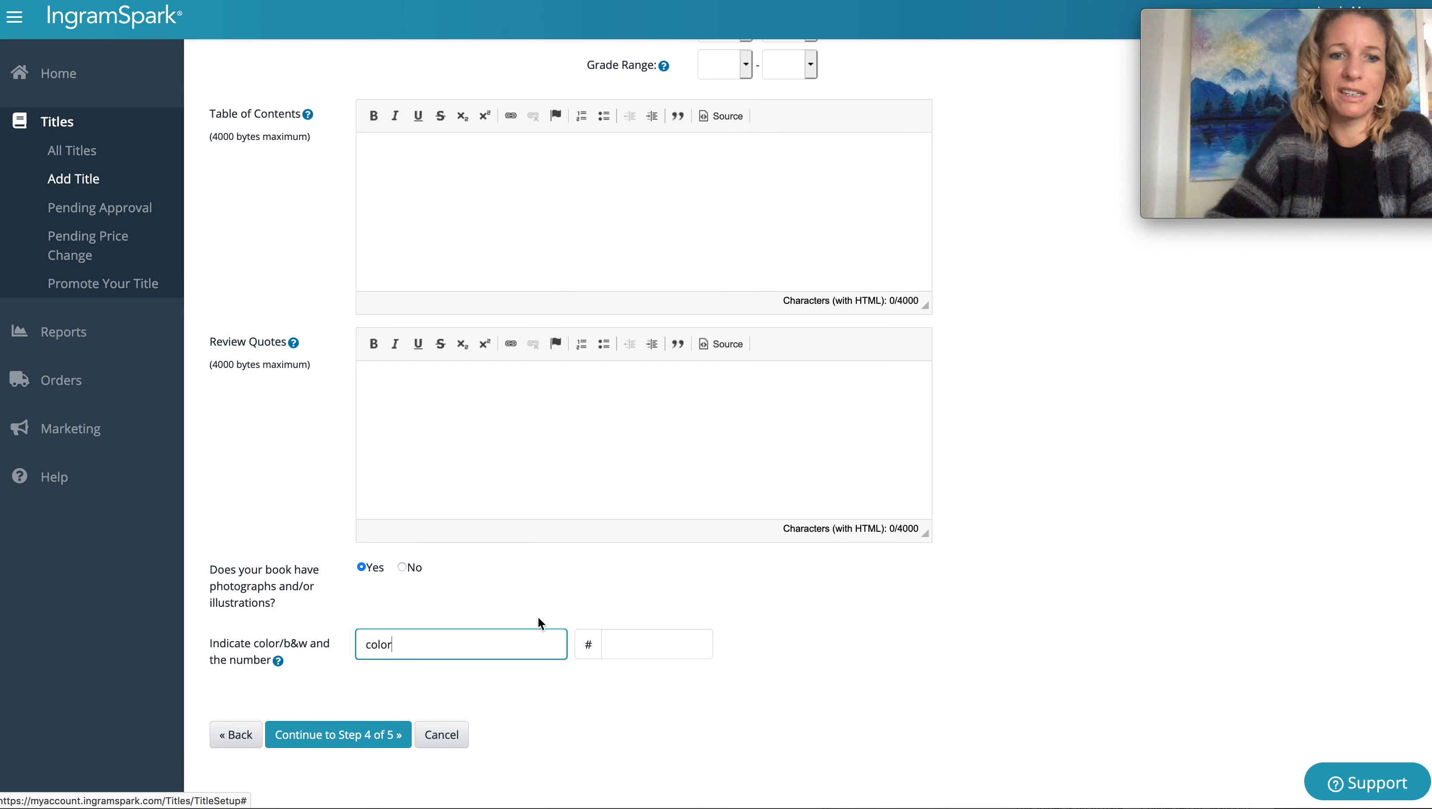
pyautogui.click(626, 643)
pyautogui.write('24')
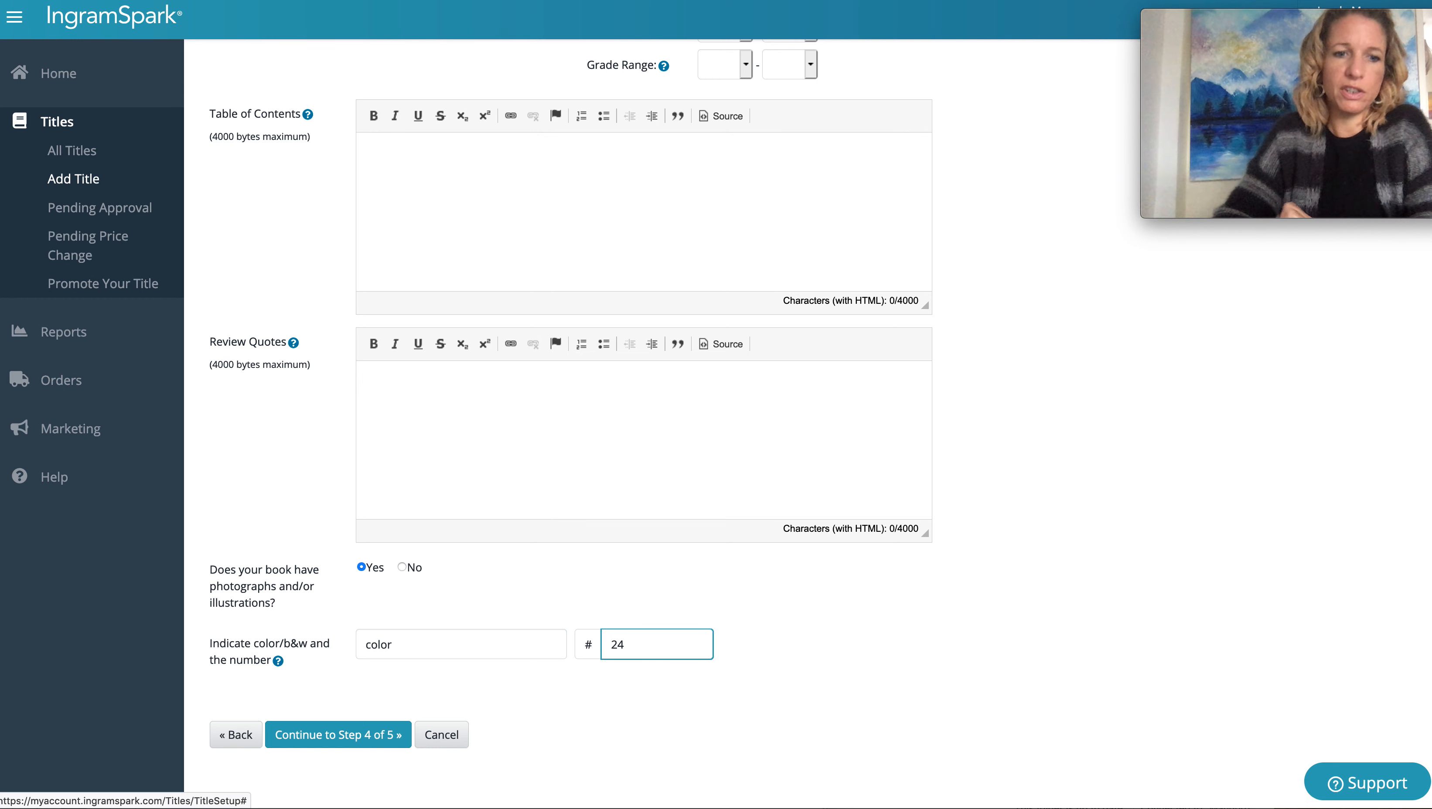
pyautogui.scroll(-2, 385, 720)
pyautogui.click(383, 673)
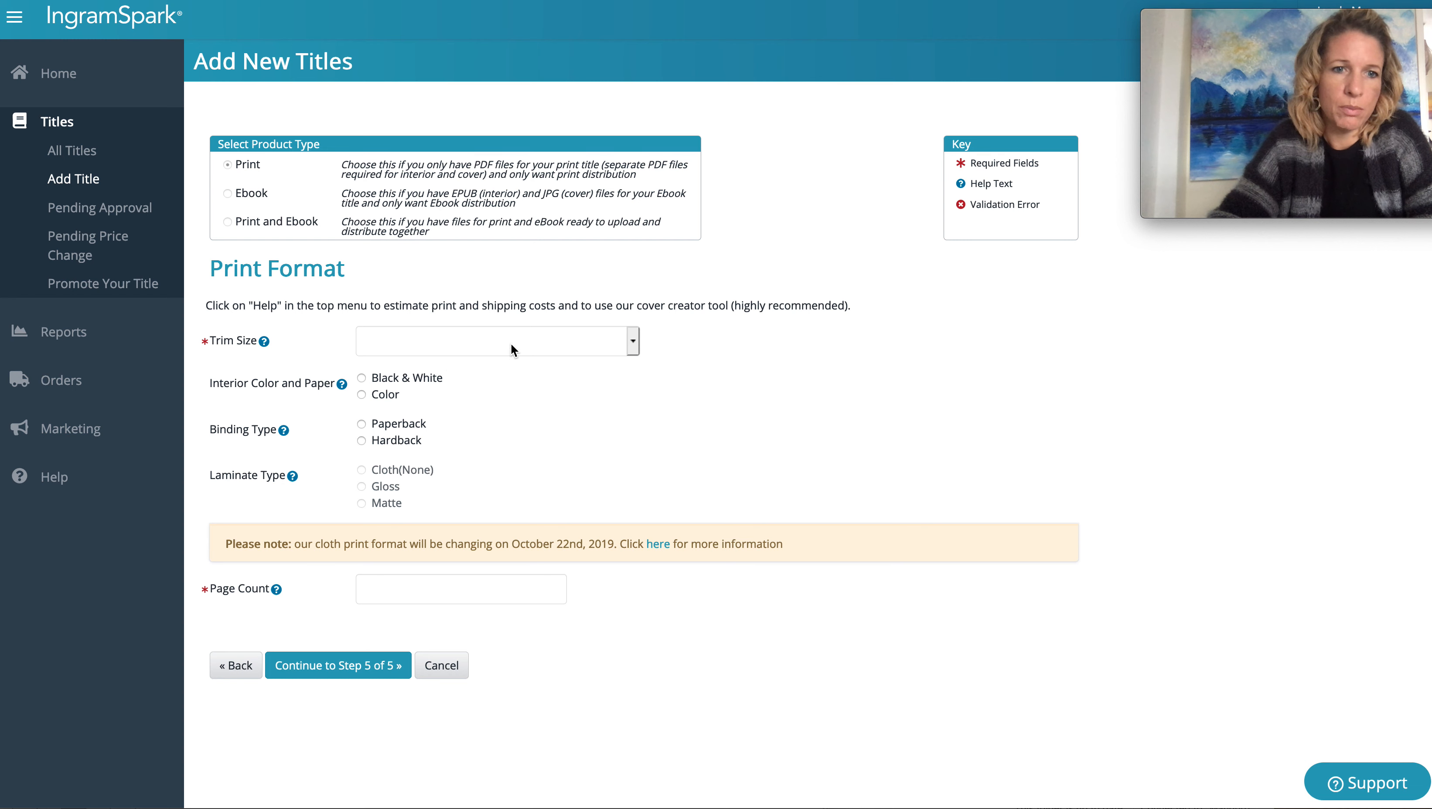
# Open ElmaElf.indd in InDesign from Finder and bring up its Document Setup to check the page size
pyautogui.moveTo(362, 804)
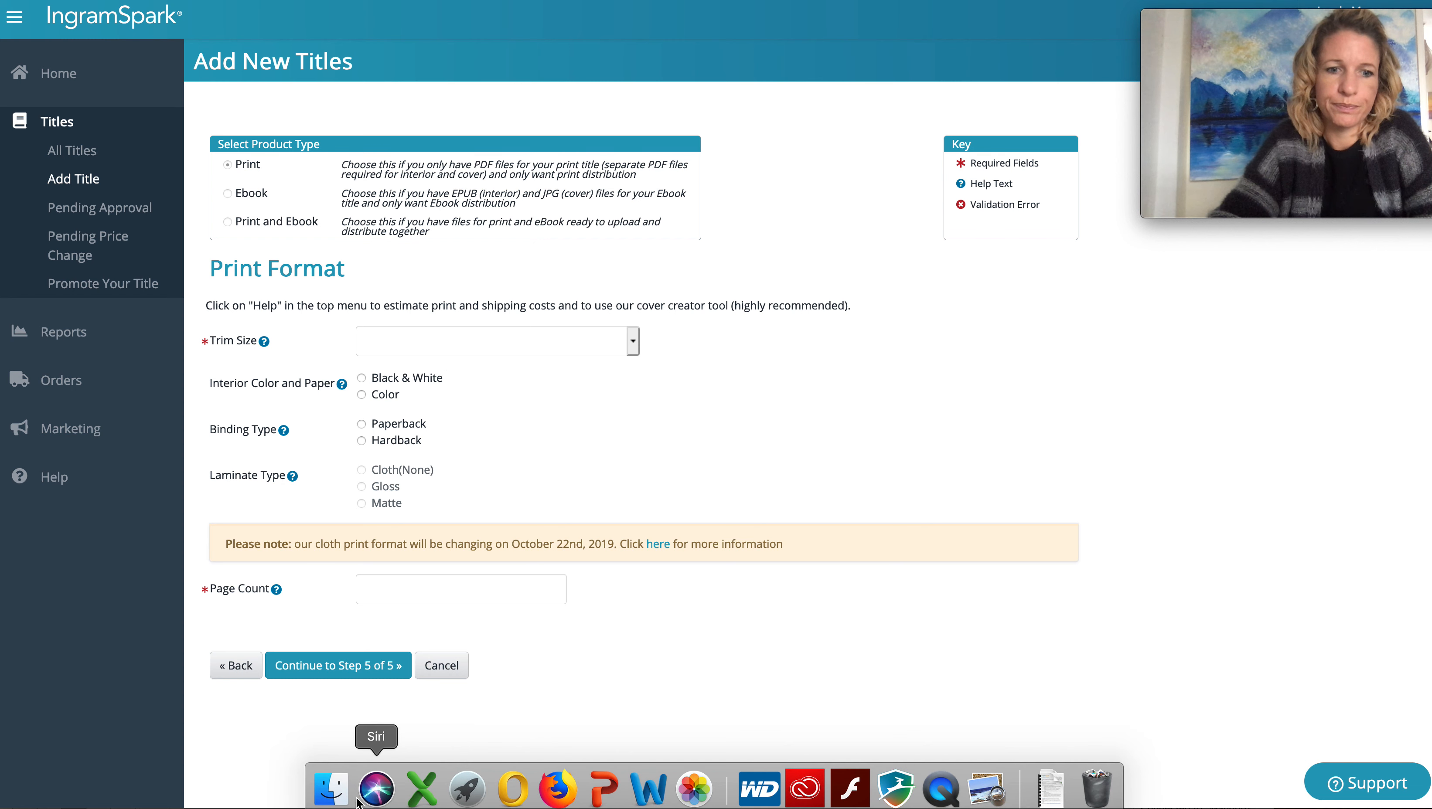
pyautogui.click(339, 799)
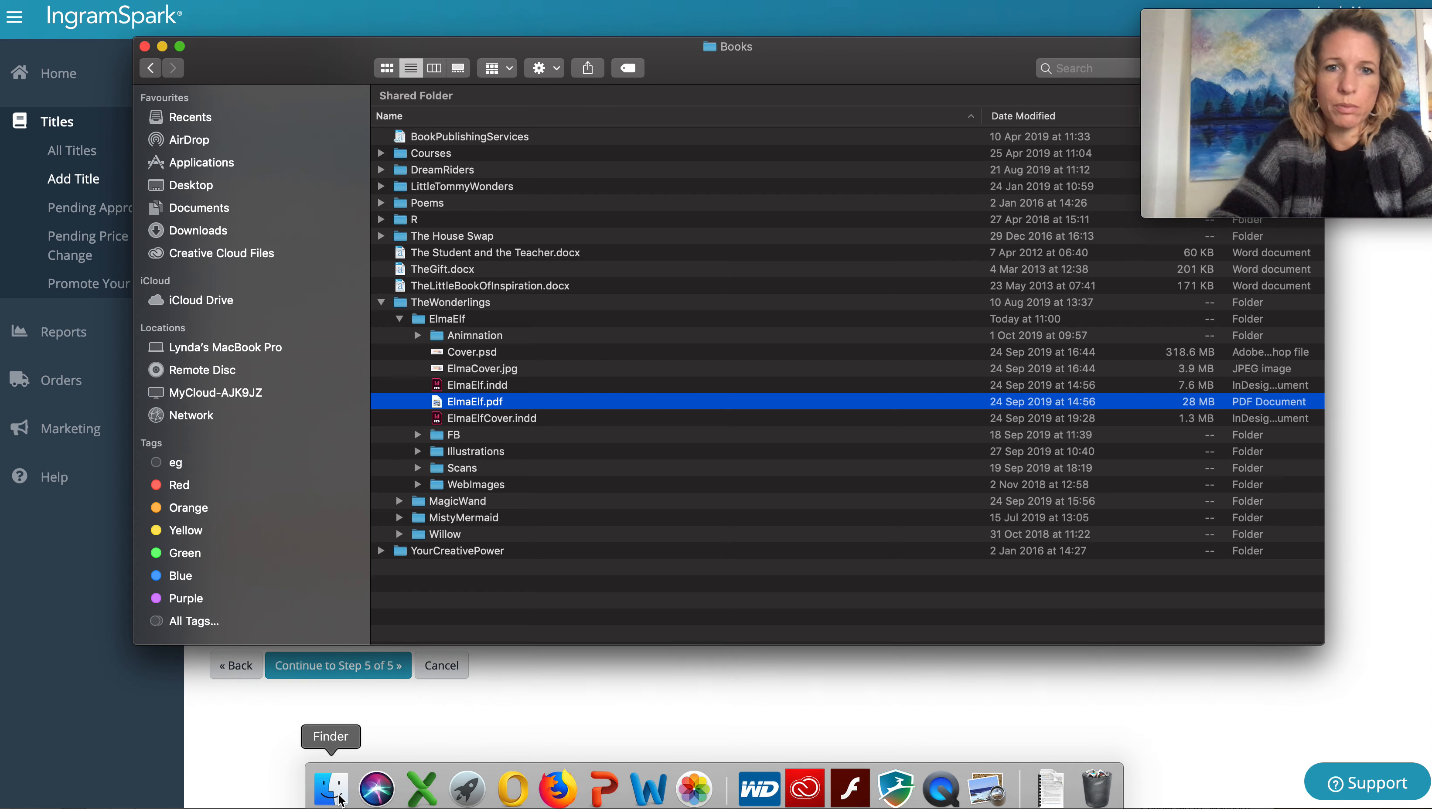
pyautogui.doubleClick(468, 383)
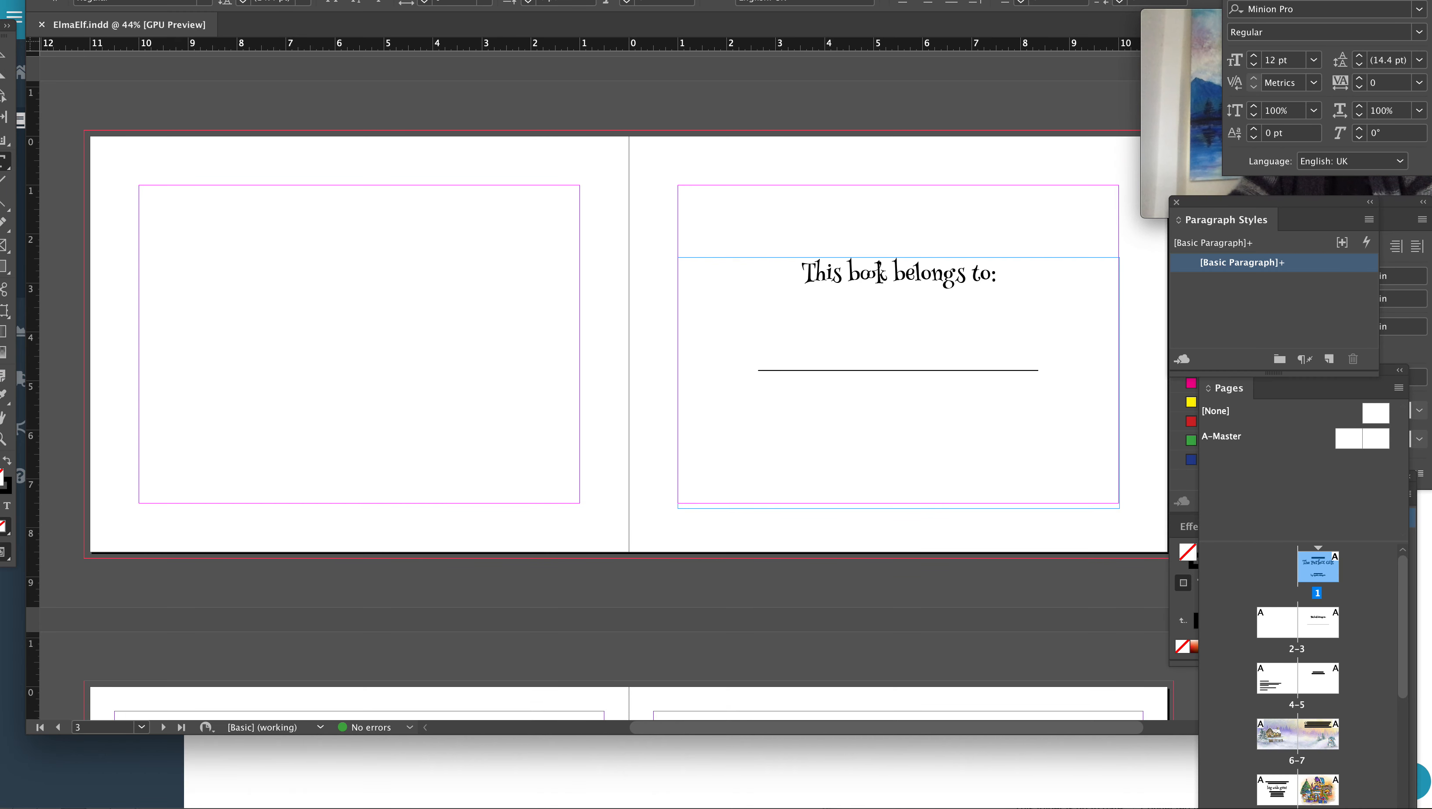
pyautogui.click(51, 0)
pyautogui.moveTo(106, 0)
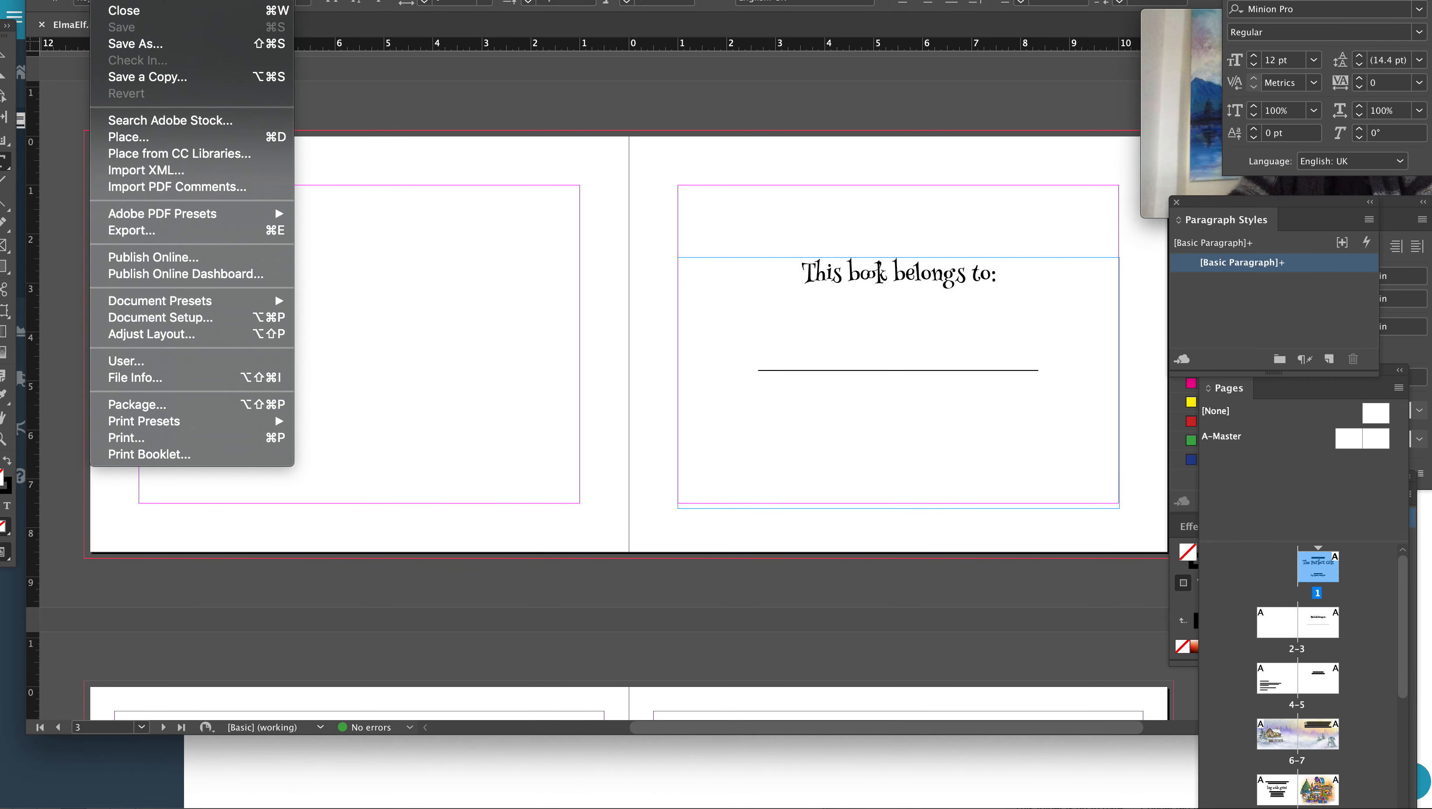
pyautogui.click(155, 317)
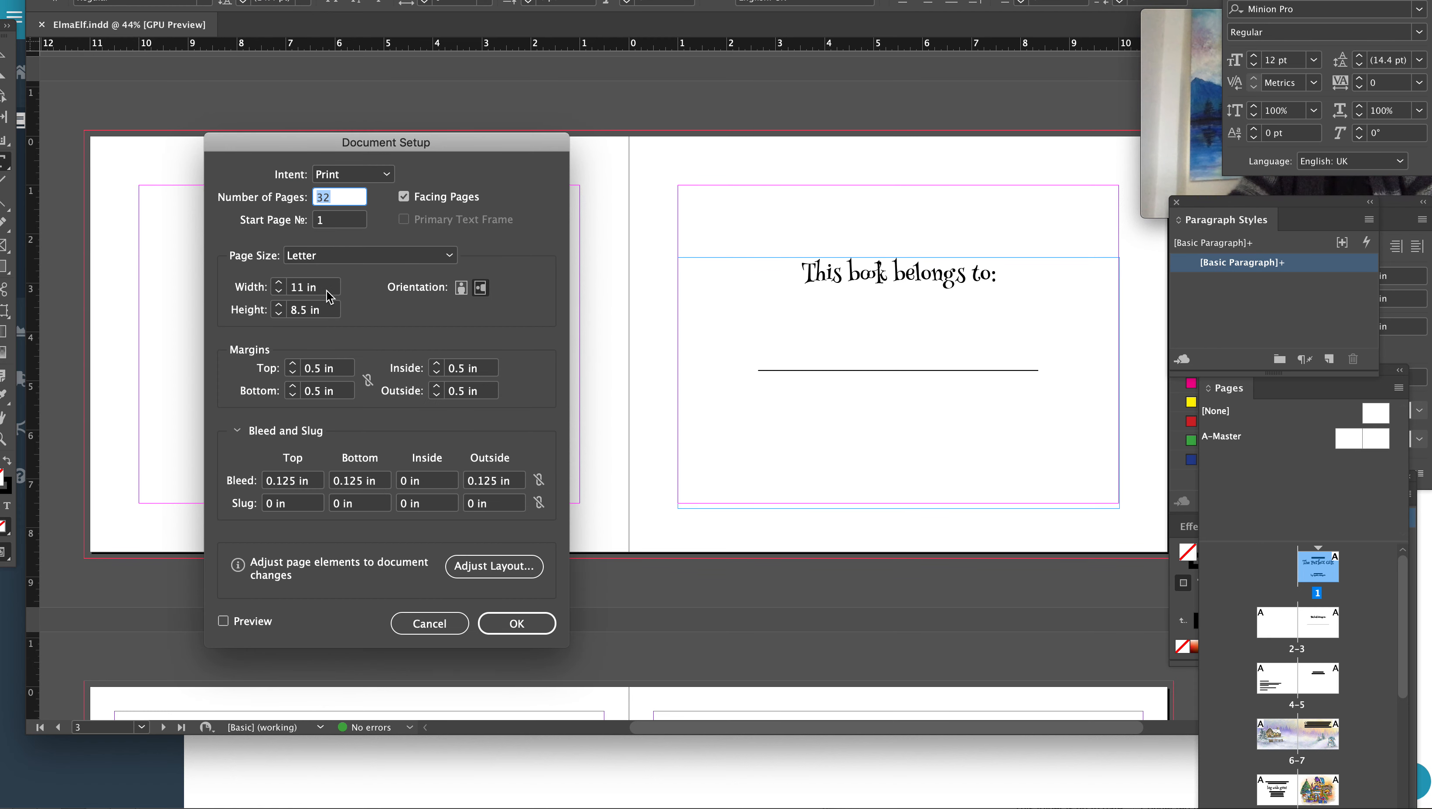
# Check the page width and height in Document Setup, return to the print format form in Firefox, and set the trim size to 11.000" x 8.500"
pyautogui.click(328, 294)
pyautogui.click(326, 316)
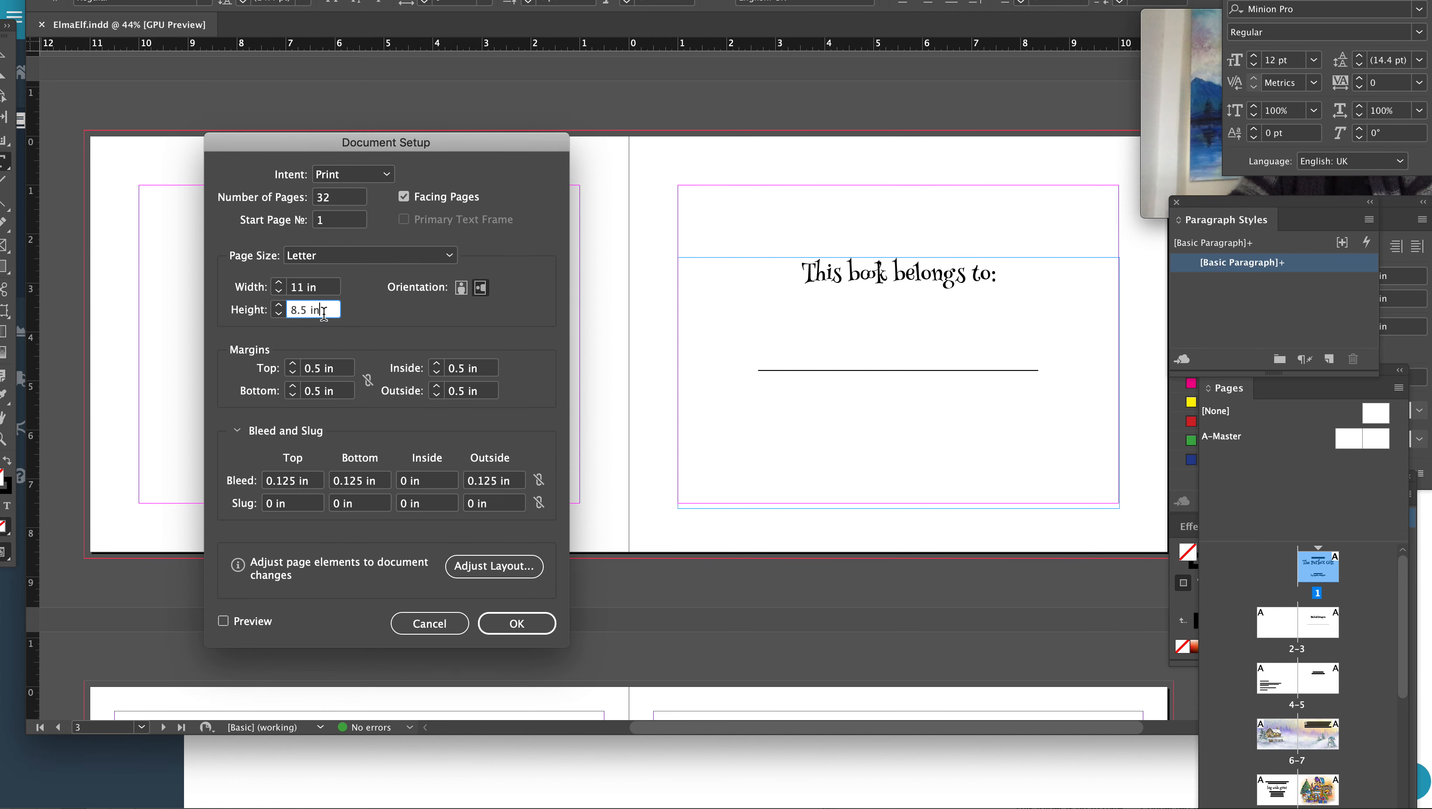
pyautogui.click(532, 796)
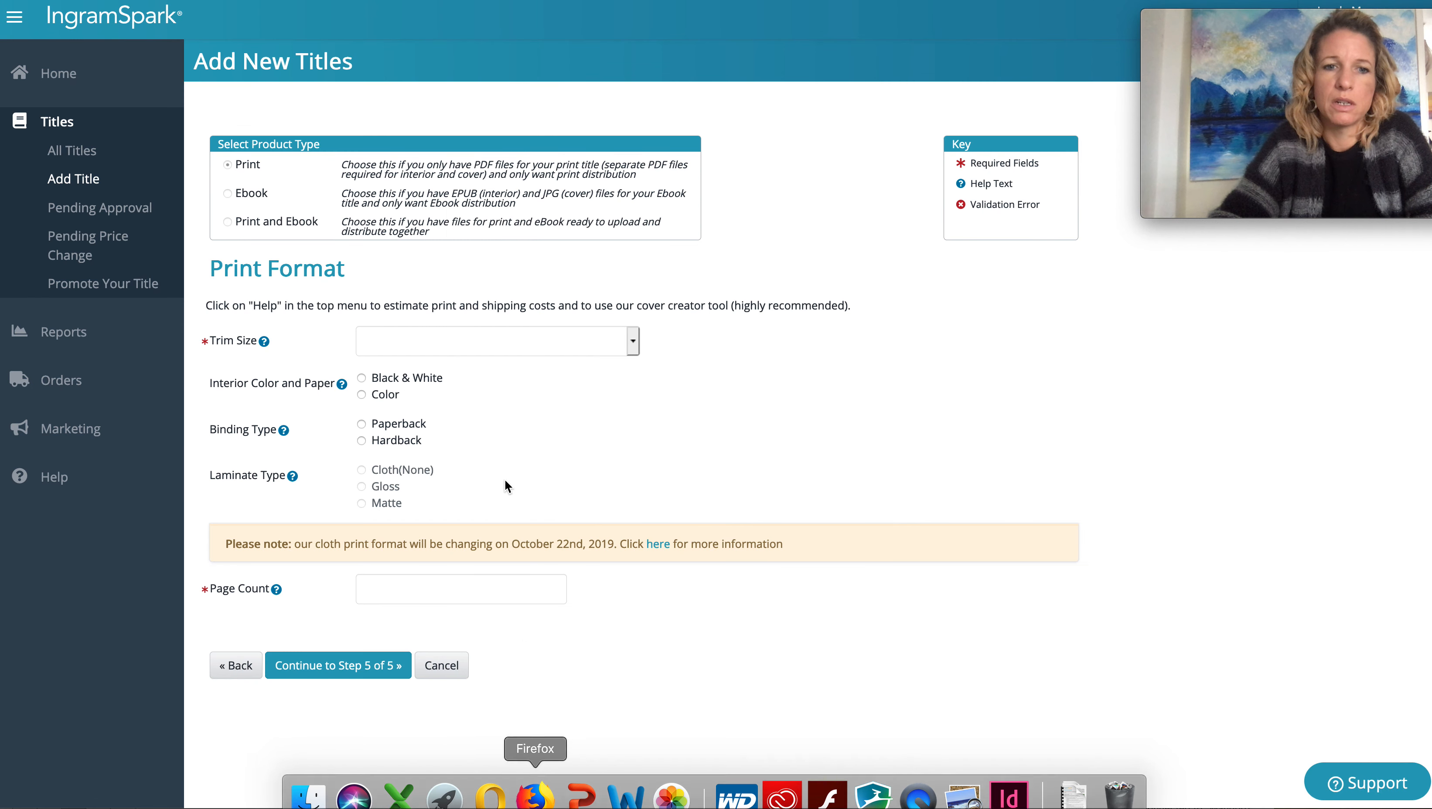
pyautogui.click(632, 341)
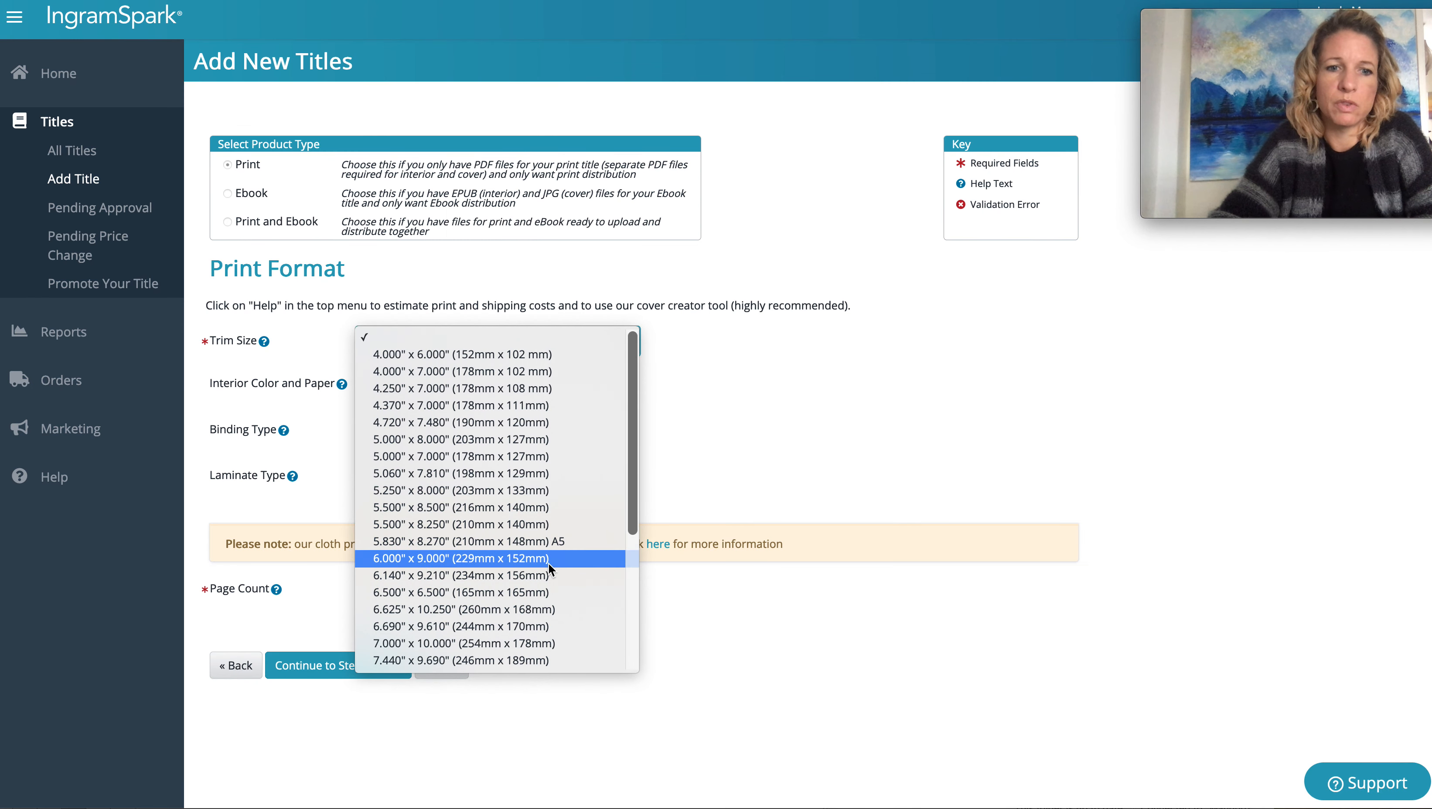
pyautogui.scroll(-5, 548, 563)
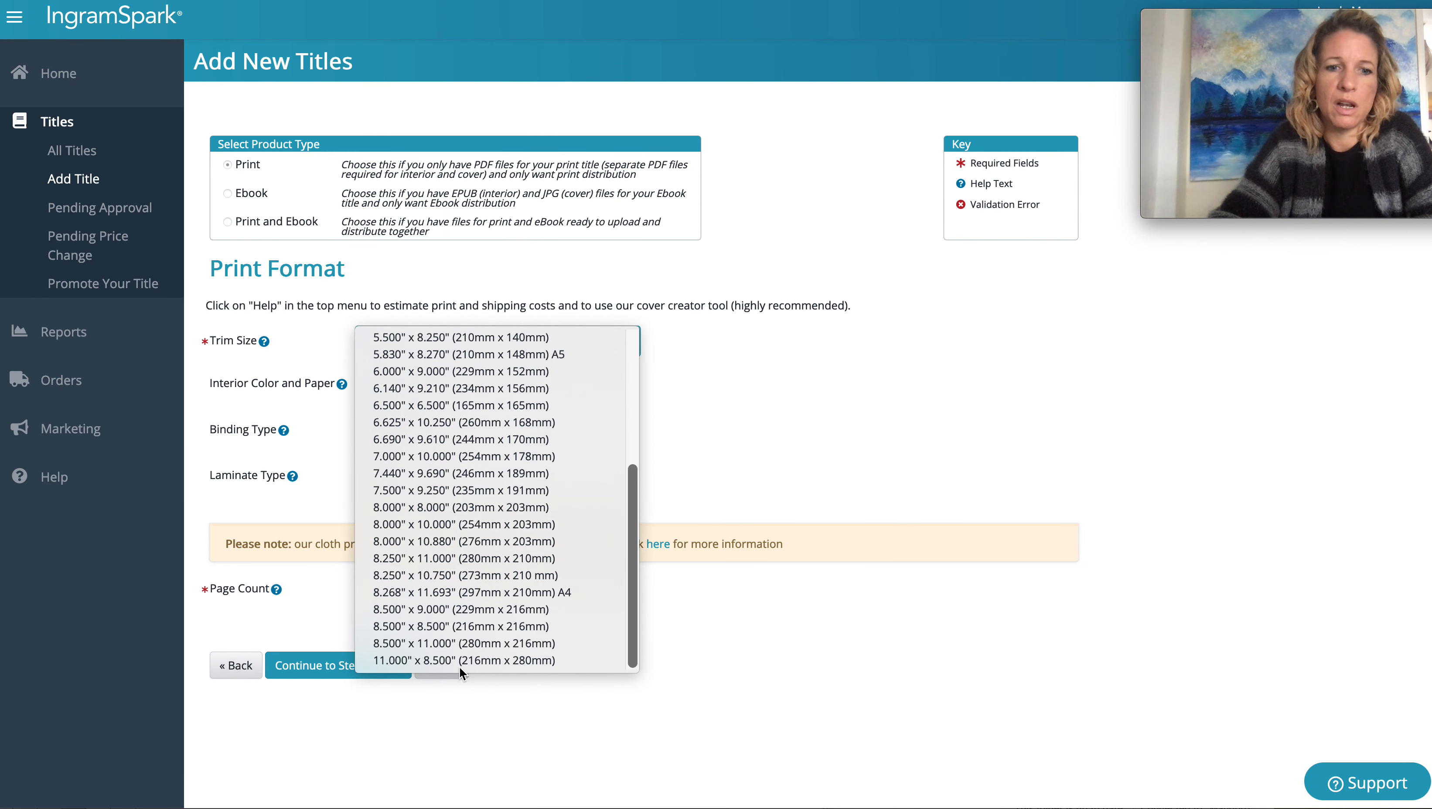
pyautogui.click(459, 662)
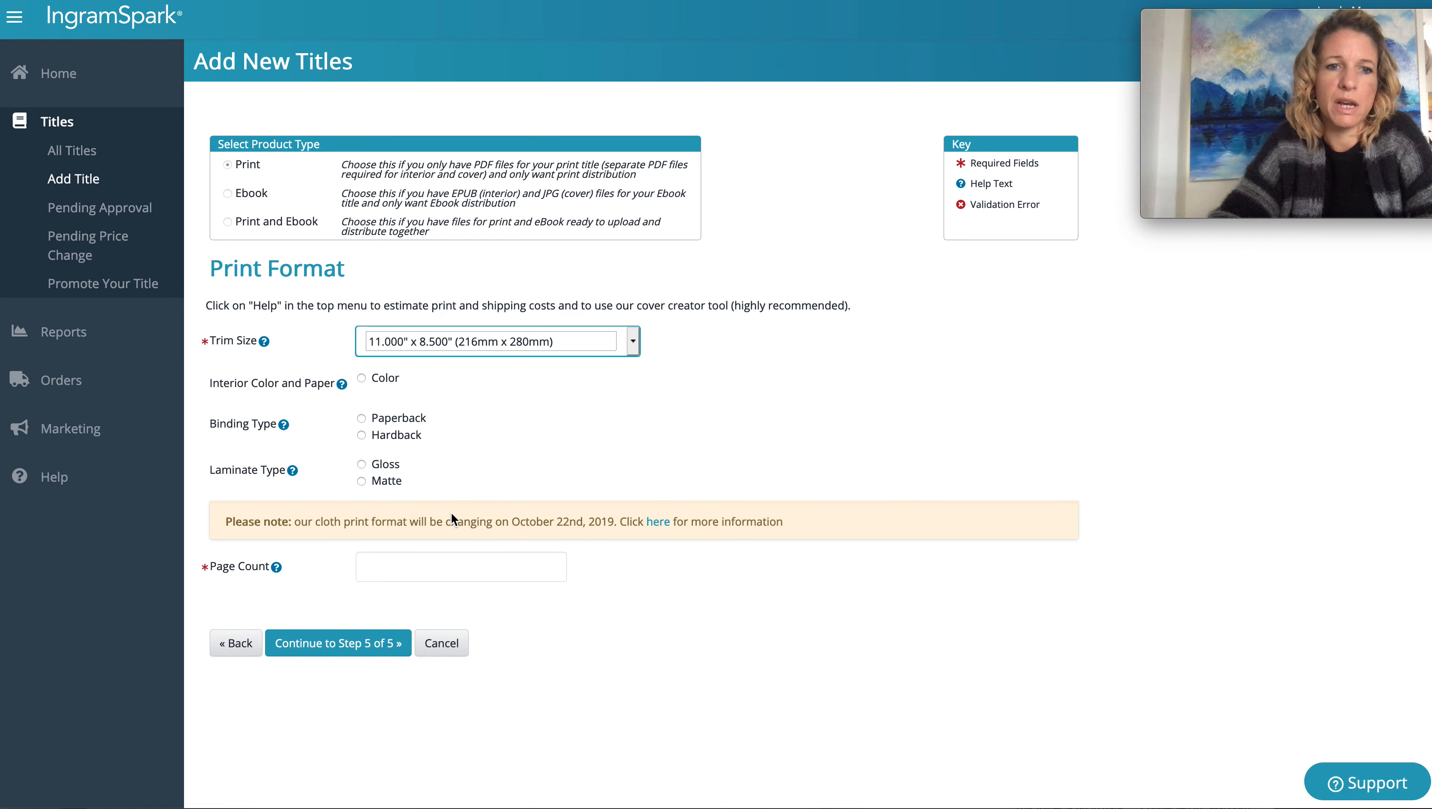
# Choose Color for the interior, Paperback with Perfect Bound for the binding, and Gloss for the laminate
pyautogui.click(364, 378)
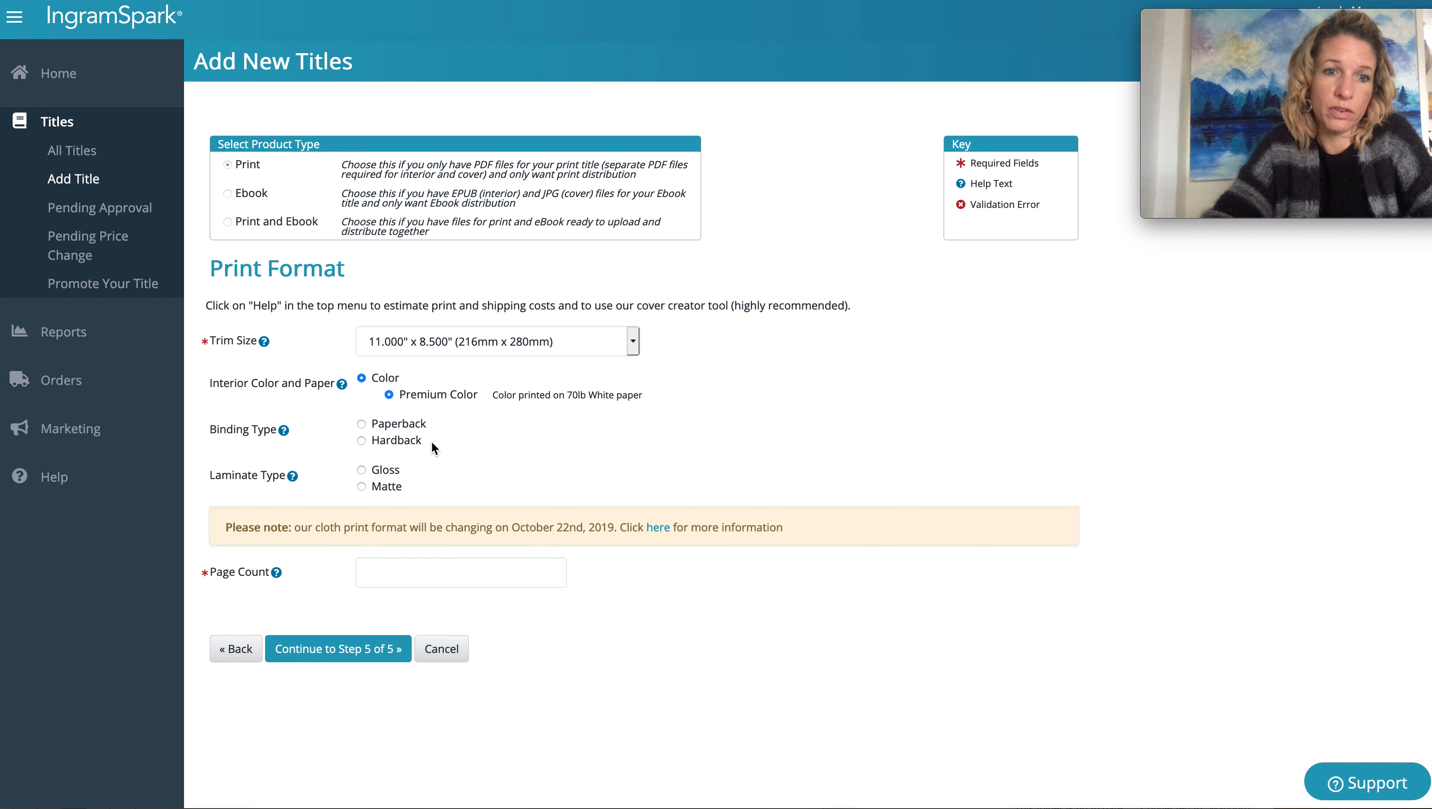
pyautogui.click(362, 423)
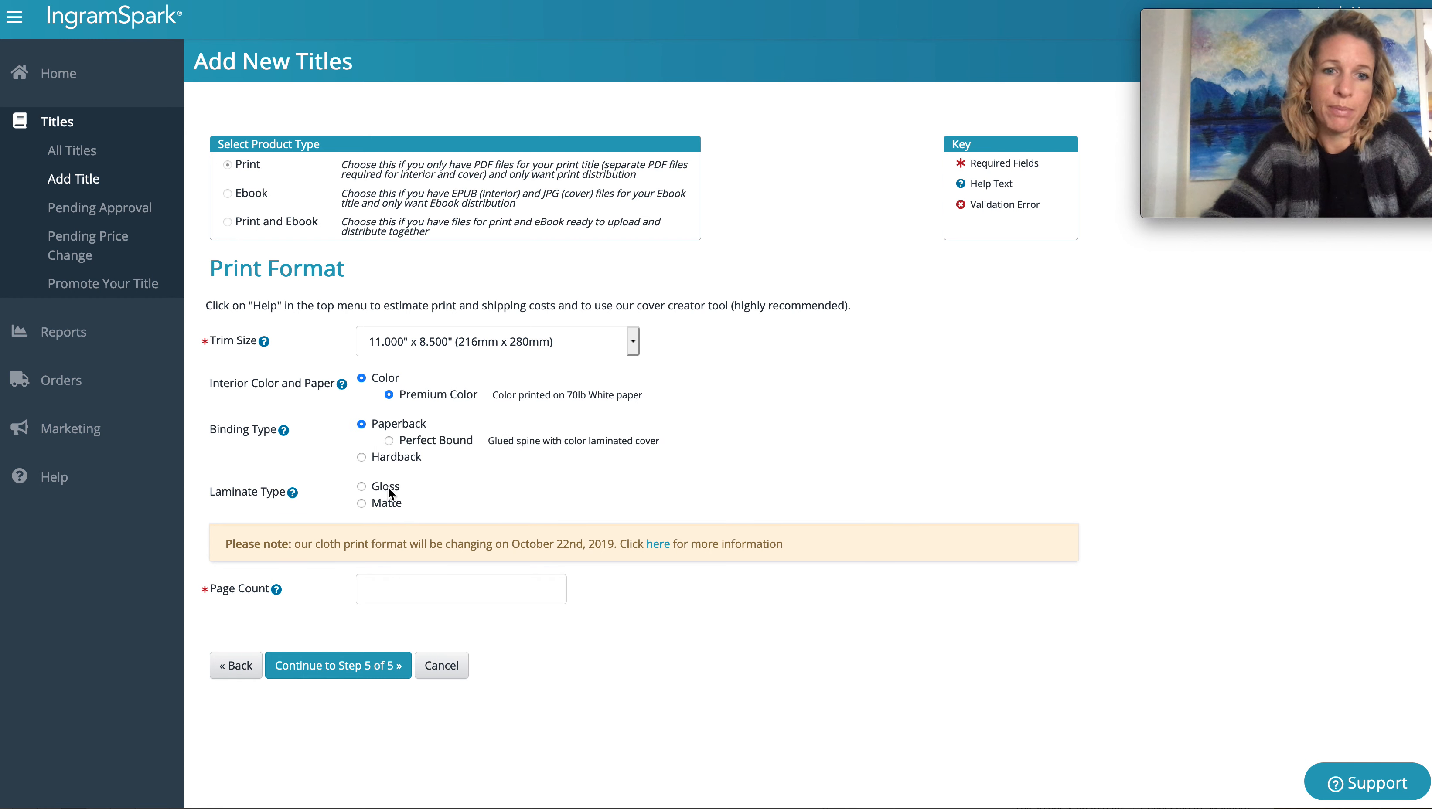
pyautogui.click(389, 440)
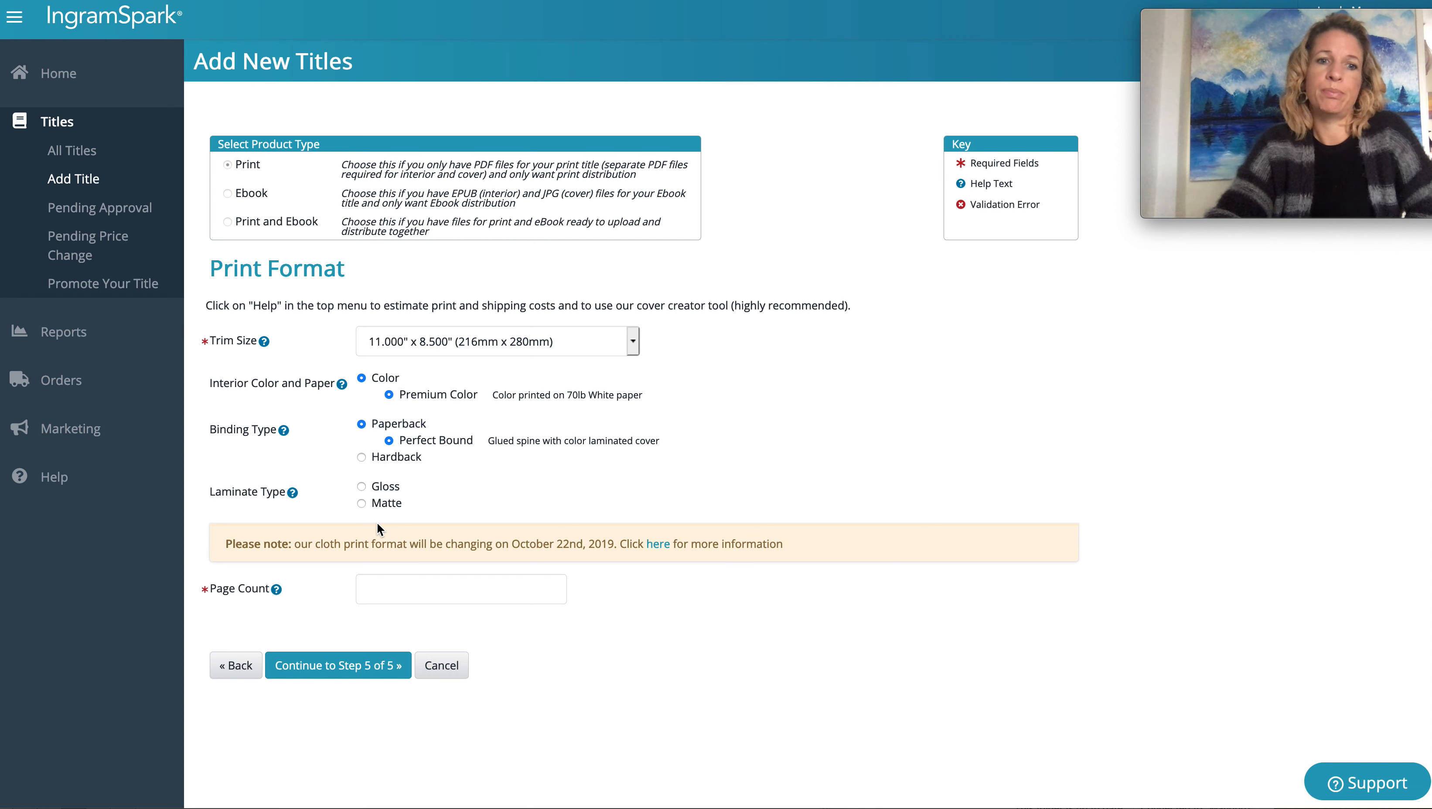
pyautogui.click(362, 486)
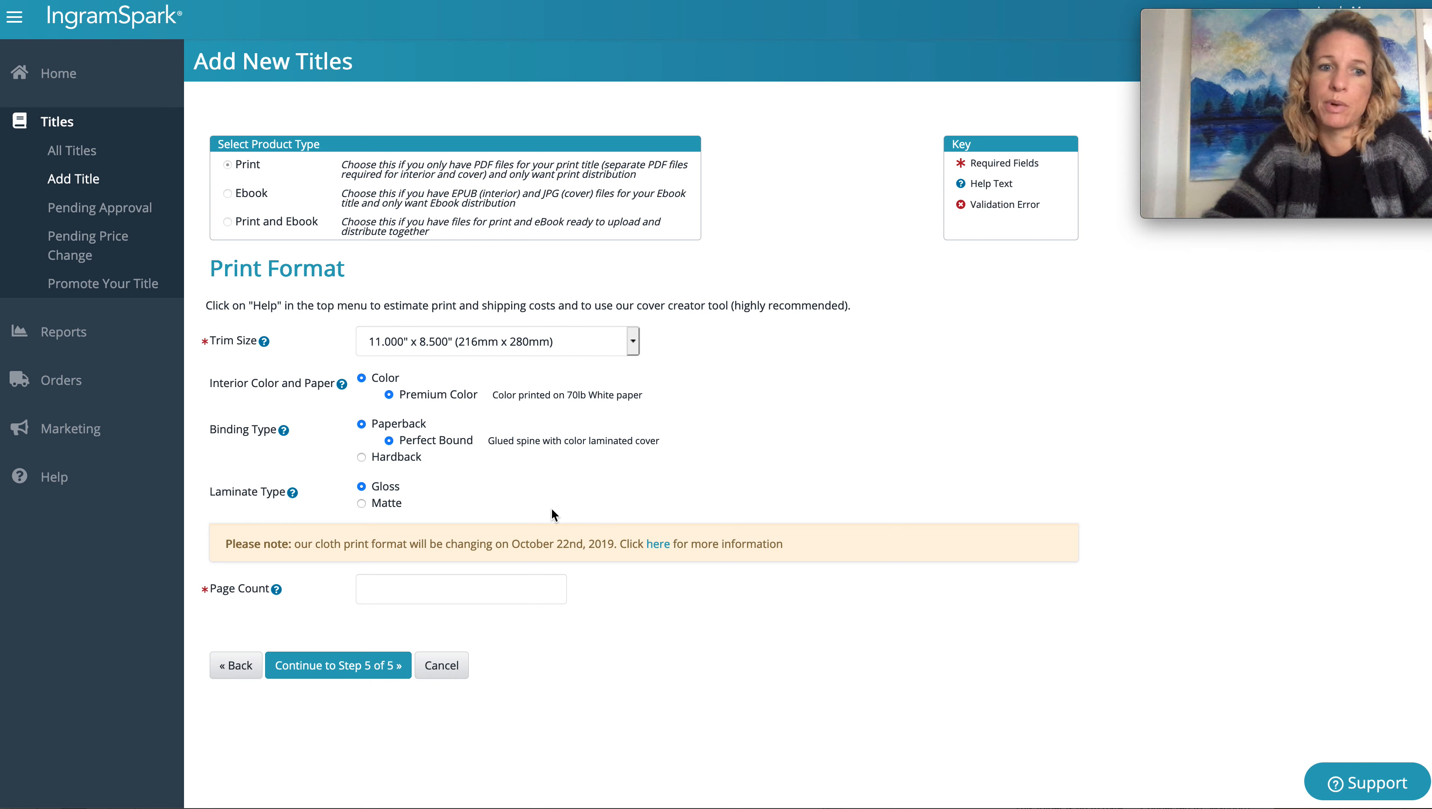
# Switch to the book PDF in Preview and check how many pages it has
pyautogui.click(621, 808)
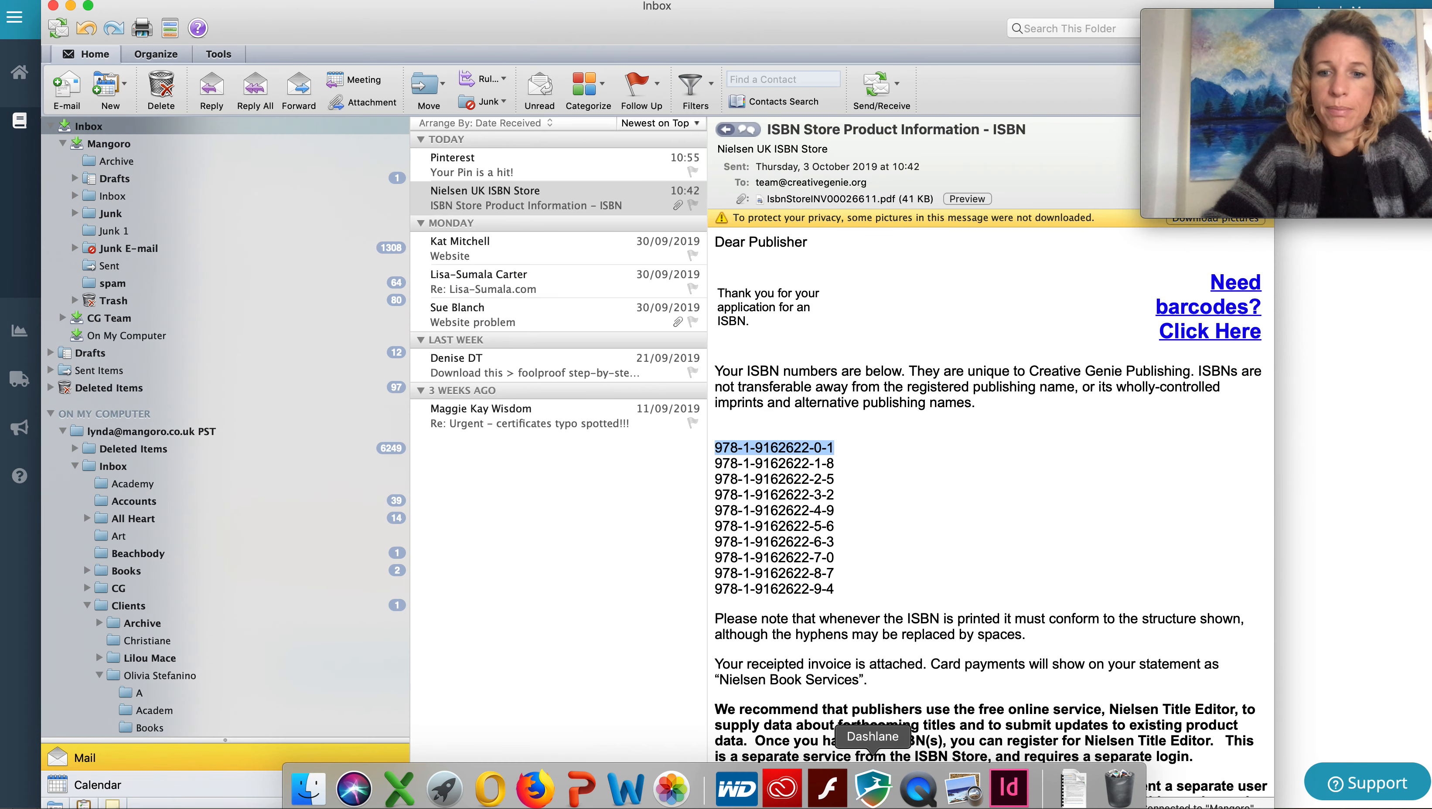
pyautogui.click(963, 789)
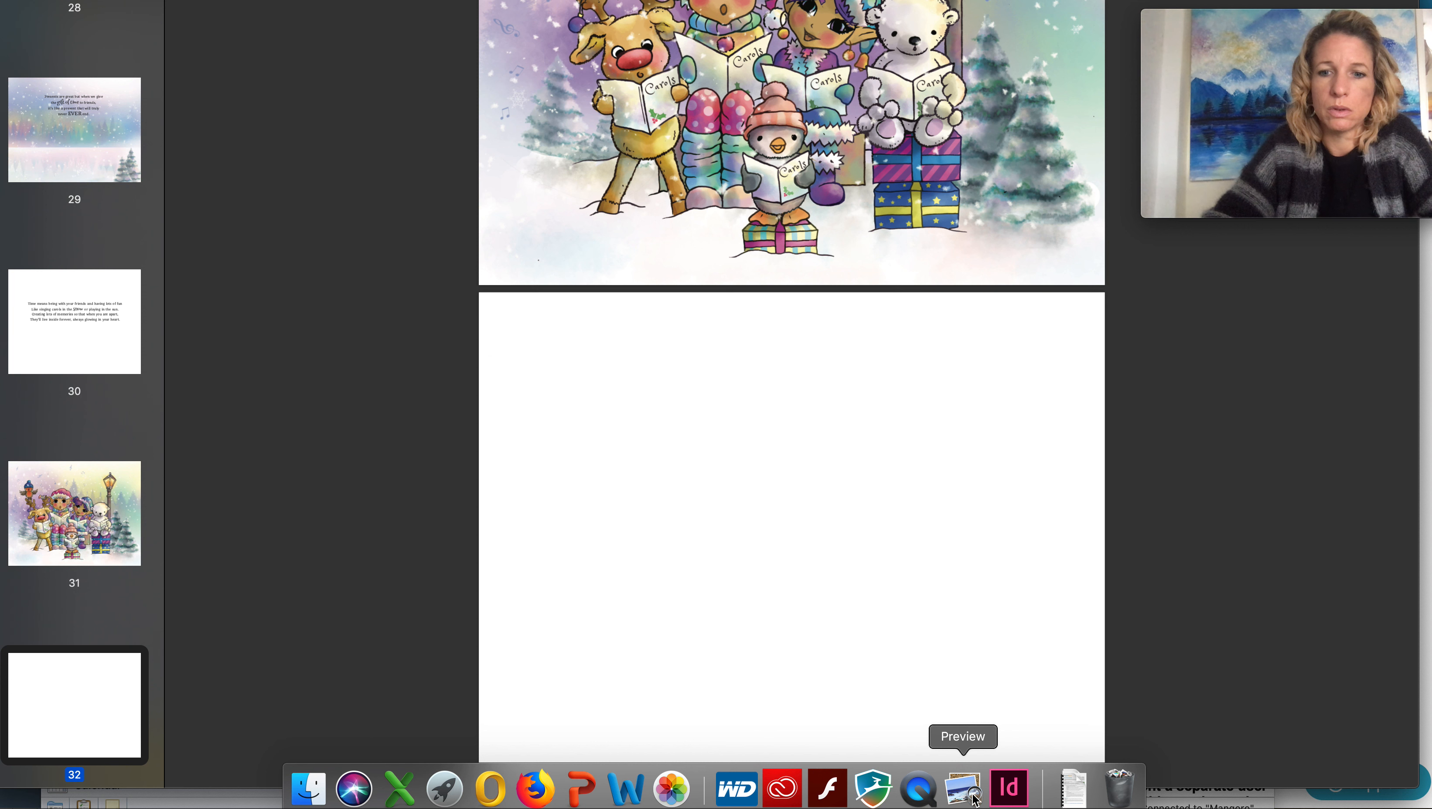
pyautogui.scroll(15, 46, 647)
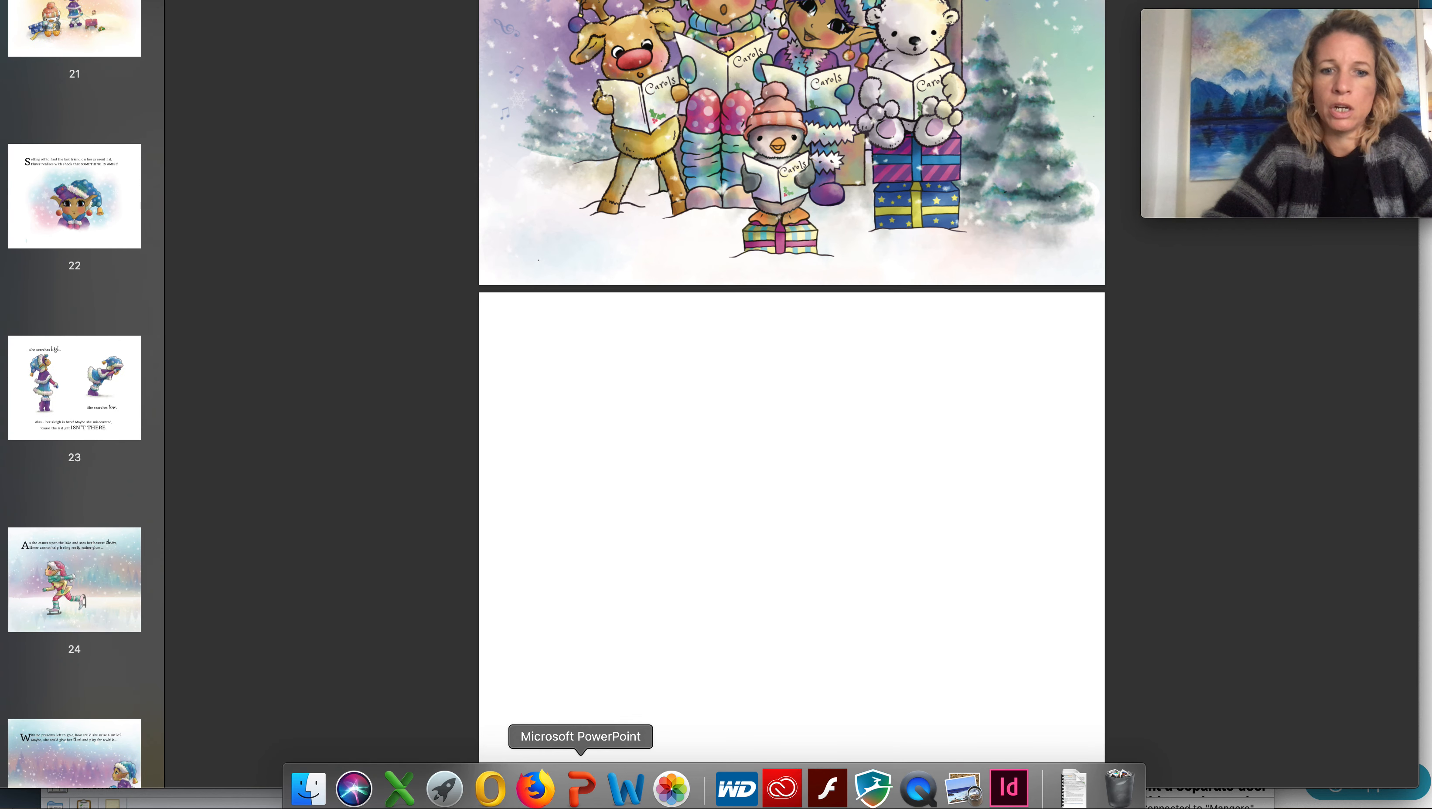
# Return to the form in Firefox, enter 32 as the page count, and continue to step 5 of 5
pyautogui.click(534, 799)
pyautogui.click(394, 594)
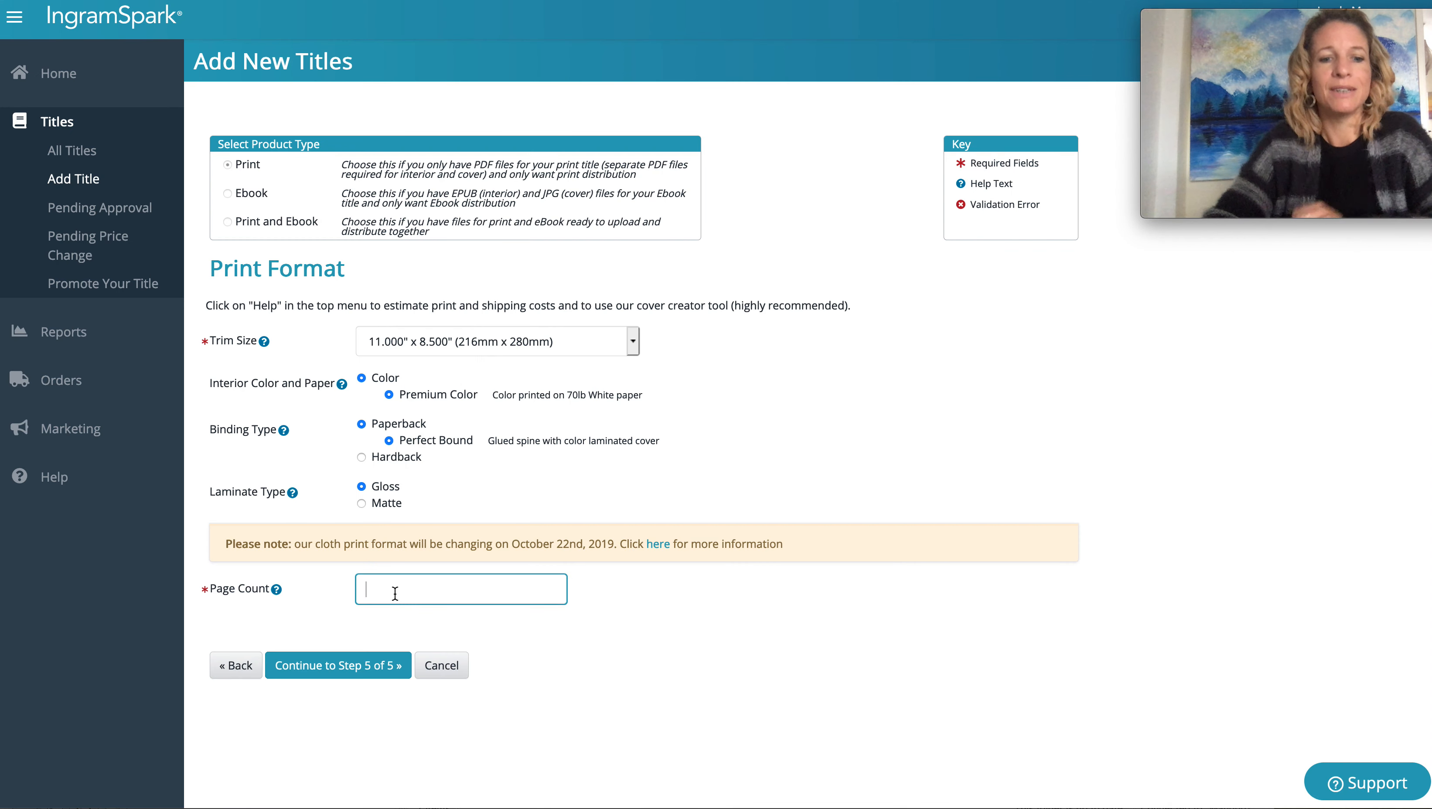
pyautogui.write('32')
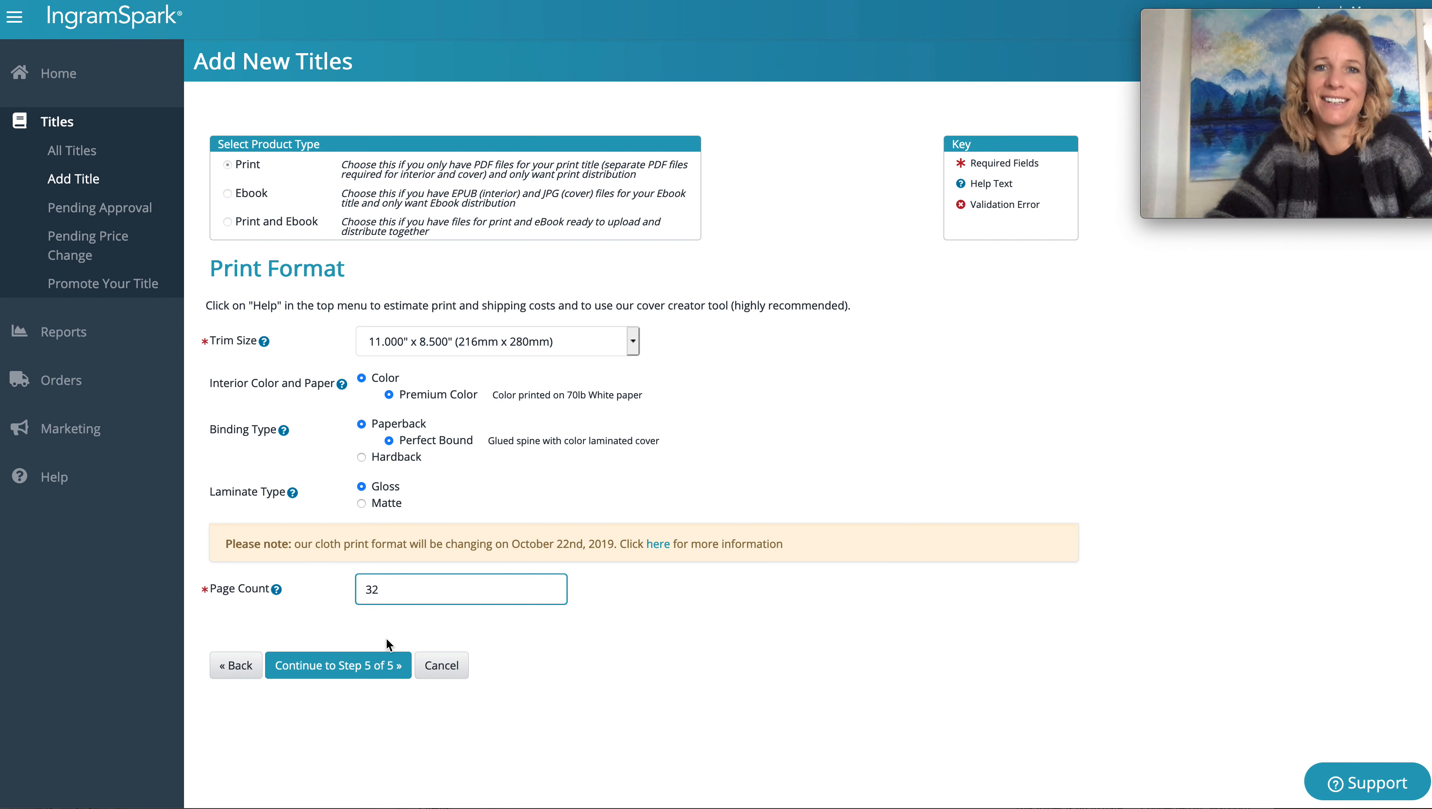
pyautogui.click(360, 669)
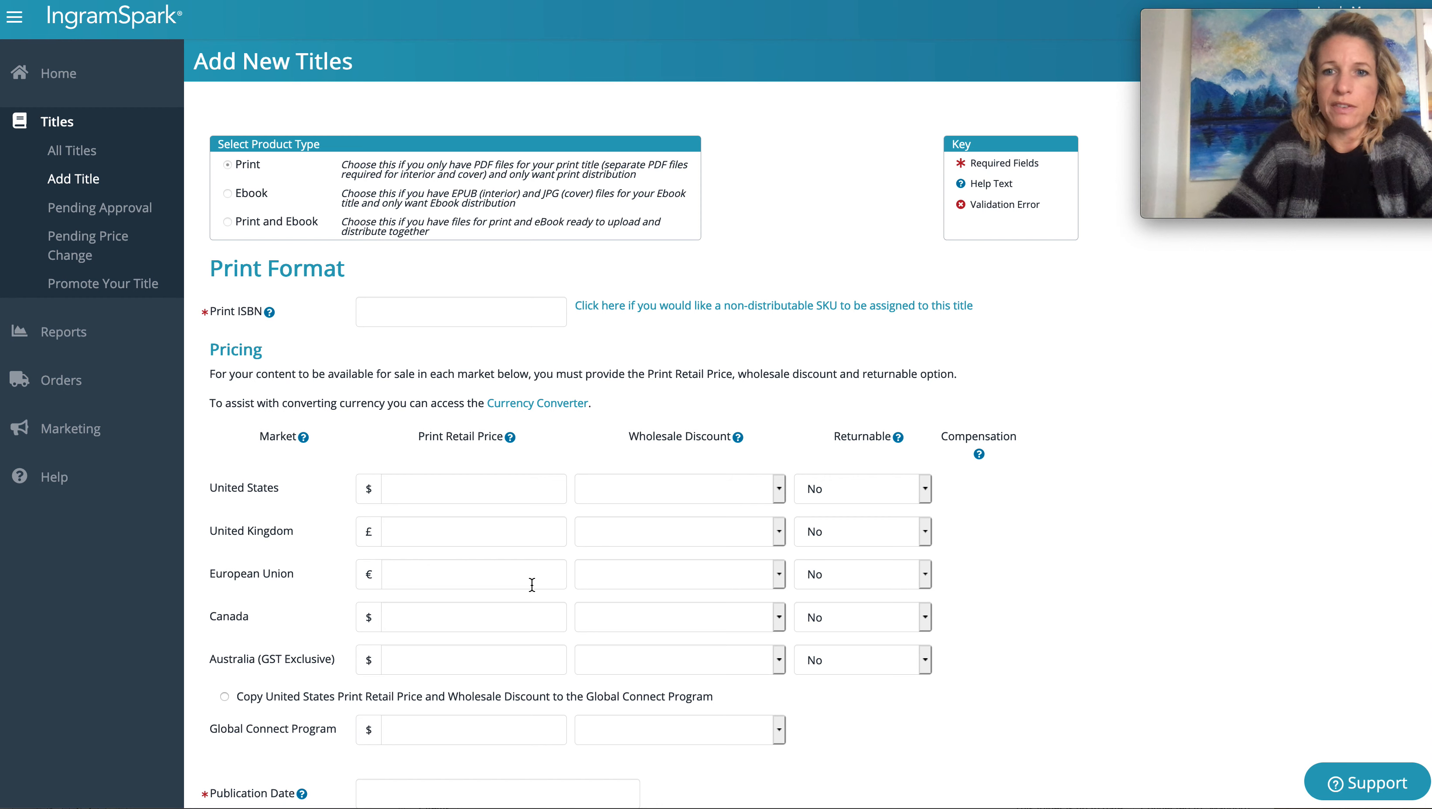
pyautogui.scroll(-5, 1092, 553)
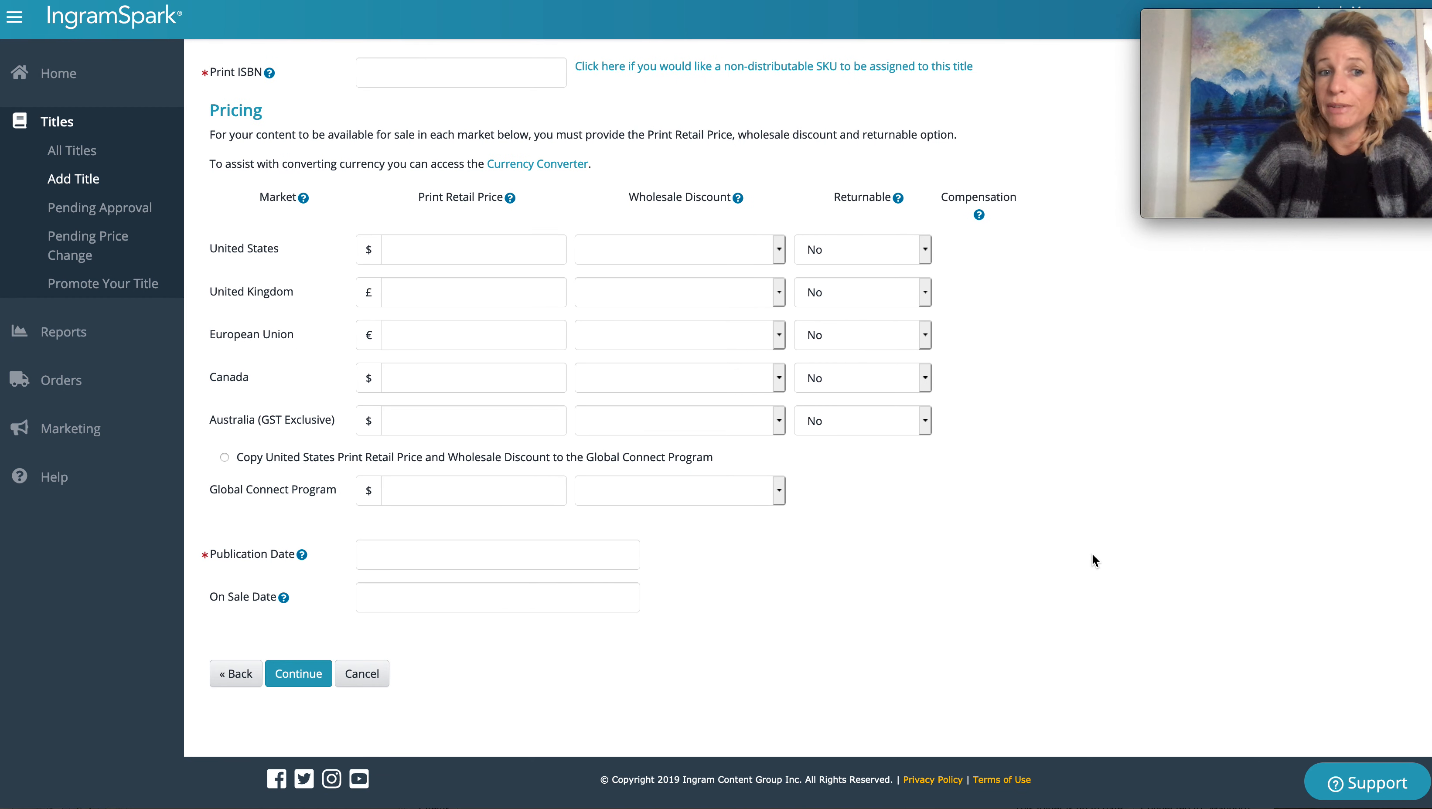
pyautogui.scroll(5, 1093, 553)
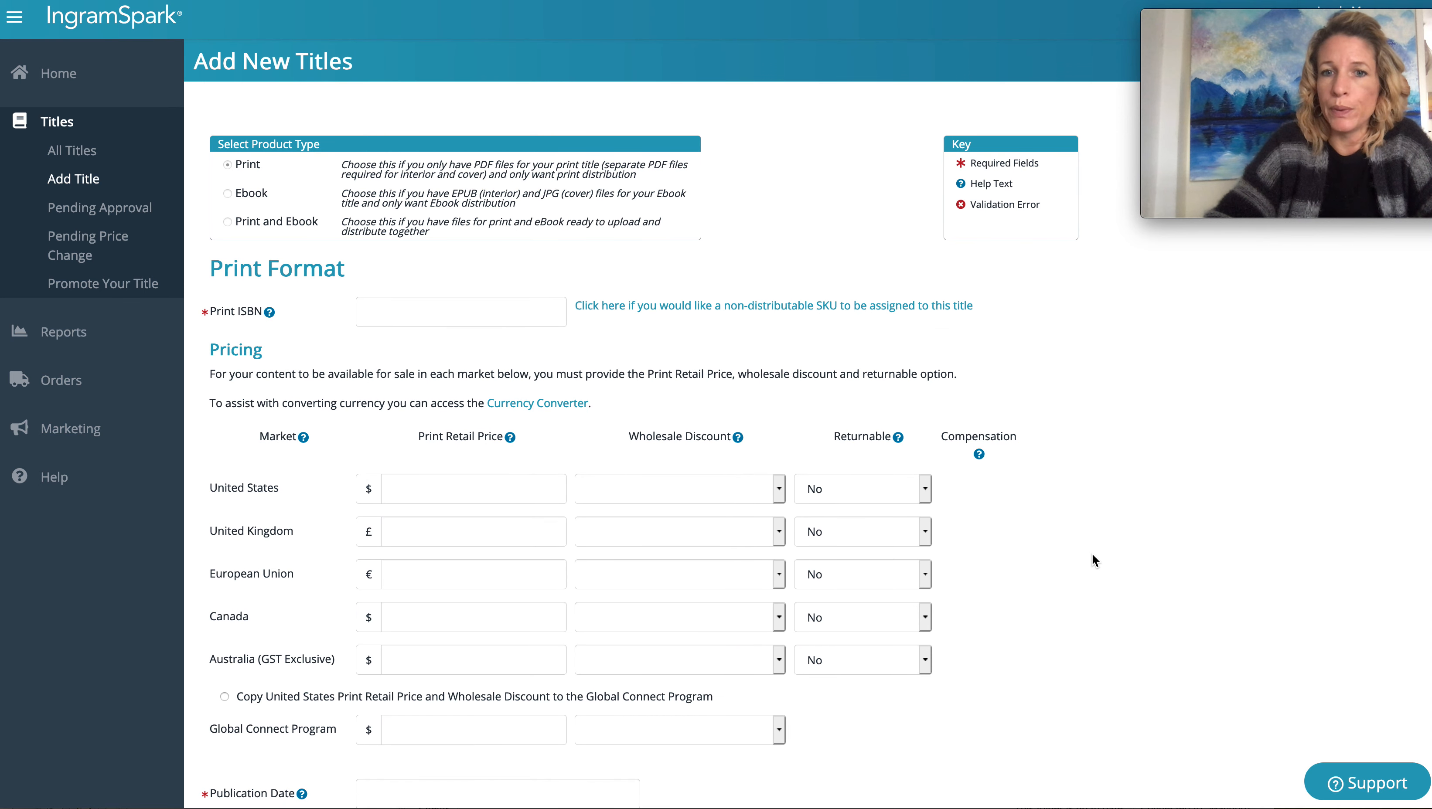
pyautogui.scroll(-2, 794, 592)
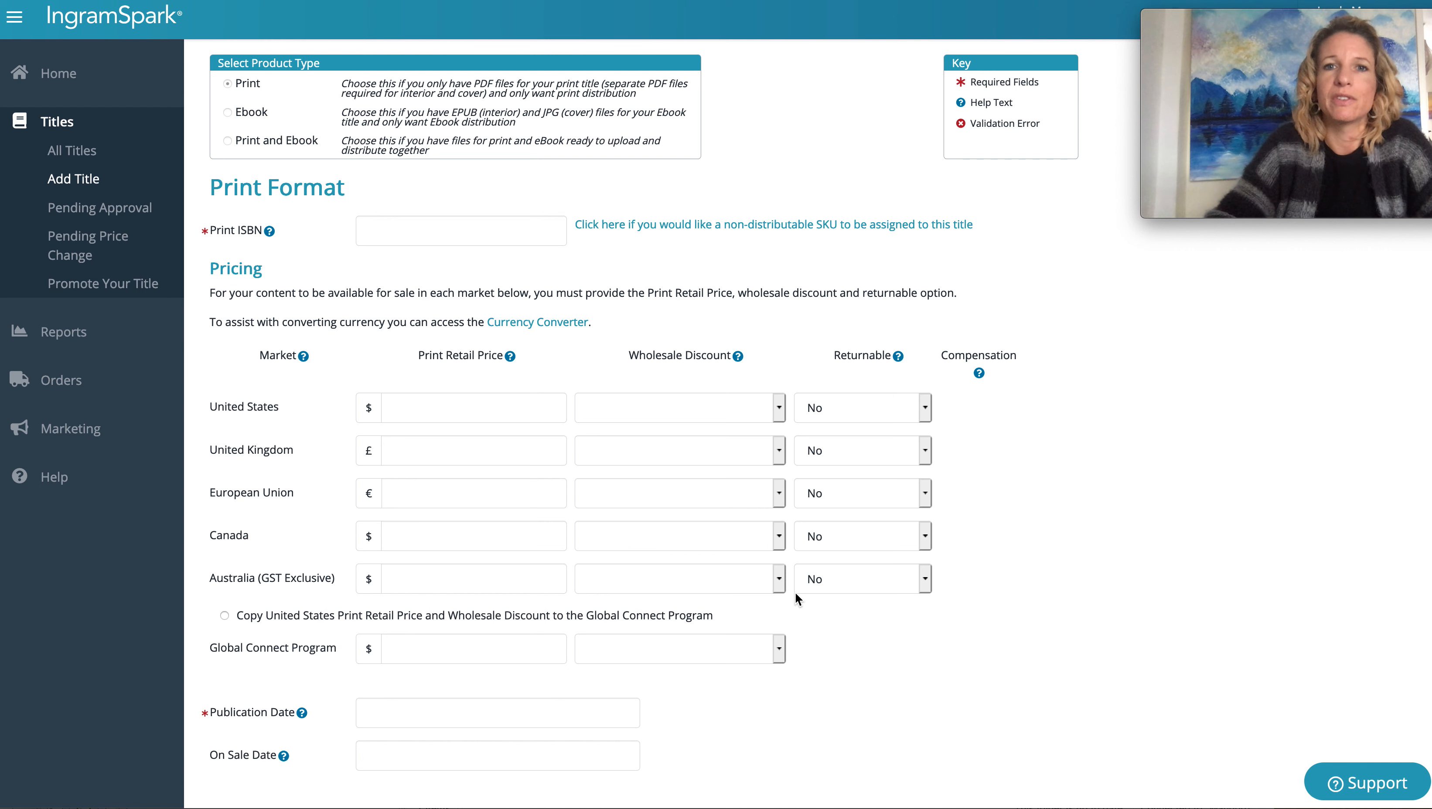
pyautogui.moveTo(864, 801)
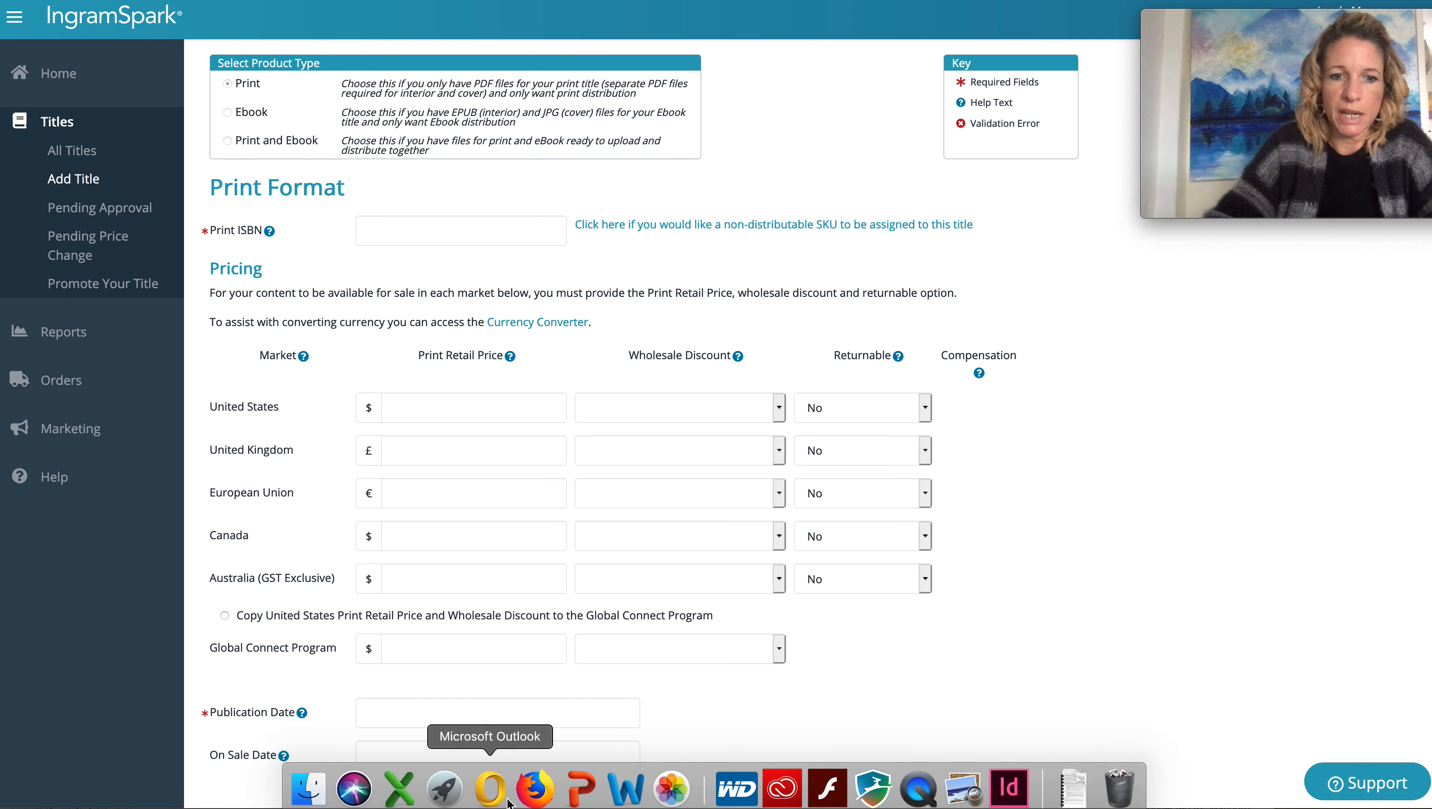
pyautogui.click(636, 786)
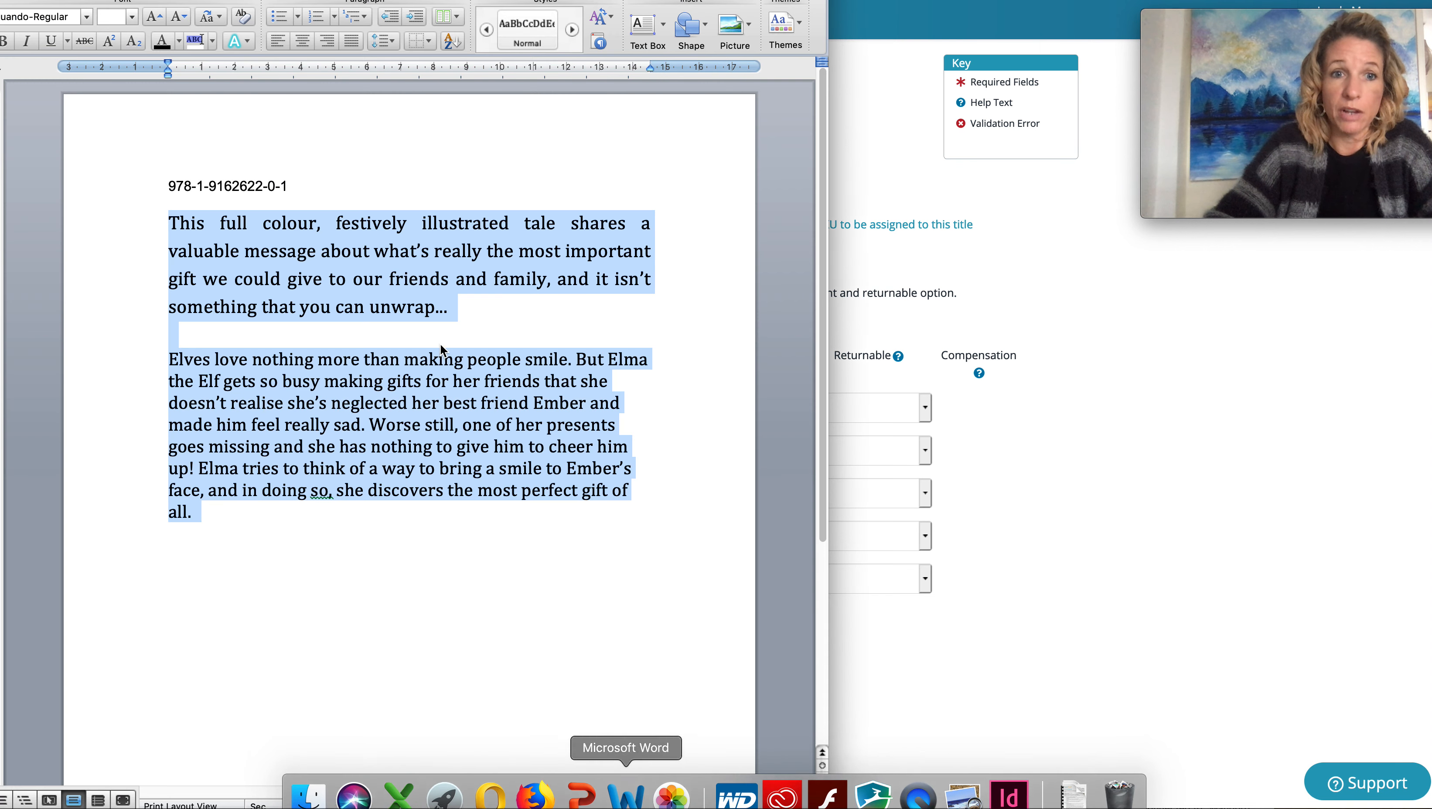
pyautogui.click(298, 182)
pyautogui.moveTo(298, 182); pyautogui.dragTo(172, 190)
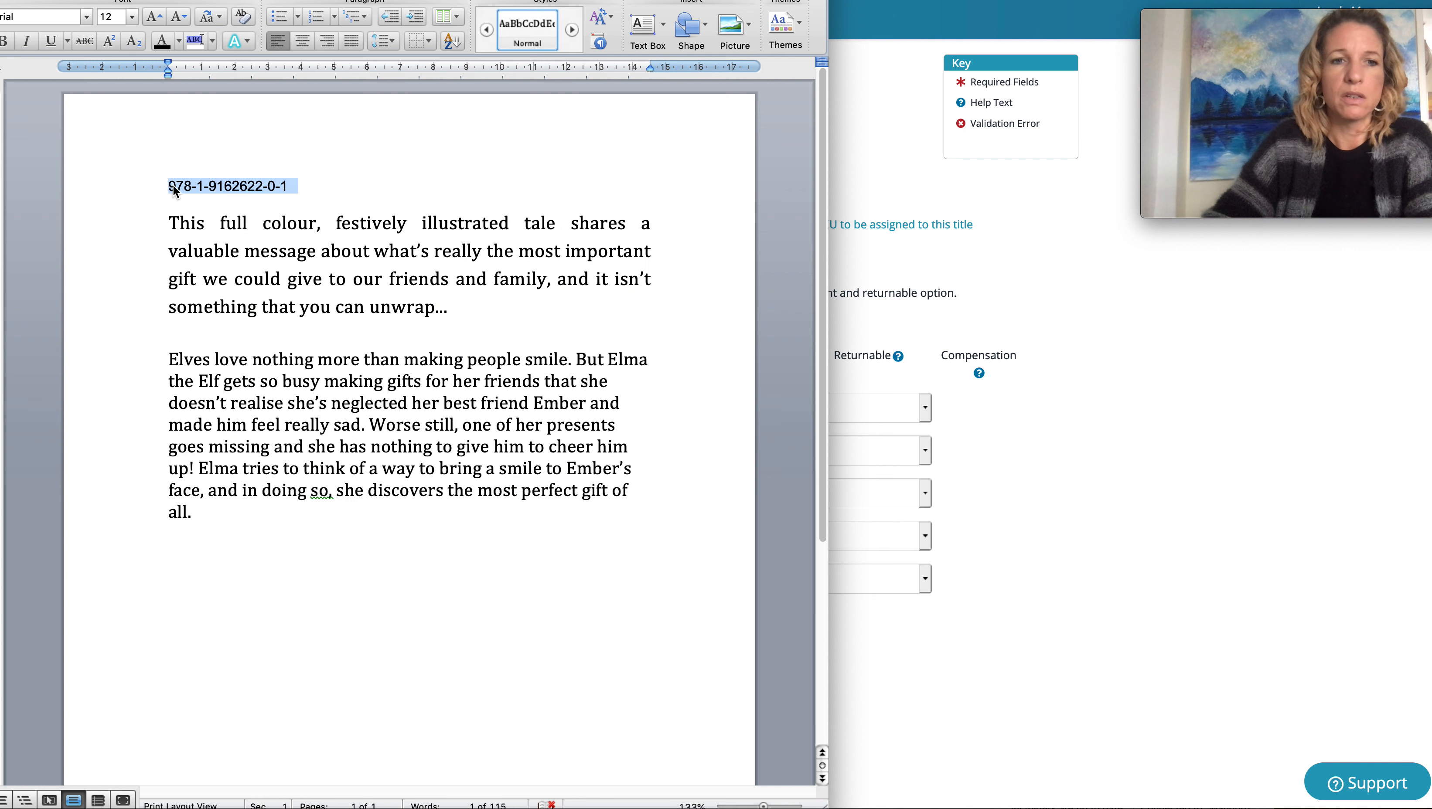
pyautogui.click(1087, 447)
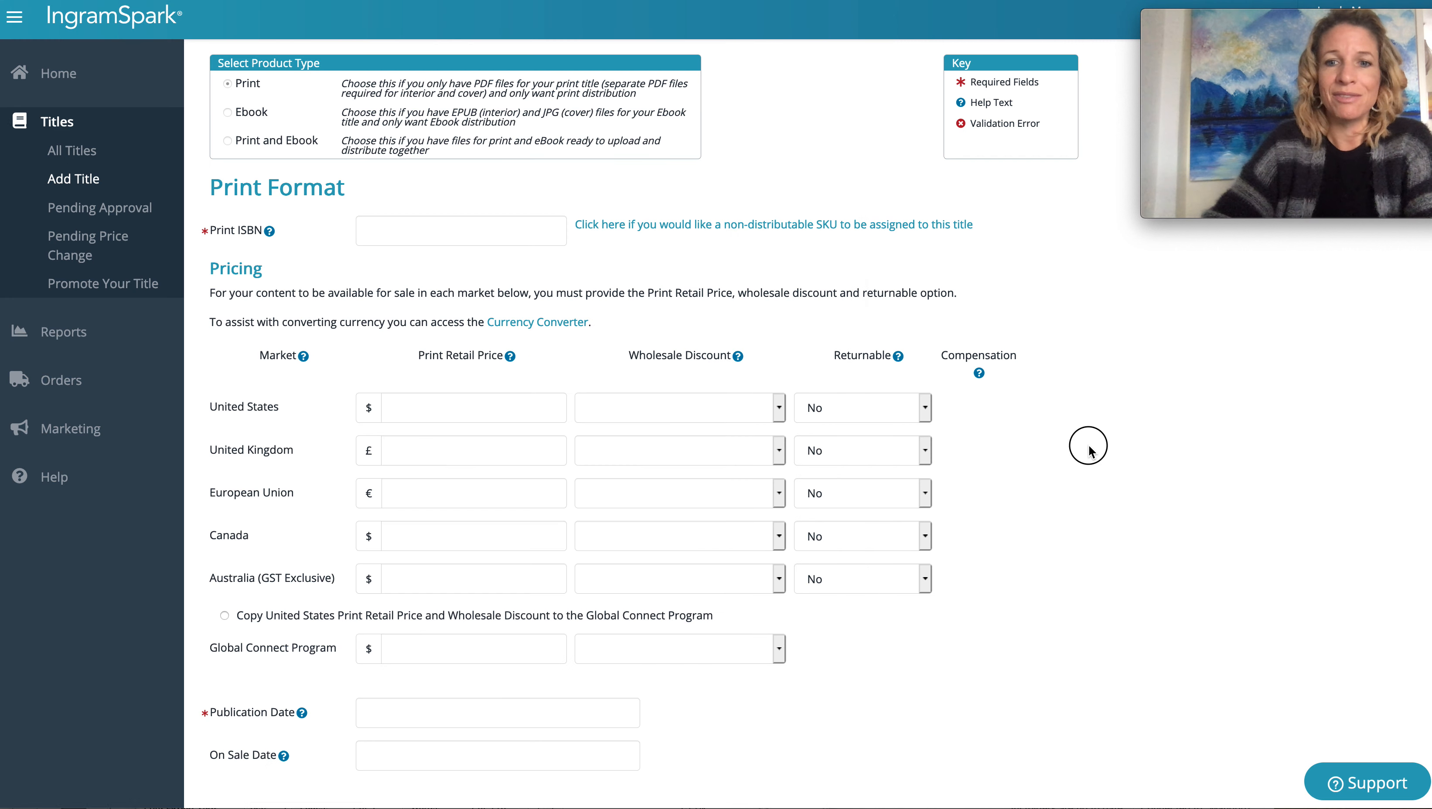
pyautogui.click(485, 223)
pyautogui.hotkey('ctrl', 'v')
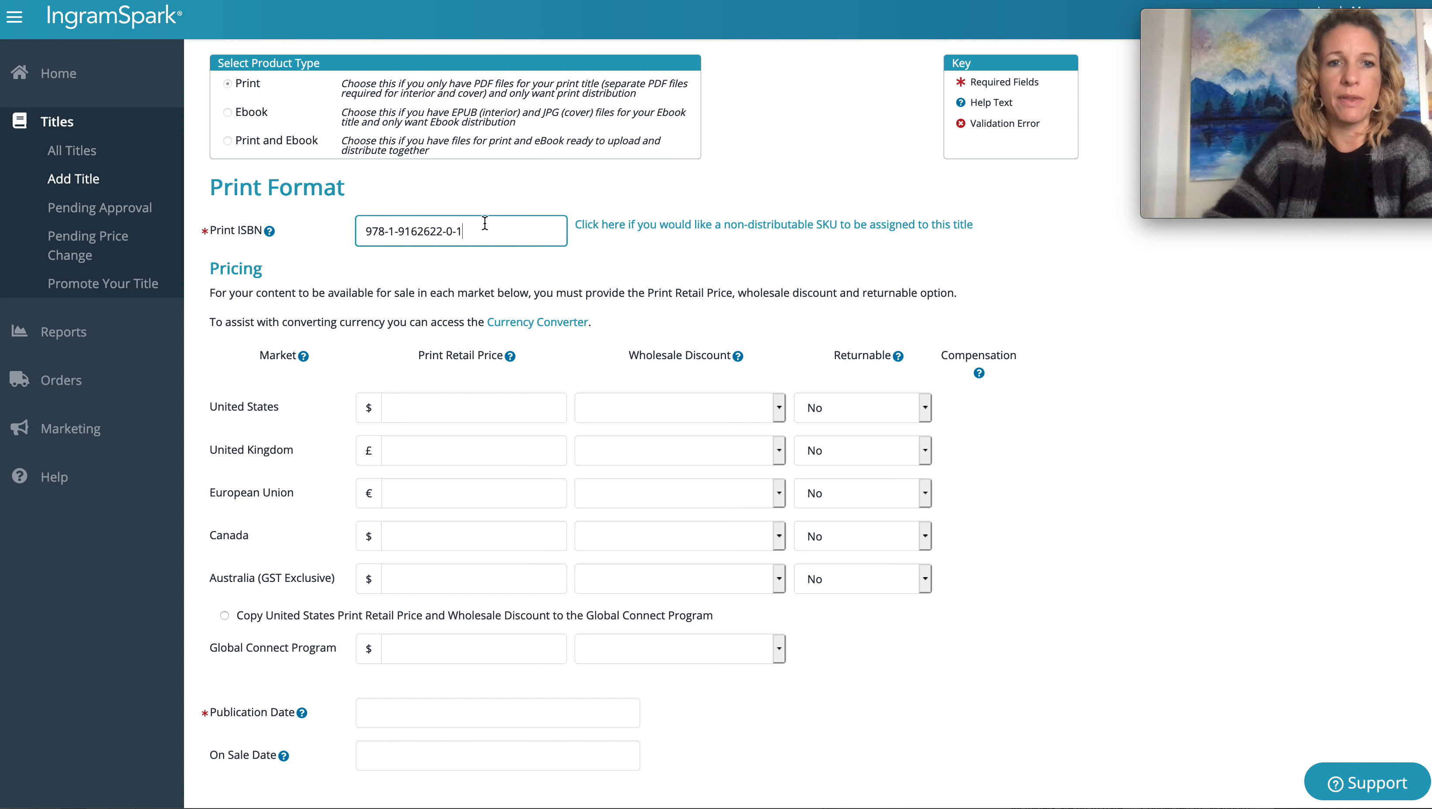
pyautogui.click(686, 275)
# Set the print retail price to 5.99 for the United Kingdom, United States, European Union, Canada and Australia markets
pyautogui.scroll(-1, 685, 272)
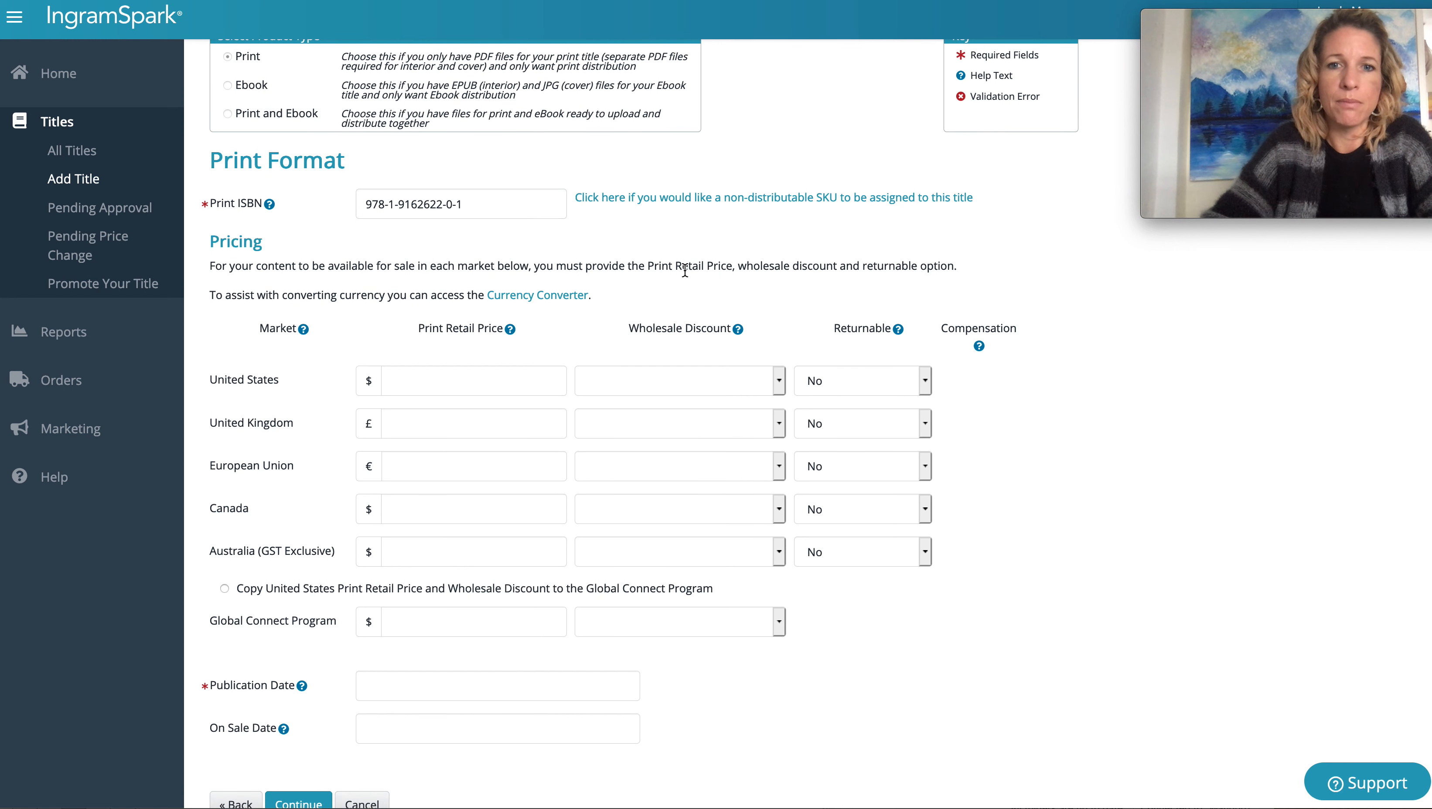
pyautogui.scroll(-1, 685, 271)
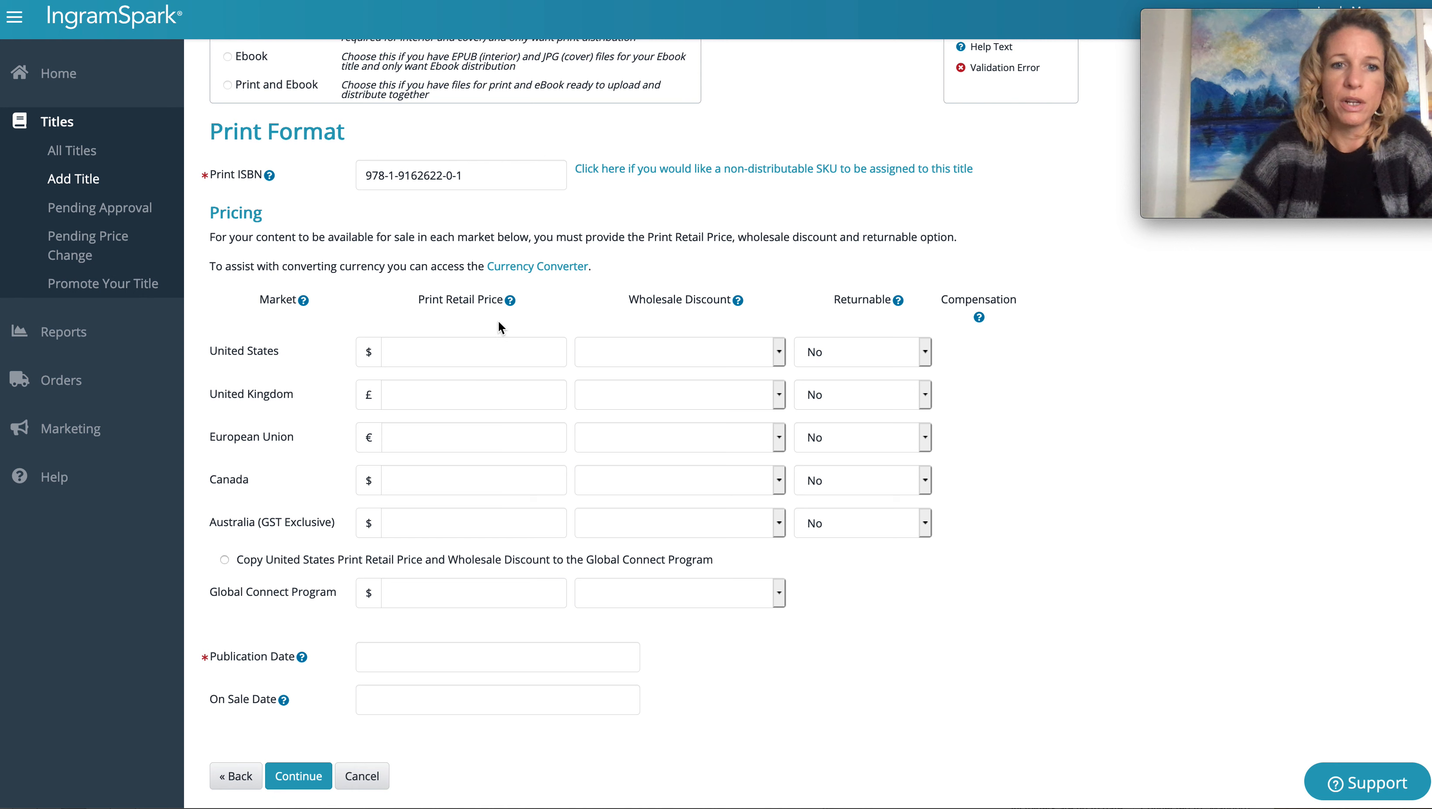
pyautogui.click(458, 407)
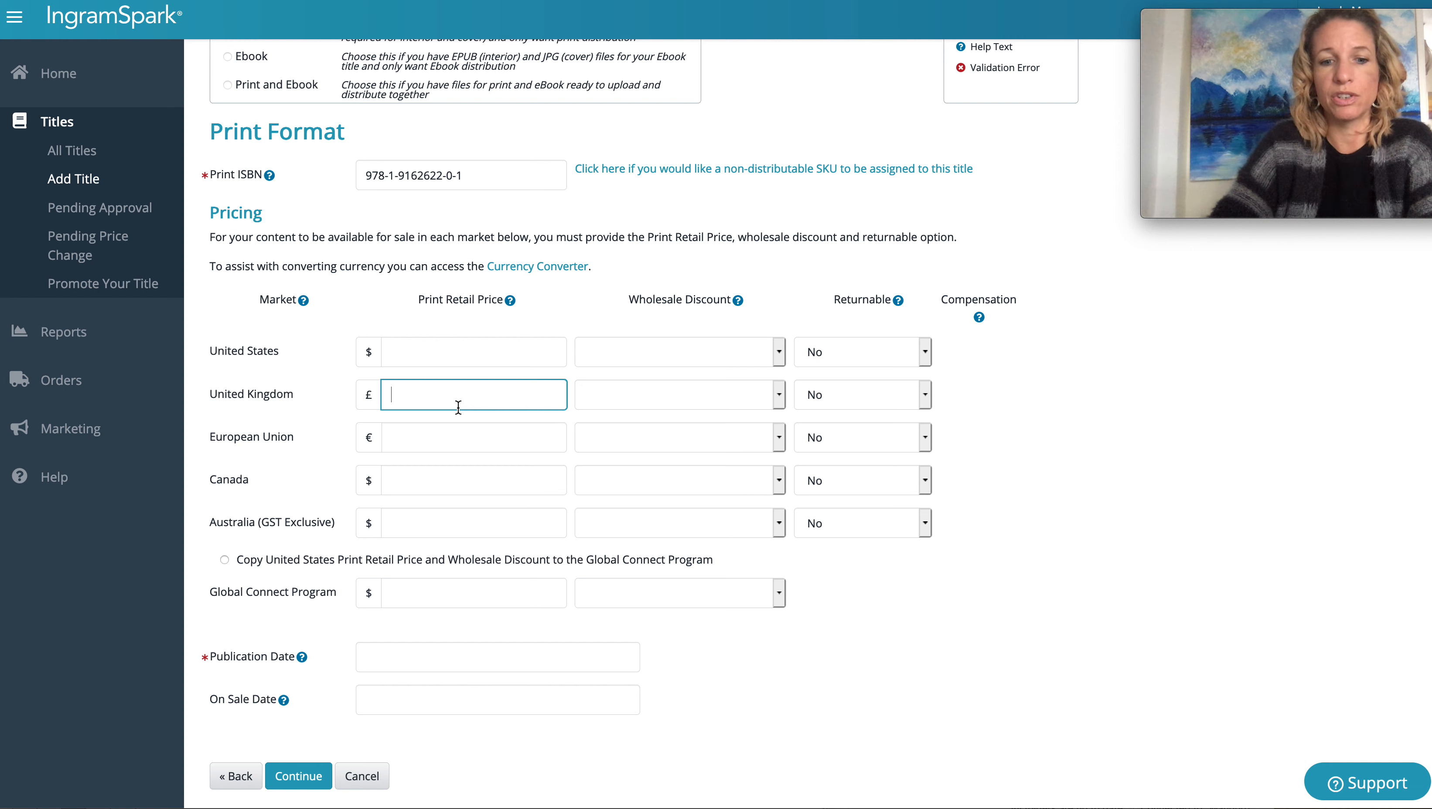
pyautogui.write('5.99')
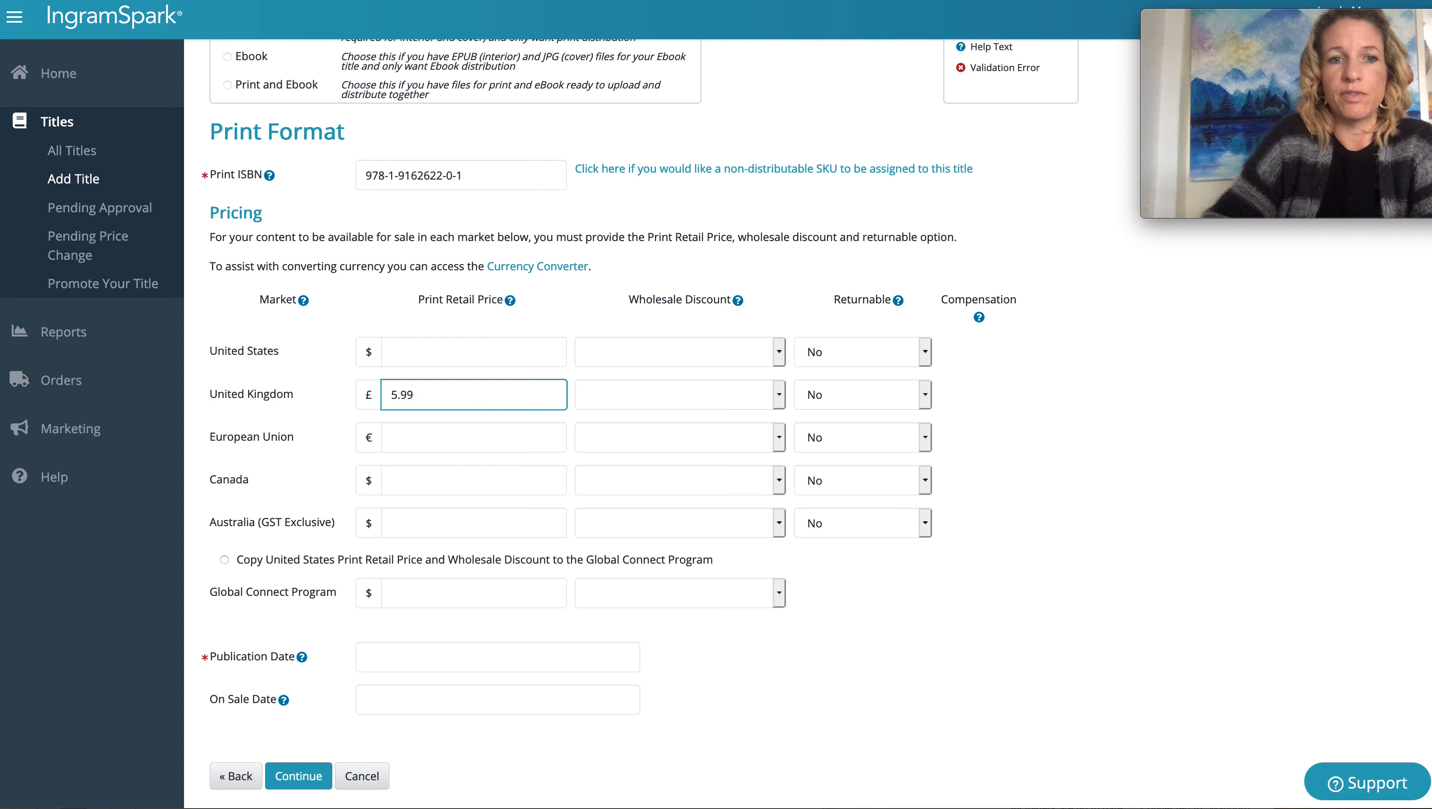
pyautogui.click(454, 352)
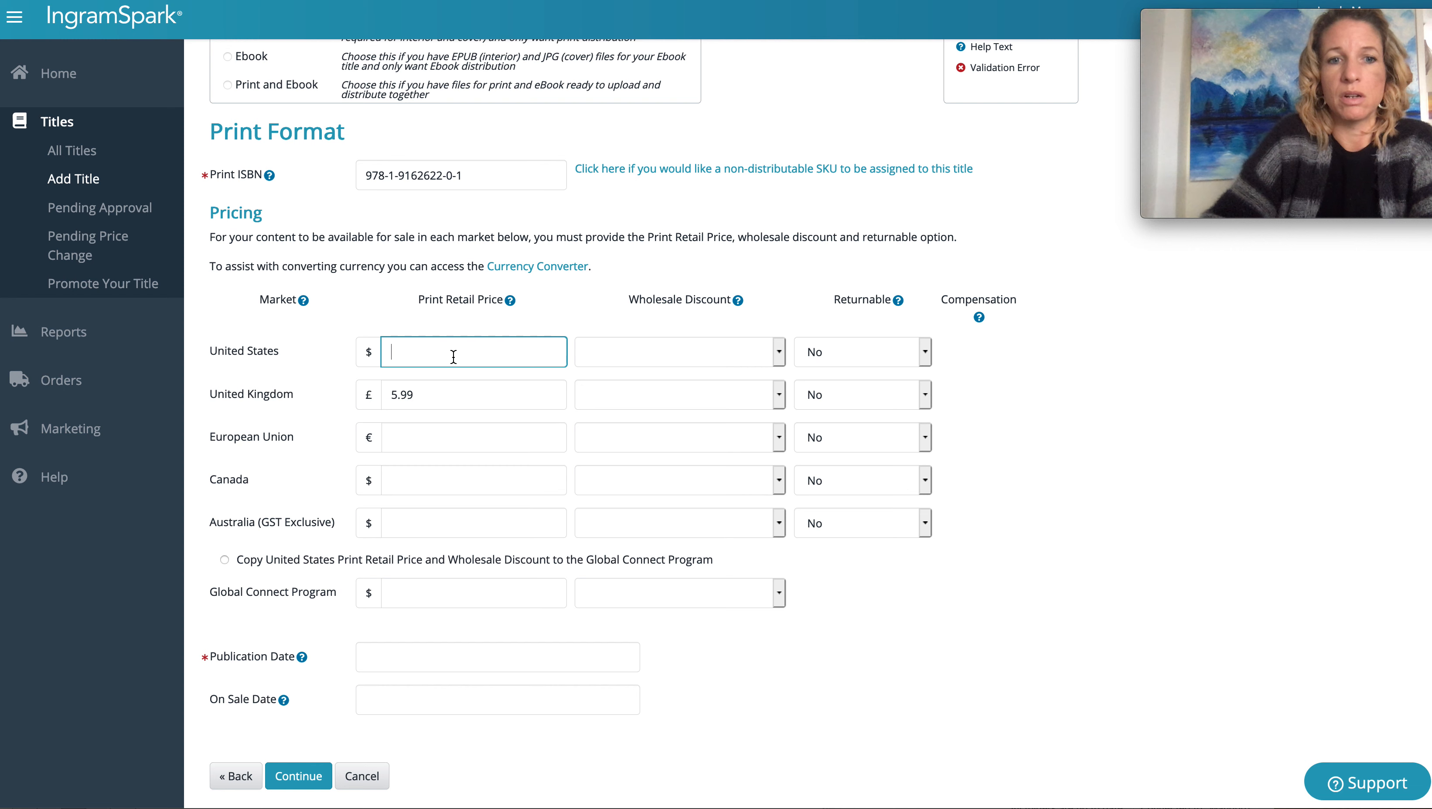
pyautogui.write('5.99')
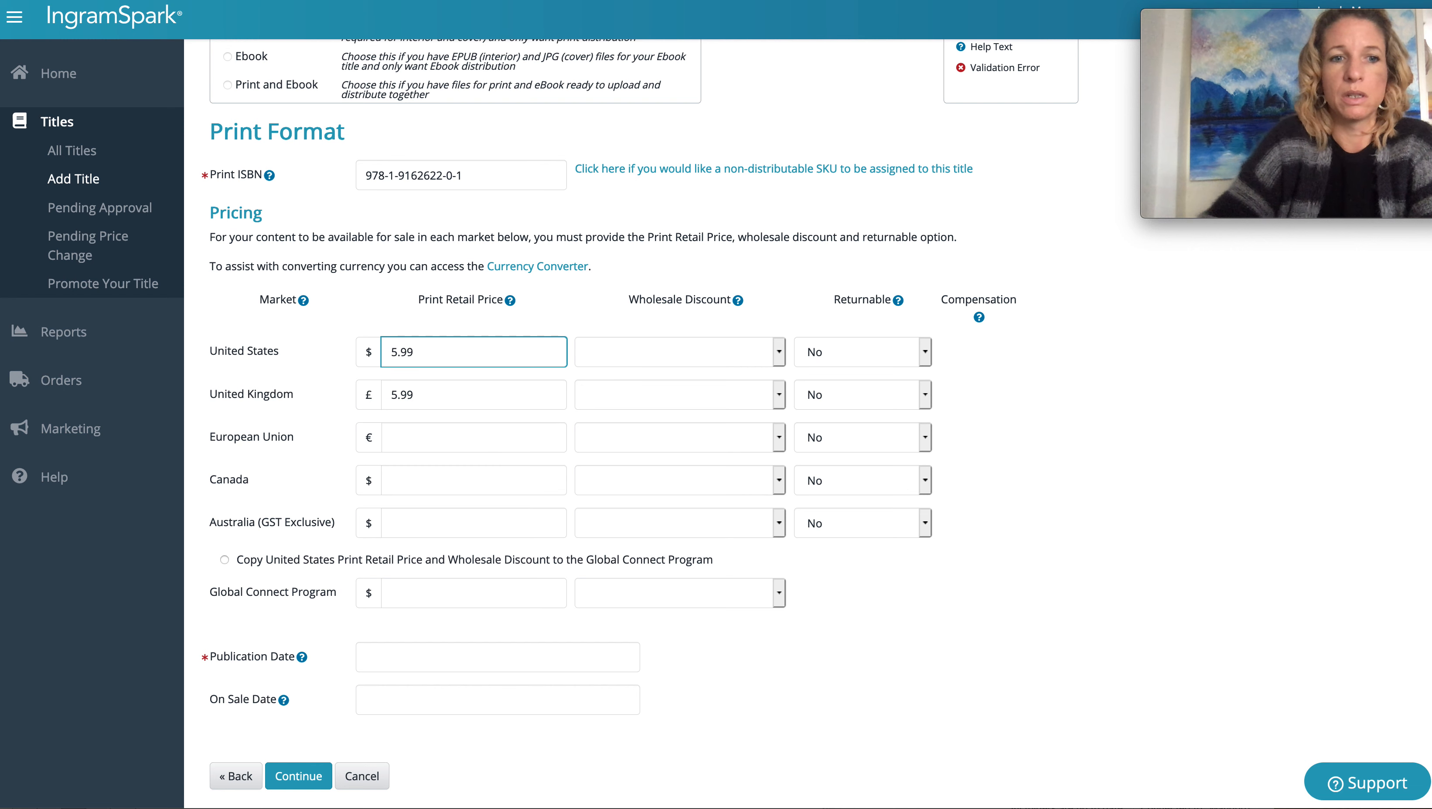
pyautogui.click(426, 434)
pyautogui.write('5.99')
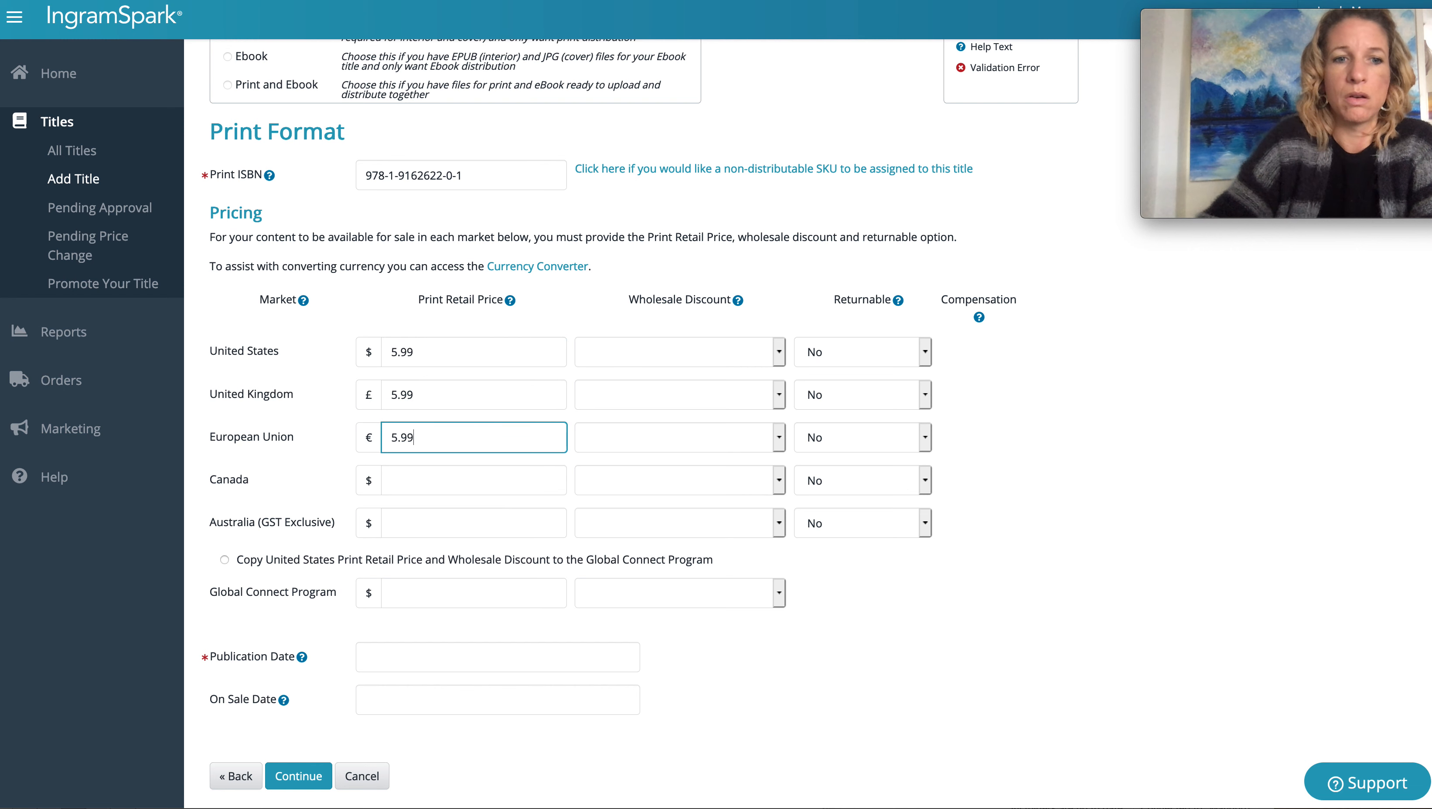
pyautogui.click(407, 478)
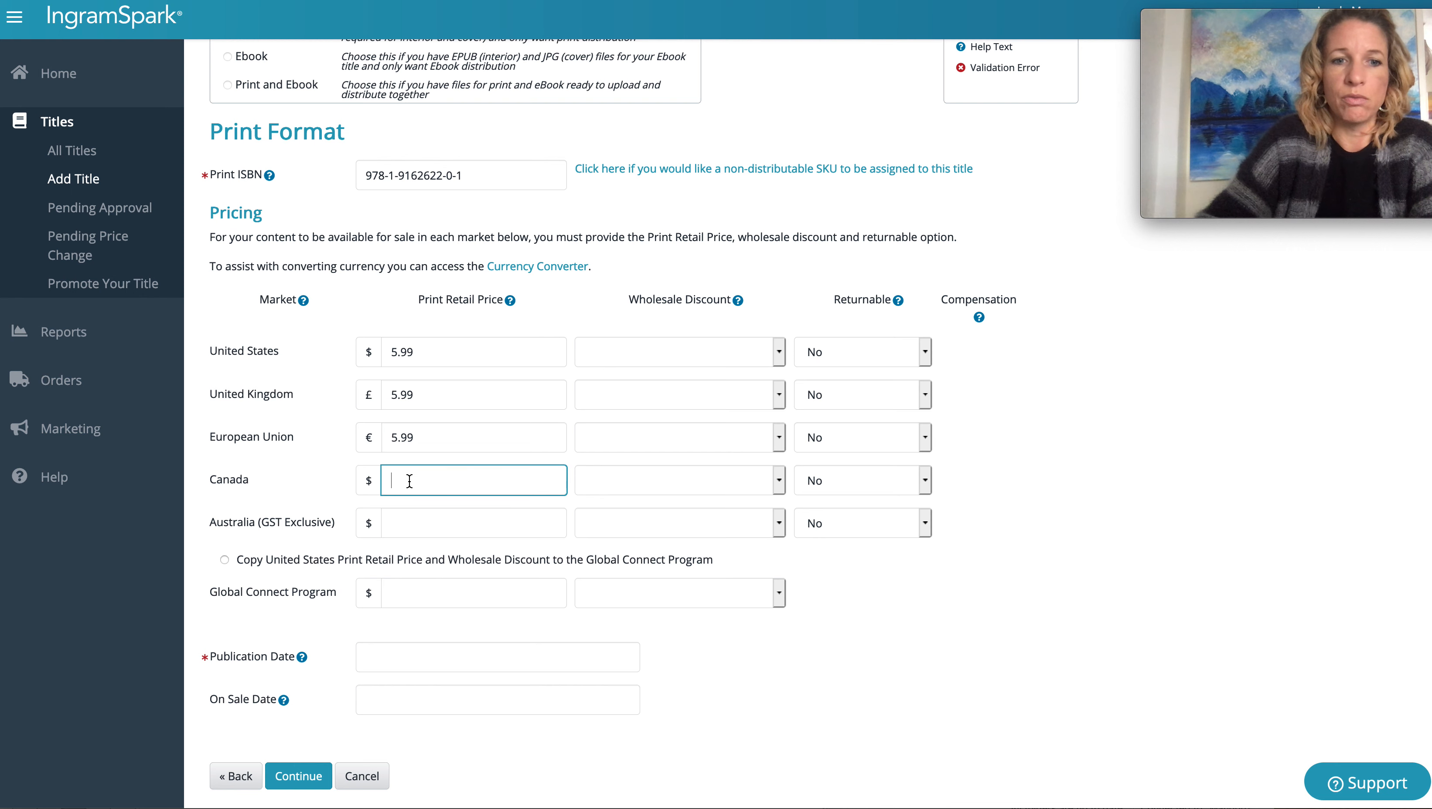
pyautogui.write('5.99')
pyautogui.click(413, 520)
pyautogui.write('5.99')
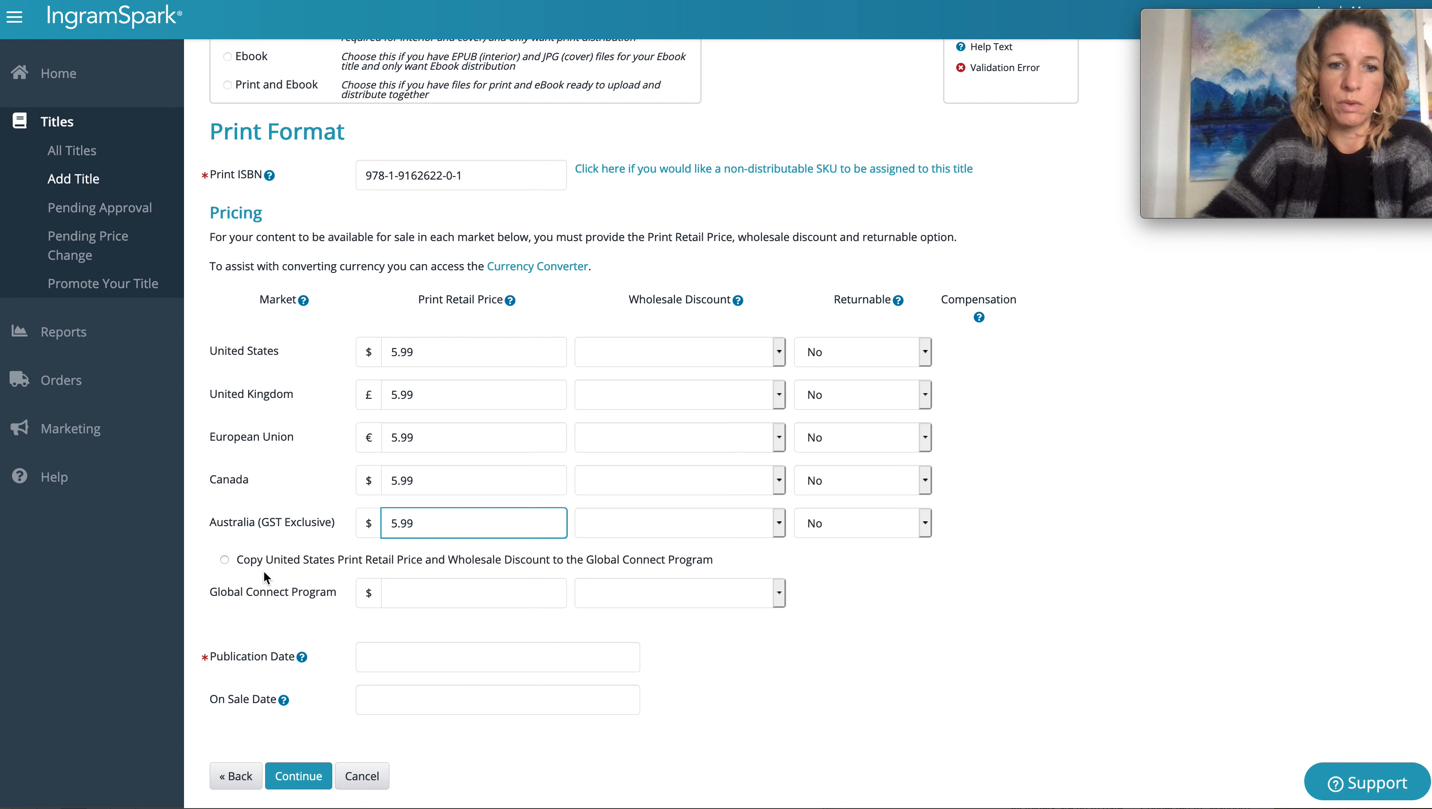
# Copy the United States pricing to the Global Connect Program and set its wholesale discount to 55% trade (retailer preference)
pyautogui.click(225, 560)
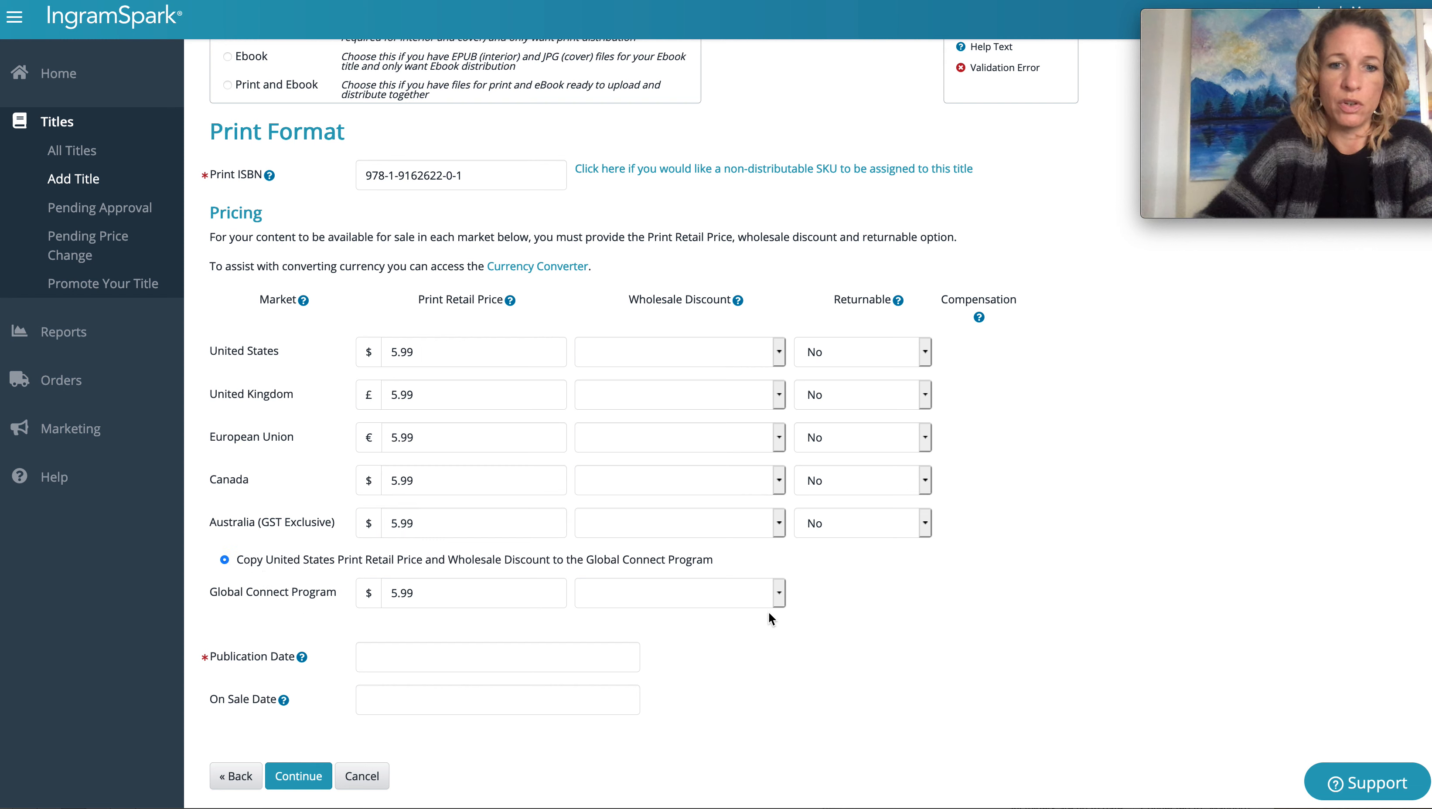
pyautogui.click(779, 601)
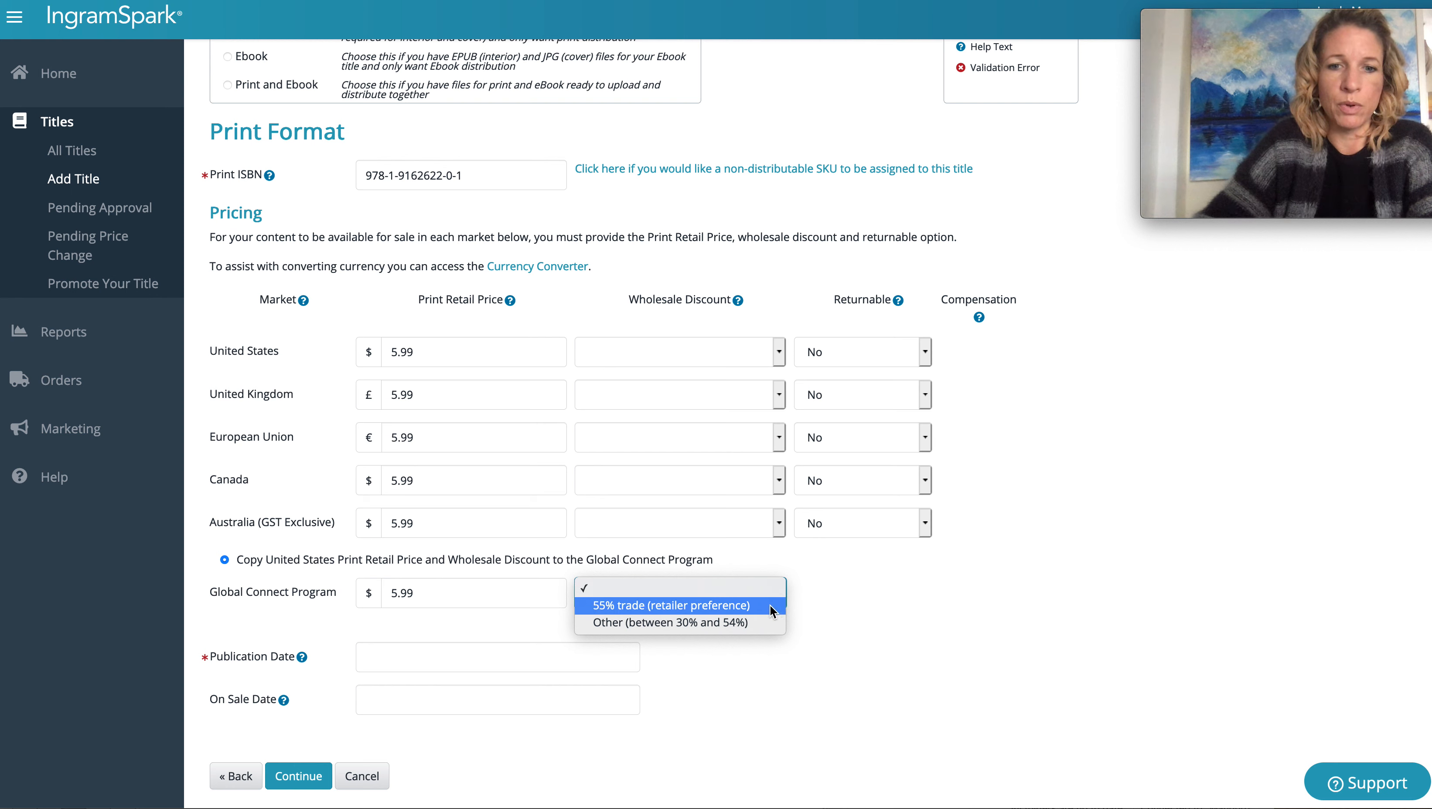
pyautogui.click(771, 607)
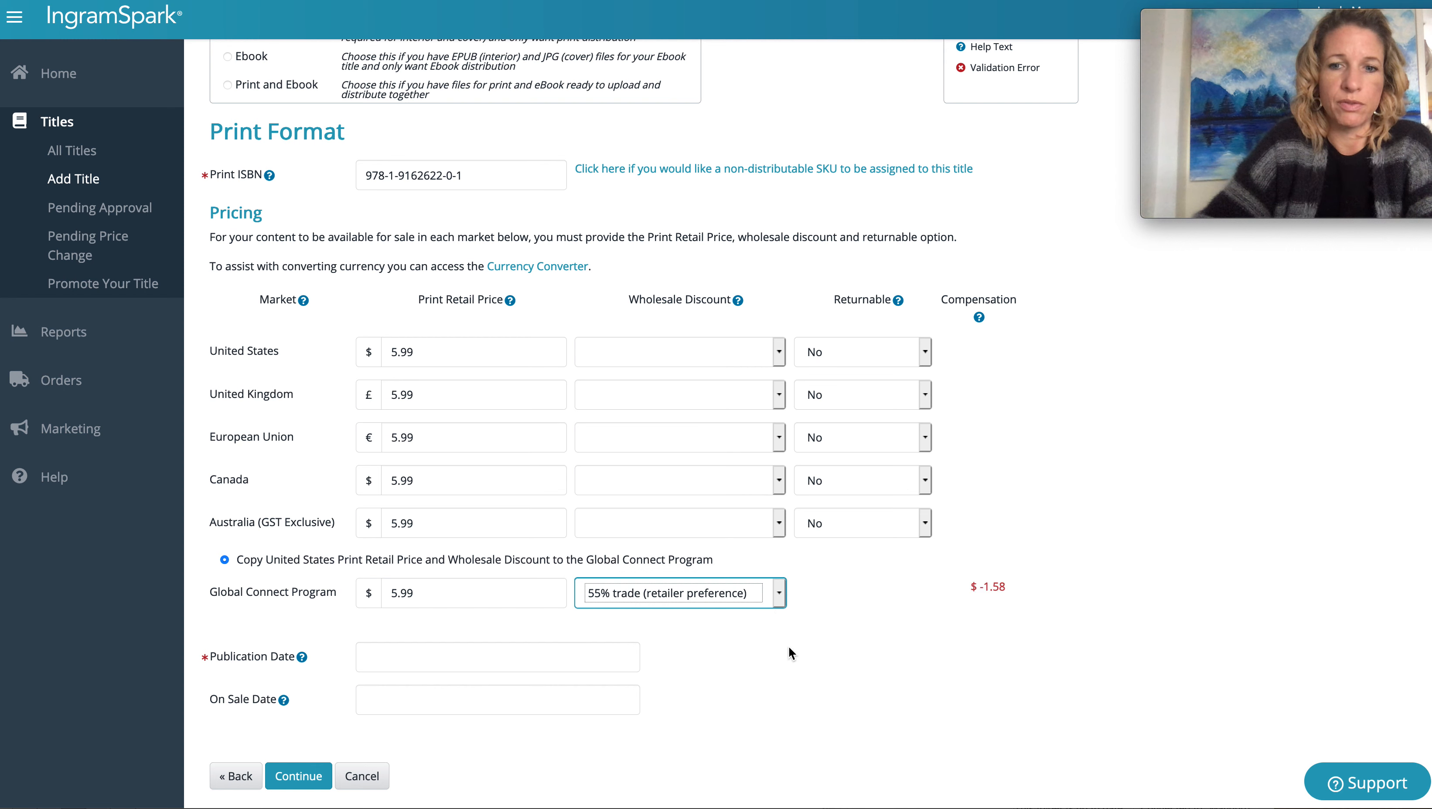
# Set the United Kingdom wholesale discount to 55% trade (retailer preference)
pyautogui.moveTo(398, 593); pyautogui.dragTo(388, 593)
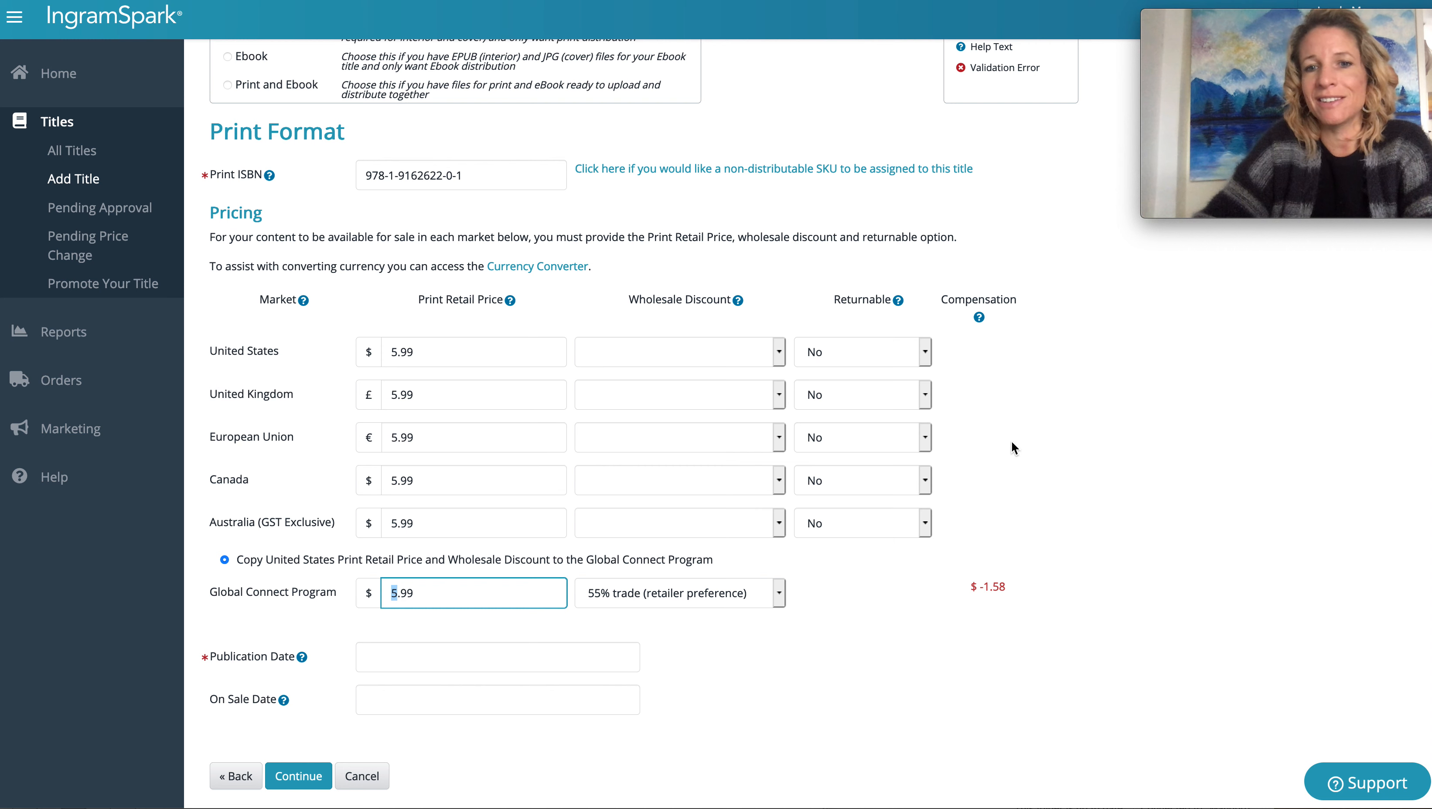
pyautogui.click(460, 349)
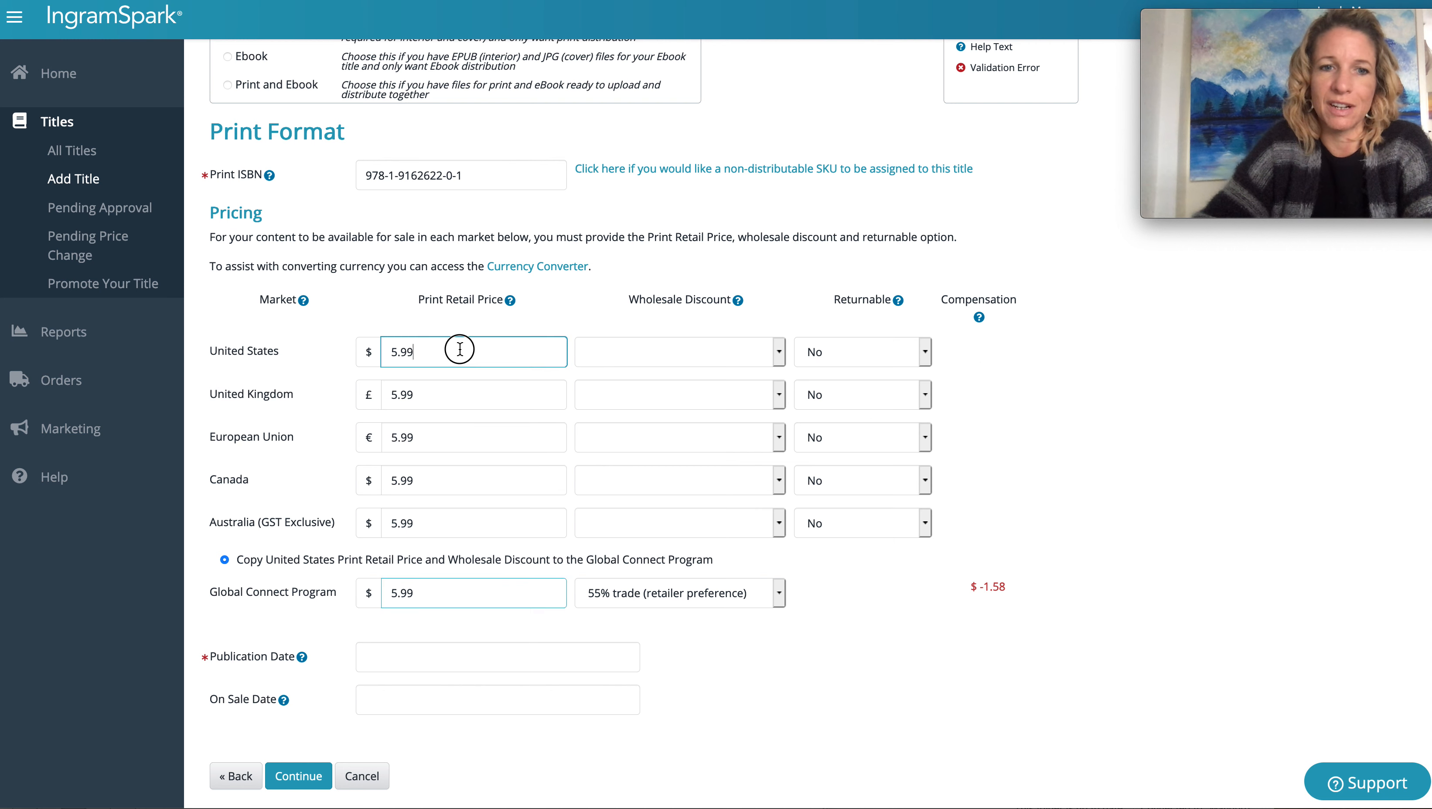
pyautogui.click(426, 395)
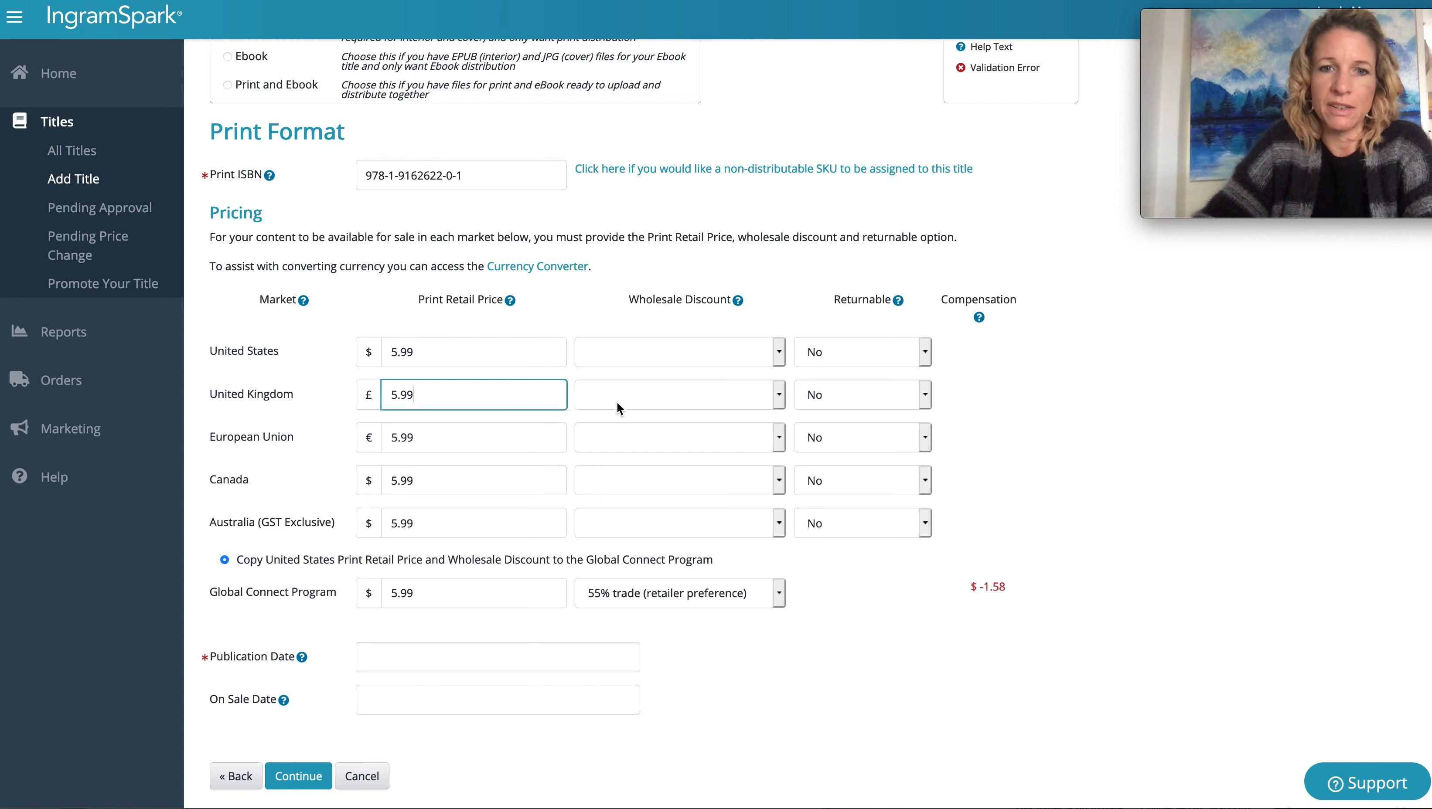
pyautogui.click(778, 396)
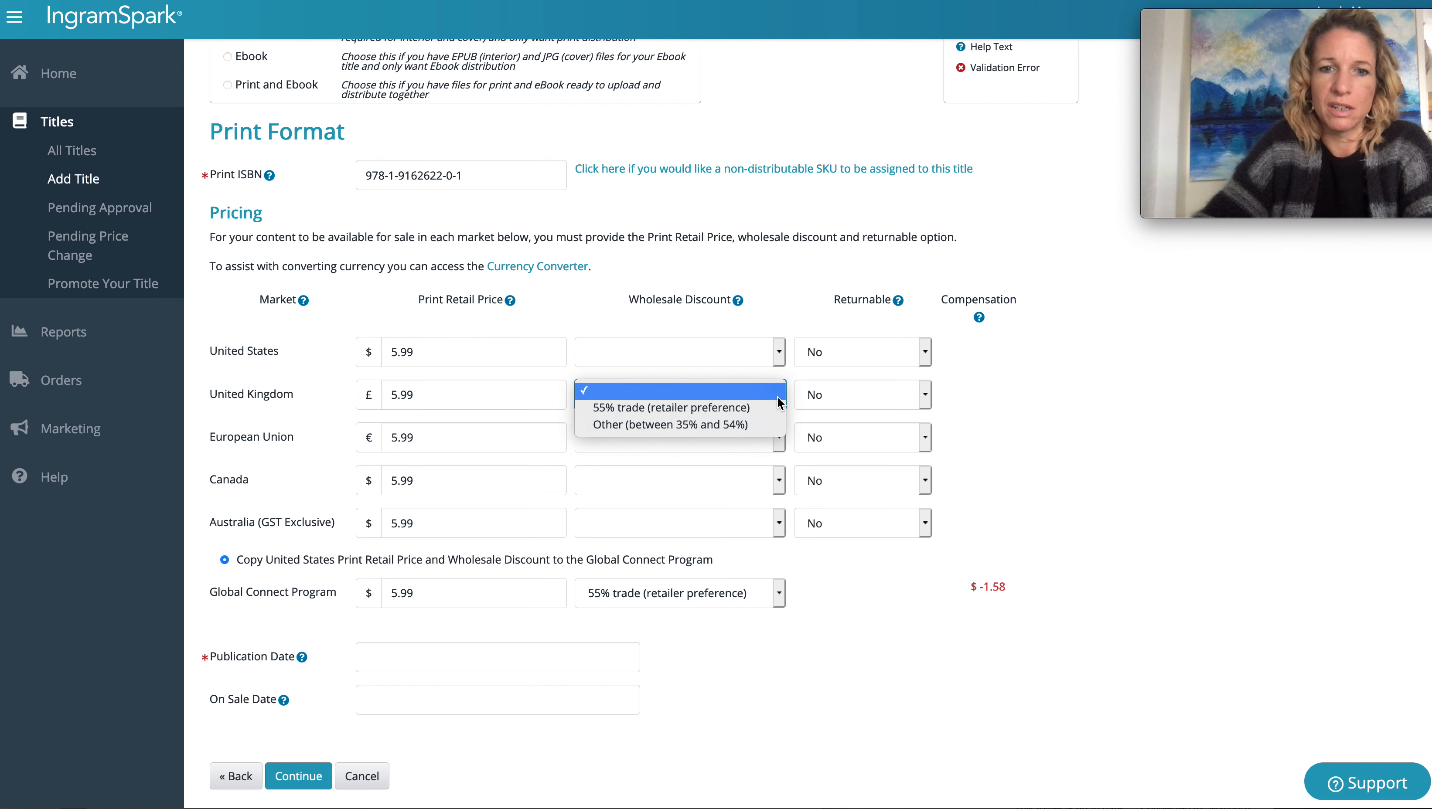
pyautogui.click(759, 411)
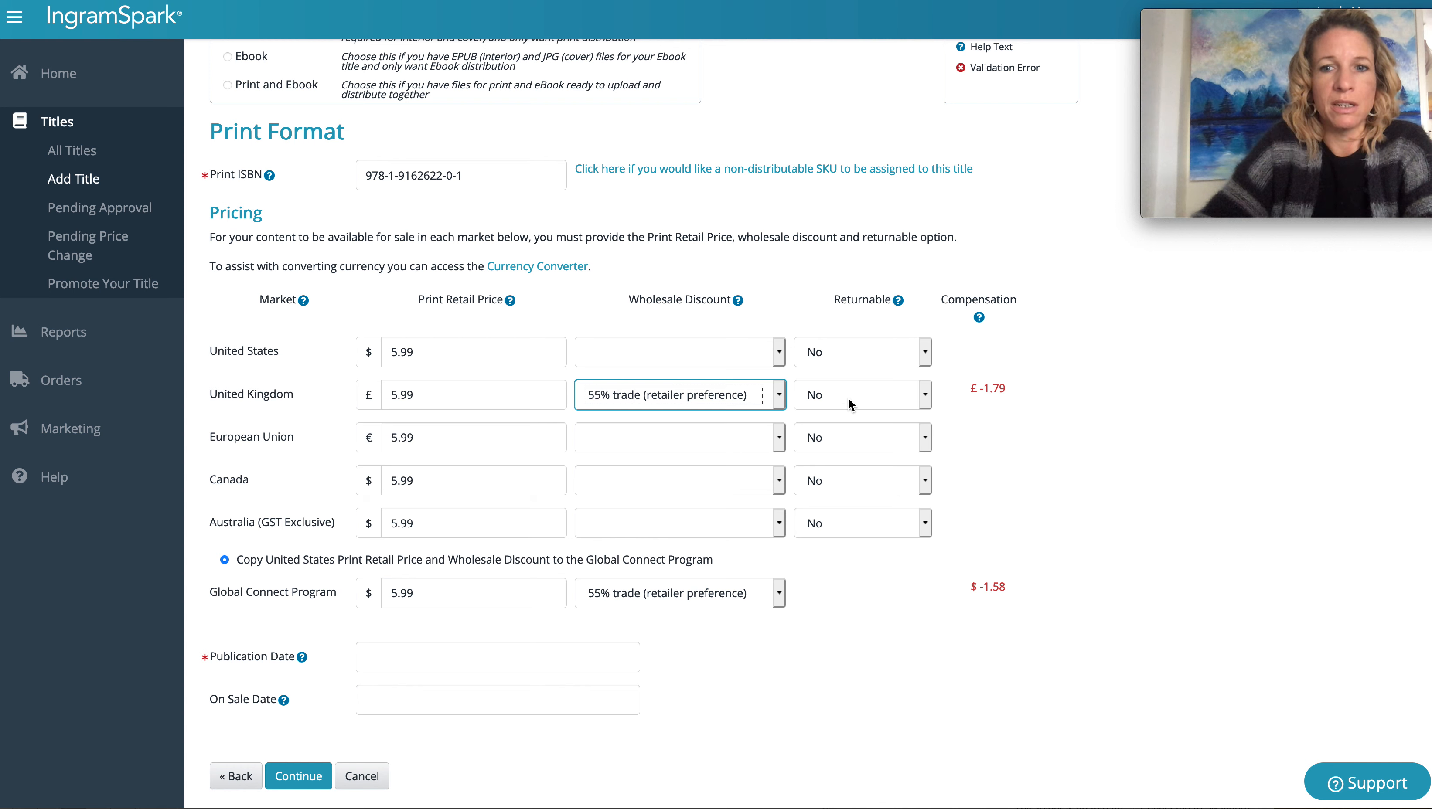
# Switch the United Kingdom wholesale discount to Other (between 35% and 54%) and enter 35%
pyautogui.click(784, 395)
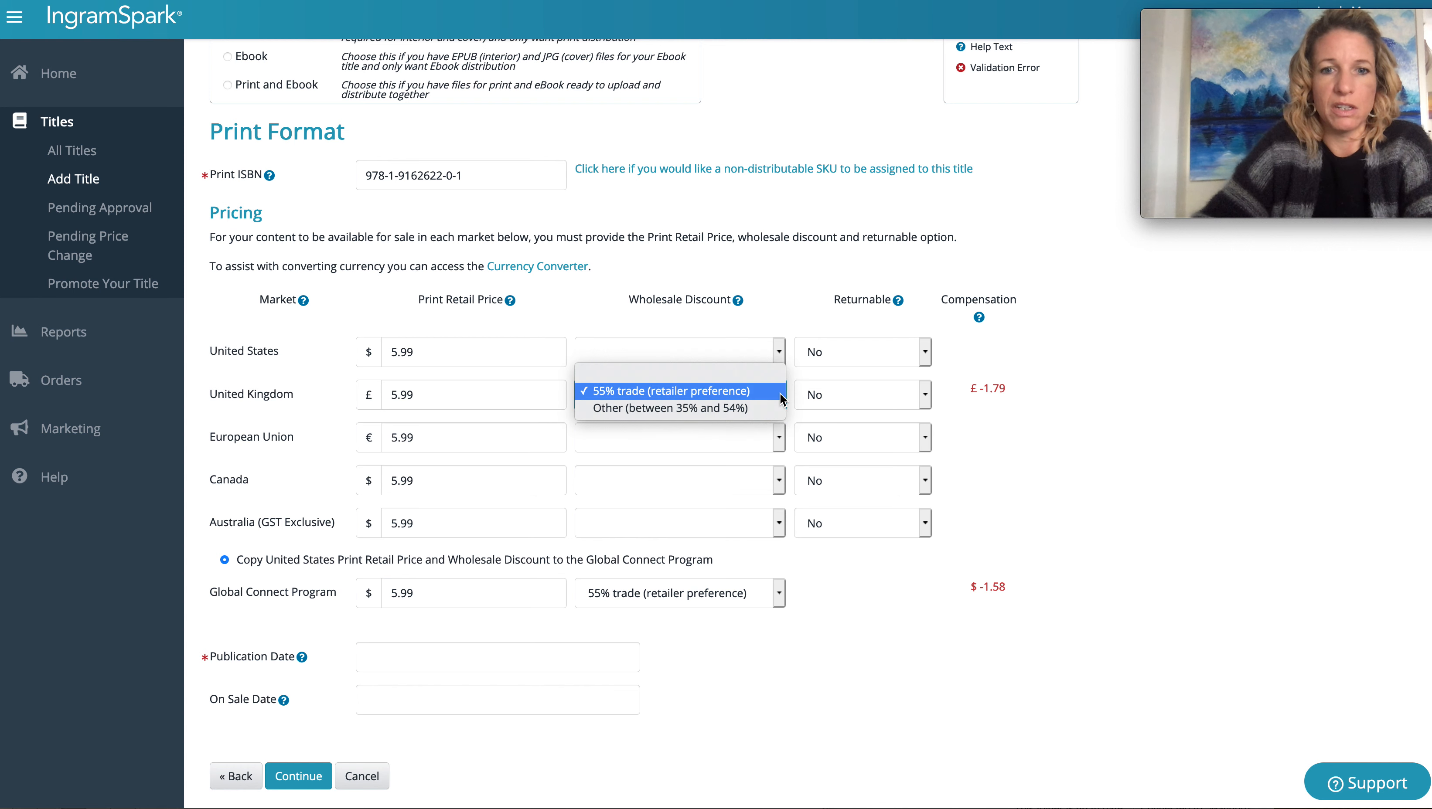
pyautogui.click(718, 416)
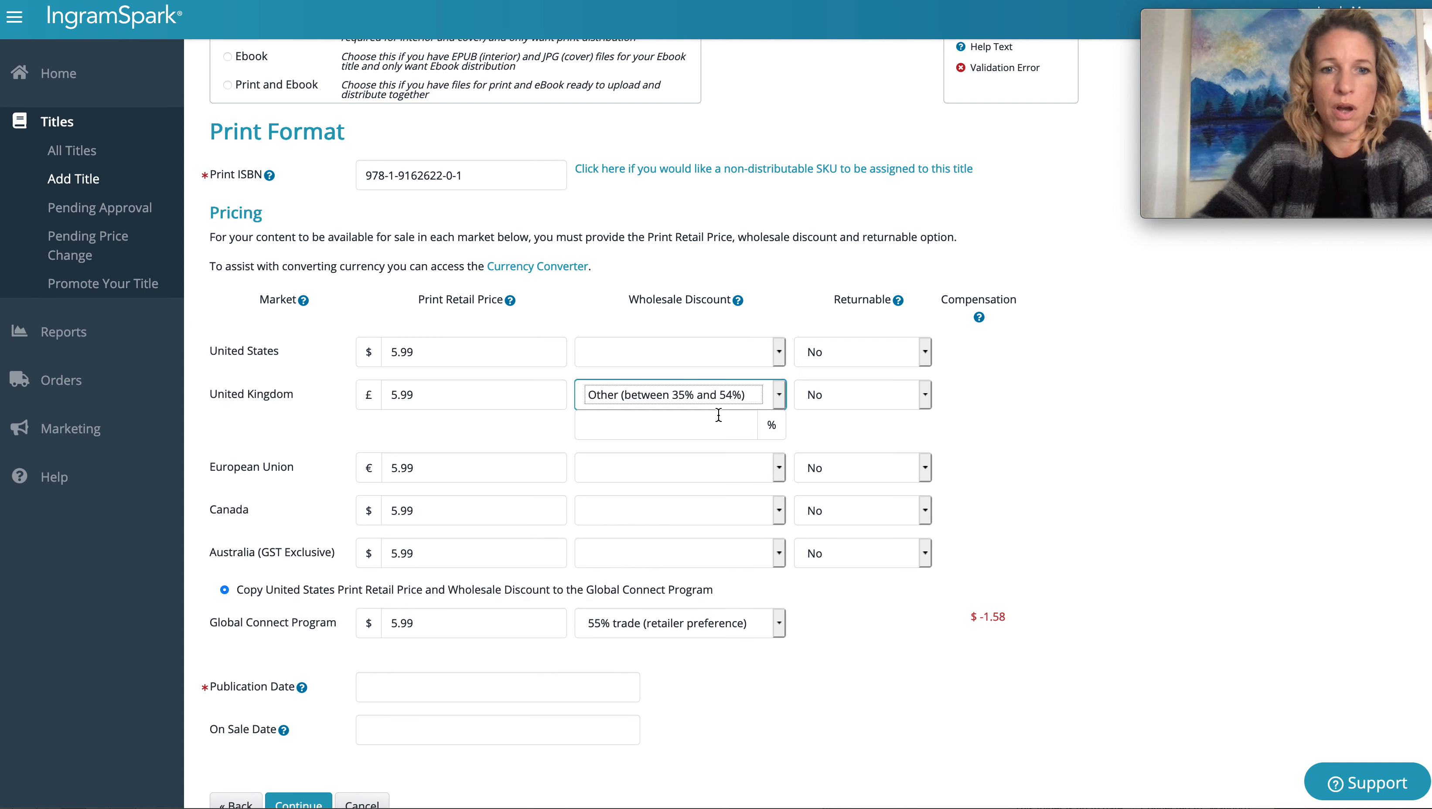
pyautogui.click(731, 426)
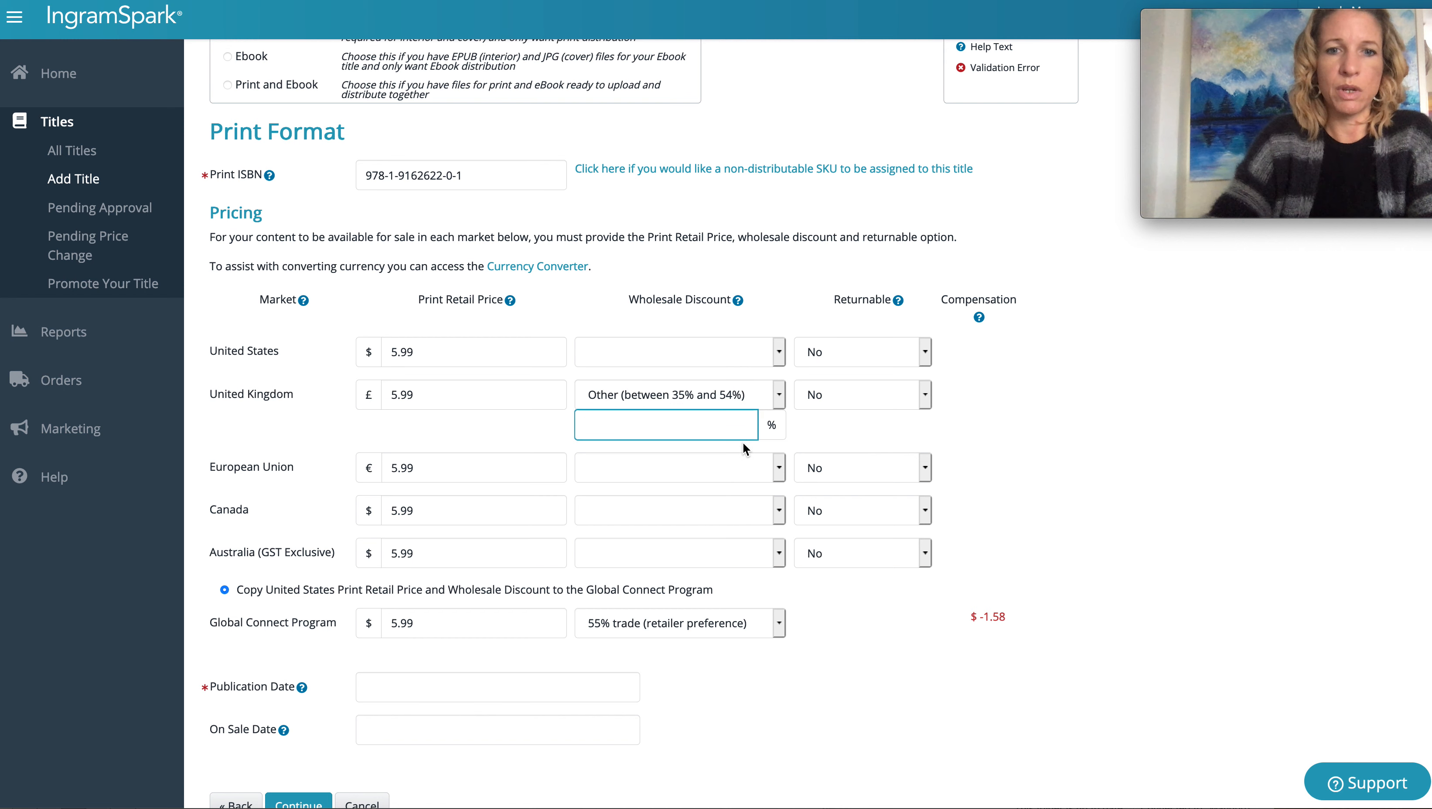
pyautogui.write('35')
pyautogui.click(839, 433)
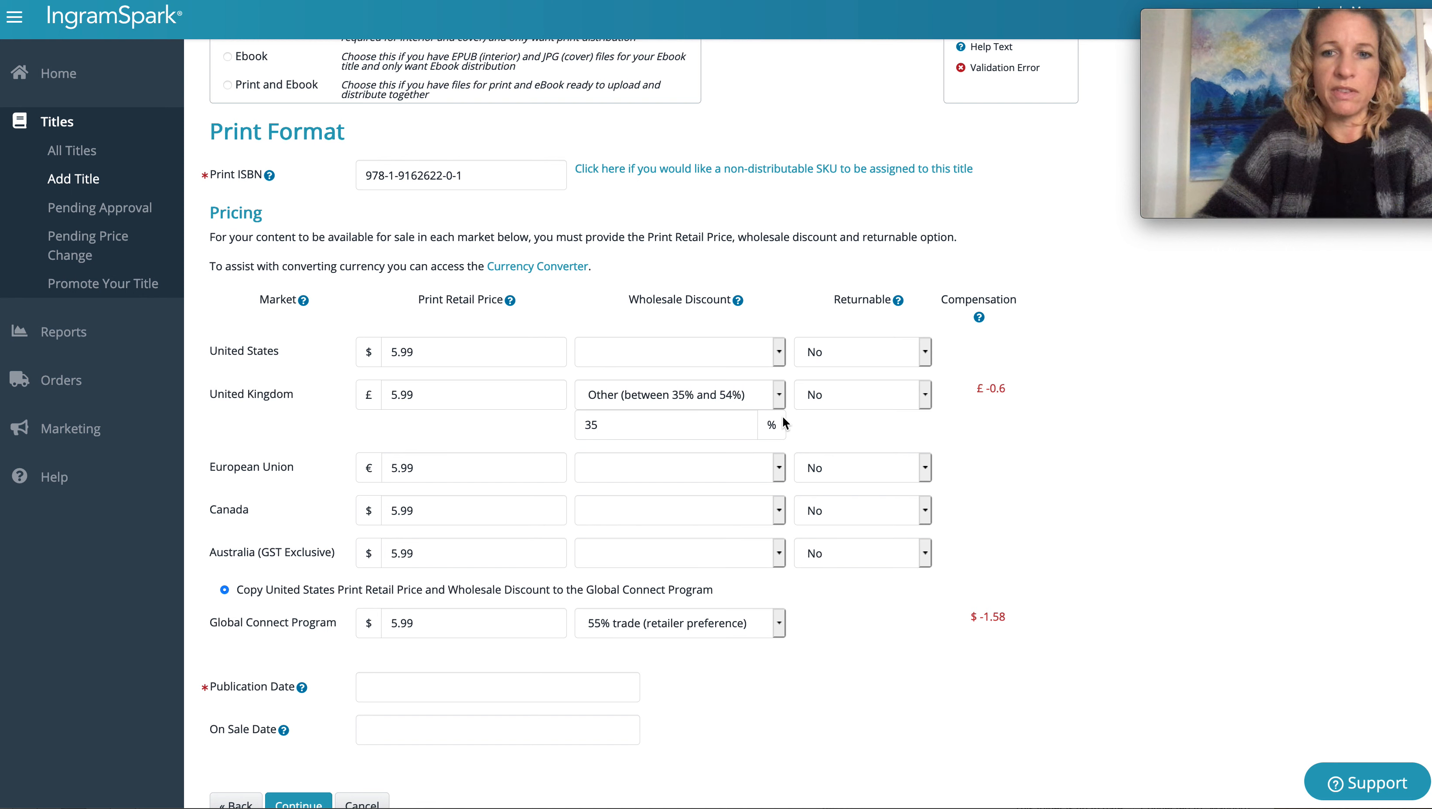
# Set the United Kingdom print retail price to 7.99, keeping its wholesale discount option at Other (between 35% and 54%)
pyautogui.scroll(3, 784, 419)
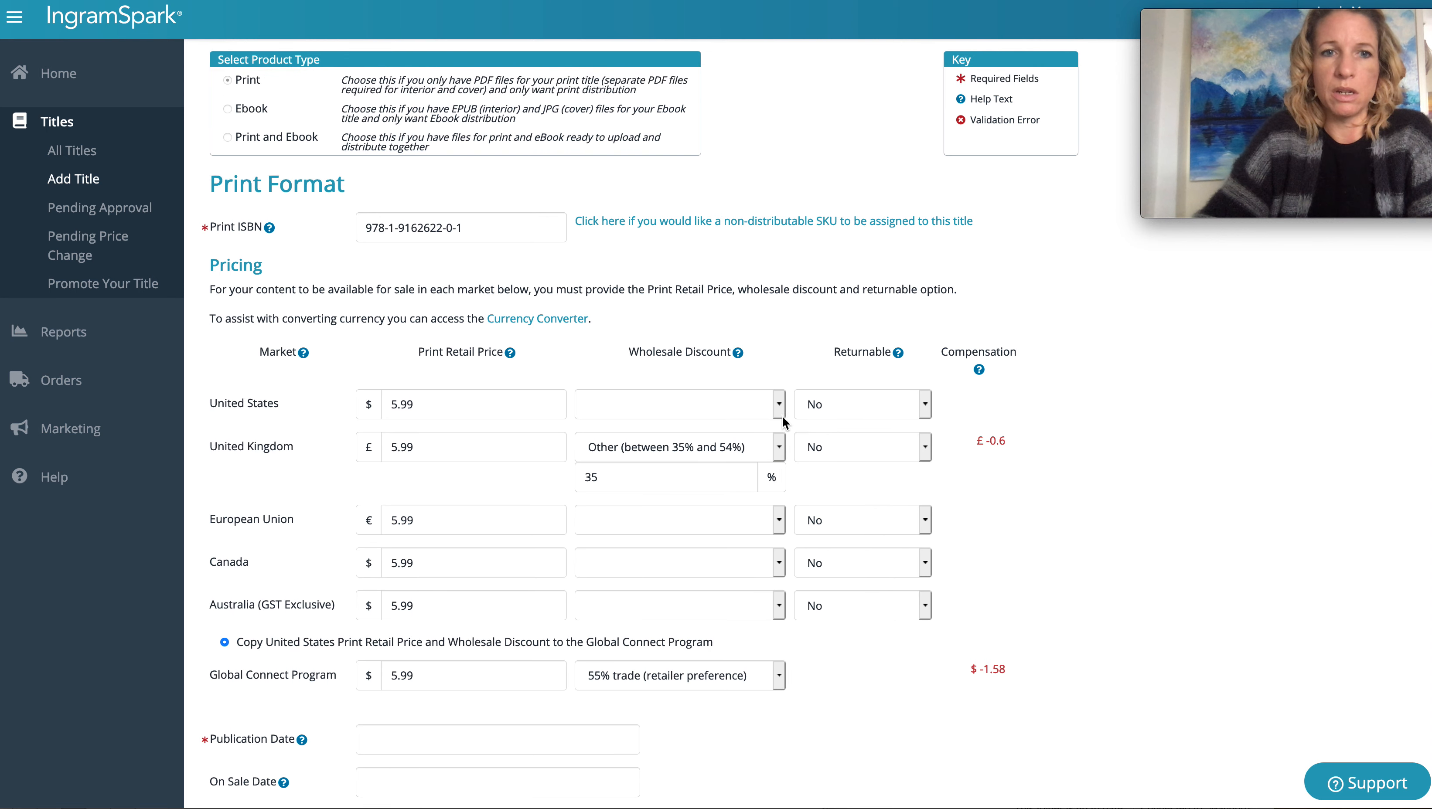
pyautogui.scroll(-6, 782, 418)
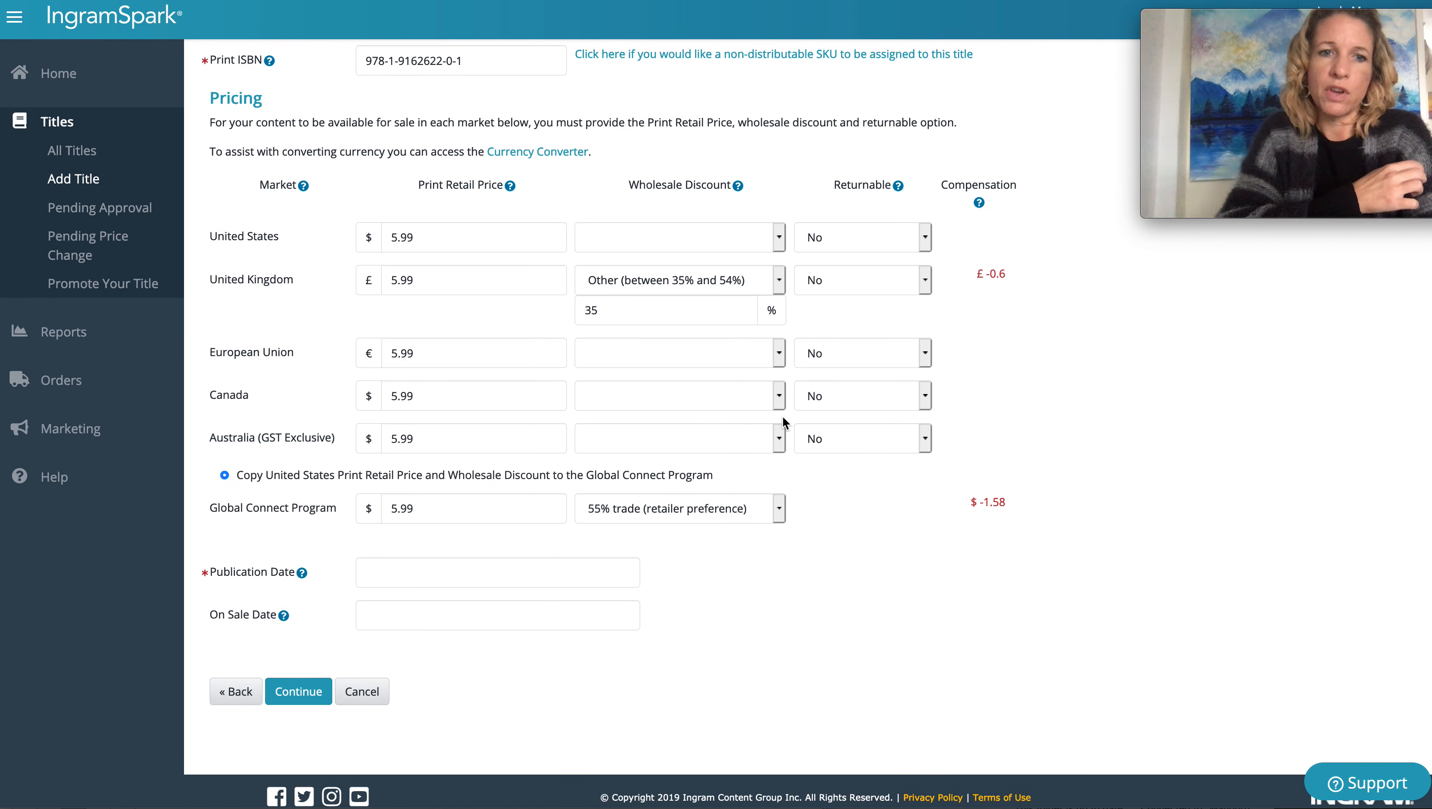
pyautogui.click(393, 279)
pyautogui.press('Delete')
pyautogui.write('7')
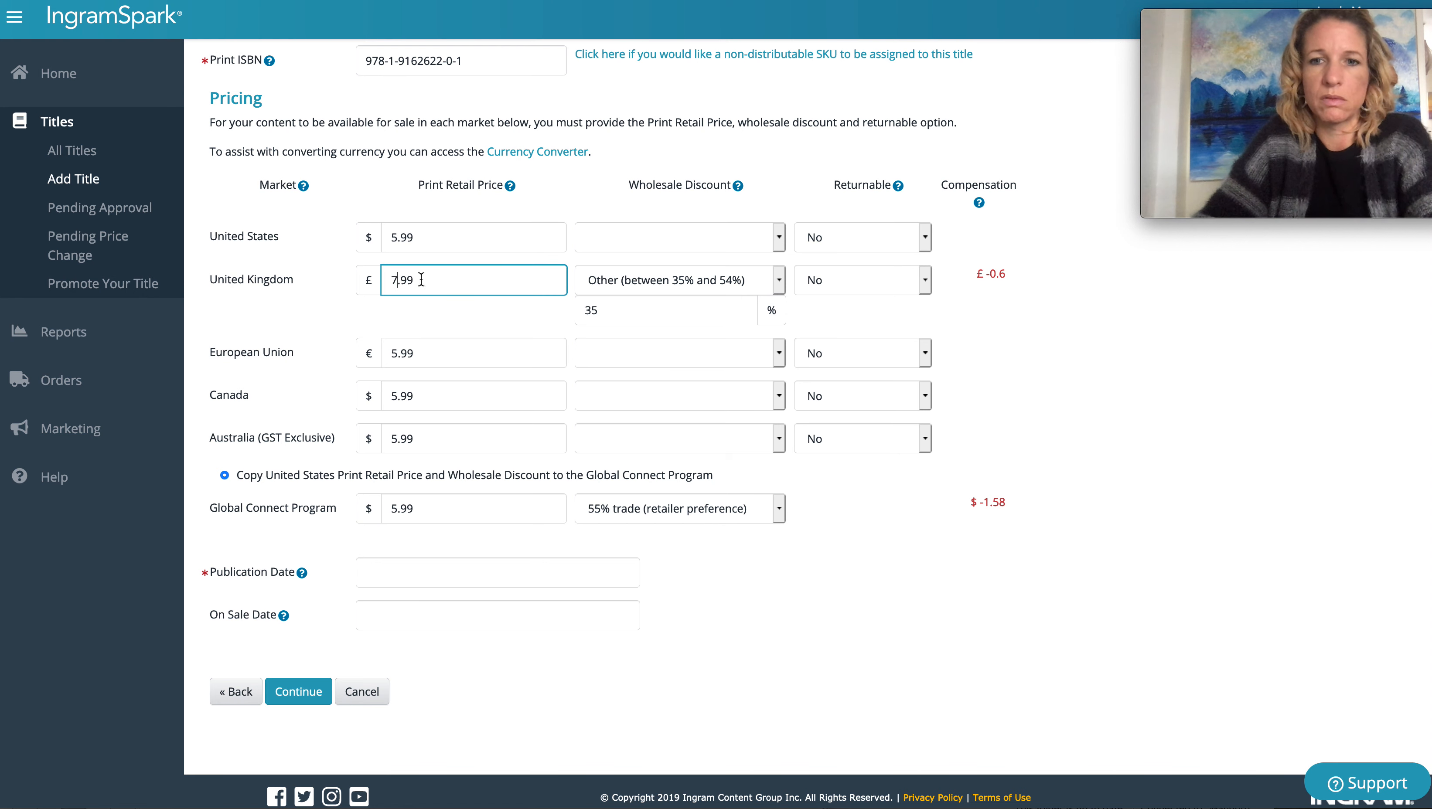
pyautogui.click(663, 280)
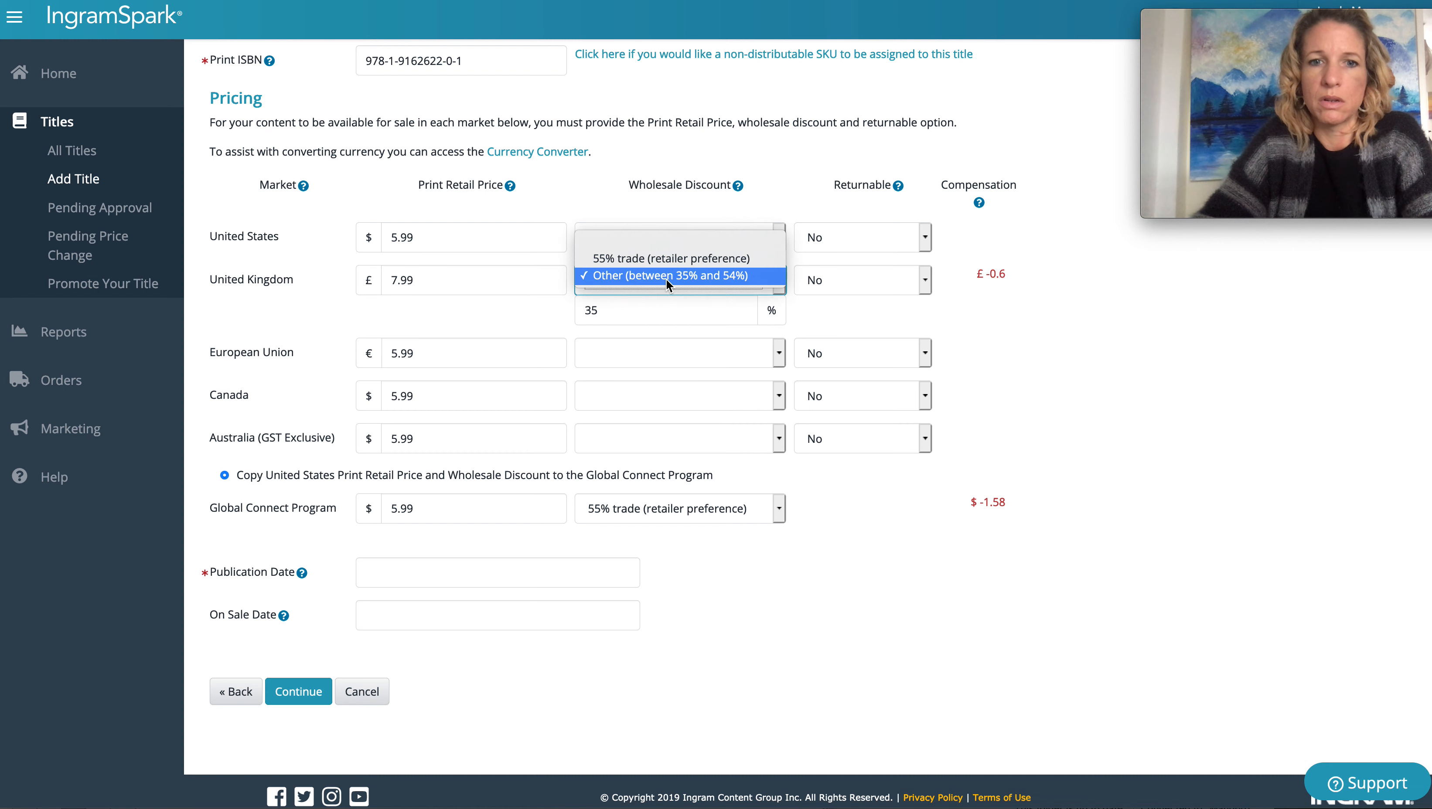
pyautogui.click(665, 276)
pyautogui.click(654, 310)
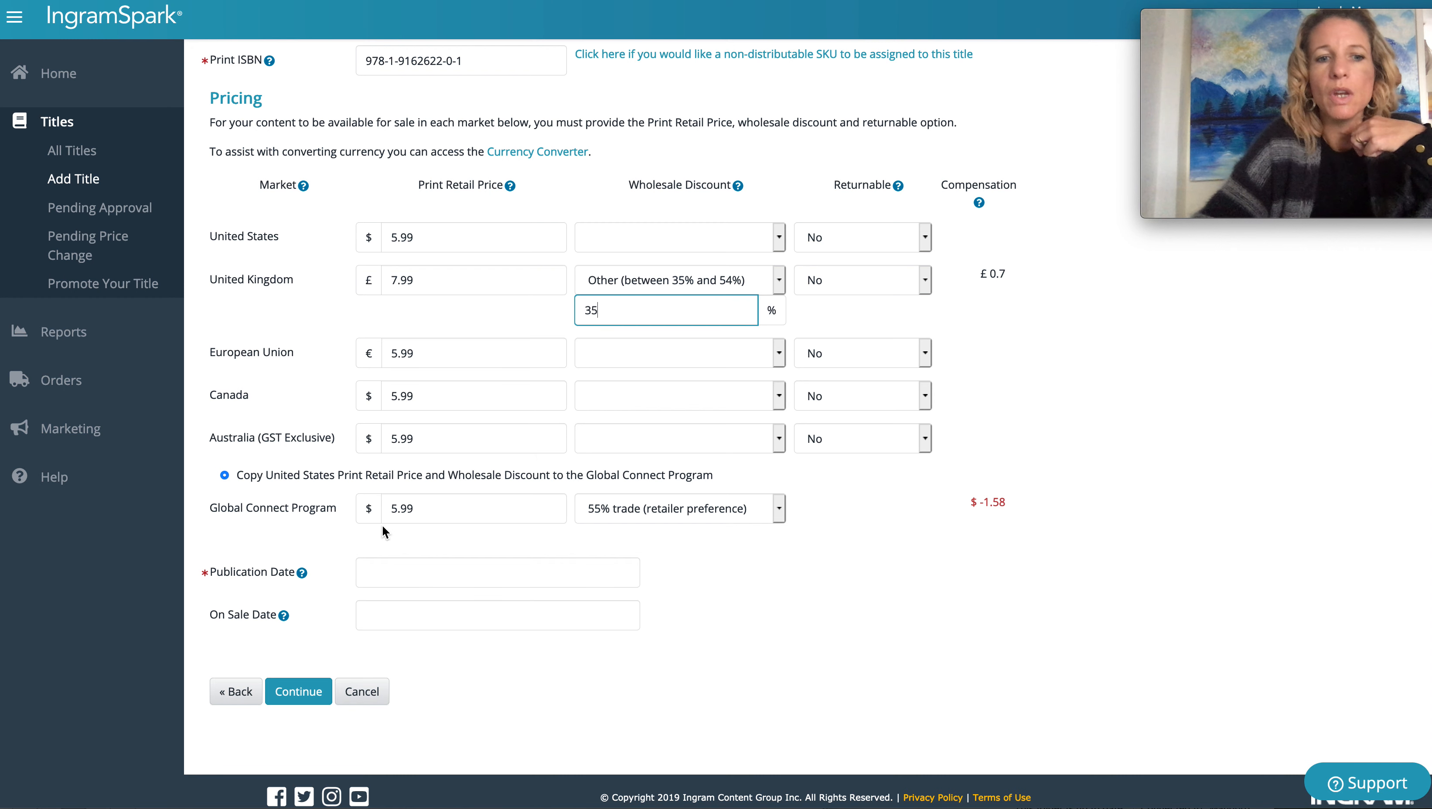
# Go back to the print format step and check the help text on the format options
pyautogui.click(247, 695)
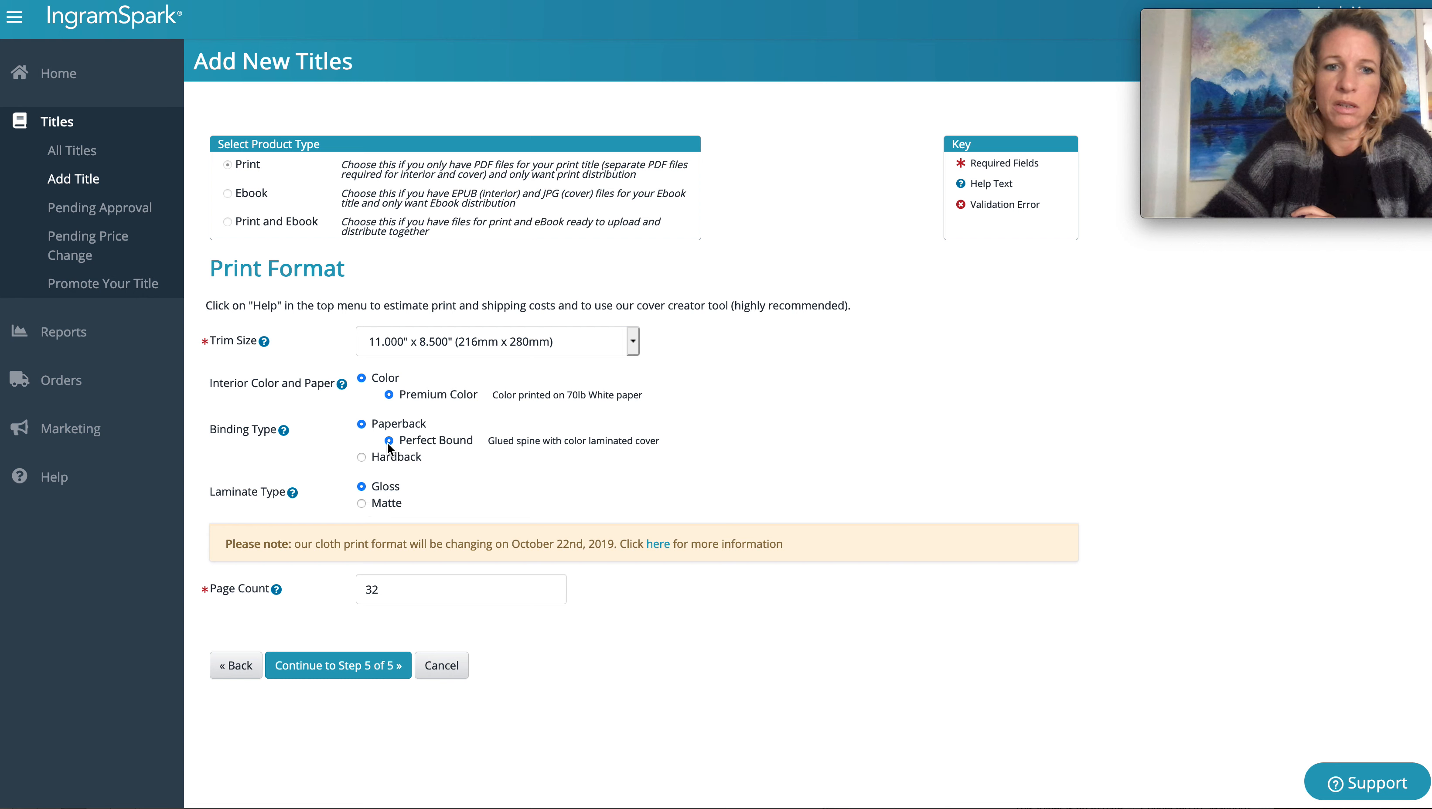
pyautogui.click(341, 385)
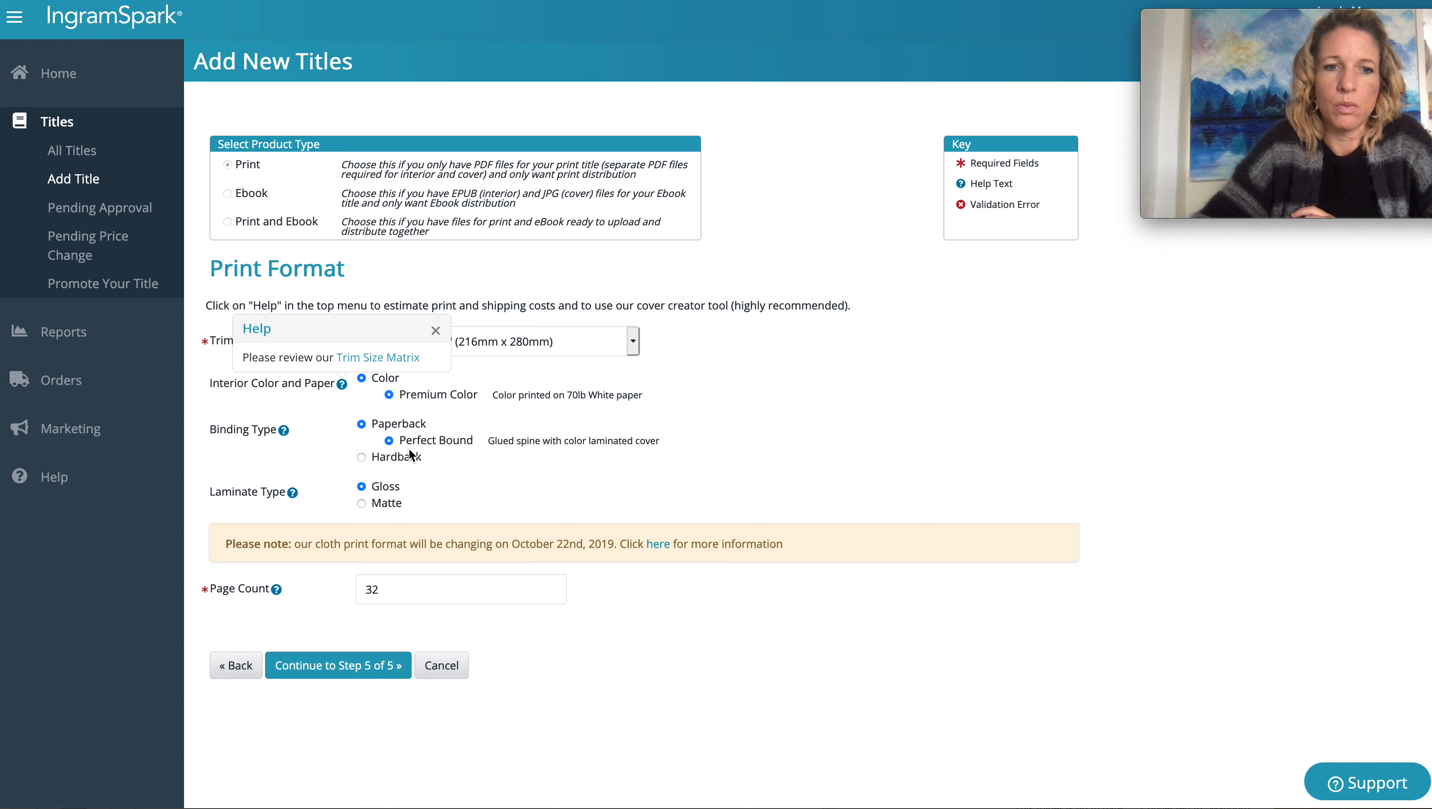
pyautogui.click(393, 399)
pyautogui.click(435, 330)
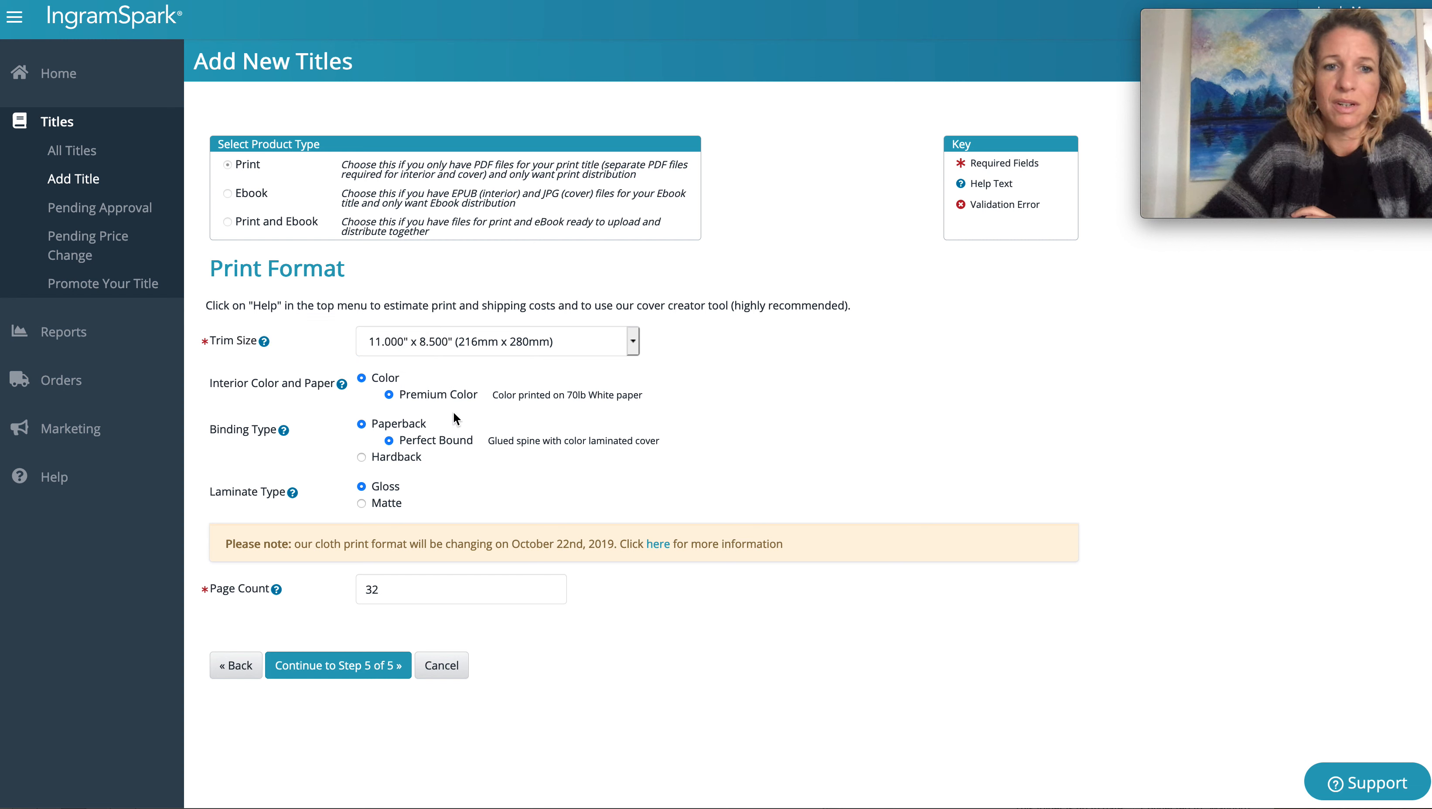
# Try the 8.500" x 11.000" trim size, and return to 11.000" x 8.500" (216mm x 280mm)
pyautogui.click(471, 342)
pyautogui.click(458, 320)
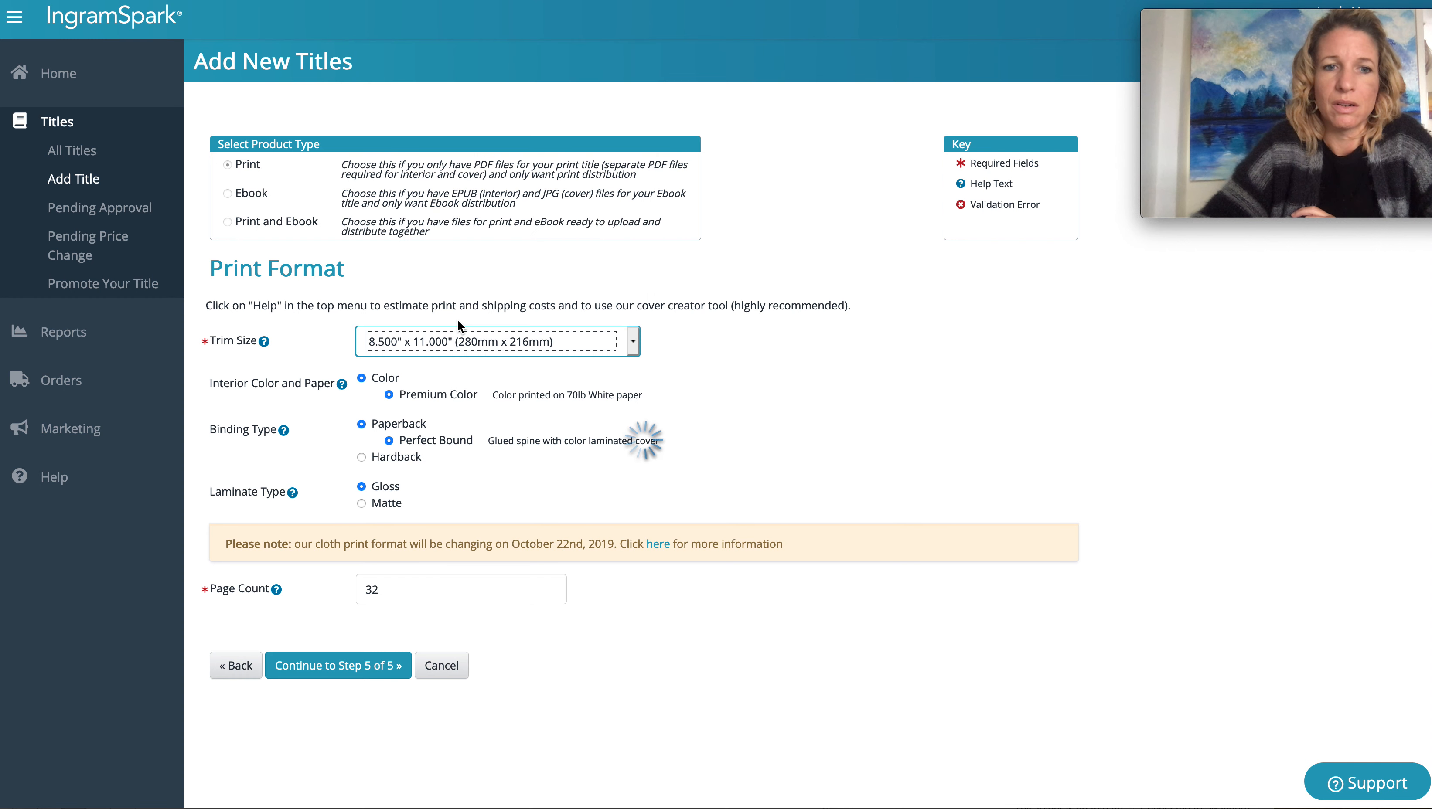
pyautogui.click(453, 339)
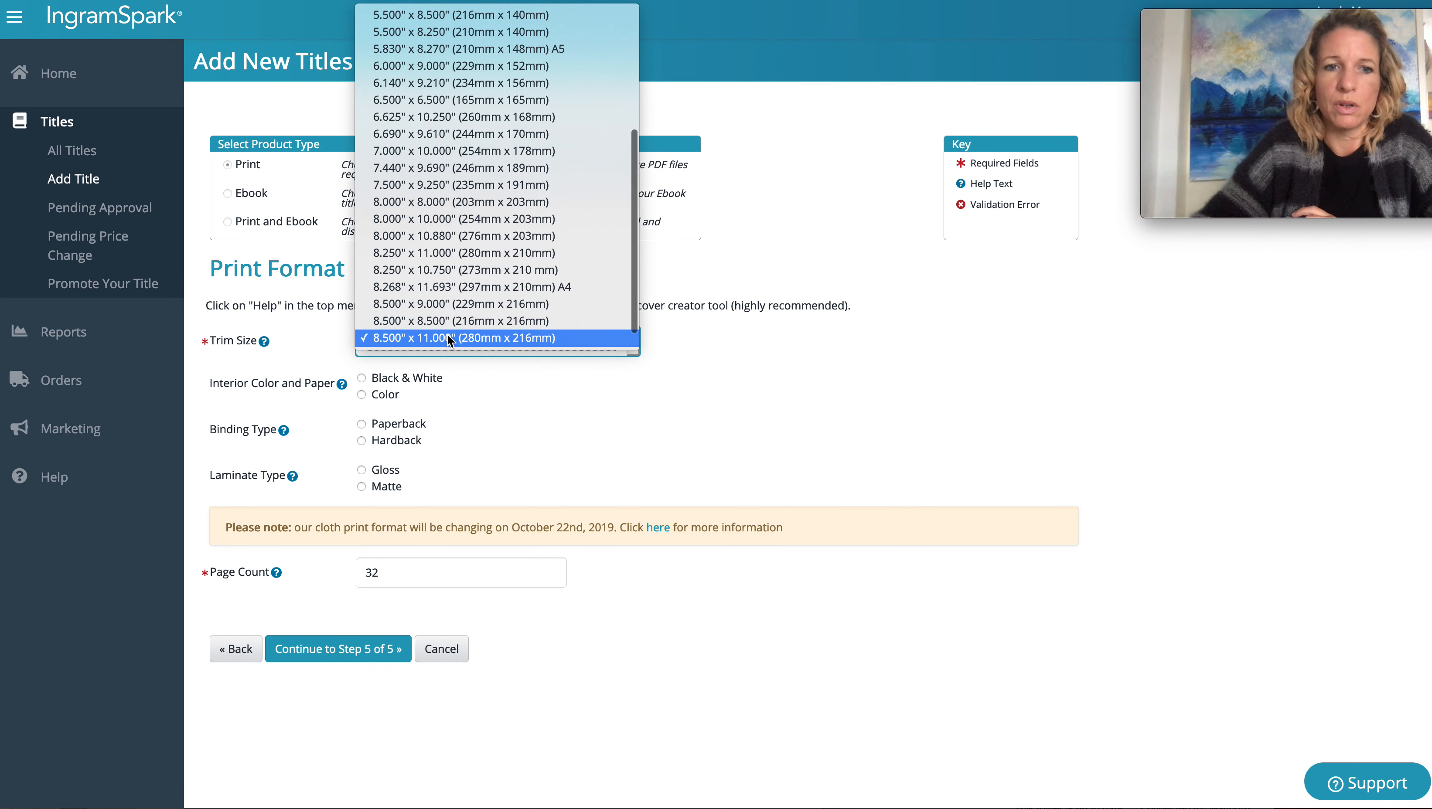
pyautogui.scroll(-1, 447, 335)
pyautogui.click(437, 340)
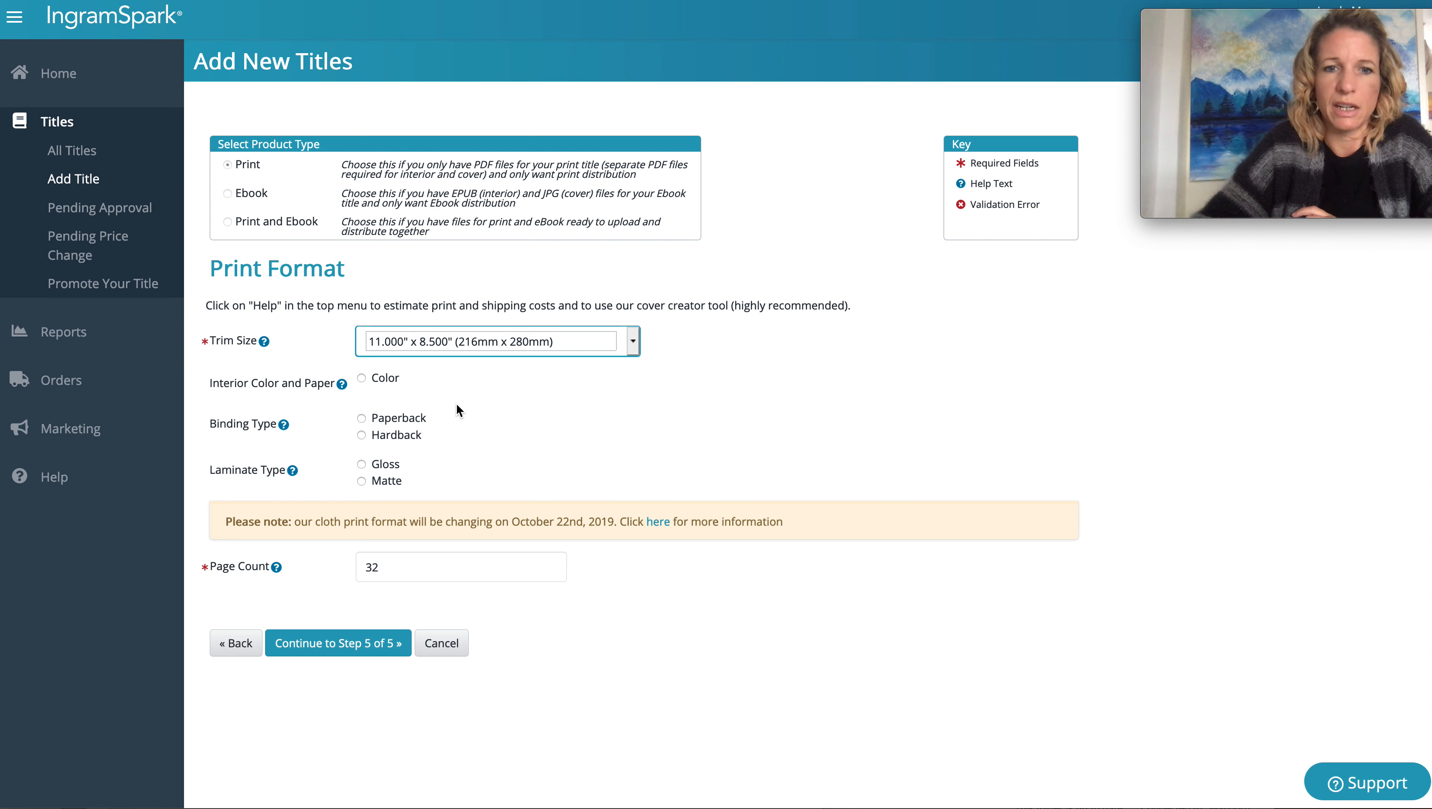
# Choose color interior, perfect bound paperback binding and gloss laminate, and continue to step 5 of 5
pyautogui.click(362, 379)
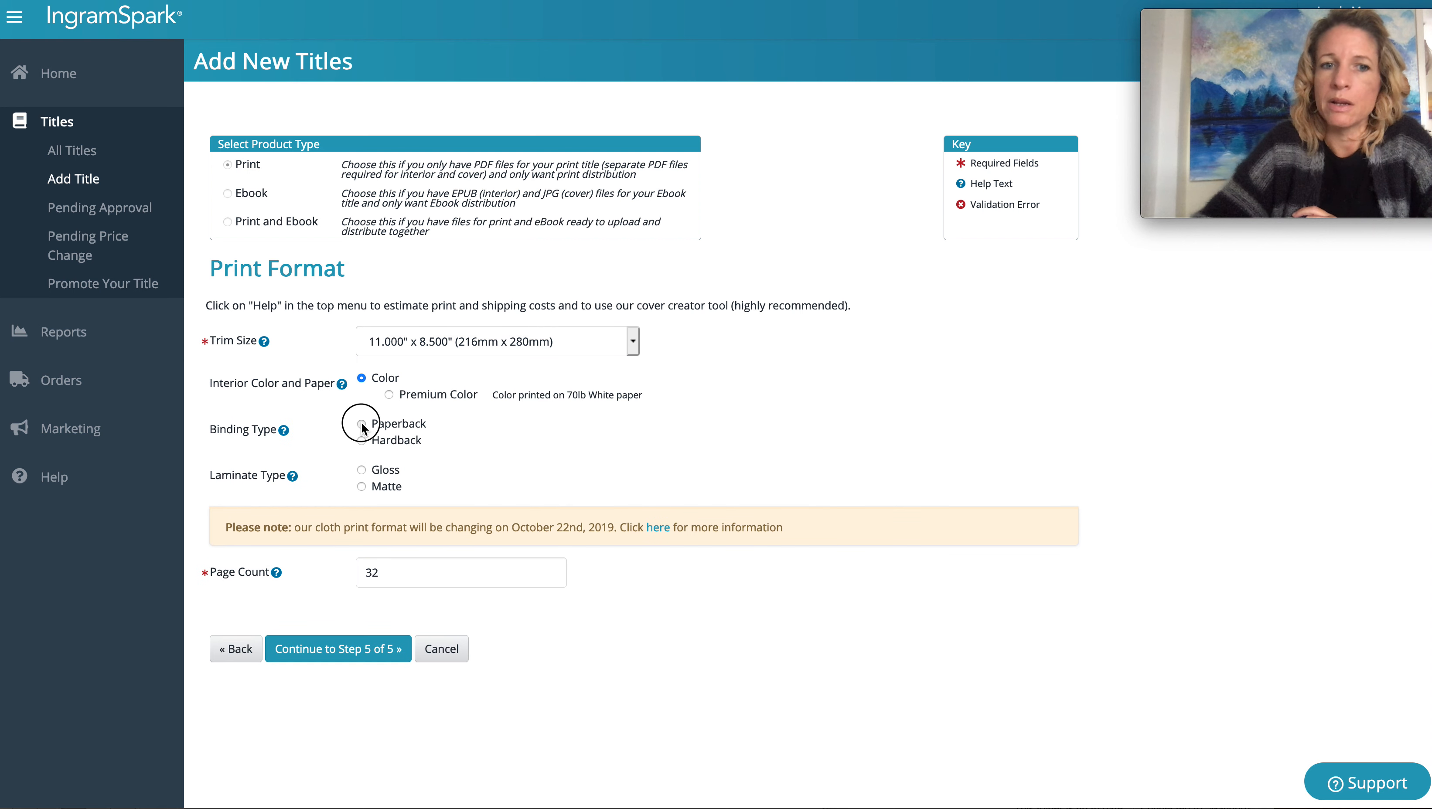
pyautogui.click(362, 425)
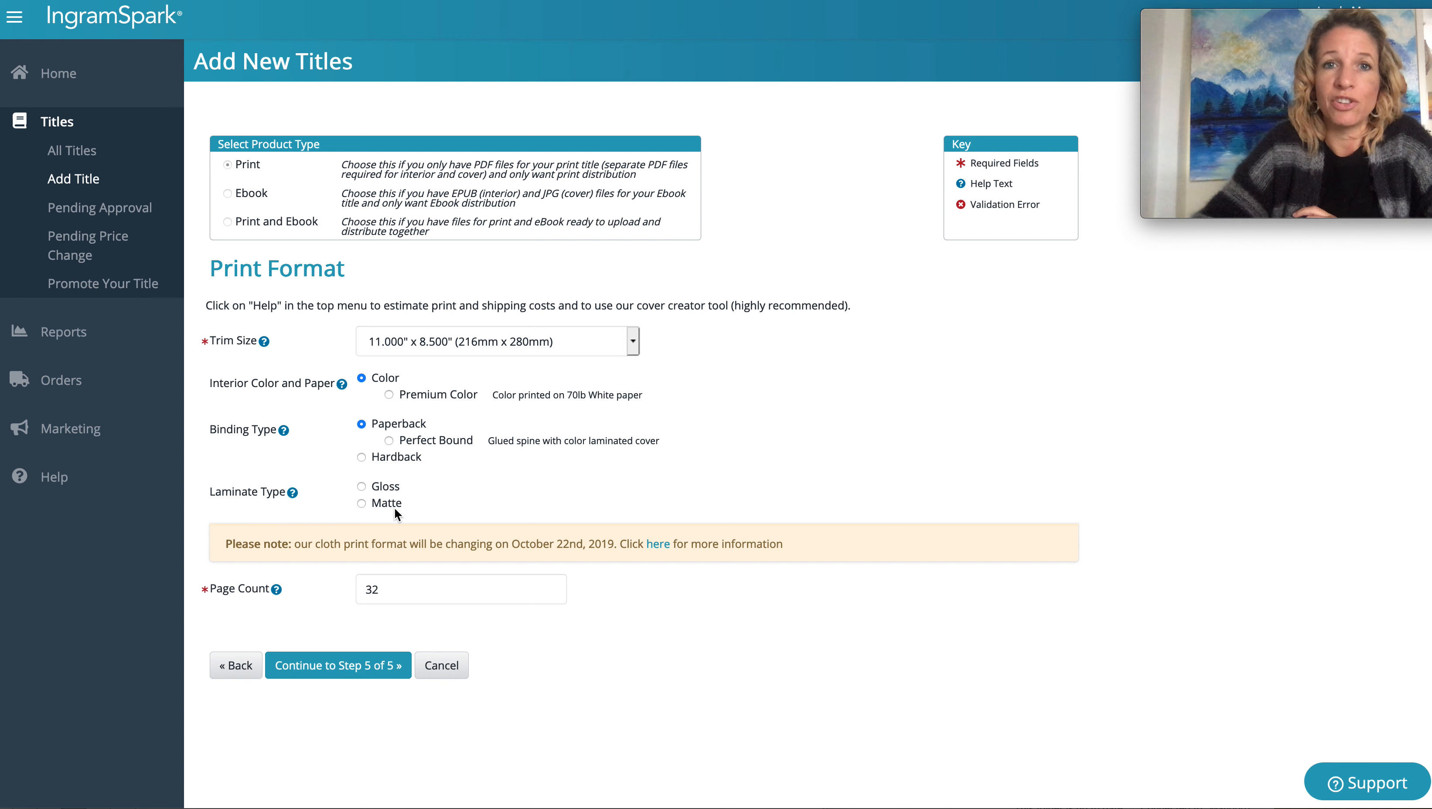
pyautogui.click(388, 441)
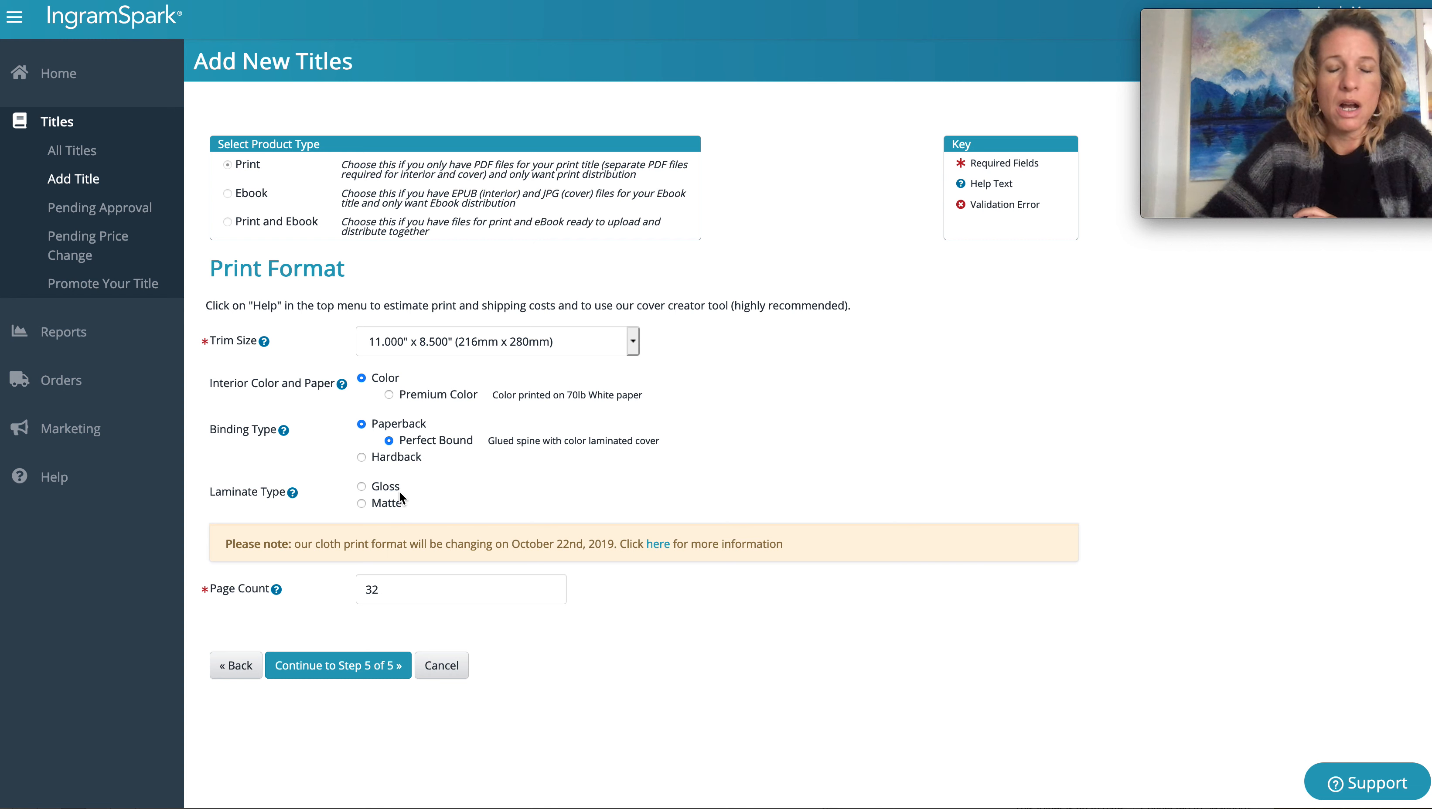
pyautogui.click(362, 487)
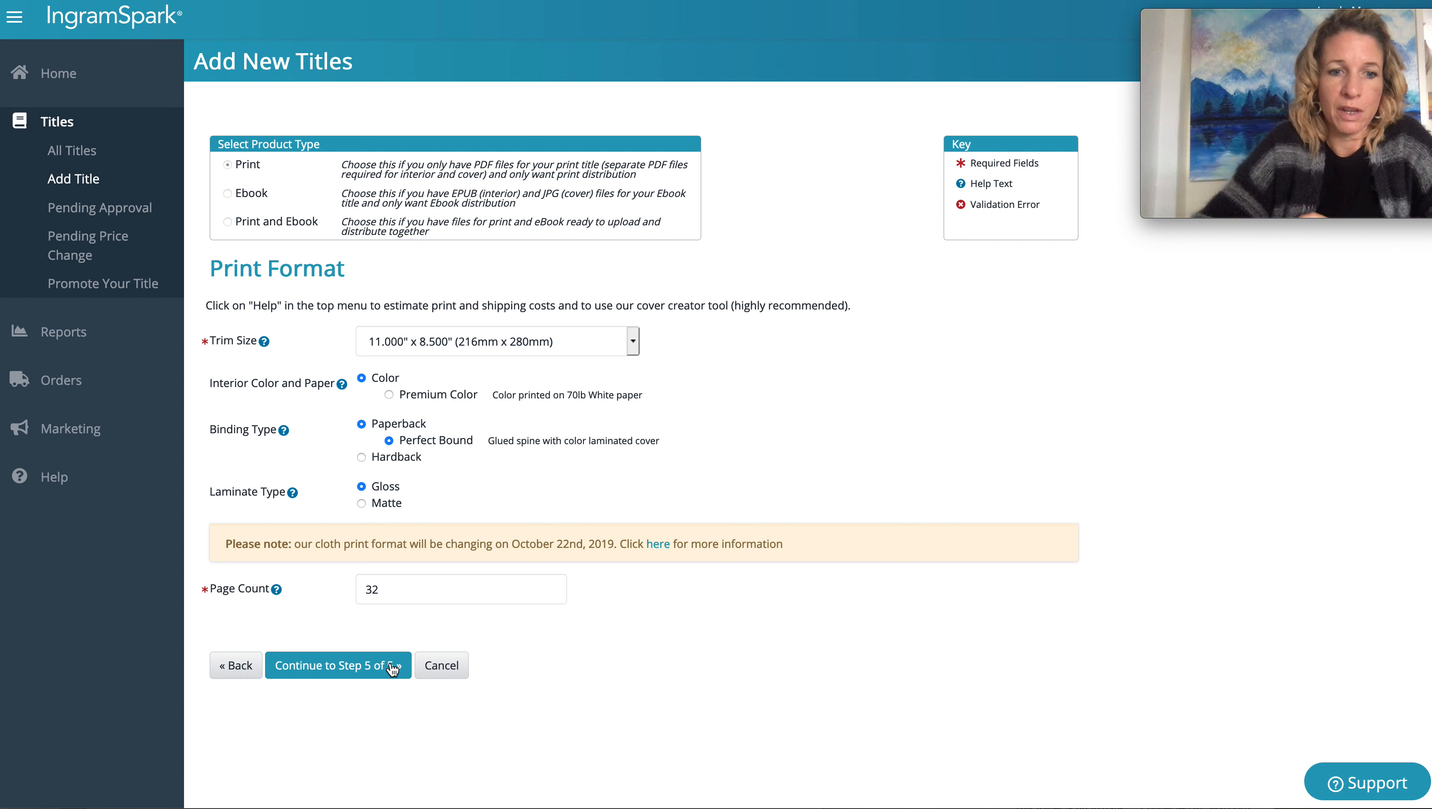
pyautogui.click(375, 675)
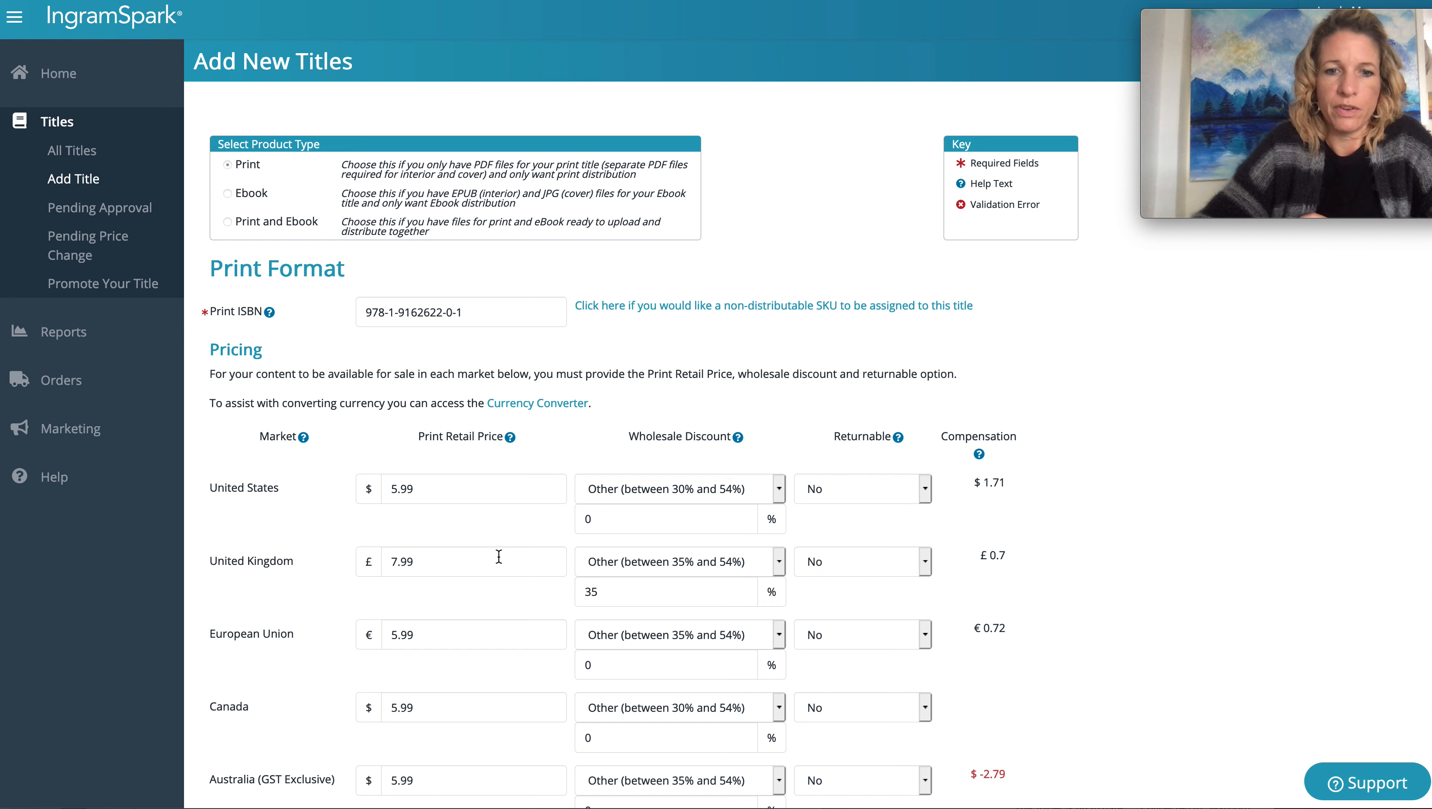
# Try a United Kingdom print retail price of 5.99, and set it back to 7.99
pyautogui.moveTo(443, 564); pyautogui.dragTo(379, 565)
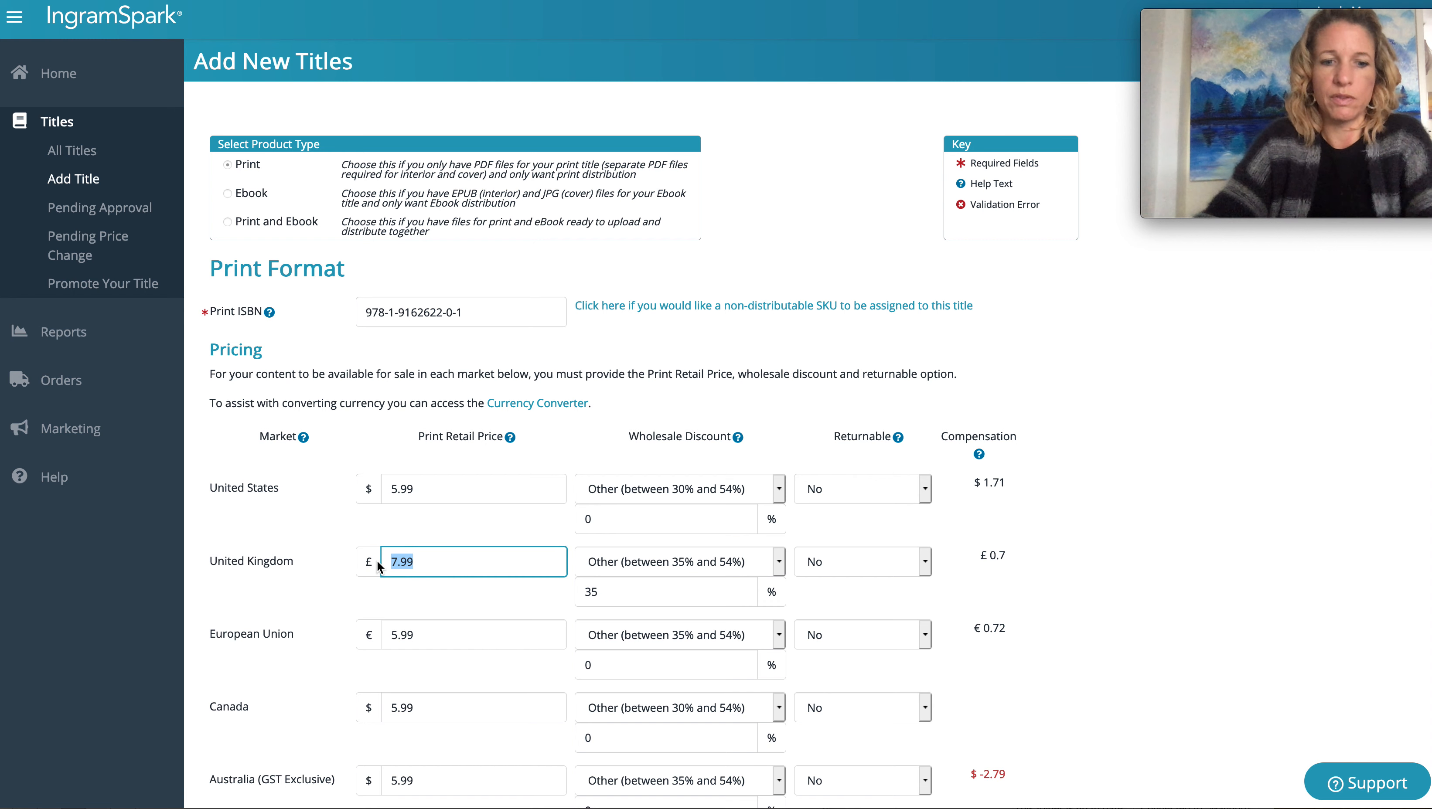
pyautogui.write('5.99')
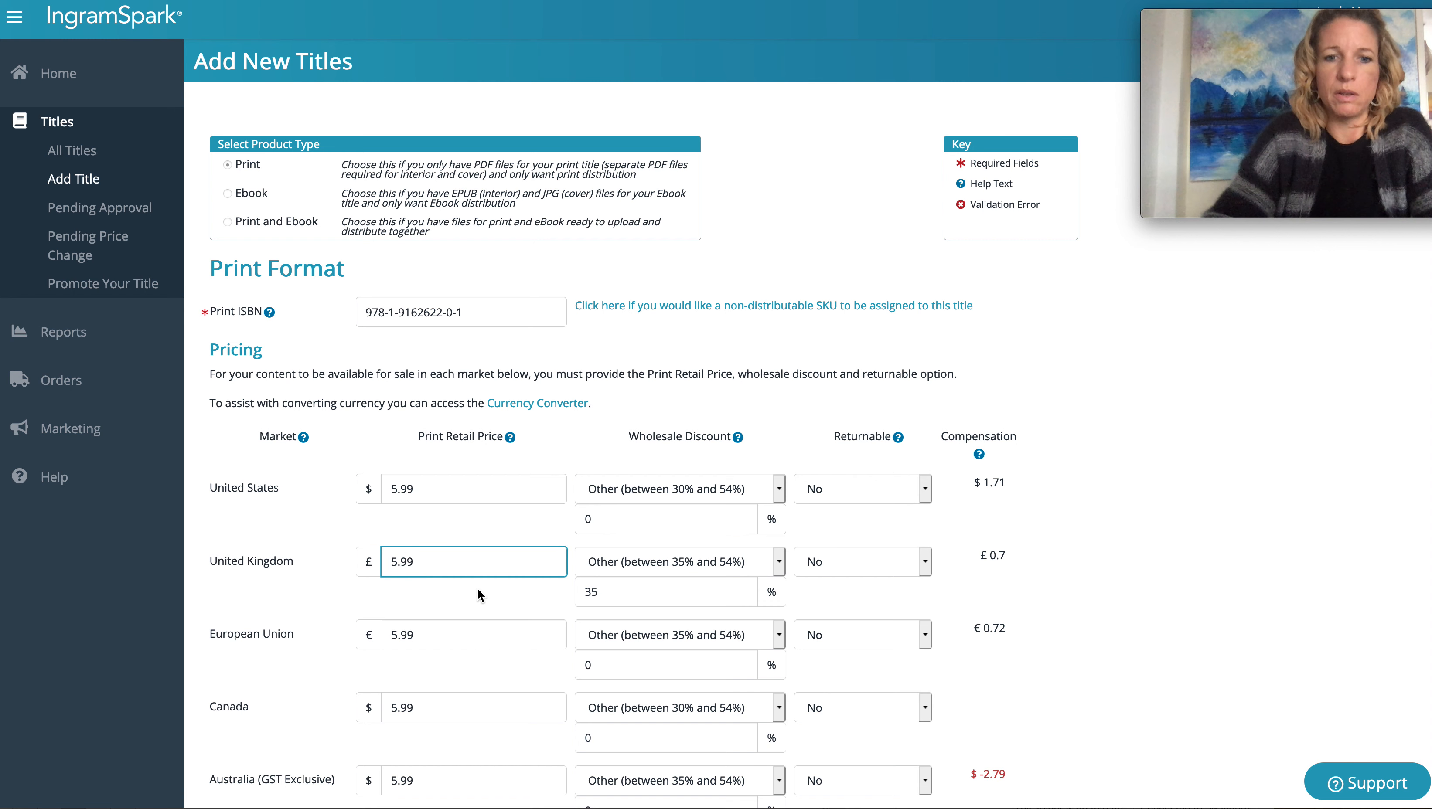
pyautogui.click(480, 630)
pyautogui.click(428, 563)
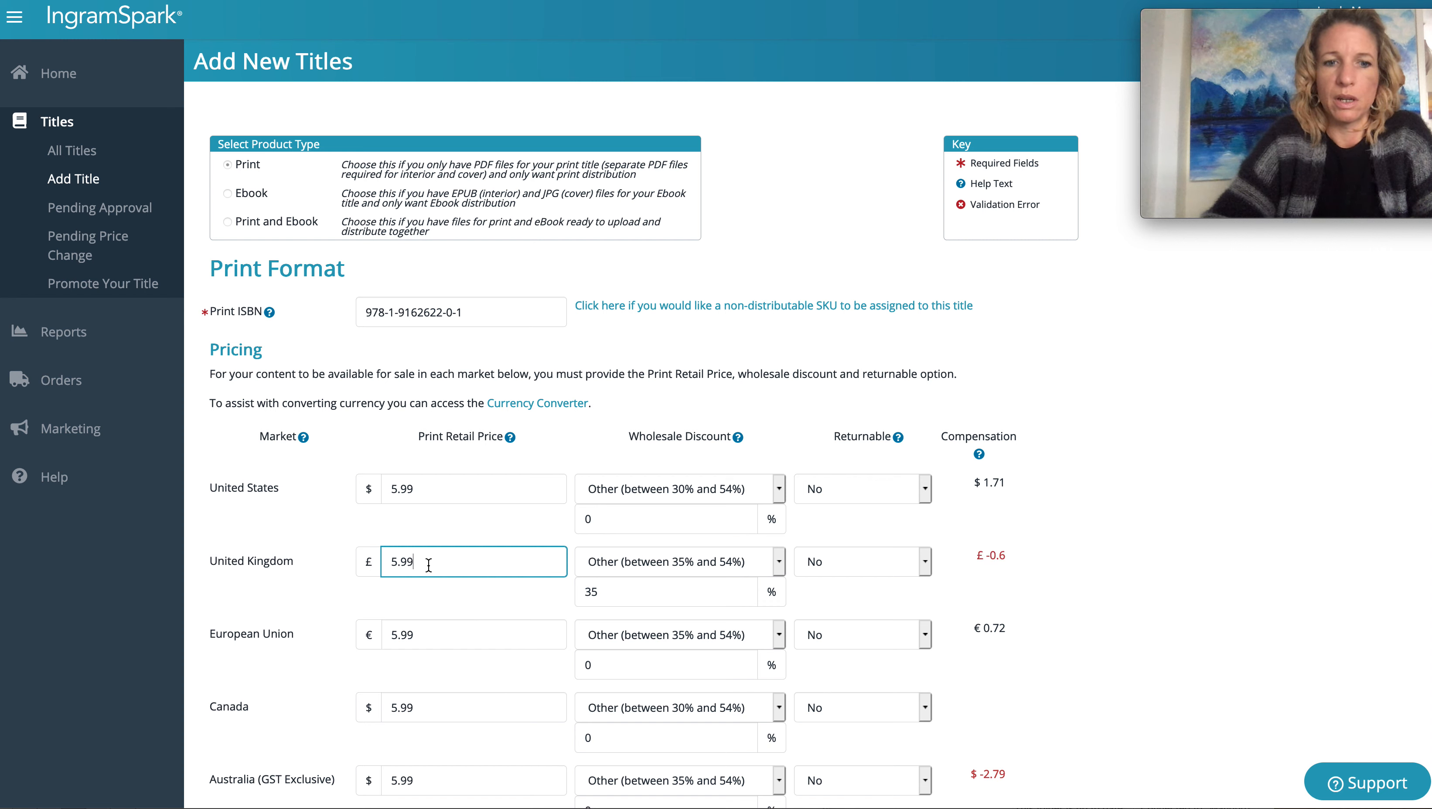
pyautogui.doubleClick(396, 561)
pyautogui.write('7.99')
pyautogui.click(457, 630)
# Set the print retail price to 7.99 for the United States, European Union and Canada markets
pyautogui.click(398, 488)
pyautogui.press('BackSpace')
pyautogui.write('7')
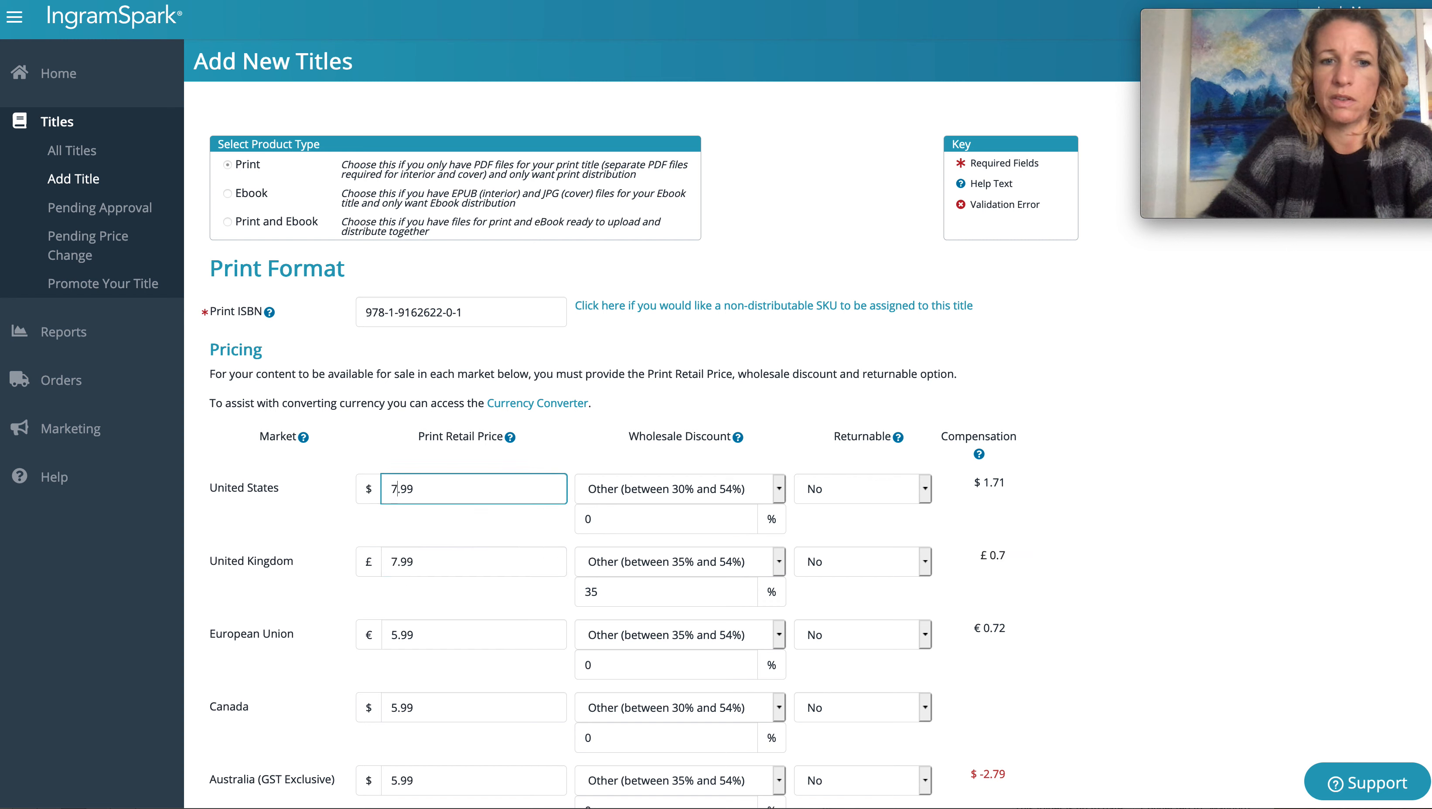
pyautogui.click(398, 635)
pyautogui.press('BackSpace')
pyautogui.write('7')
pyautogui.click(398, 709)
pyautogui.press('BackSpace')
pyautogui.write('7')
# Set the print retail price to 7.99 for Australia and the Global Connect Program
pyautogui.scroll(-3, 396, 709)
pyautogui.click(396, 598)
pyautogui.press('BackSpace')
pyautogui.write('7')
pyautogui.moveTo(390, 698); pyautogui.dragTo(398, 698)
pyautogui.write('7')
pyautogui.click(479, 597)
pyautogui.click(495, 516)
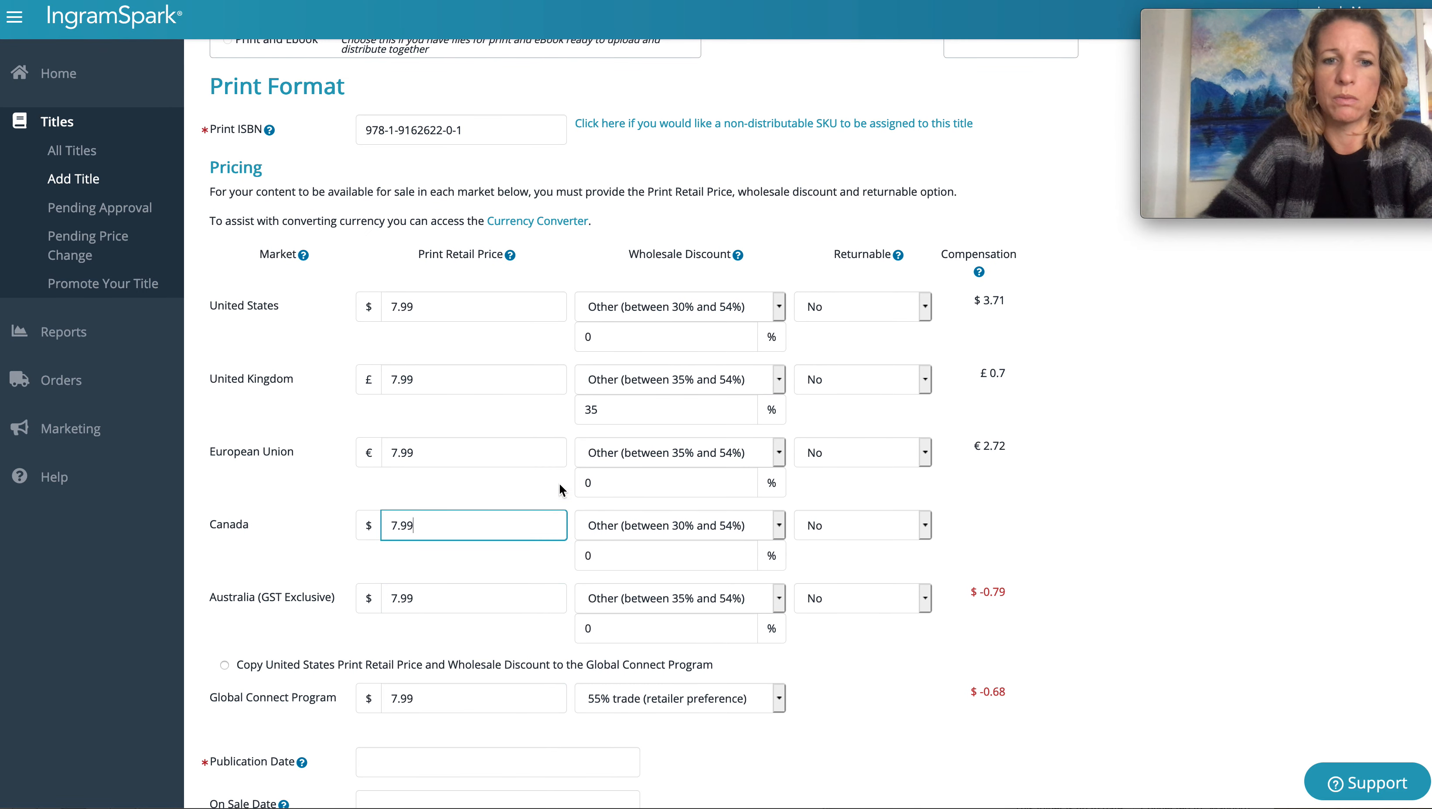
# Try an Australian print retail price of 12.99
pyautogui.scroll(2, 560, 489)
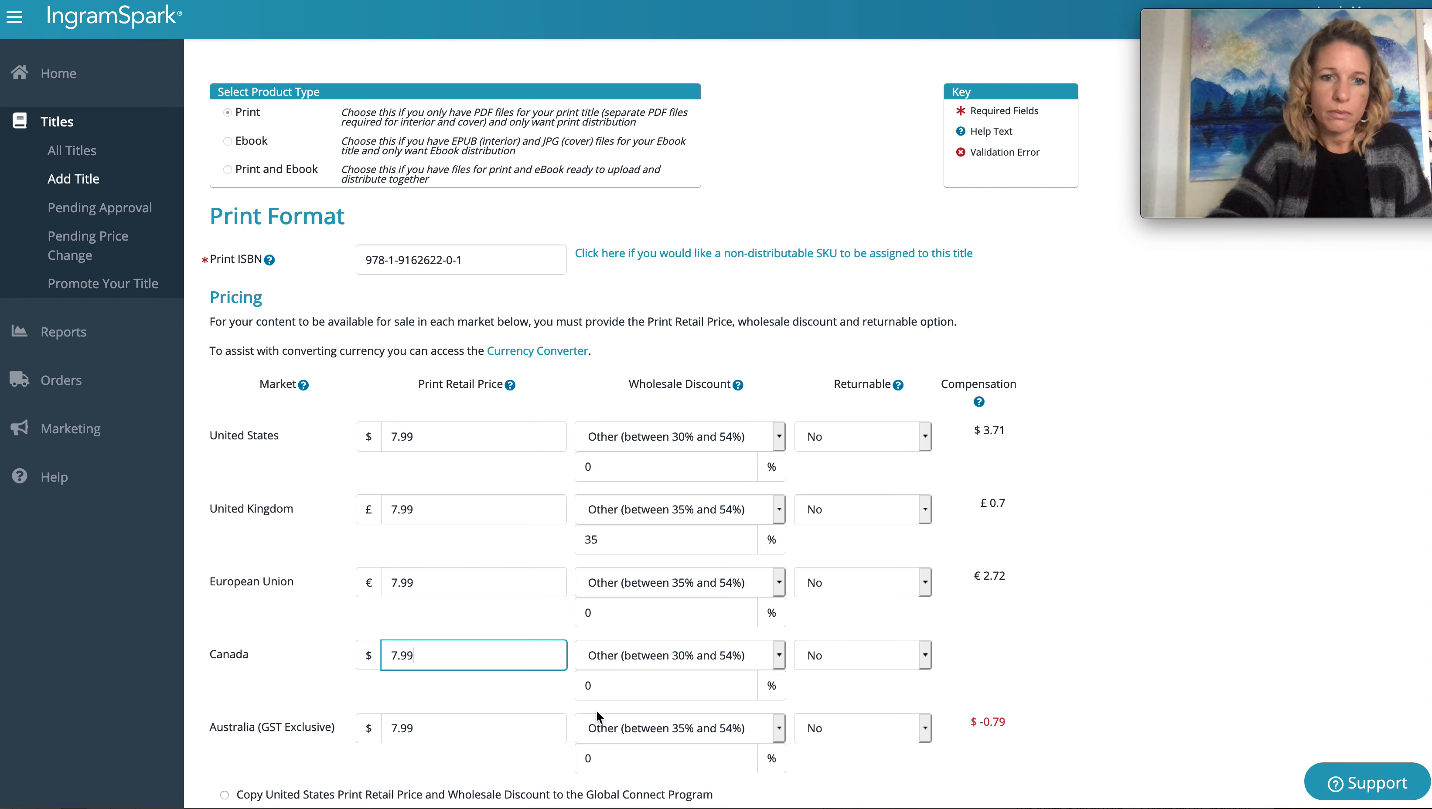
pyautogui.scroll(-3, 595, 709)
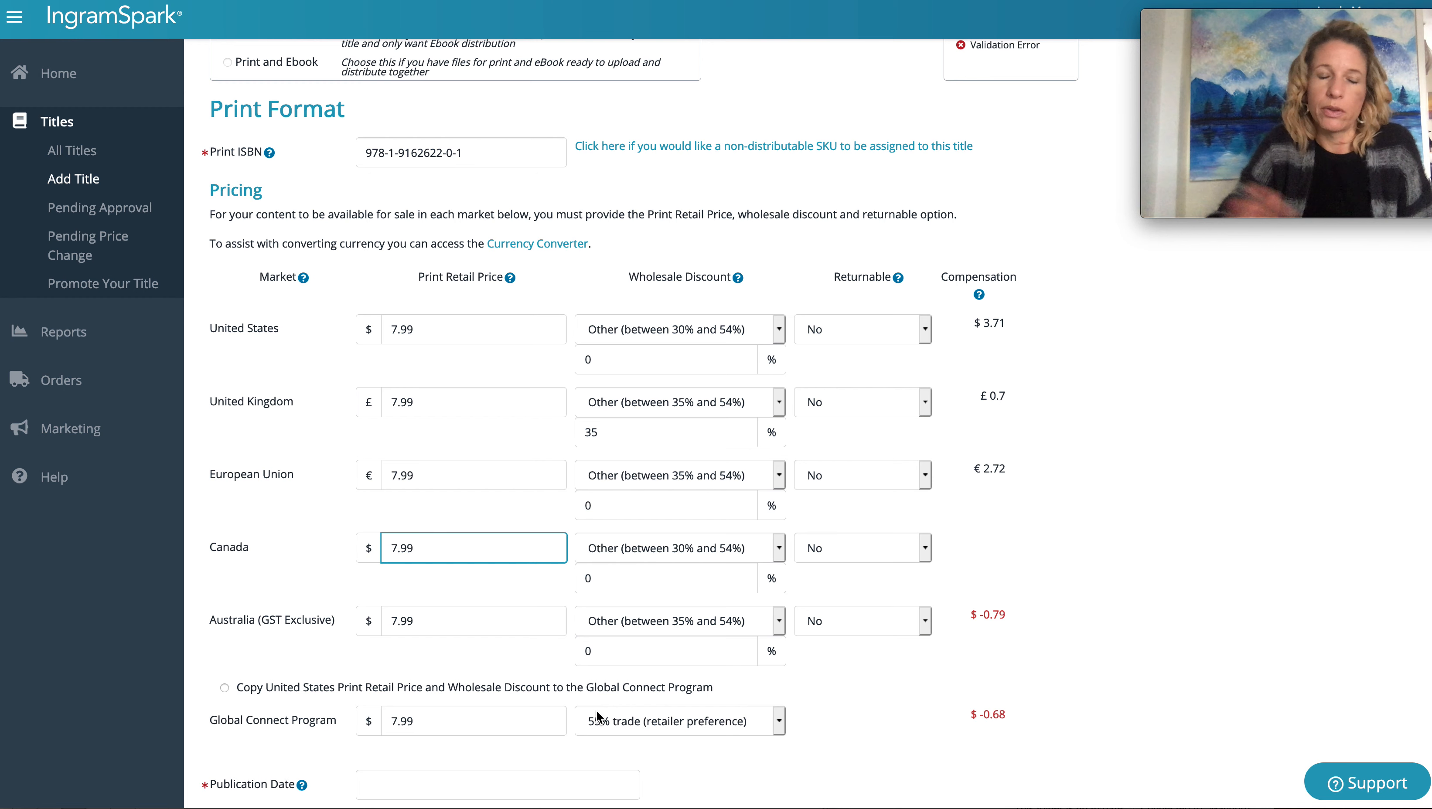
pyautogui.scroll(-5, 596, 710)
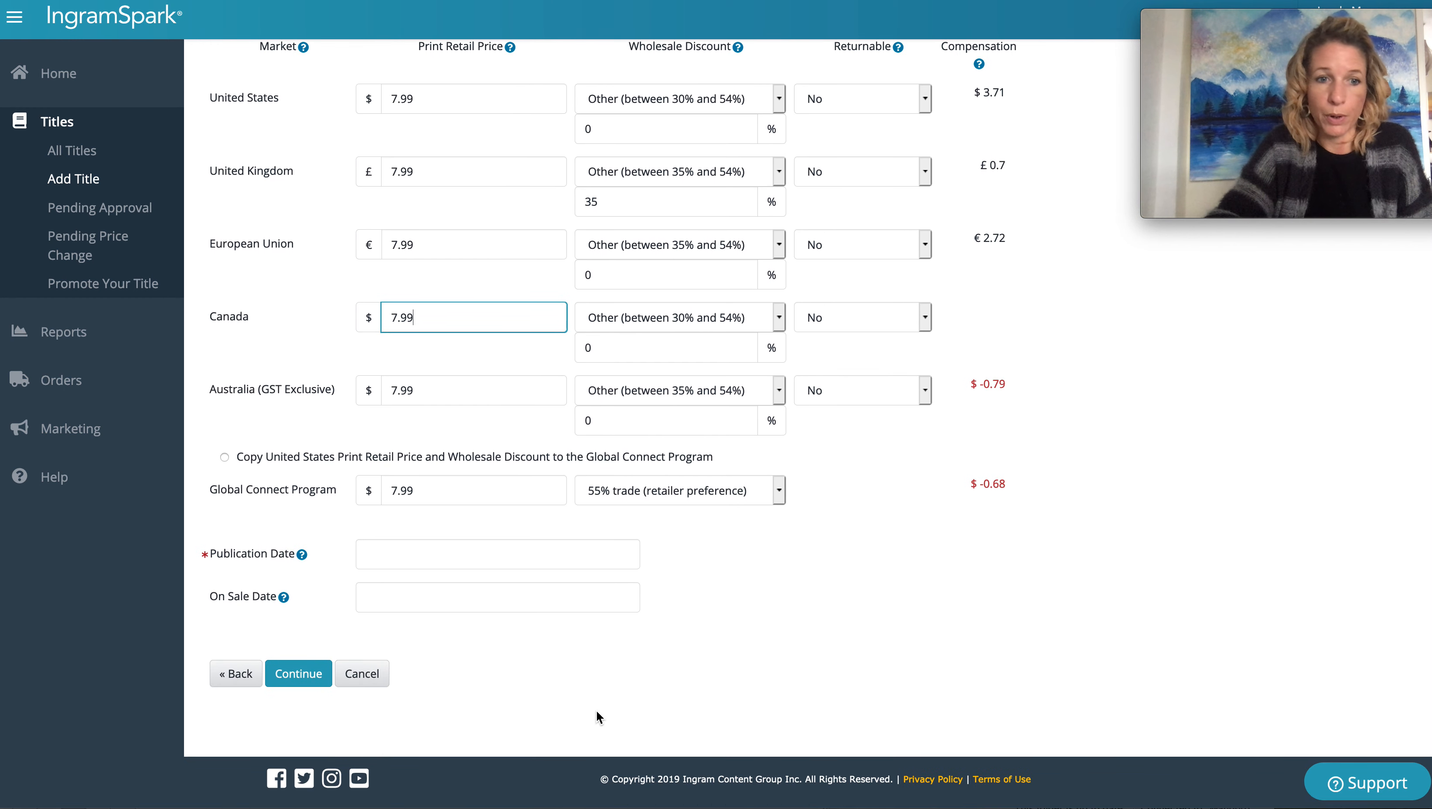
pyautogui.scroll(8, 596, 710)
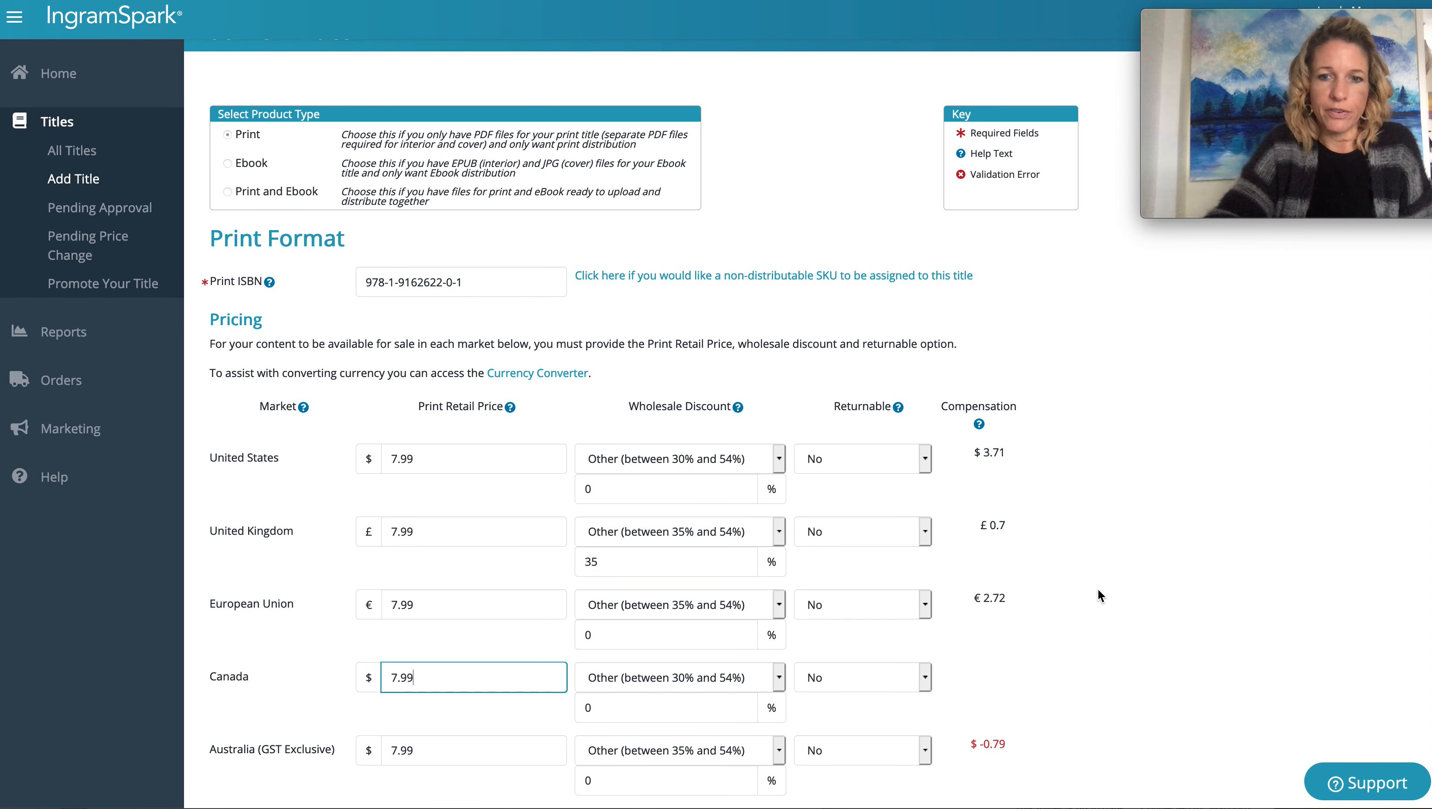
pyautogui.scroll(-2, 1102, 585)
pyautogui.click(416, 650)
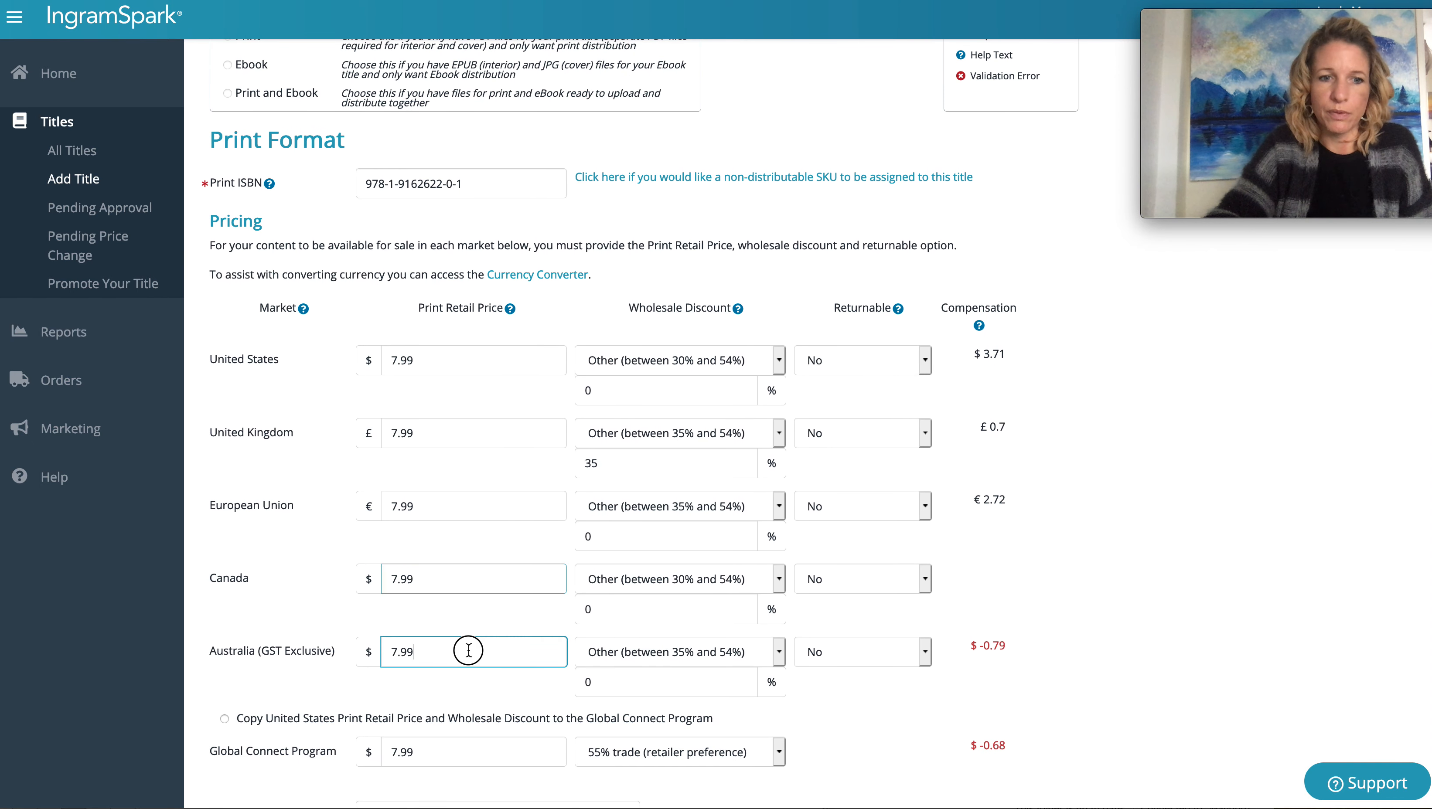
pyautogui.click(398, 652)
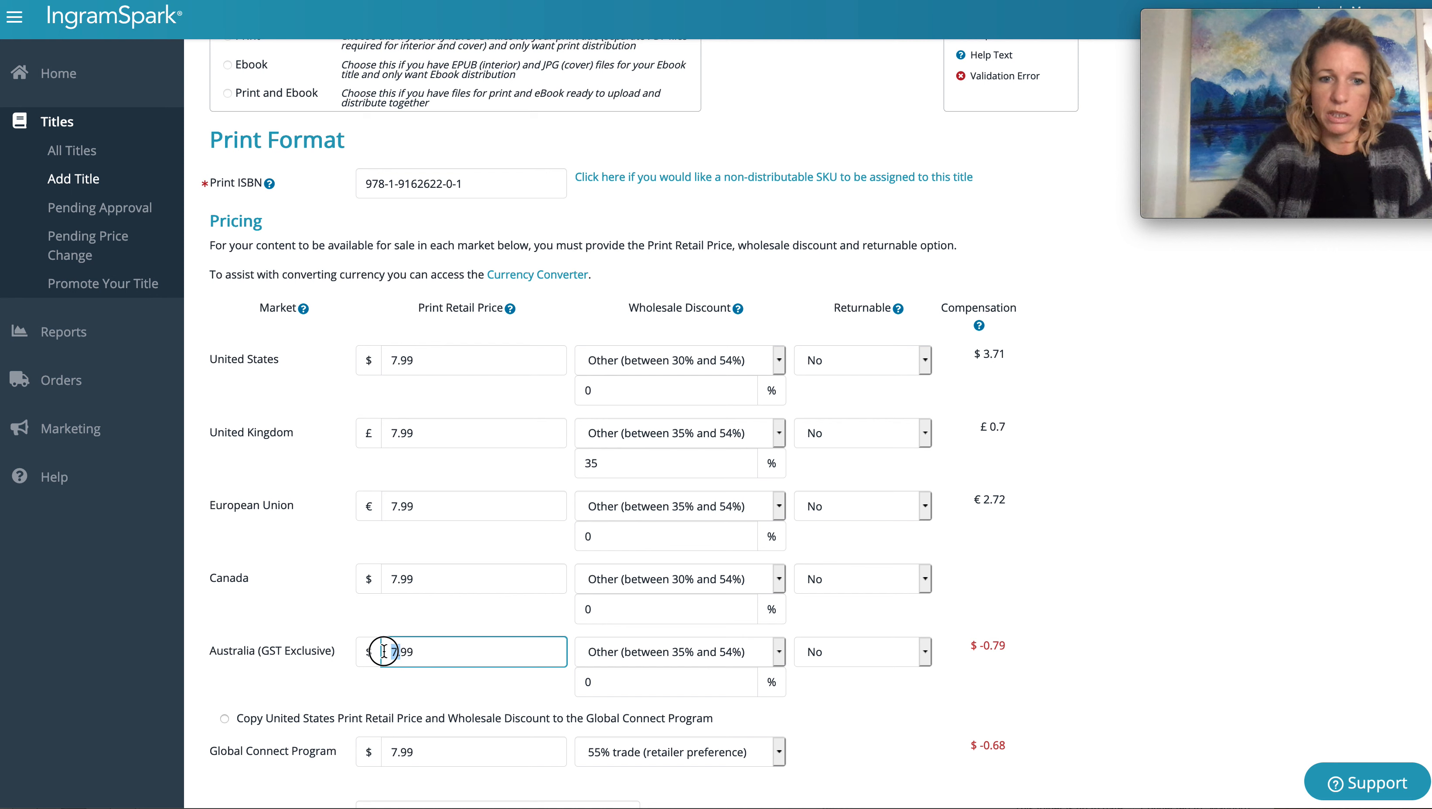
pyautogui.click(396, 652)
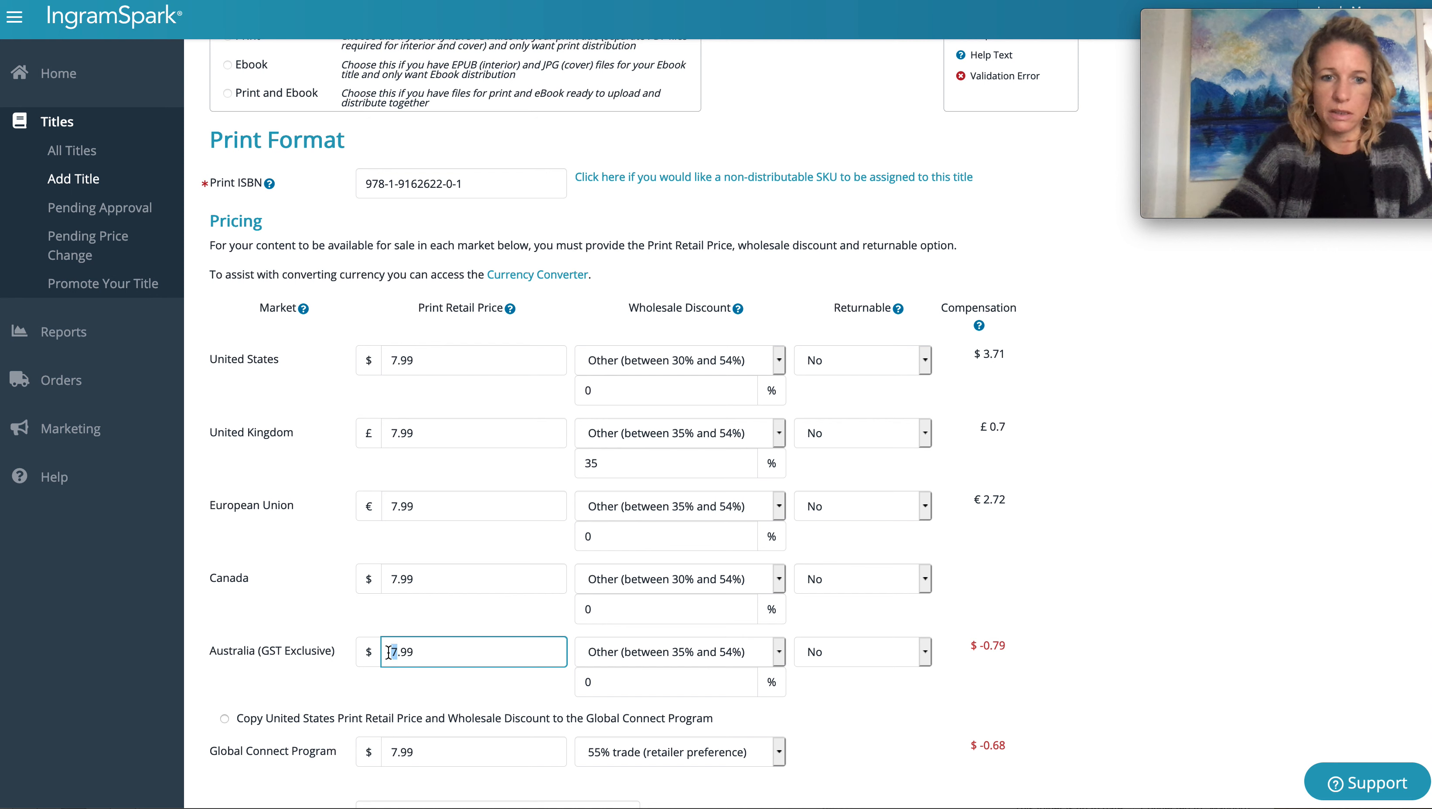
pyautogui.press('BackSpace')
pyautogui.write('12')
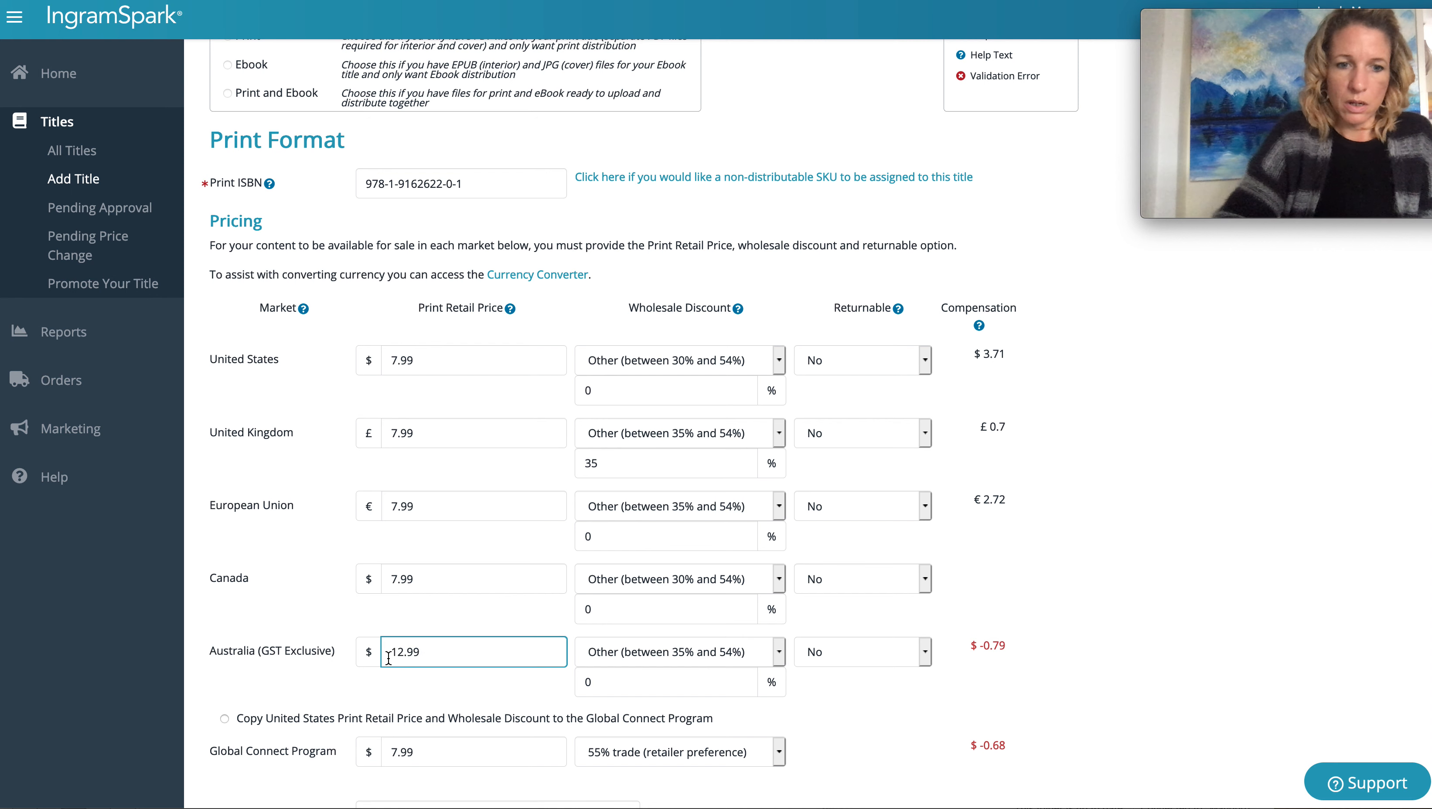
pyautogui.click(472, 687)
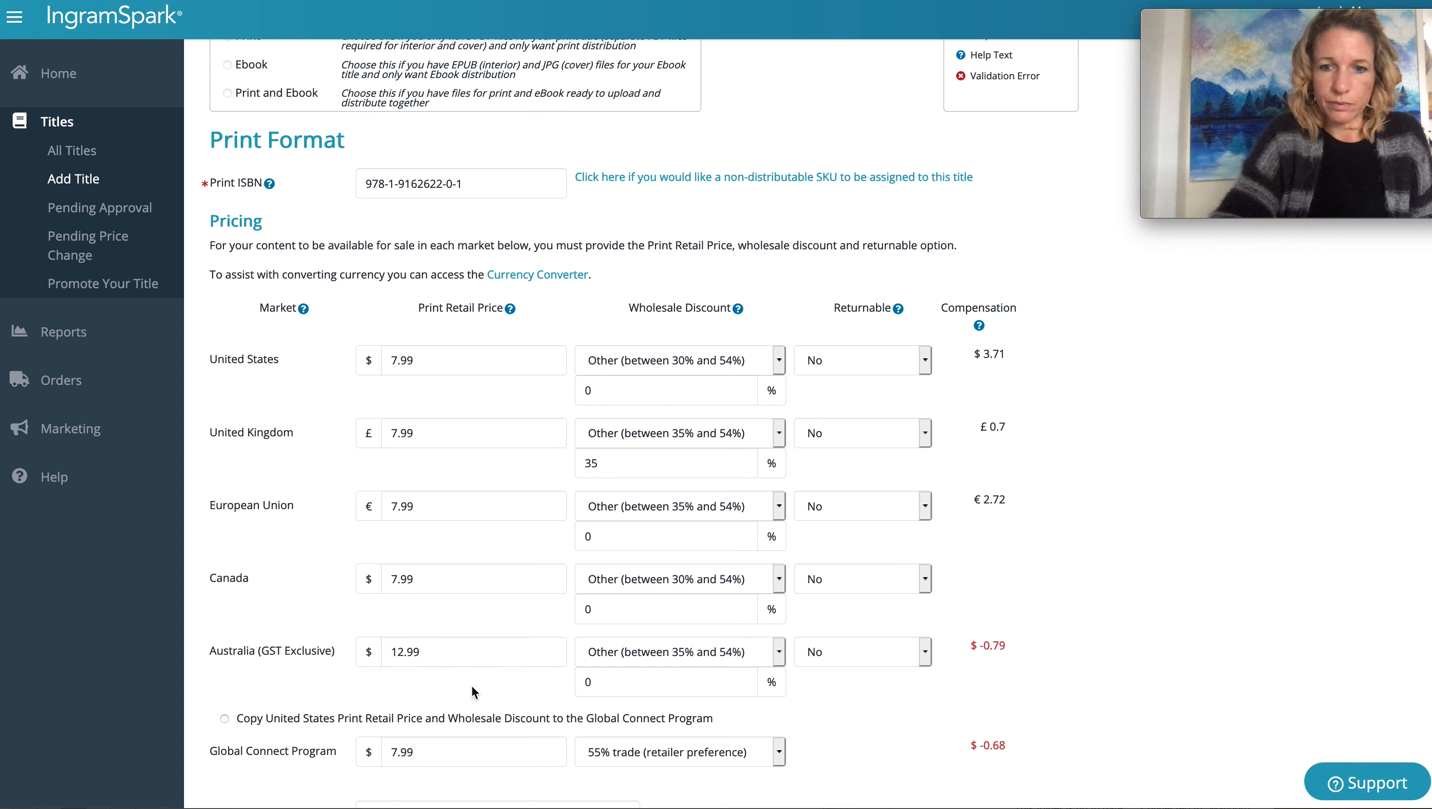
# Set the print retail price for the Australia (GST Exclusive) market to 9.99
pyautogui.click(403, 652)
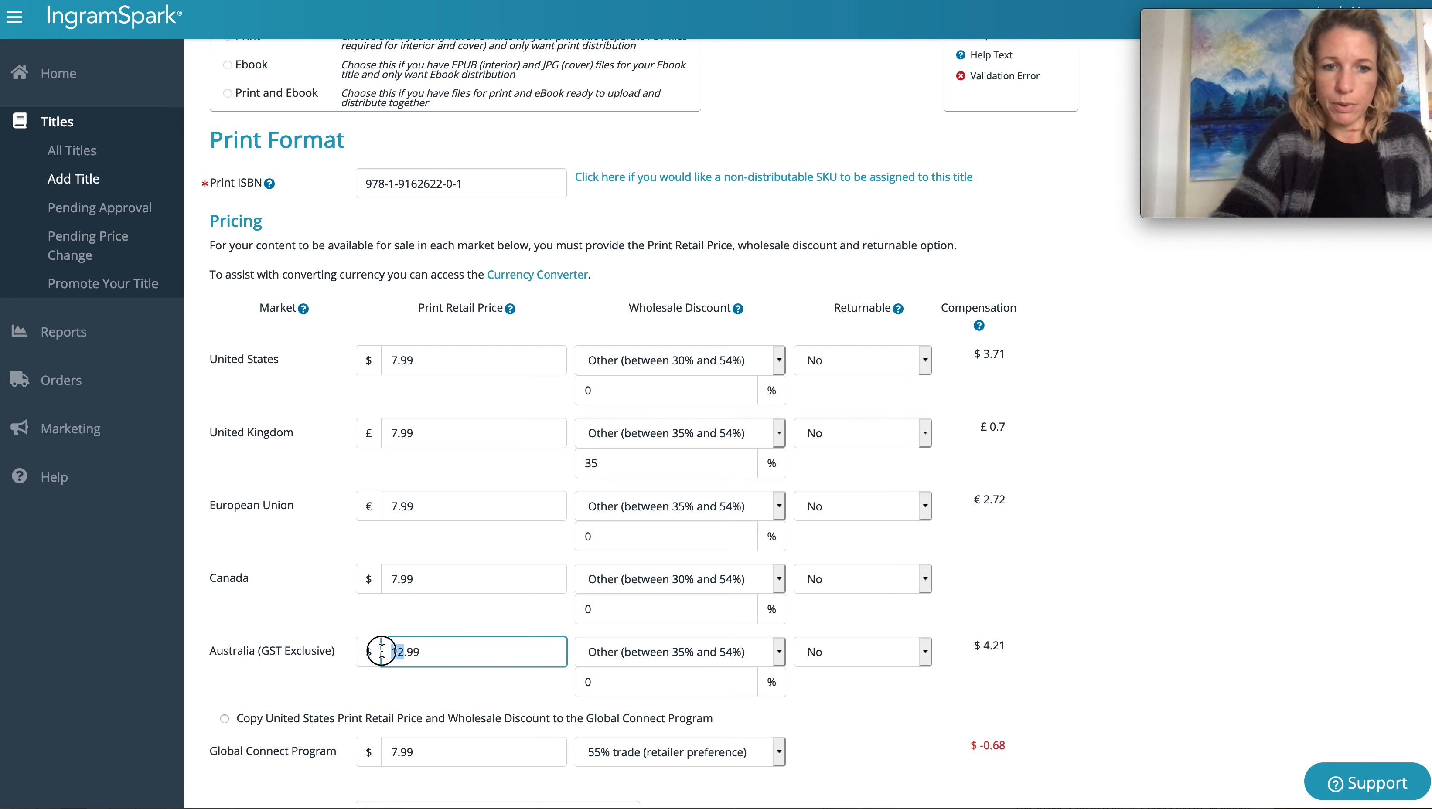
pyautogui.press('BackSpace')
pyautogui.press('BackSpace')
pyautogui.write('9')
pyautogui.click(423, 682)
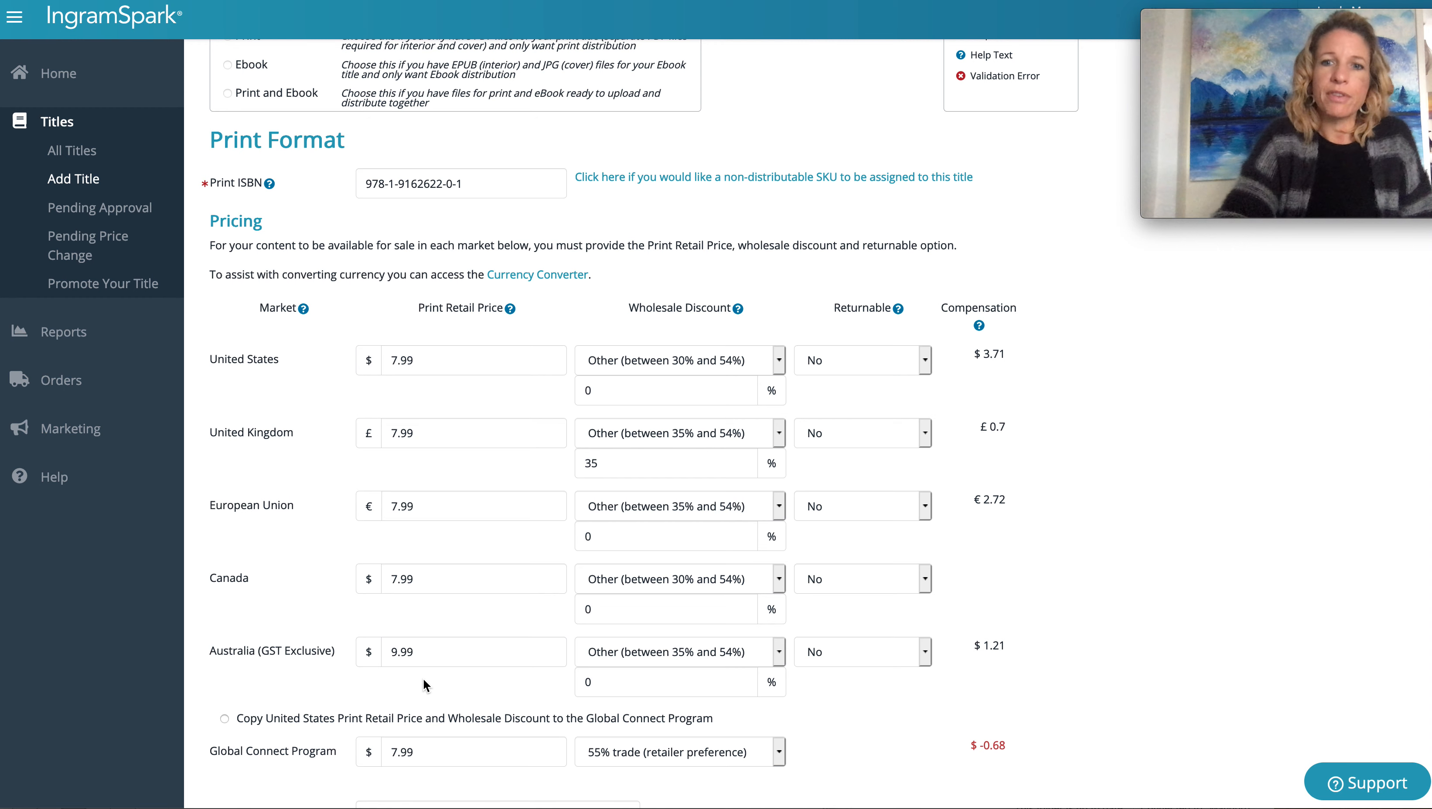
# Try a Global Connect Program print retail price of 9.99
pyautogui.scroll(-1, 423, 678)
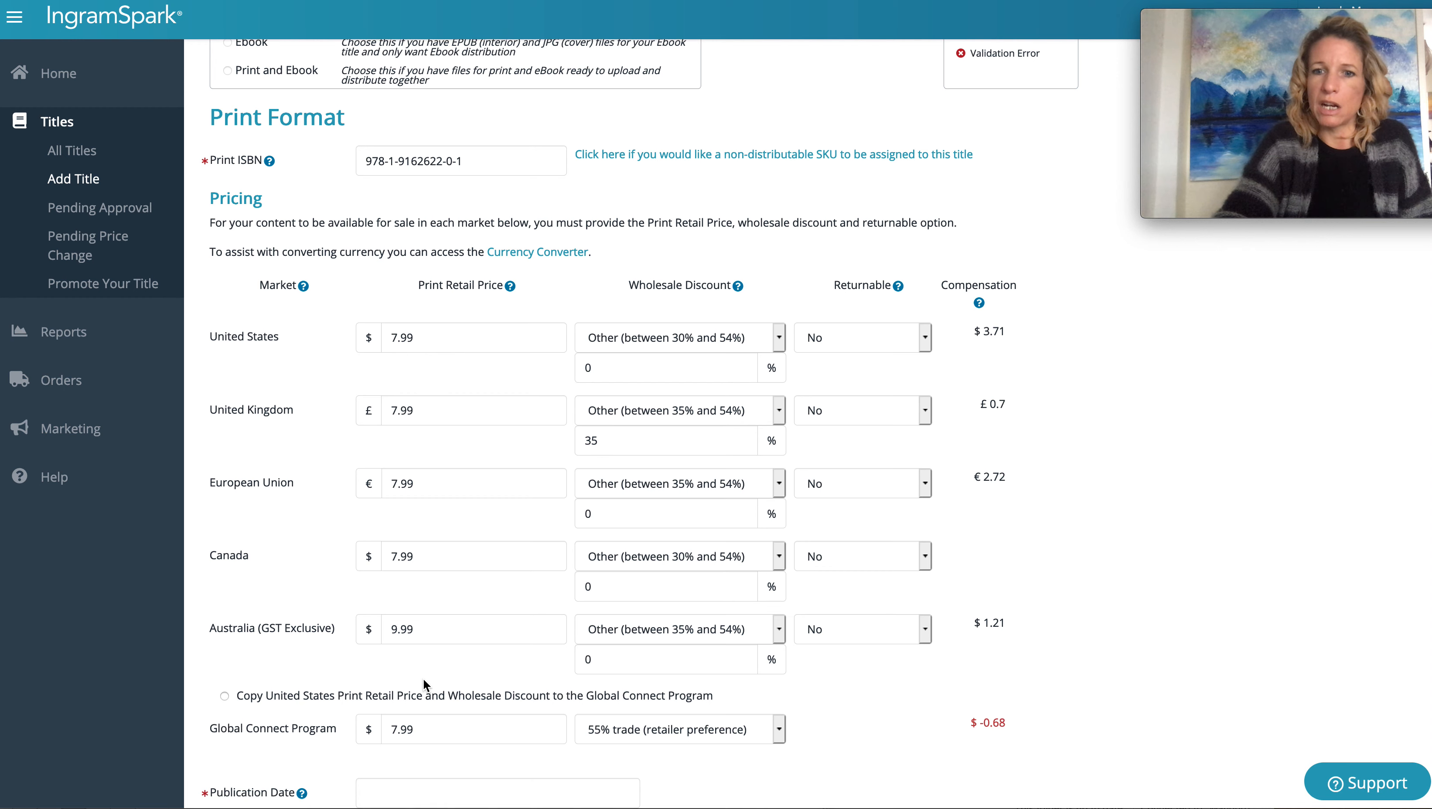
pyautogui.scroll(-3, 423, 681)
pyautogui.scroll(-1, 423, 680)
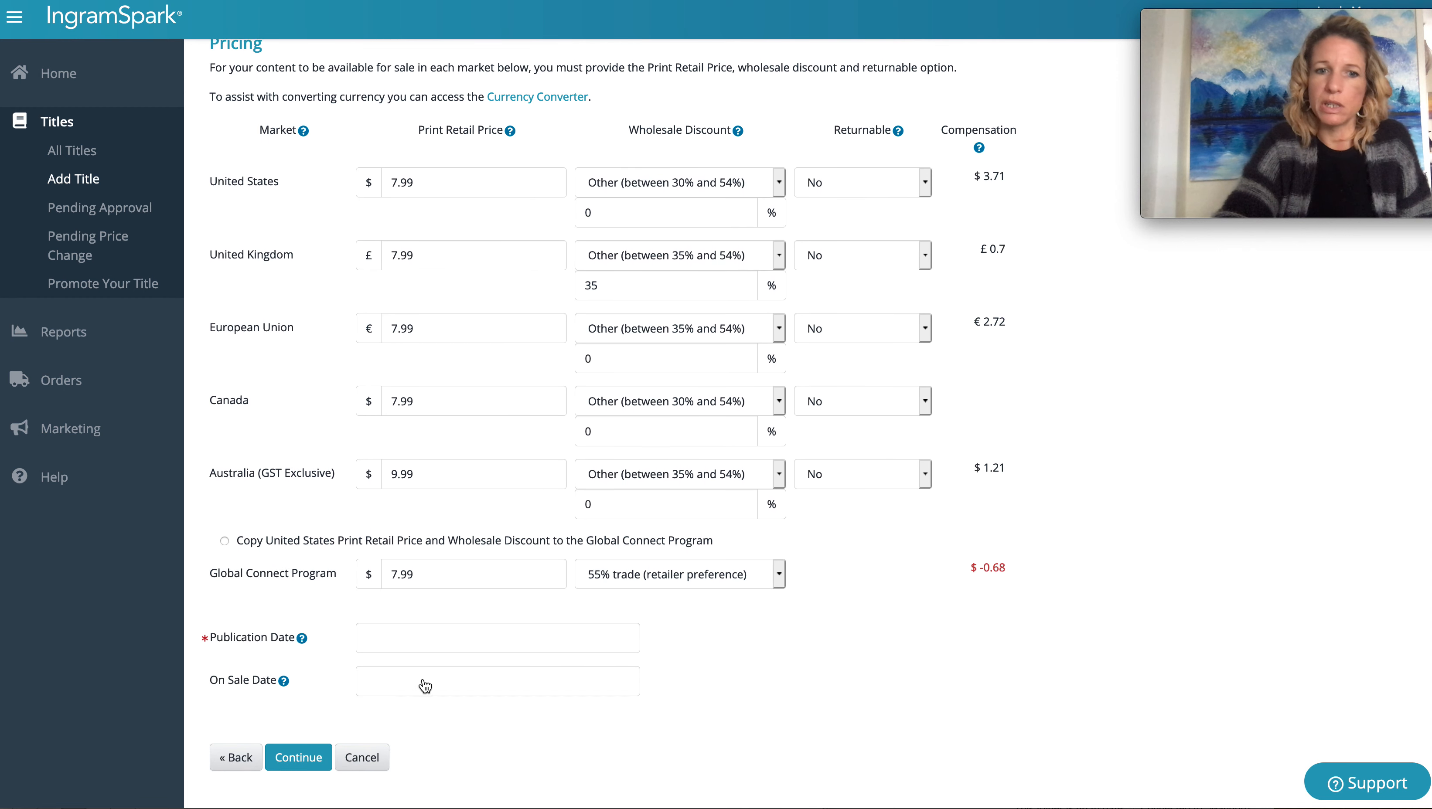
pyautogui.click(399, 573)
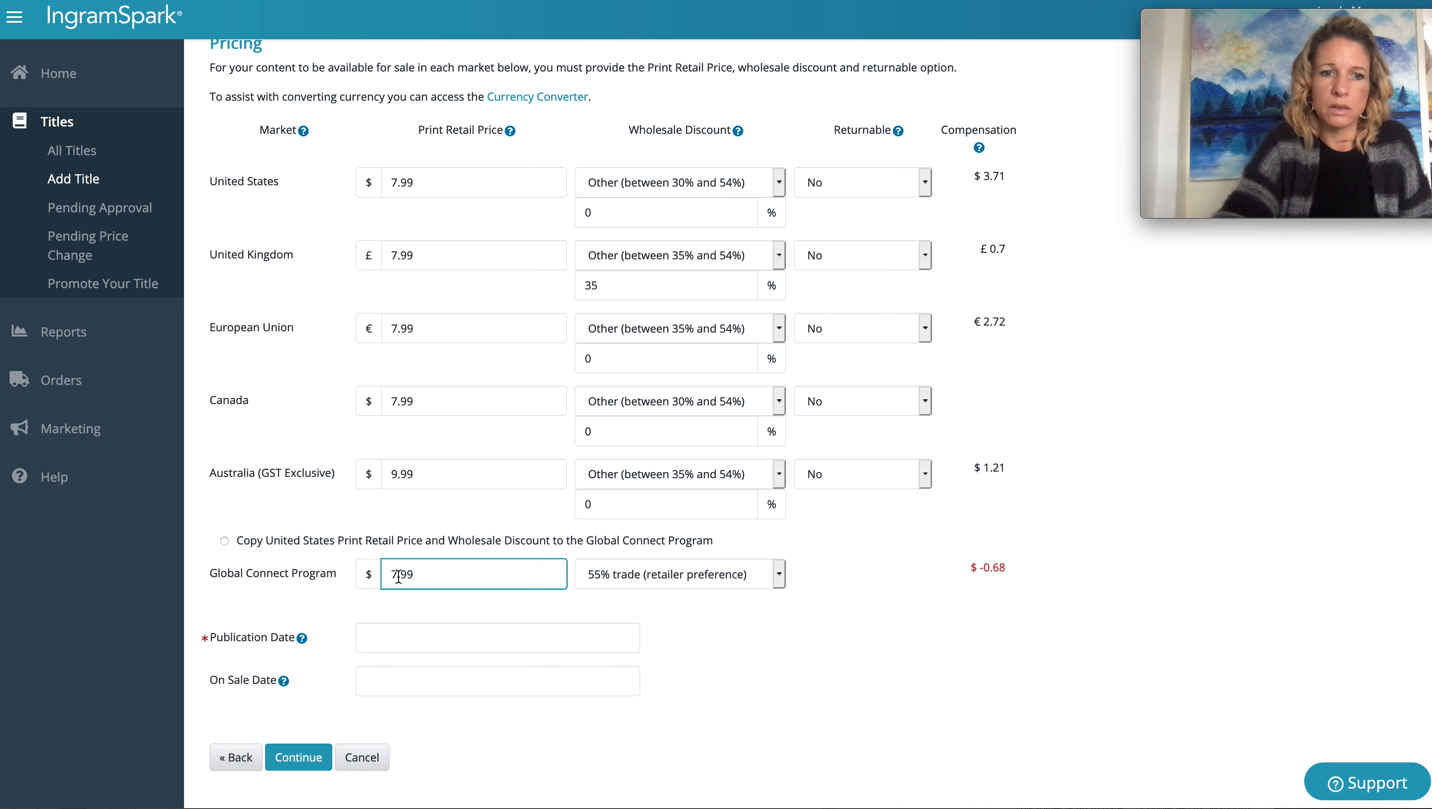
pyautogui.moveTo(398, 576); pyautogui.dragTo(390, 575)
pyautogui.write('9')
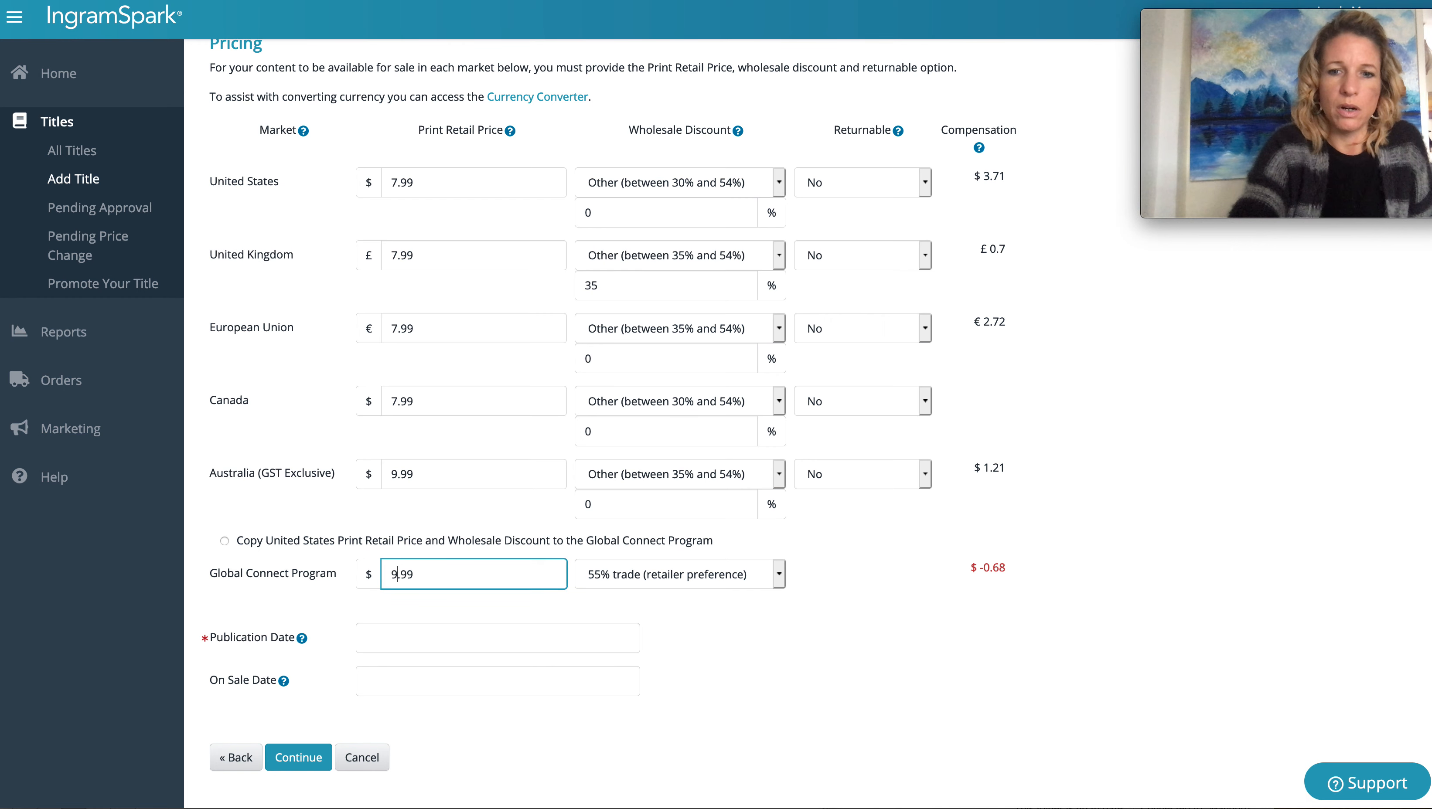
pyautogui.click(415, 600)
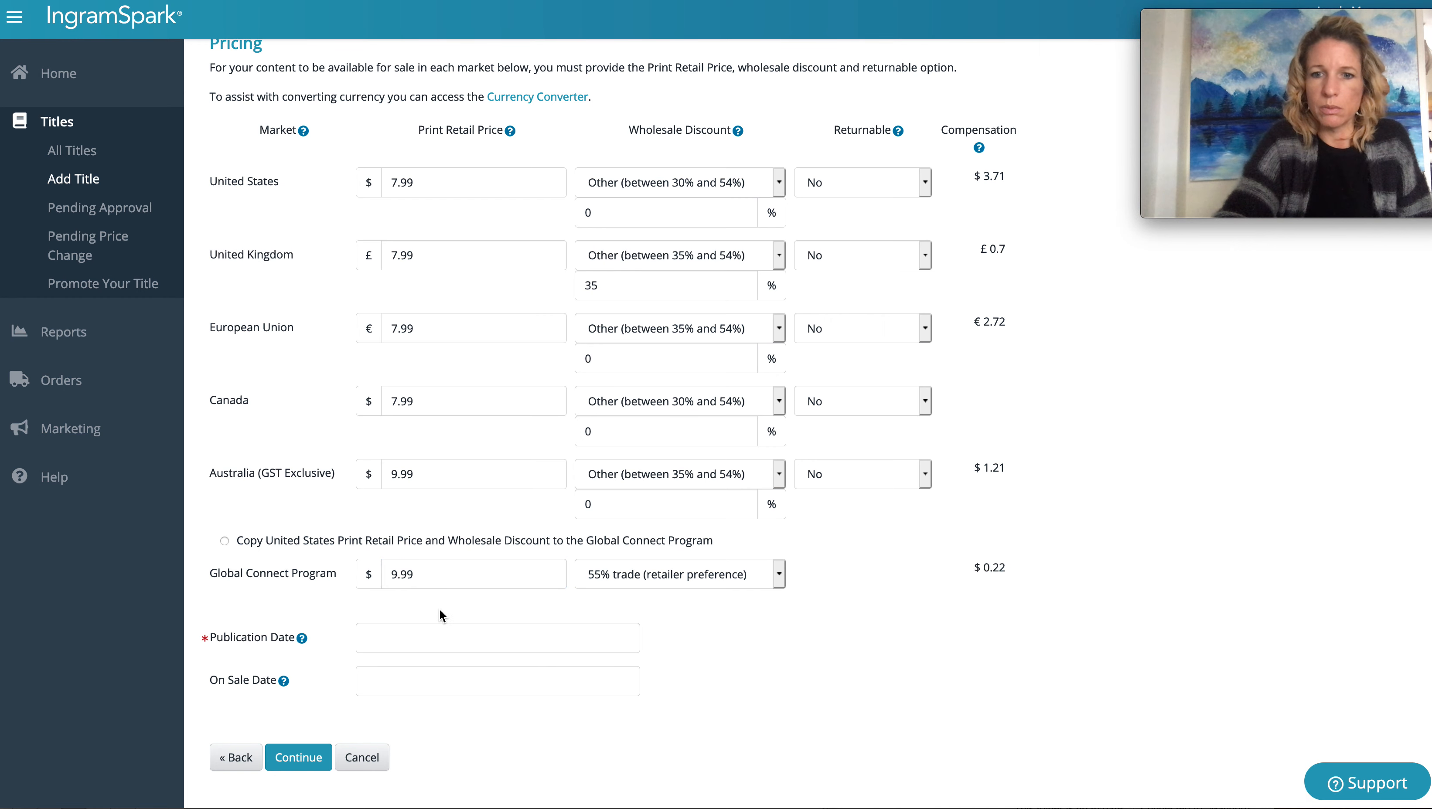
# Change the Global Connect Program's wholesale discount to Other (between 30% and 54%) and set it to 30%
pyautogui.scroll(-1, 445, 623)
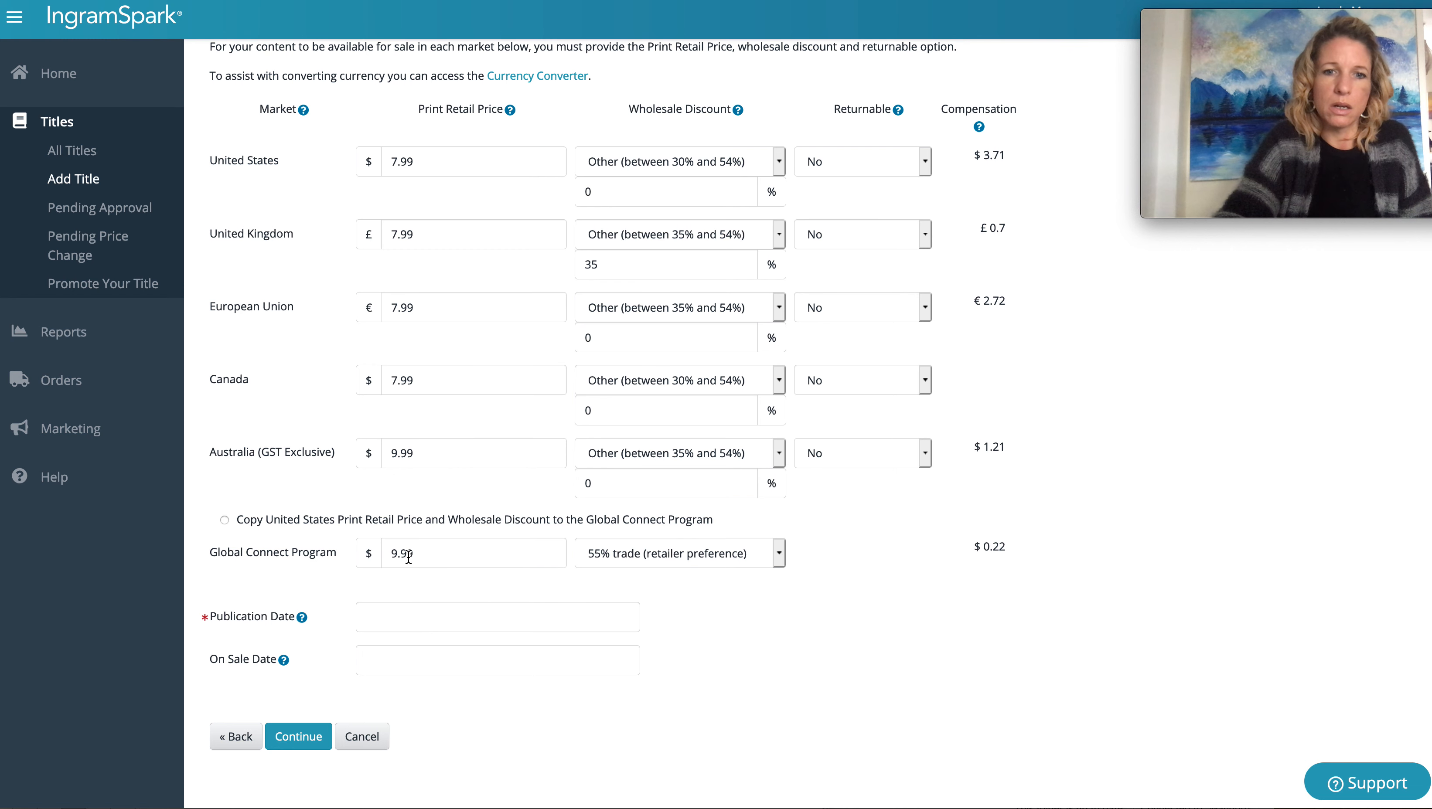
pyautogui.click(613, 566)
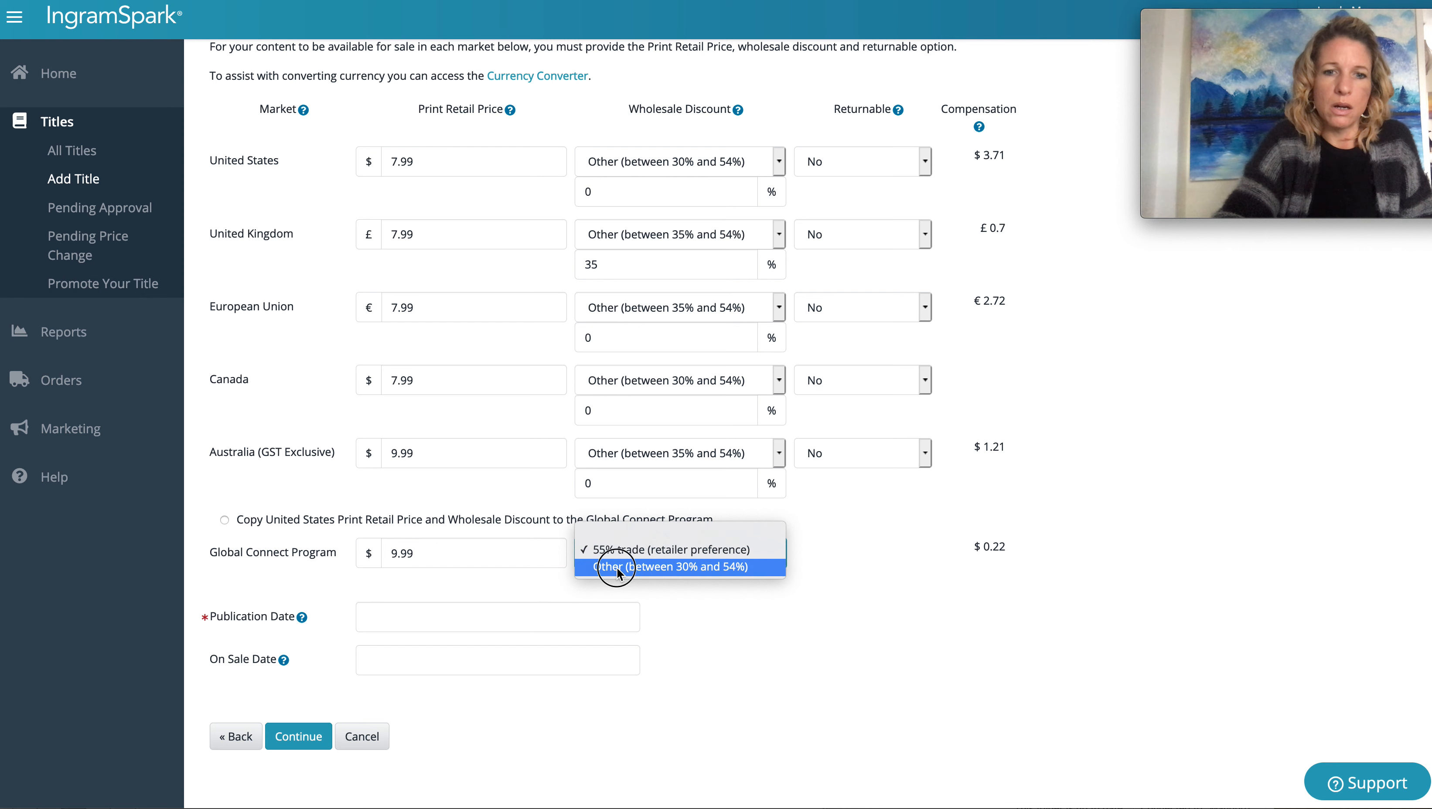
pyautogui.click(616, 567)
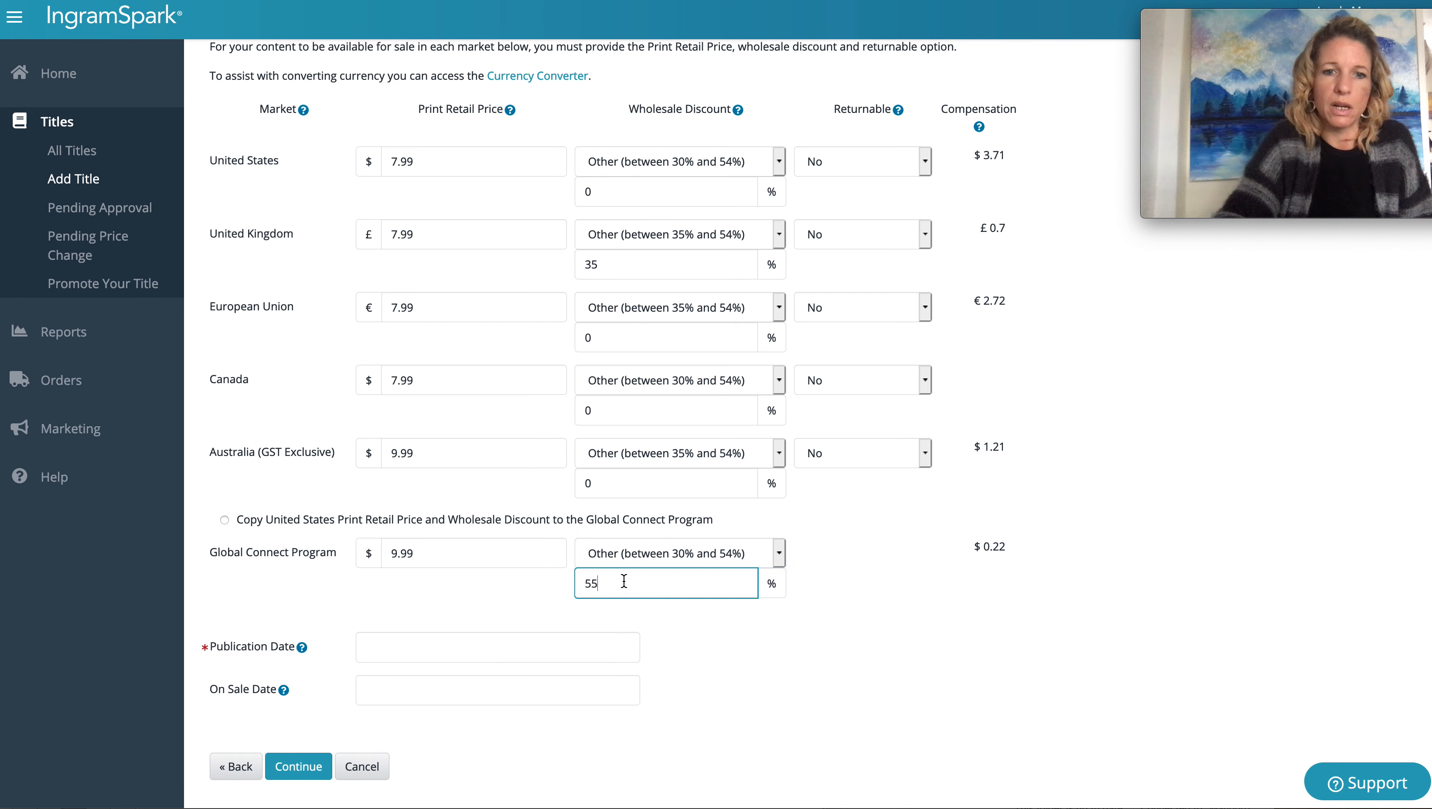
pyautogui.moveTo(625, 582); pyautogui.dragTo(585, 582)
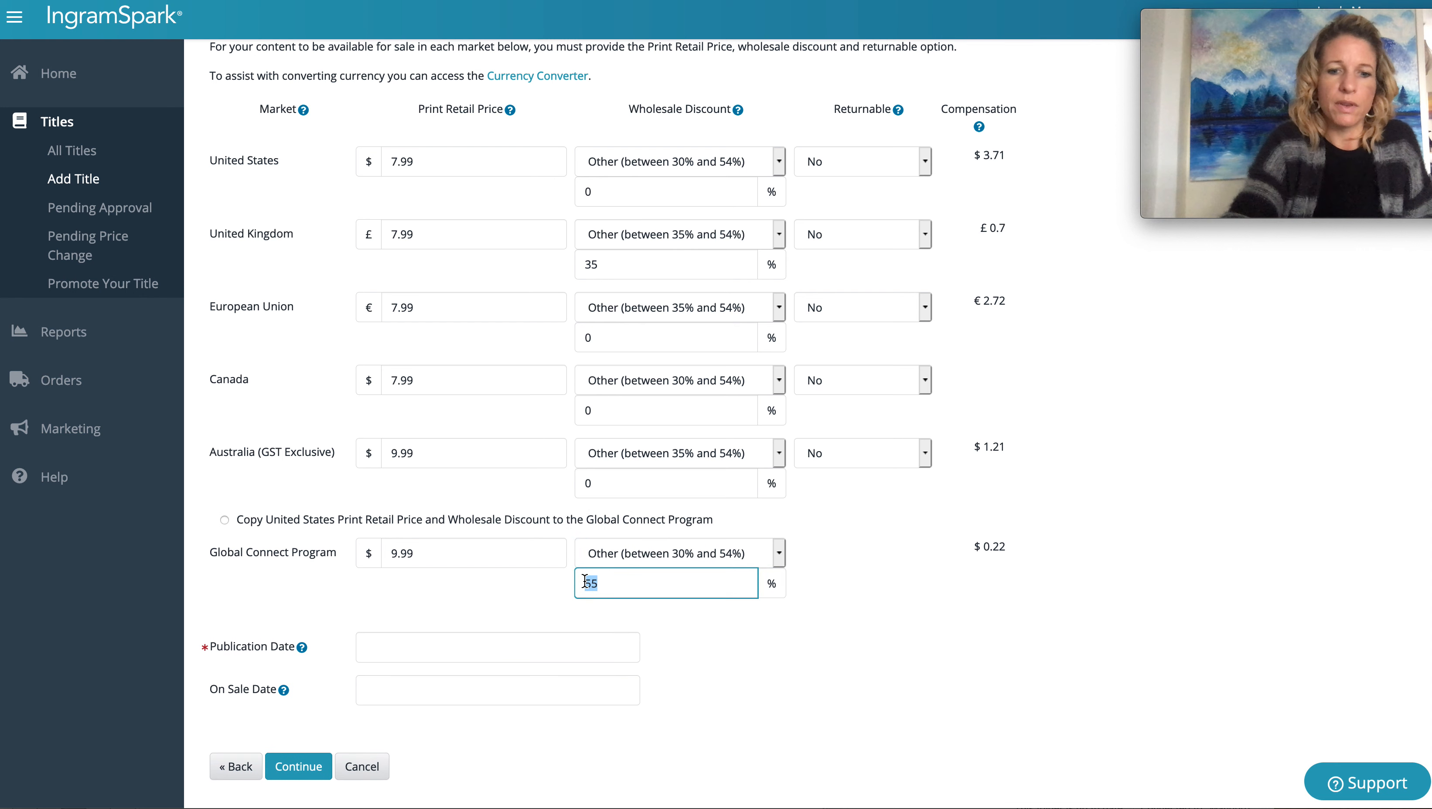
pyautogui.write('30')
pyautogui.click(701, 622)
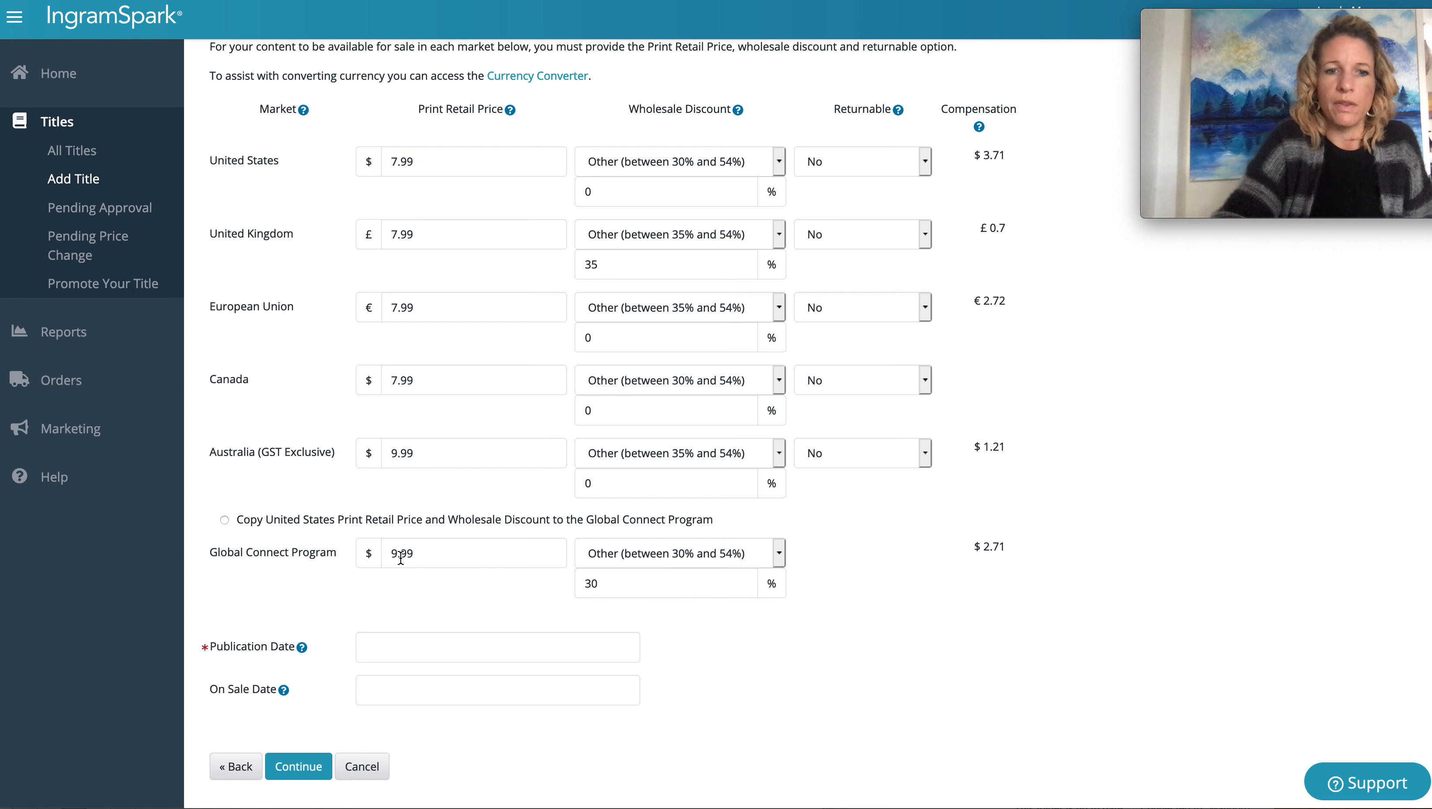
# Set the print retail price for the Global Connect Program back to 7.99
pyautogui.moveTo(394, 554); pyautogui.dragTo(383, 553)
pyautogui.write('7')
pyautogui.click(462, 605)
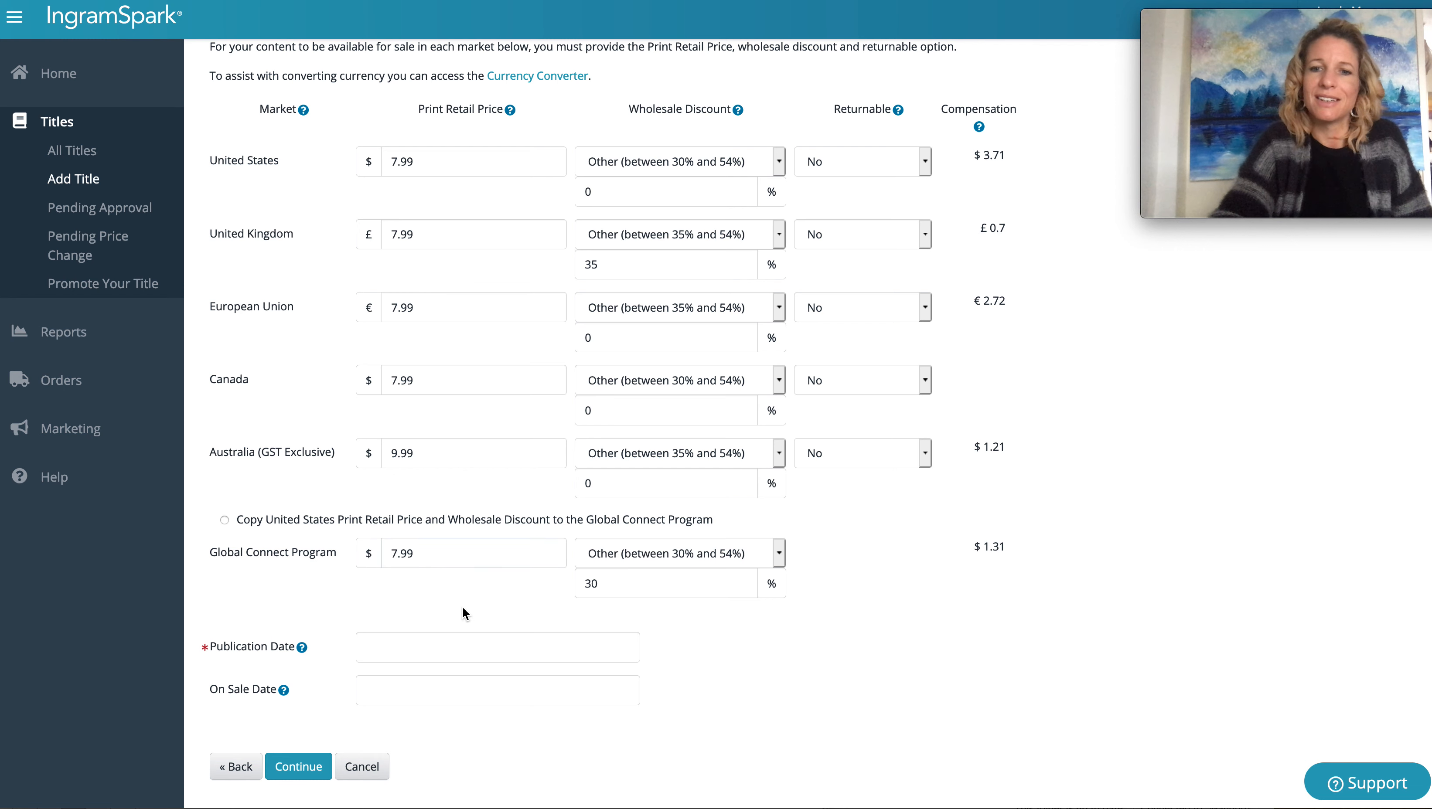
# Set the publication date to 2019-10-08, then submit the print format page and accept the future on-sale date
pyautogui.click(396, 660)
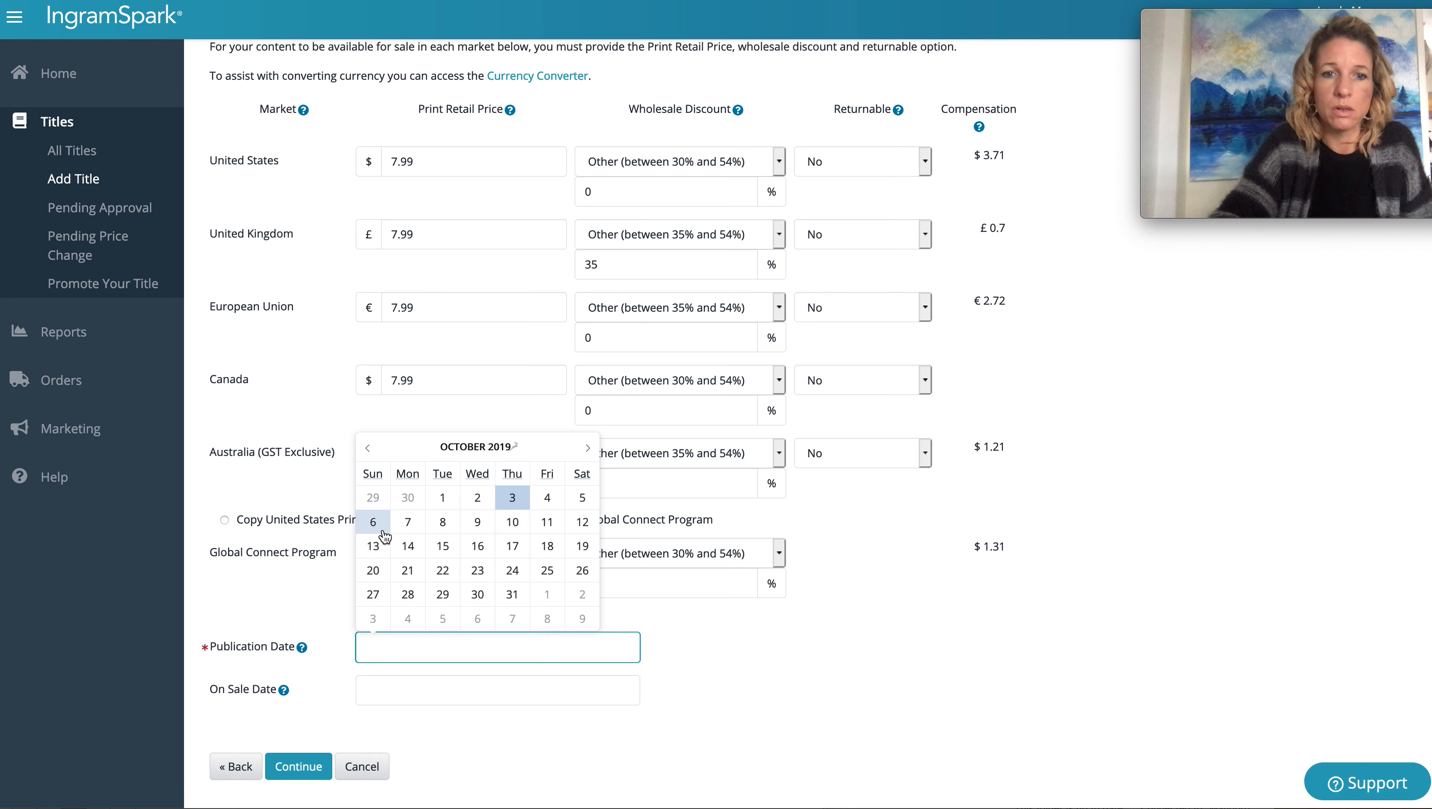
pyautogui.click(443, 523)
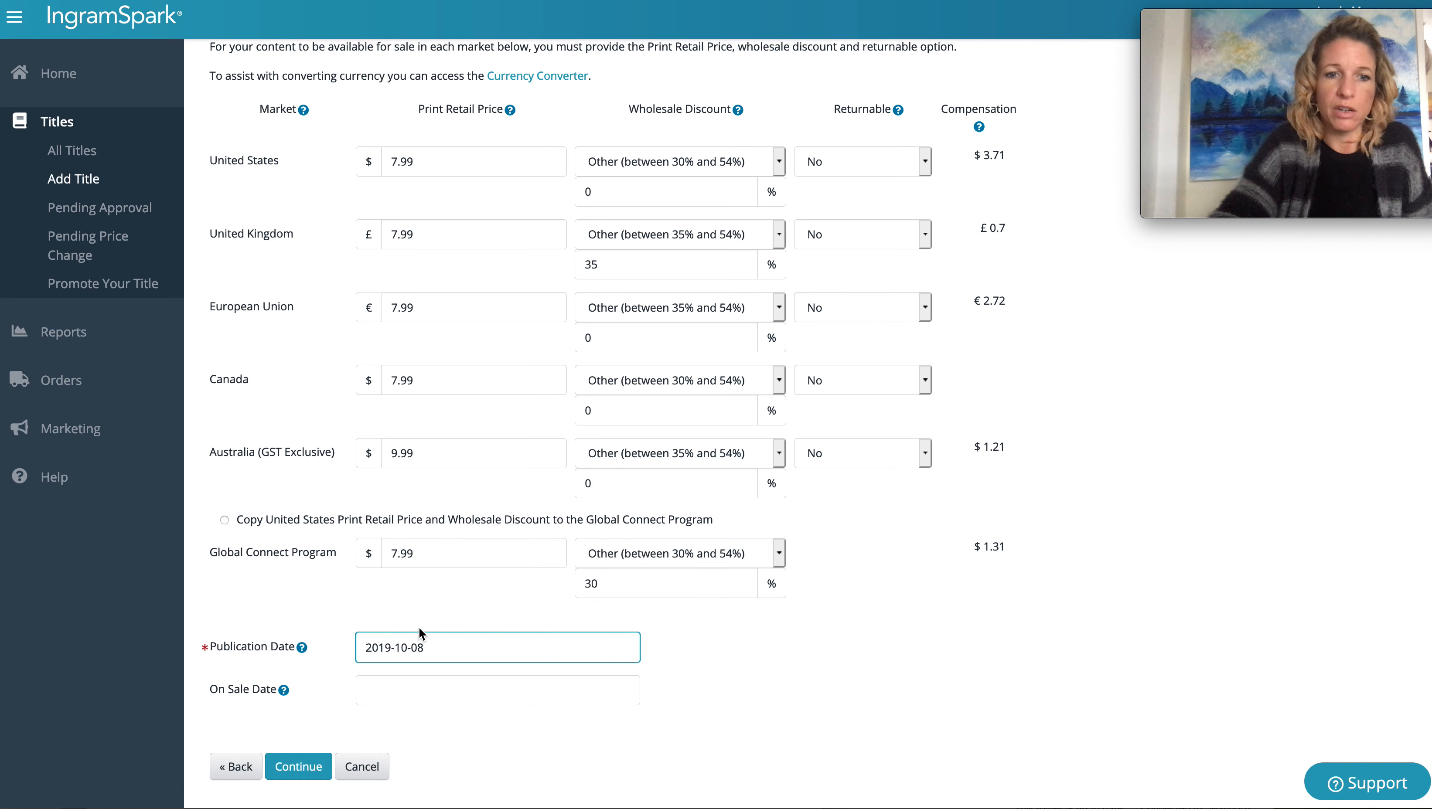
pyautogui.scroll(-1, 453, 646)
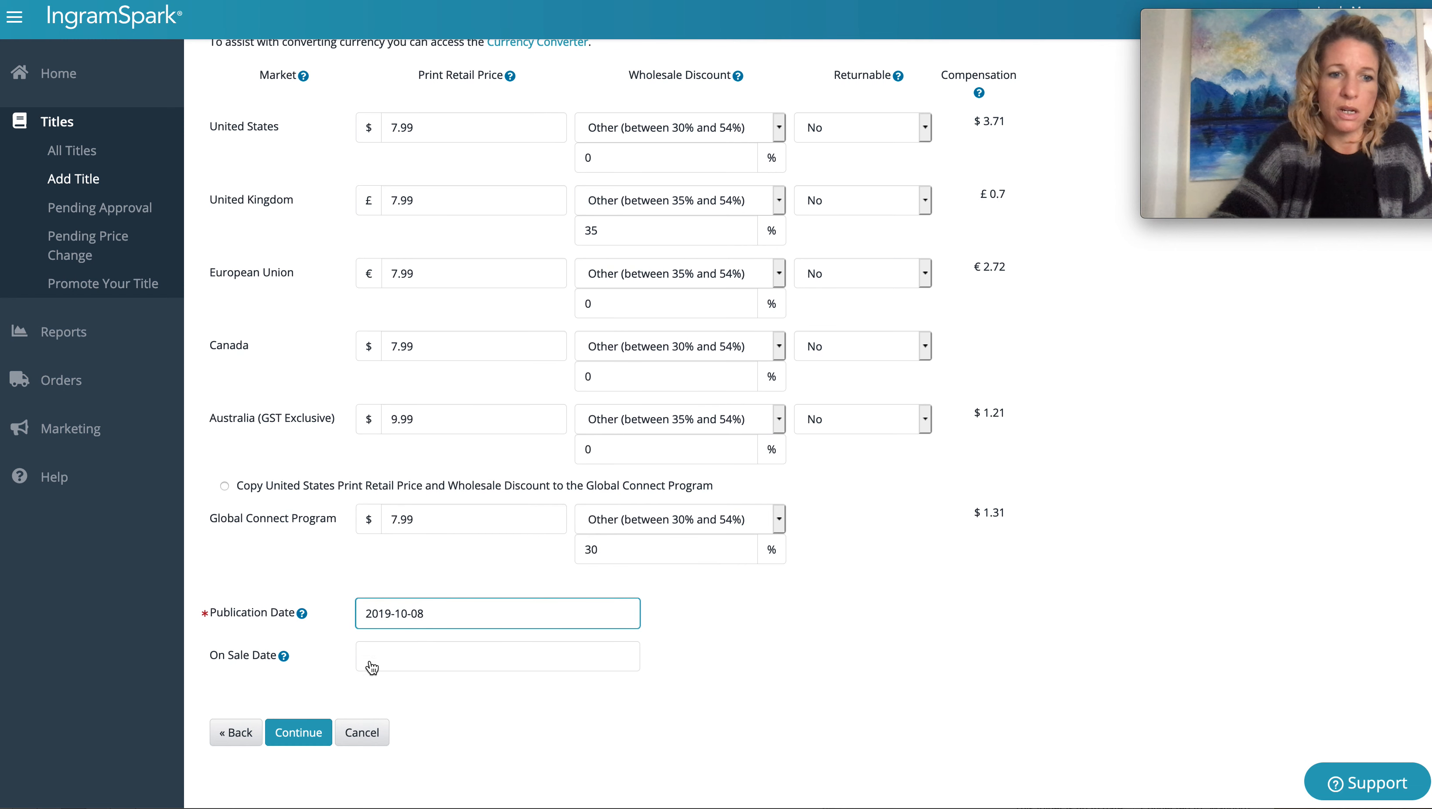
pyautogui.click(299, 733)
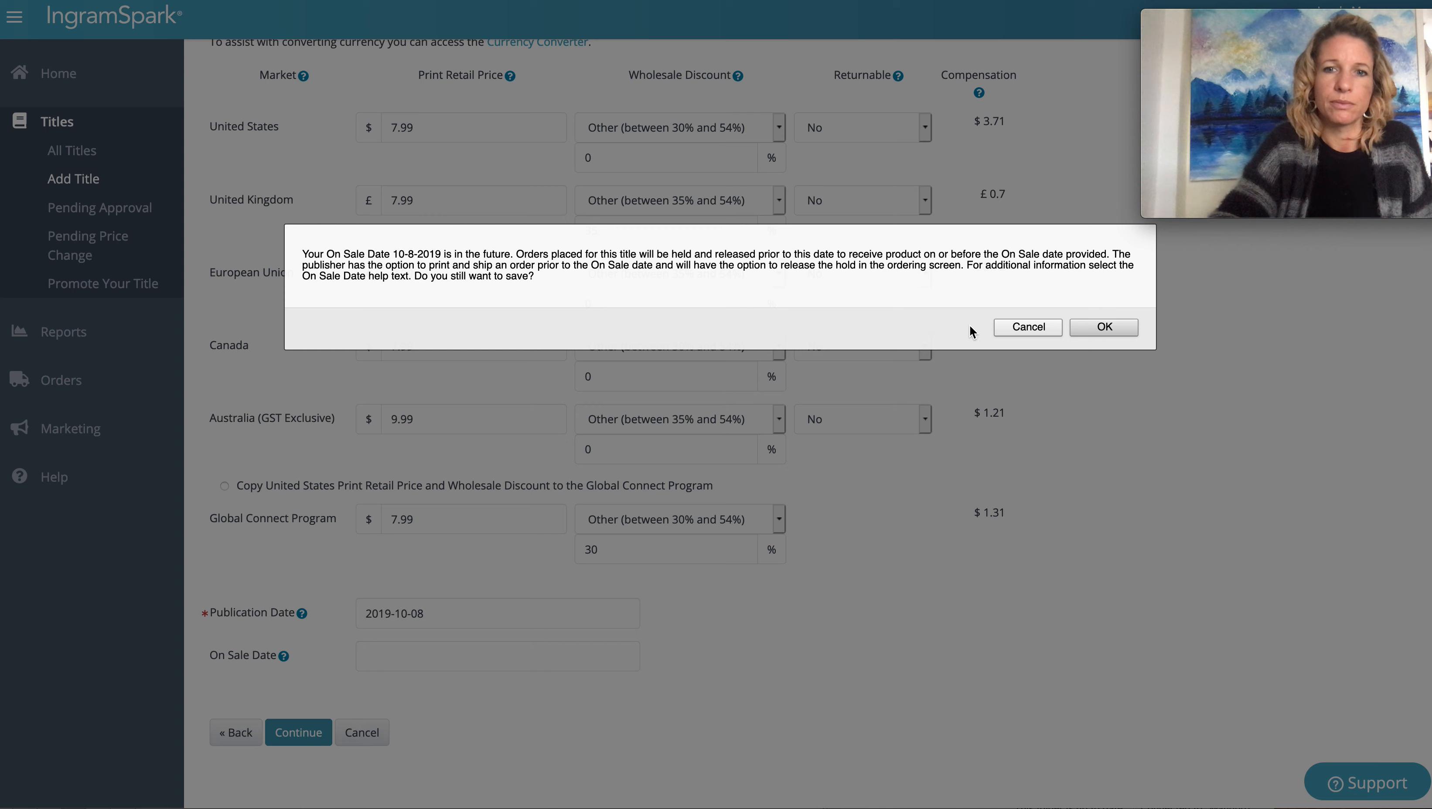
pyautogui.click(1083, 326)
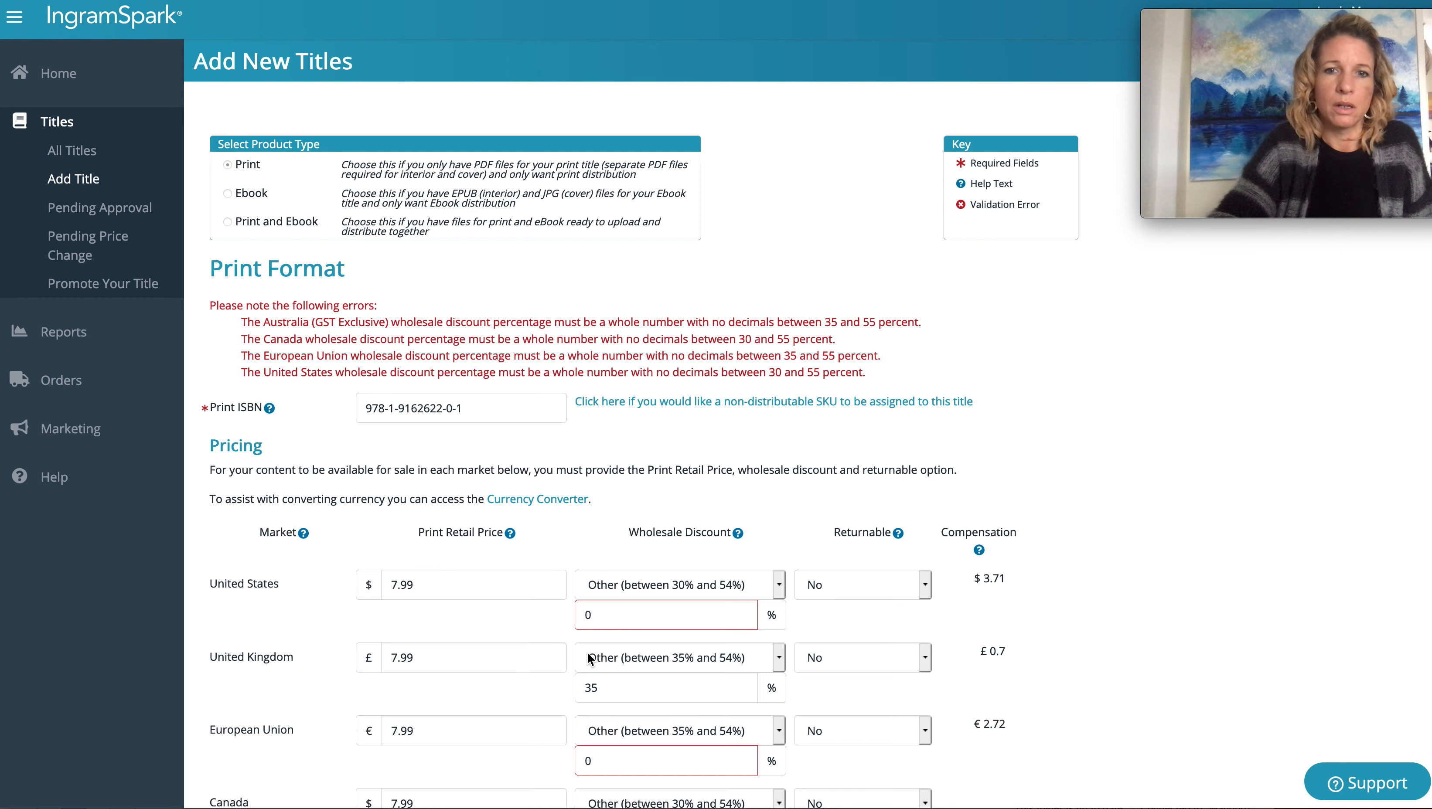
# Set the wholesale discount to 35% for the United States and European Union markets
pyautogui.scroll(-2, 589, 657)
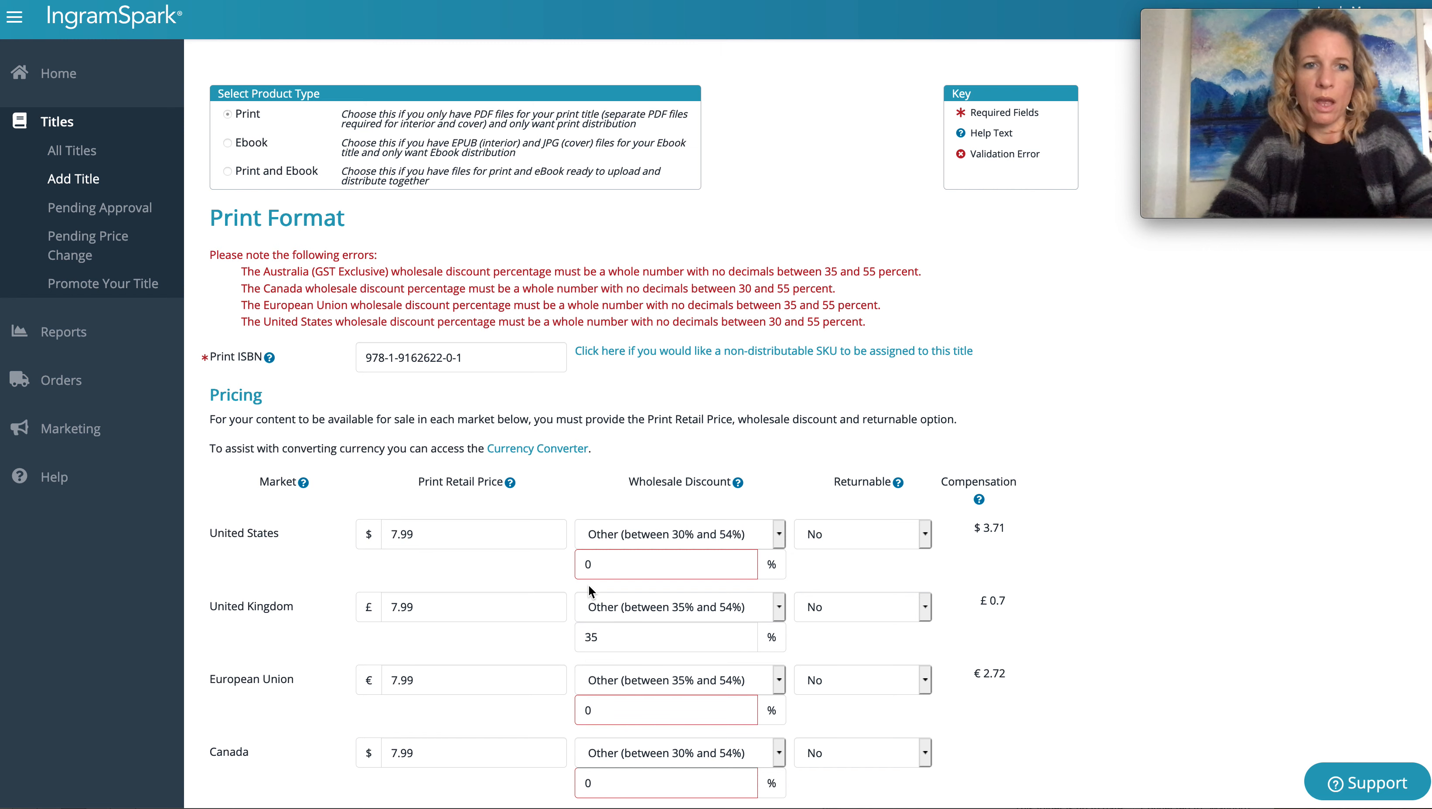
pyautogui.doubleClick(568, 564)
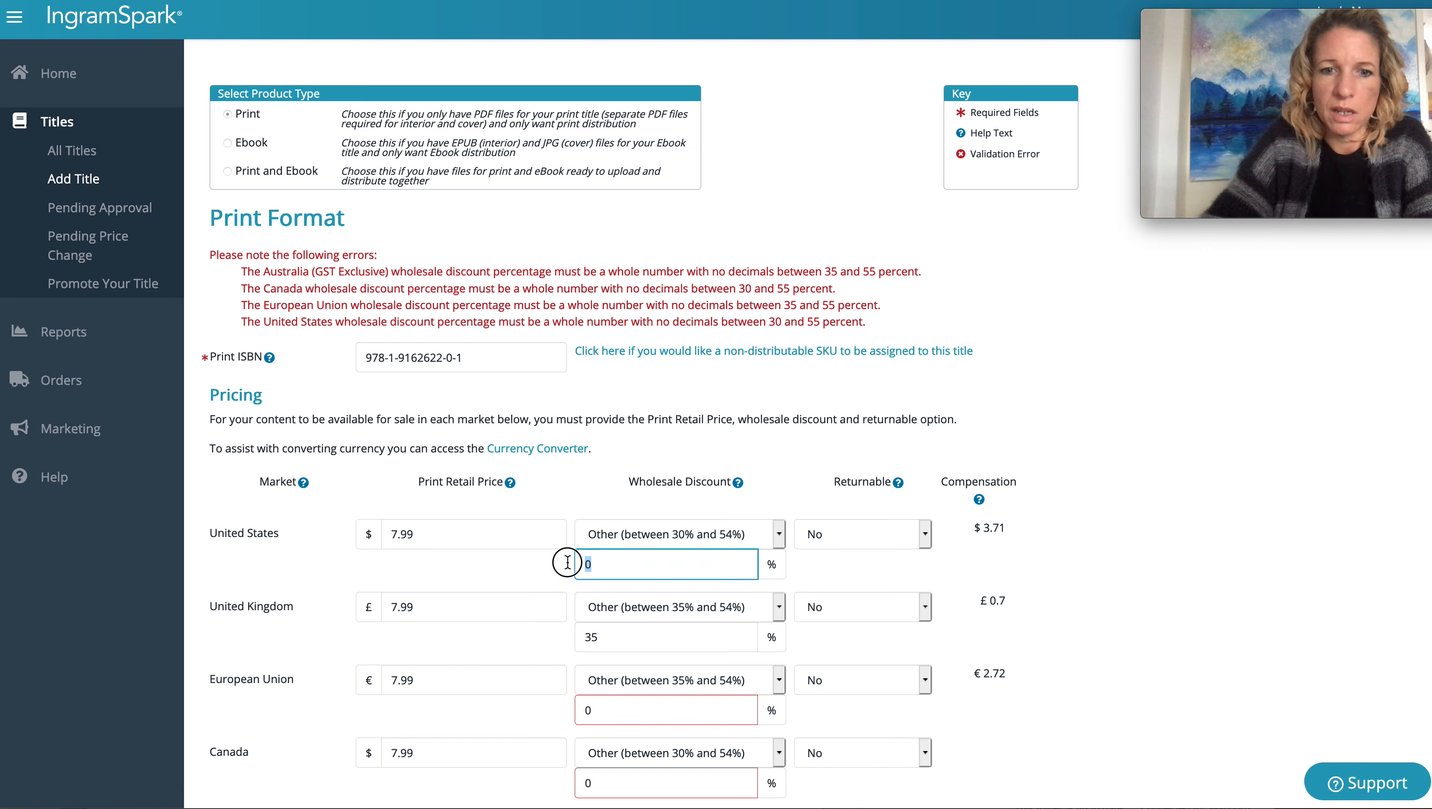
pyautogui.write('35')
pyautogui.doubleClick(584, 709)
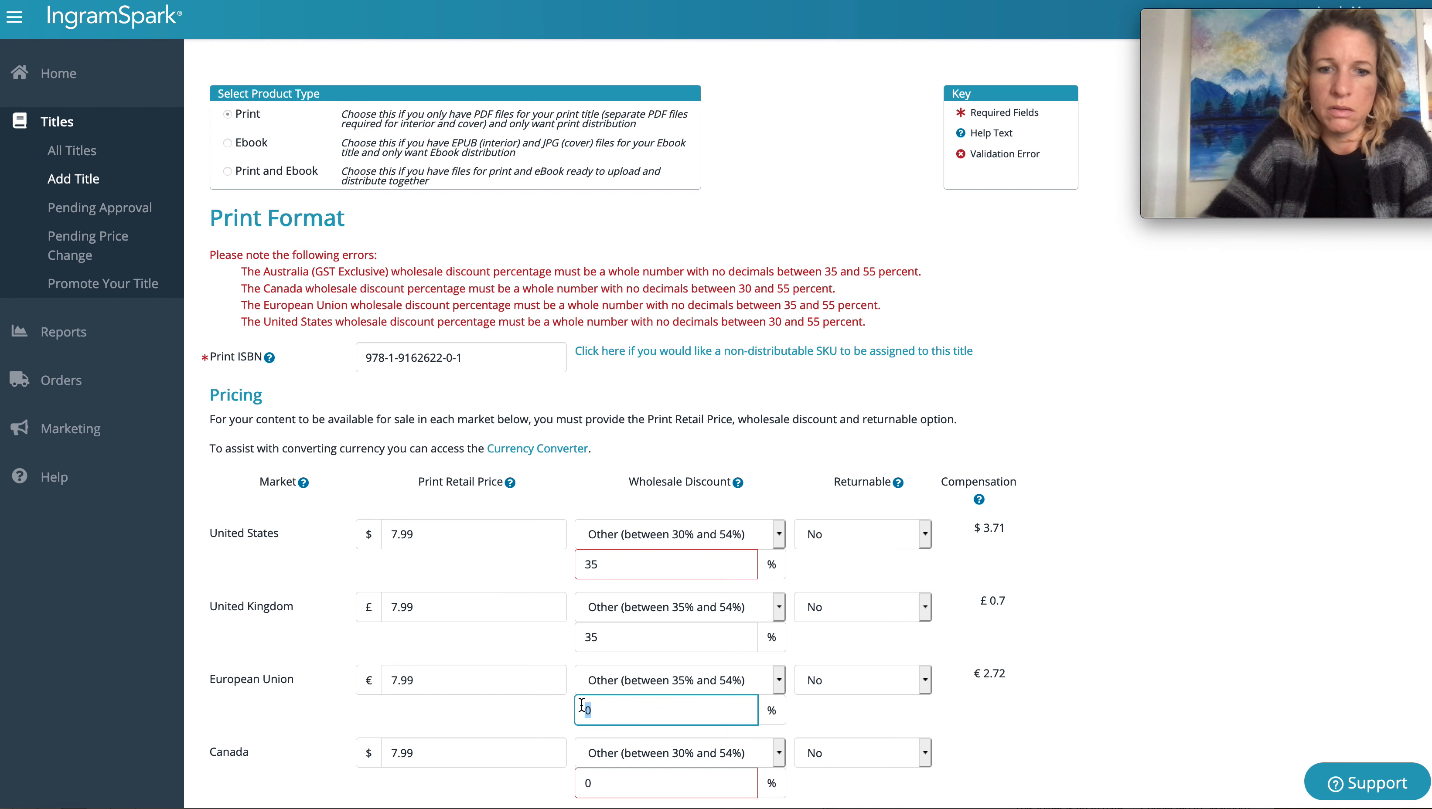
pyautogui.write('35')
# Set the wholesale discount to 35% for the Canada and Australia markets
pyautogui.scroll(-3, 582, 705)
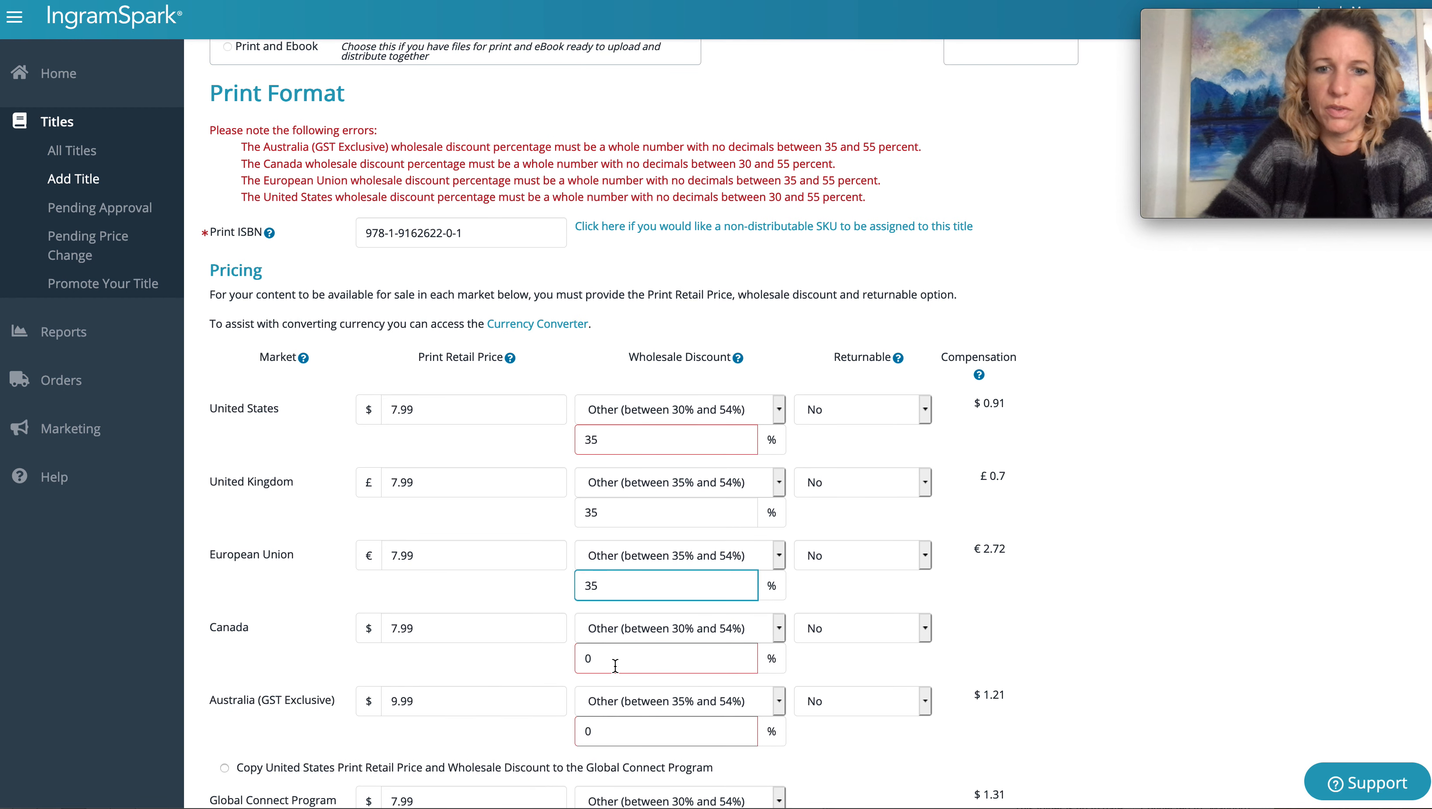
pyautogui.doubleClick(583, 658)
pyautogui.write('35')
pyautogui.doubleClick(605, 720)
pyautogui.write('35')
# Try to continue with the revised wholesale discounts, accepting the save confirmation
pyautogui.scroll(-6, 633, 703)
pyautogui.scroll(-2, 634, 709)
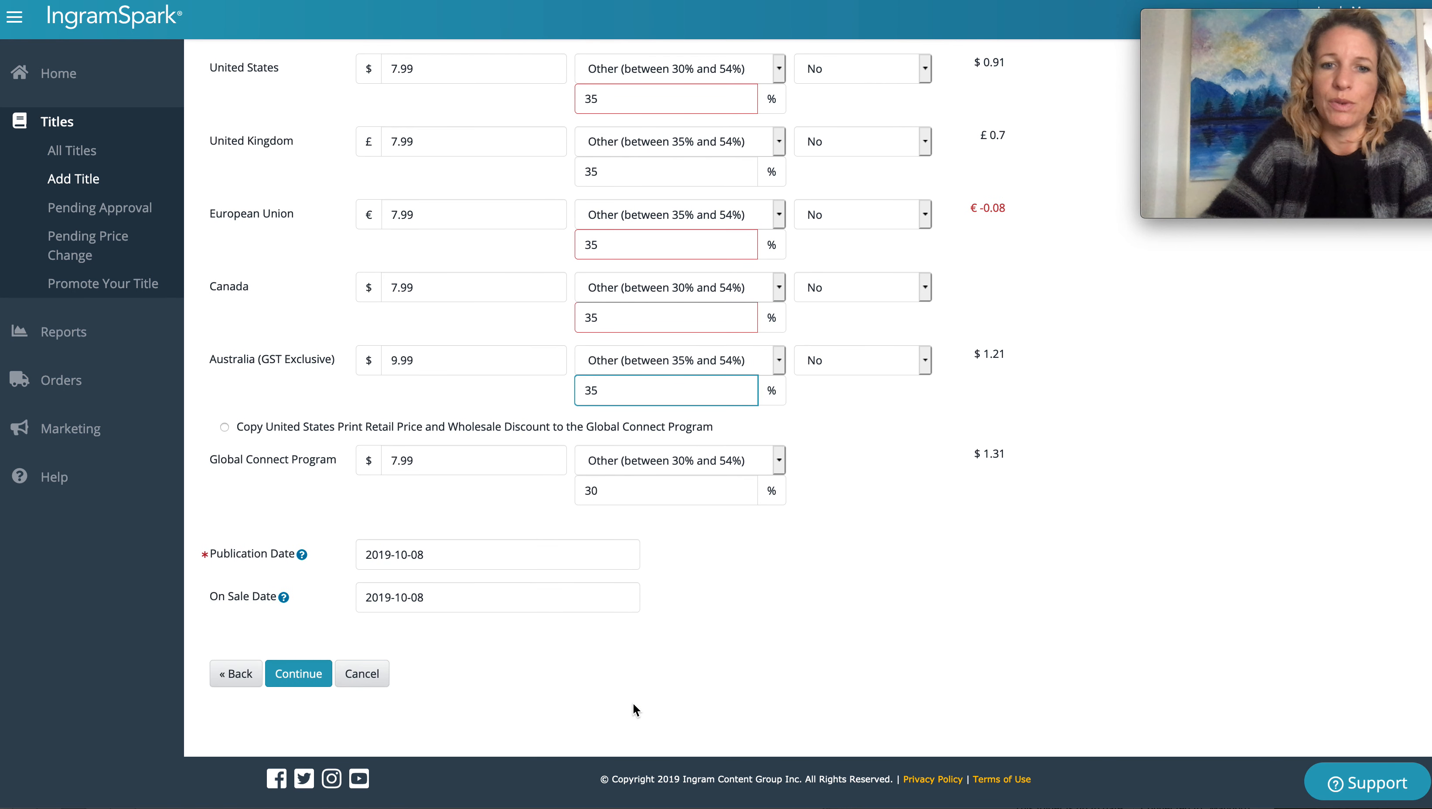
pyautogui.click(298, 673)
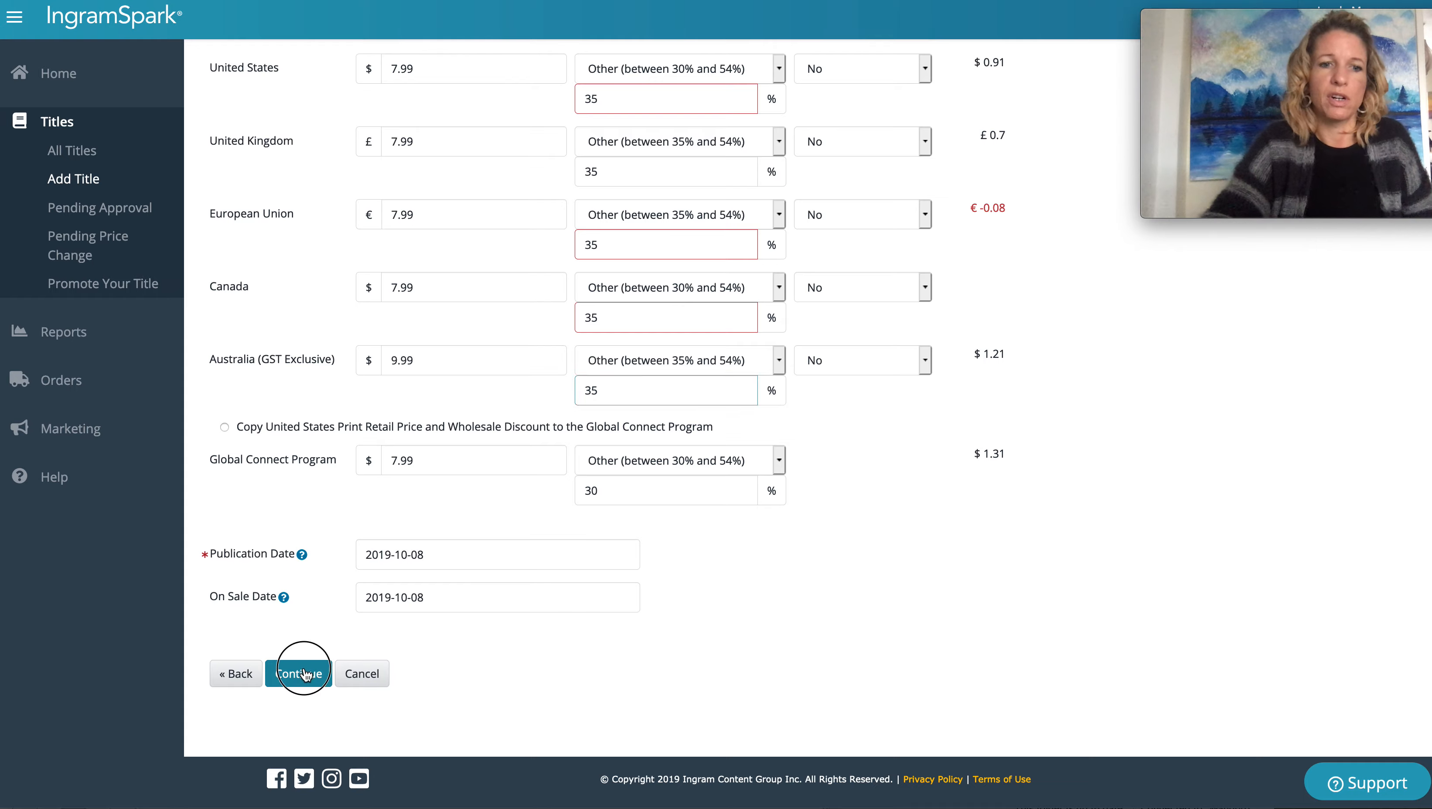
pyautogui.click(1125, 321)
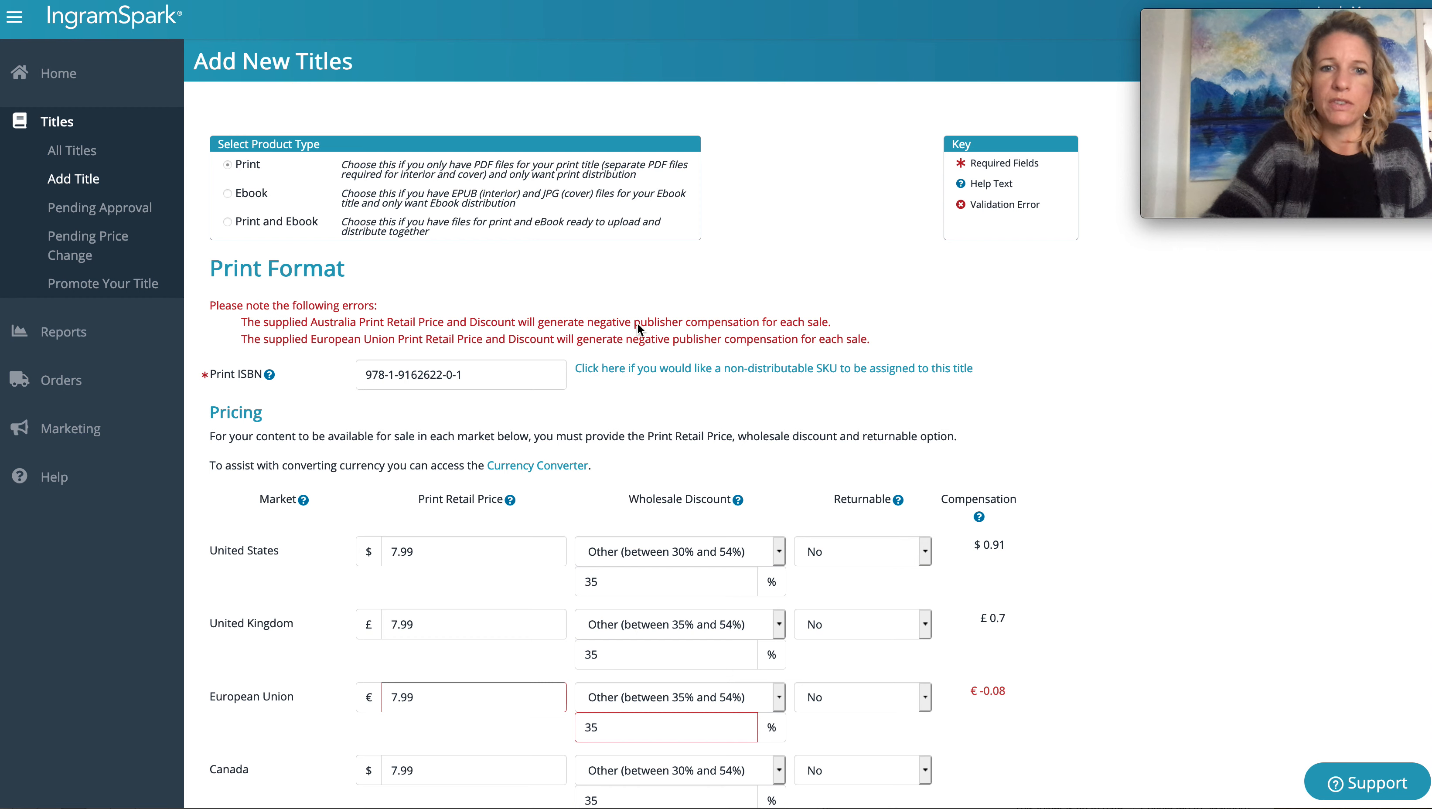
pyautogui.scroll(-3, 670, 287)
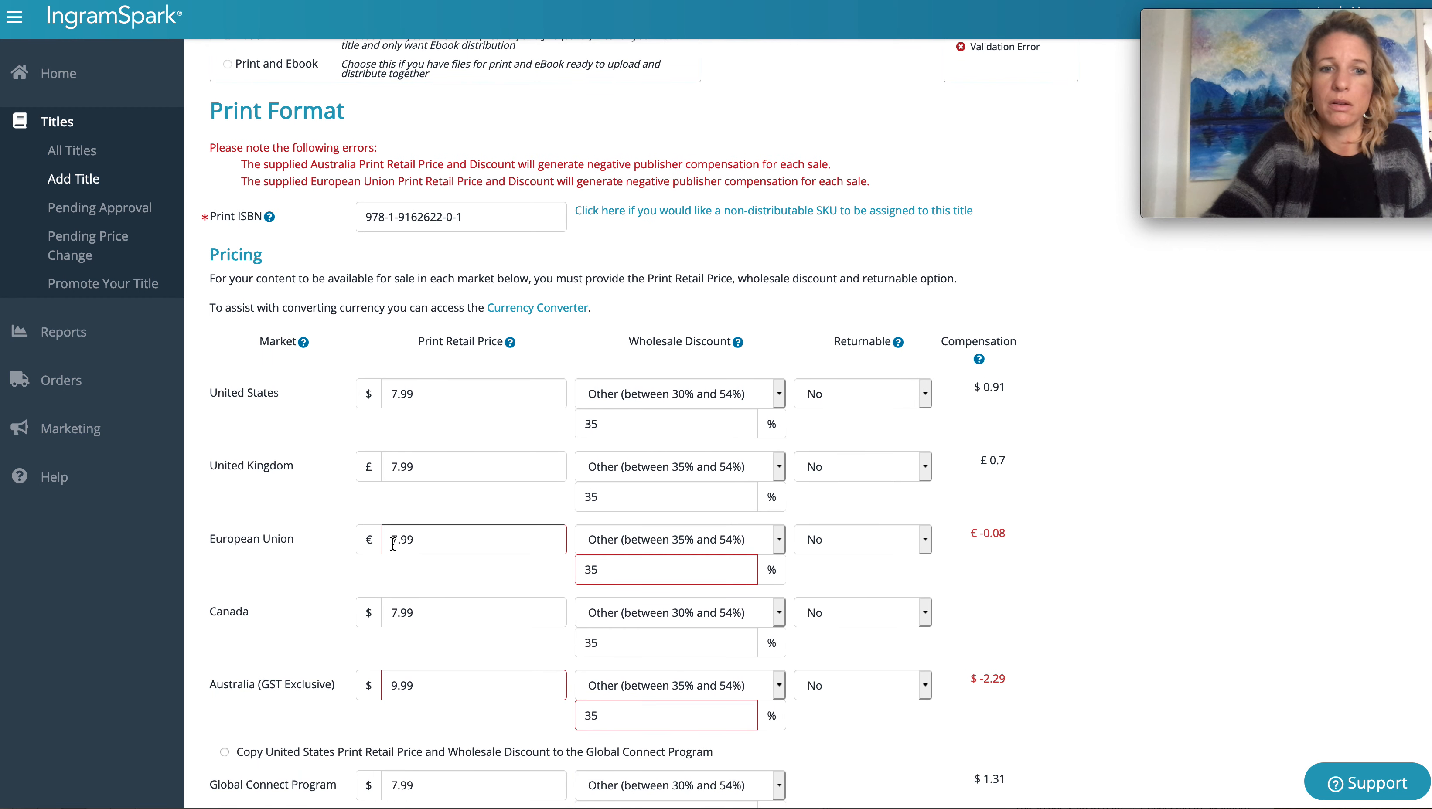
# Set the print retail price to 8.99 for the European Union market and 12.99 for the Australia market
pyautogui.moveTo(392, 538); pyautogui.dragTo(385, 535)
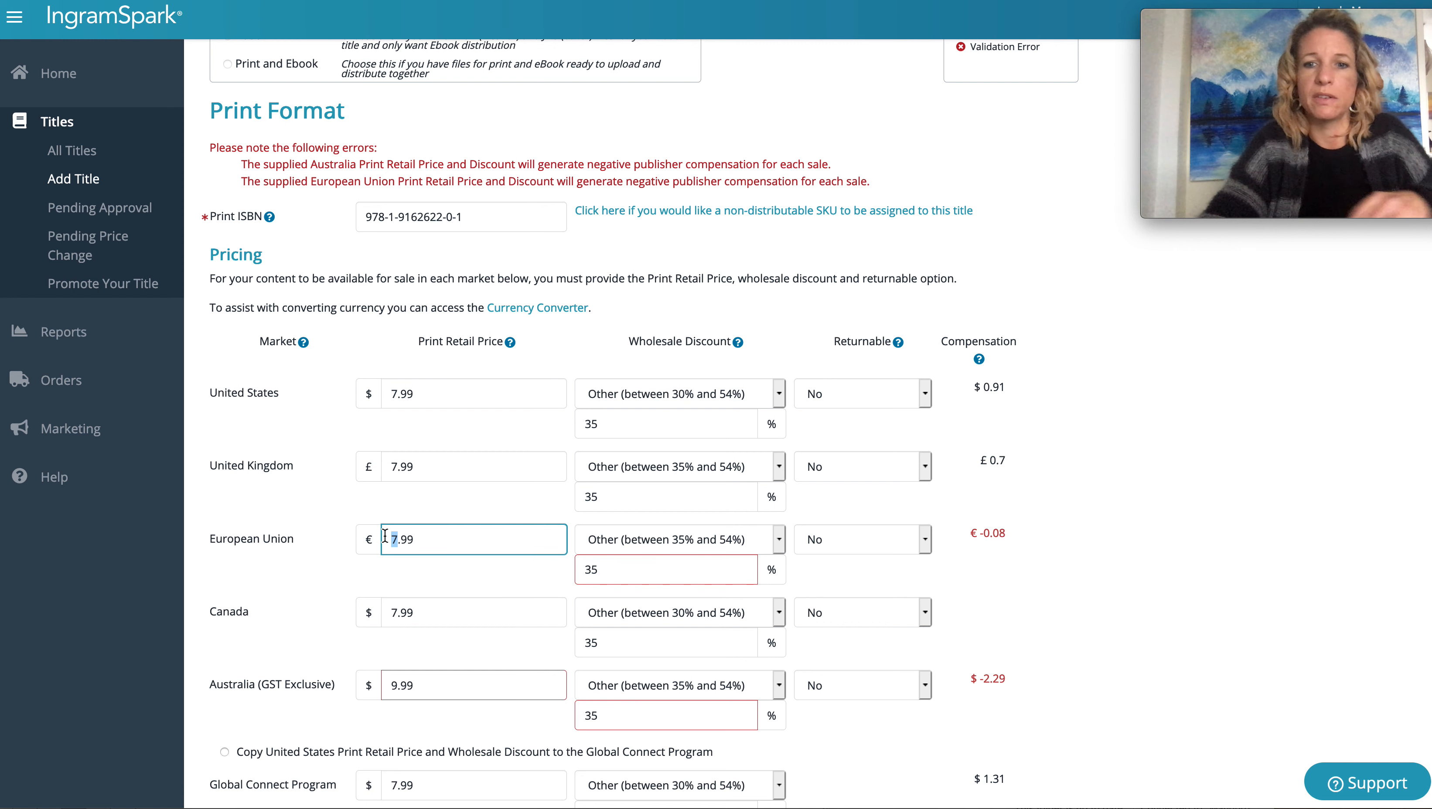
pyautogui.write('8')
pyautogui.click(437, 580)
pyautogui.moveTo(397, 686); pyautogui.dragTo(387, 686)
pyautogui.write('12')
pyautogui.click(447, 659)
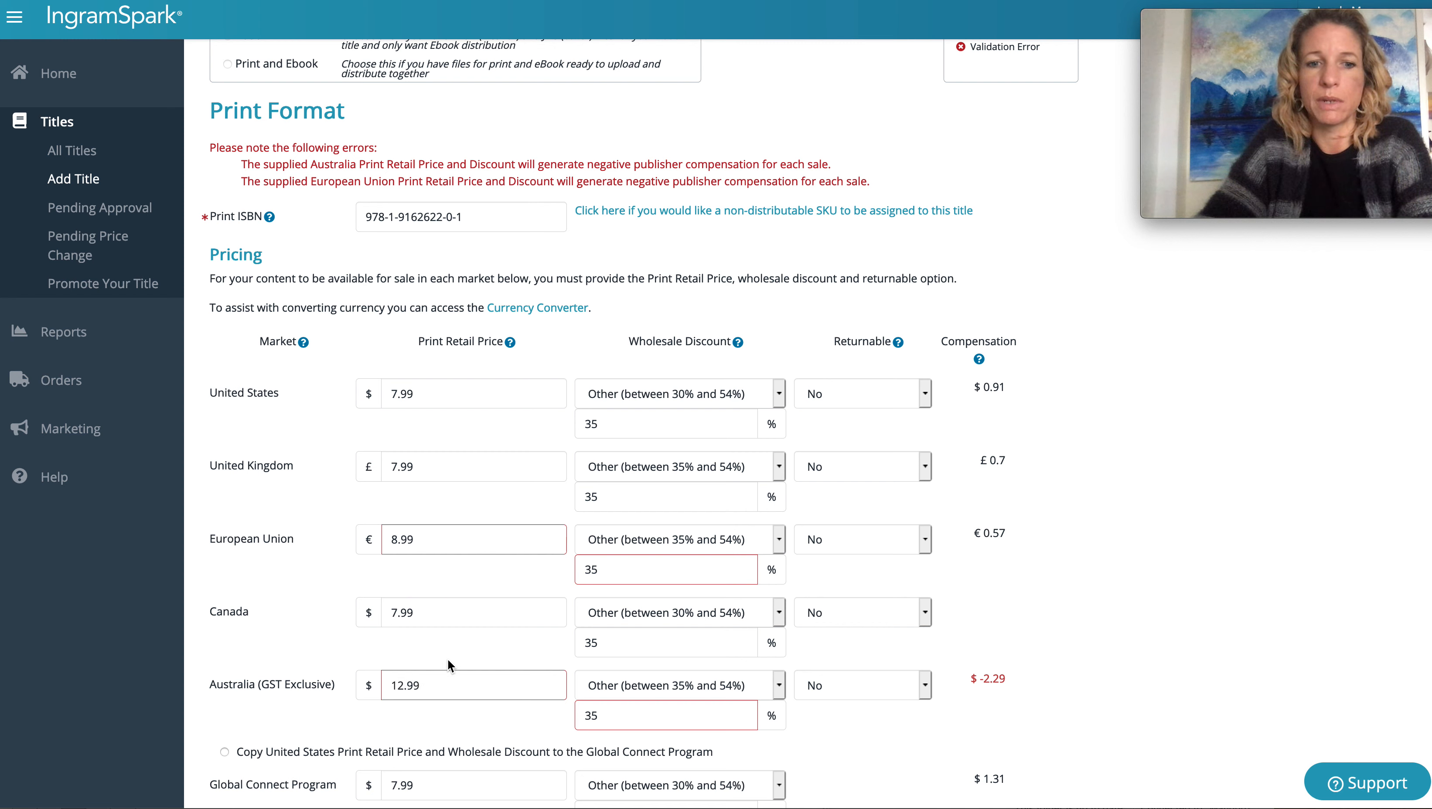
# Raise the Australia market's print retail price to 14.99
pyautogui.click(403, 689)
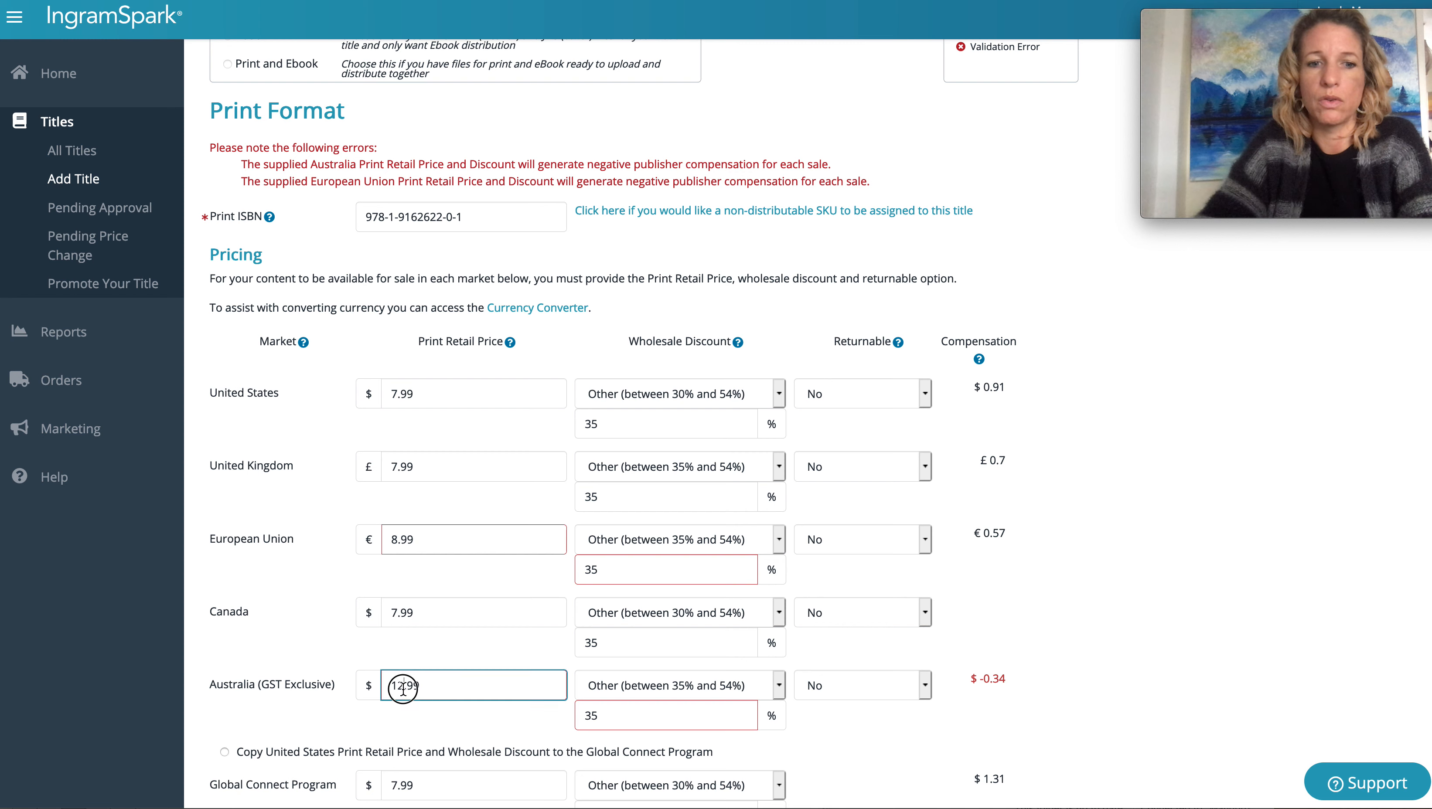
pyautogui.press('BackSpace')
pyautogui.write('4')
pyautogui.click(464, 656)
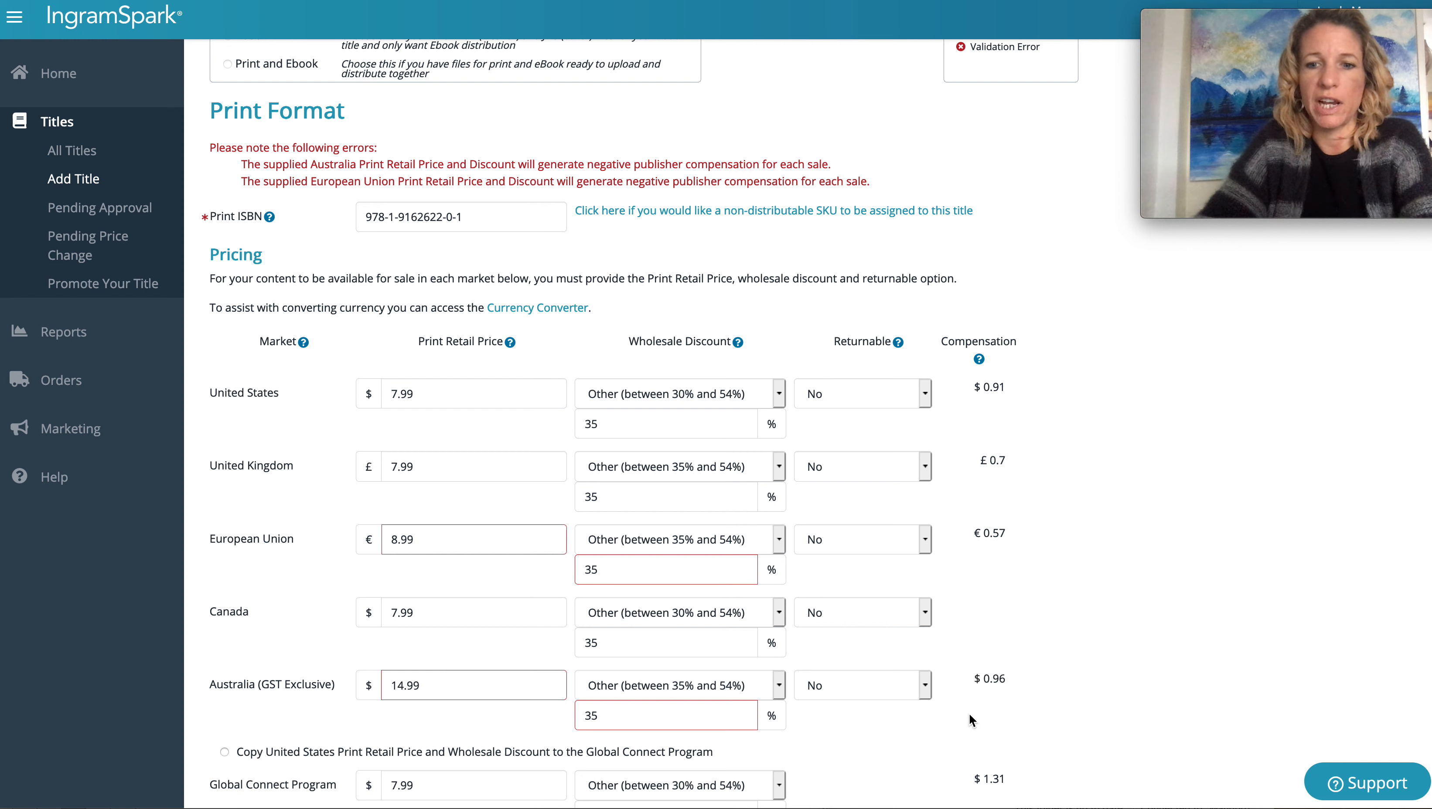
# Submit the print format page with the revised prices and accept the confirmation to proceed to file upload
pyautogui.scroll(-3, 1021, 688)
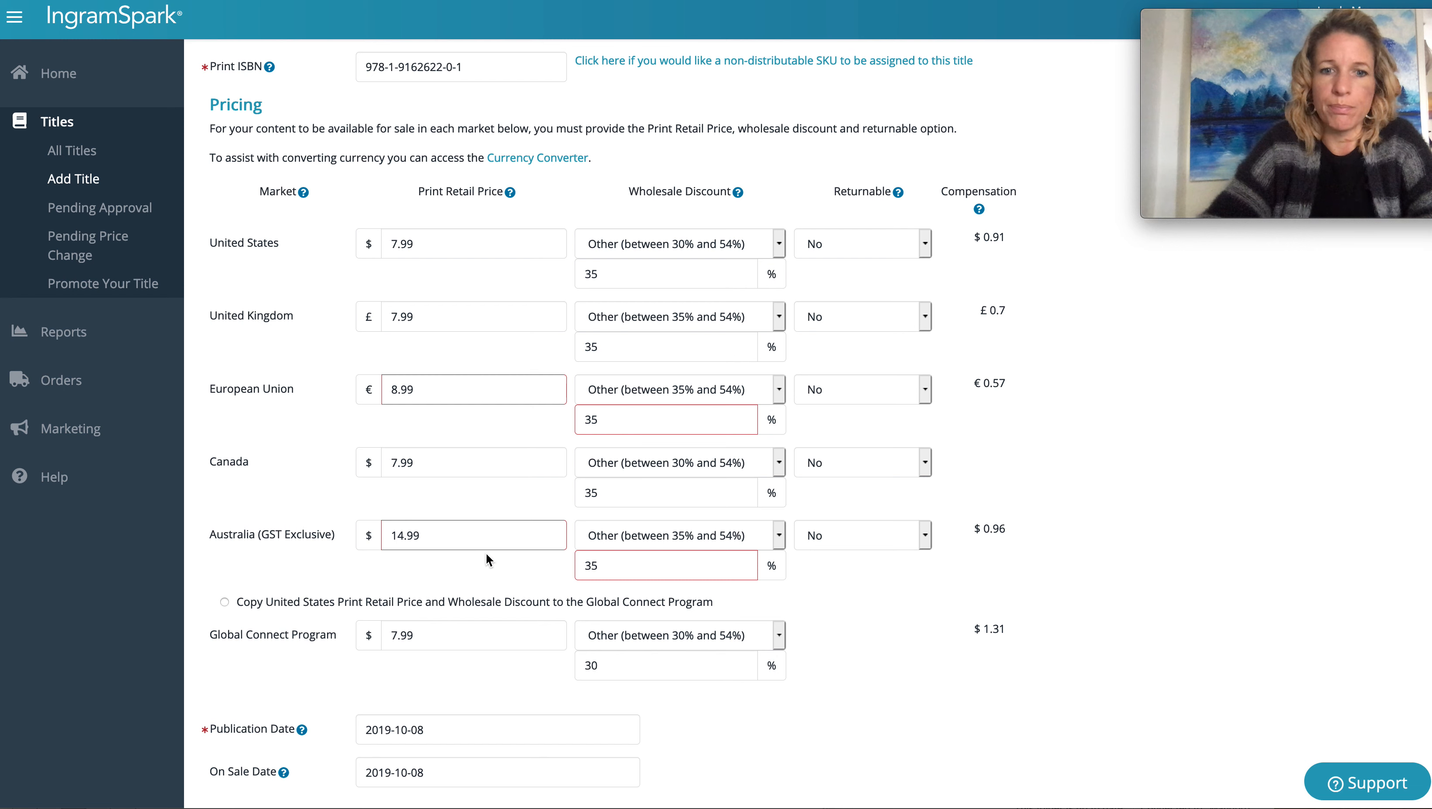
pyautogui.click(479, 535)
pyautogui.click(644, 572)
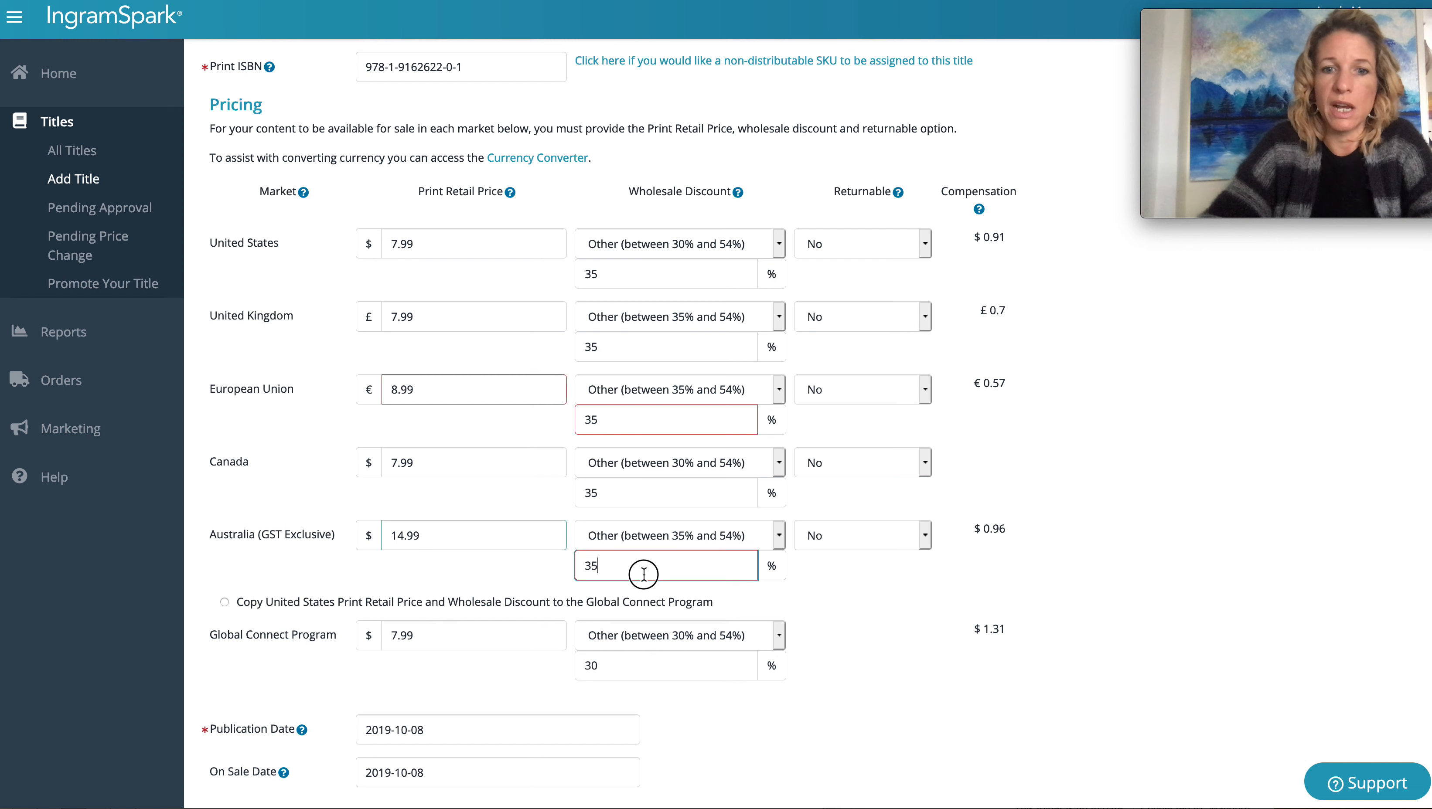
pyautogui.click(862, 575)
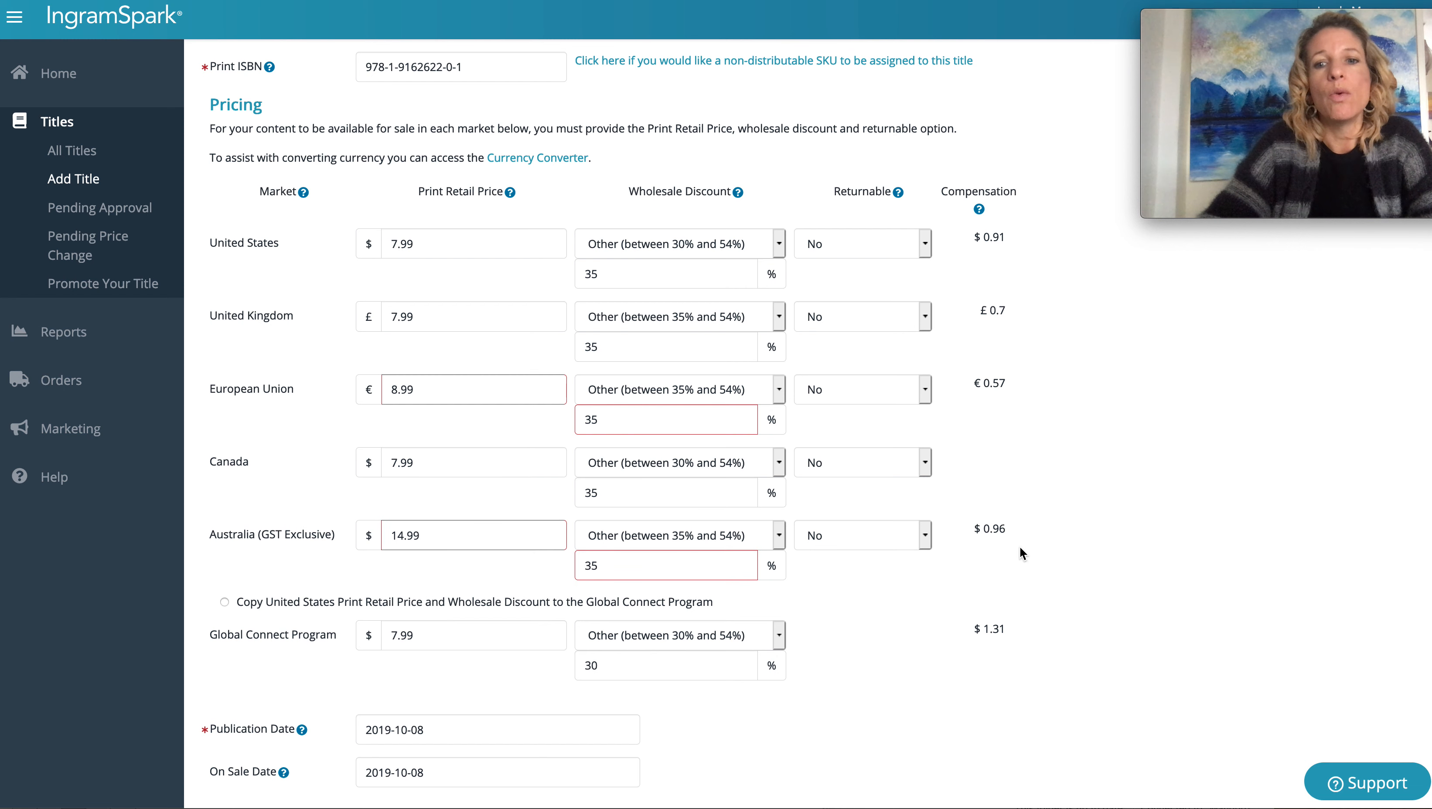
pyautogui.scroll(-3, 377, 725)
pyautogui.click(299, 673)
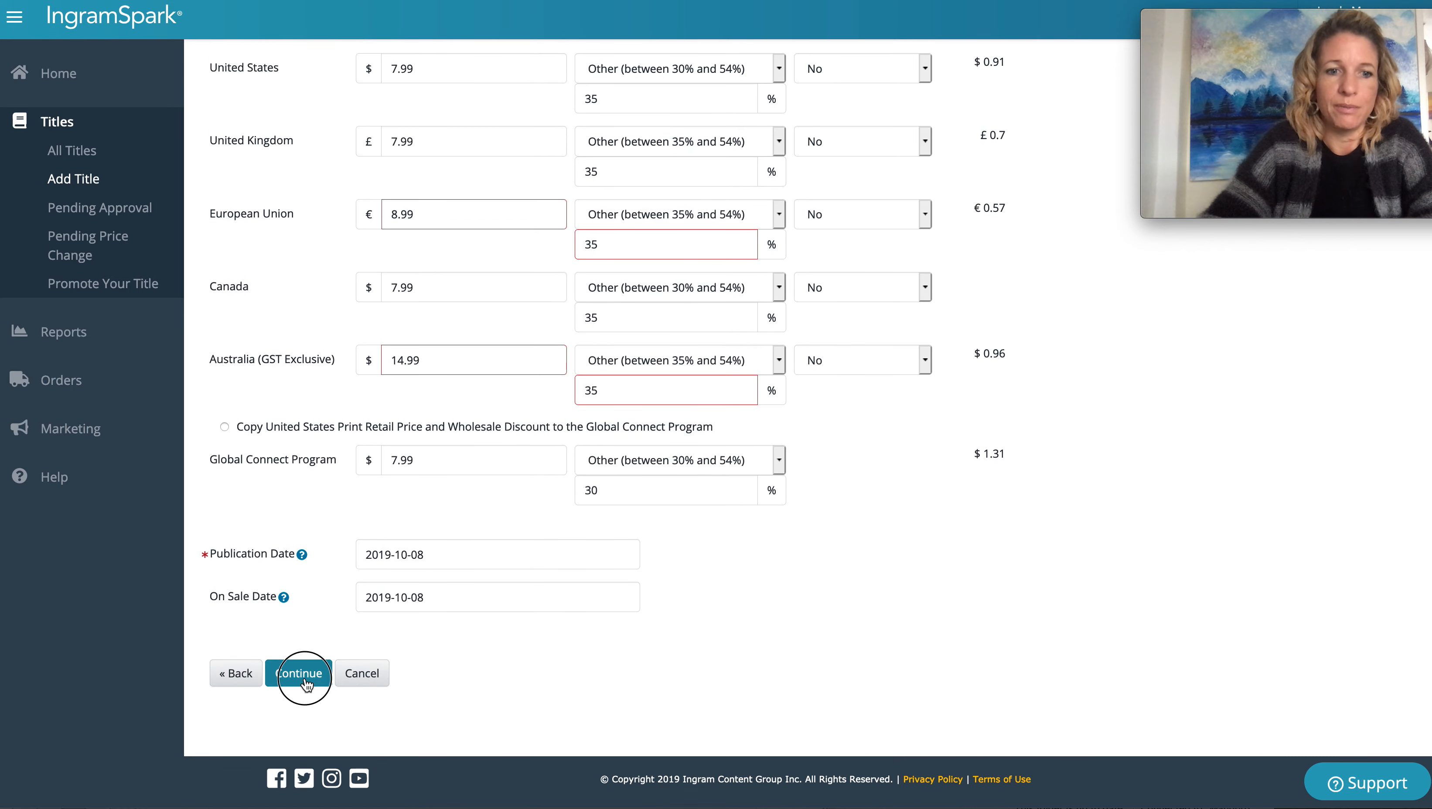
pyautogui.click(1103, 327)
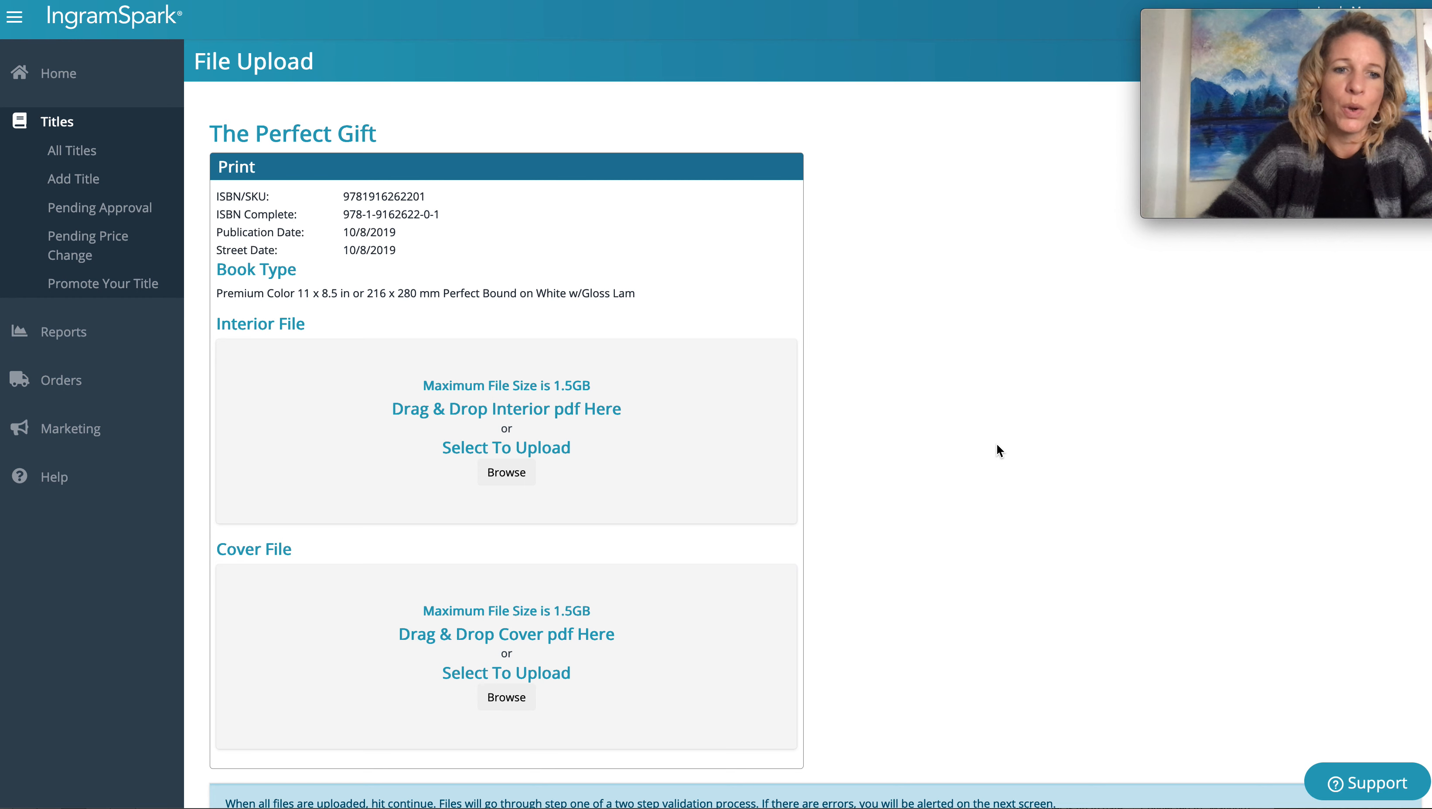
# Review the File Upload page, examining the book details and the upload areas for the interior and cover PDFs
pyautogui.scroll(-3, 999, 451)
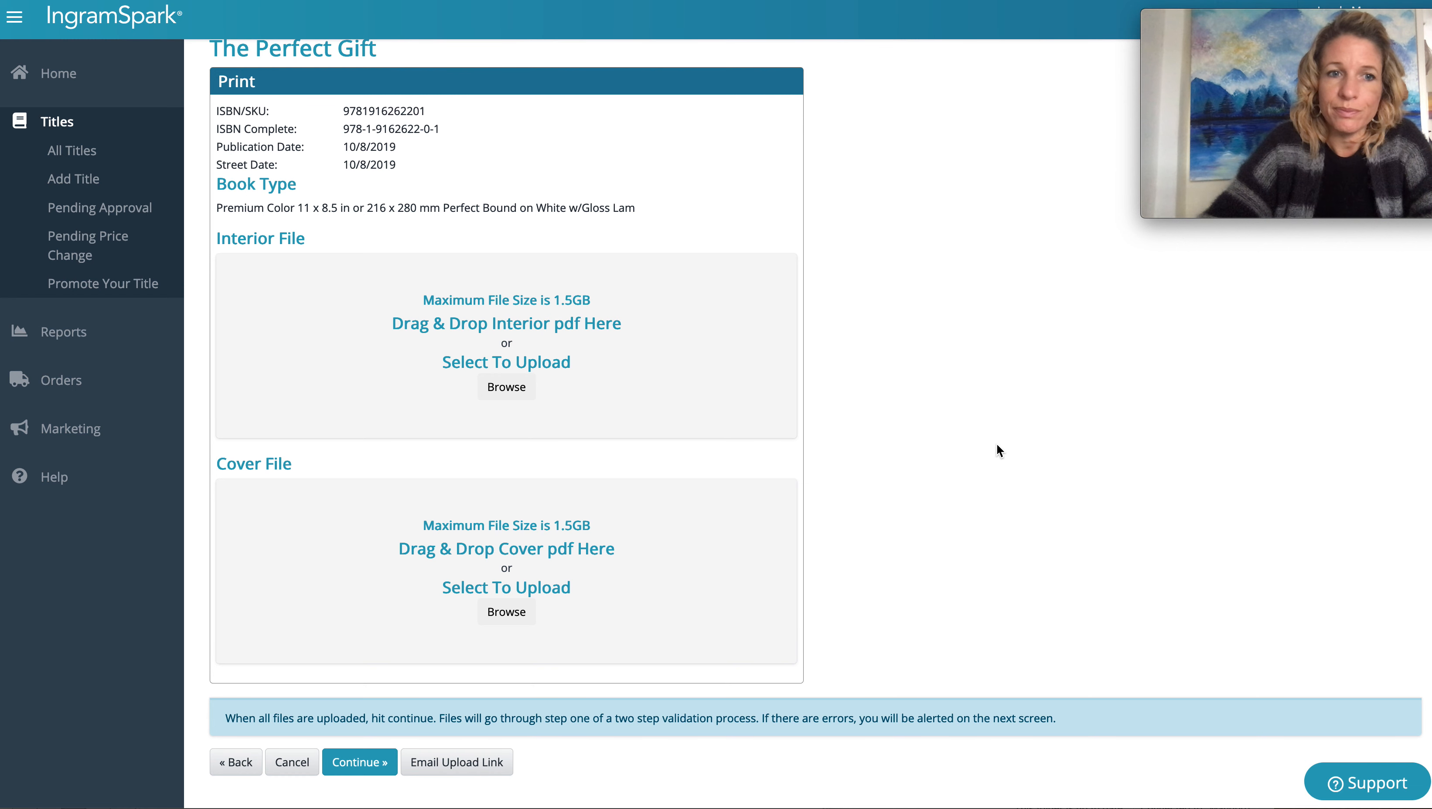
pyautogui.scroll(-2, 997, 445)
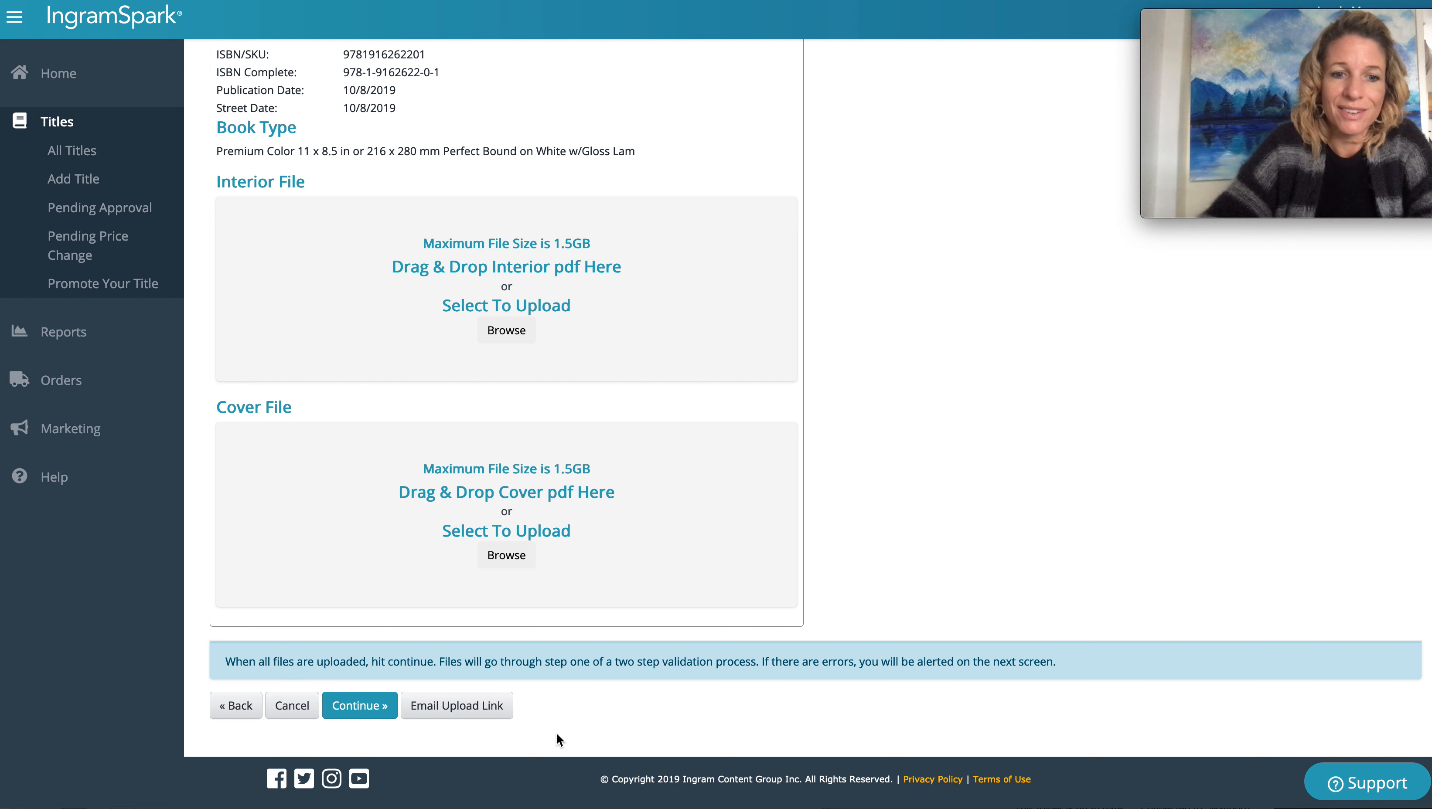
pyautogui.scroll(1, 822, 526)
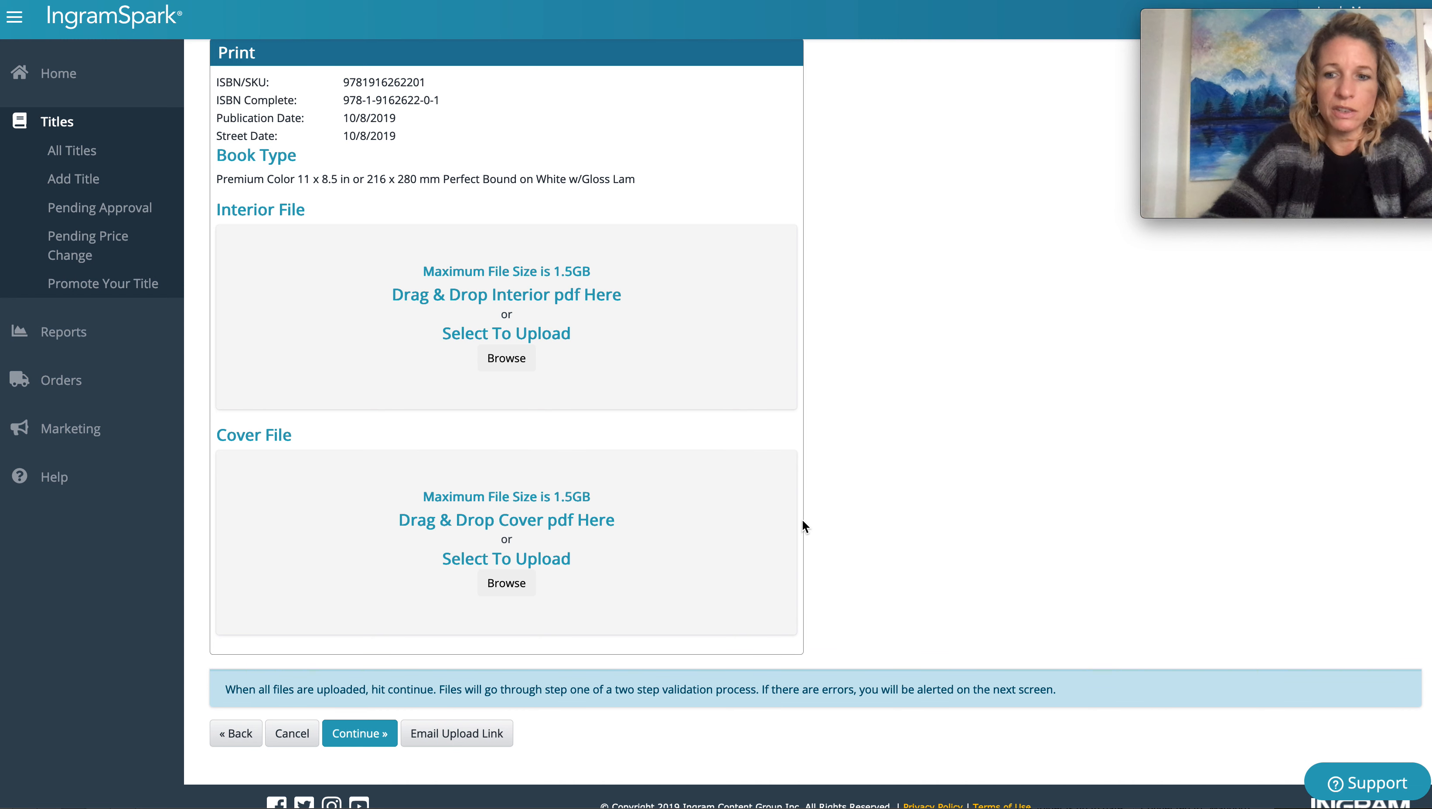
pyautogui.scroll(3, 752, 554)
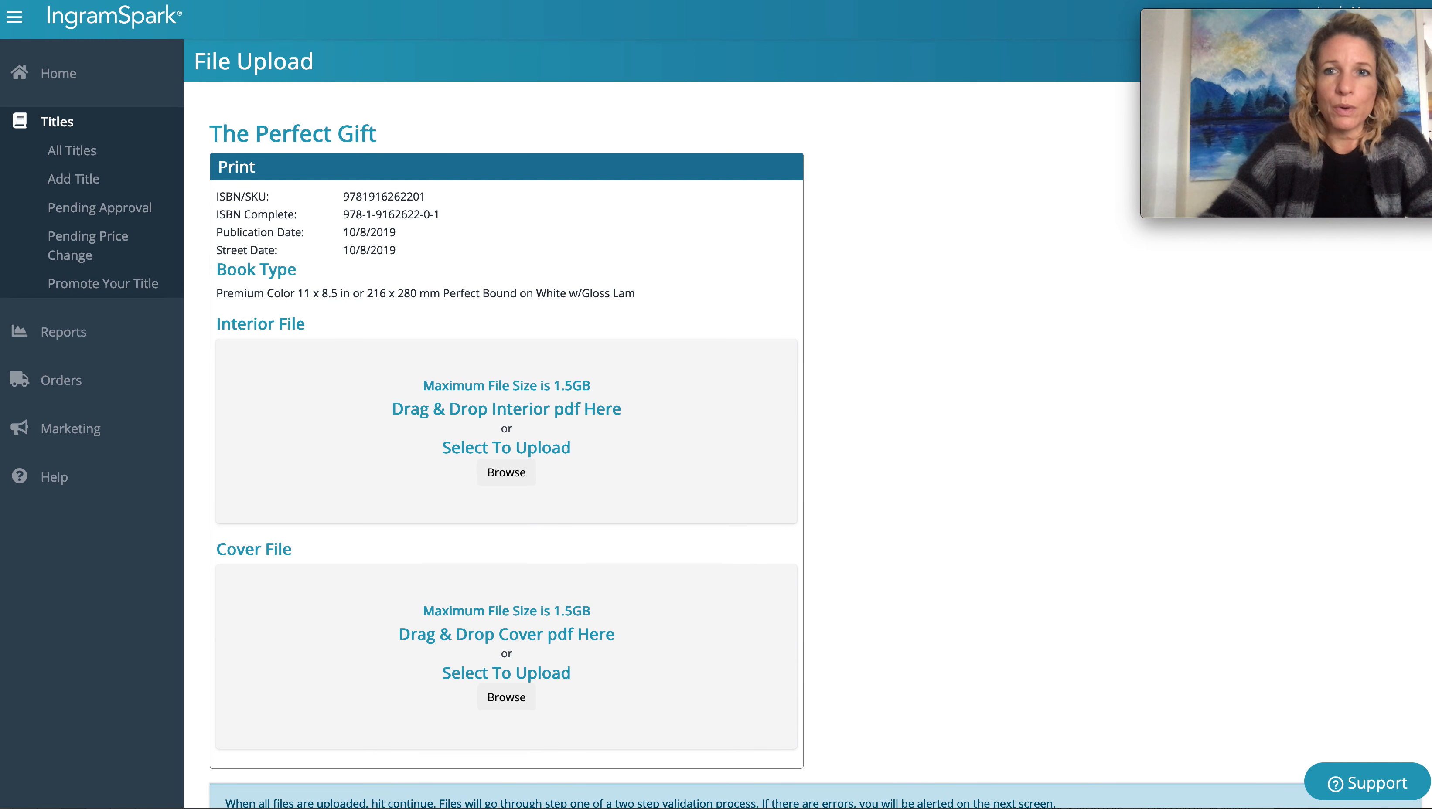